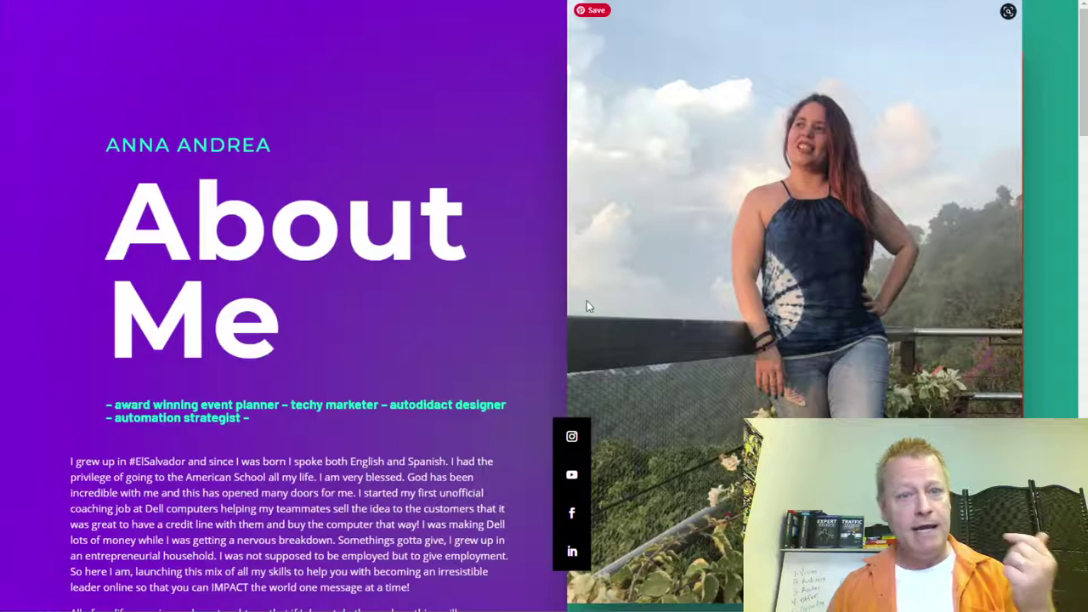
scroll(625, 308, down, 15)
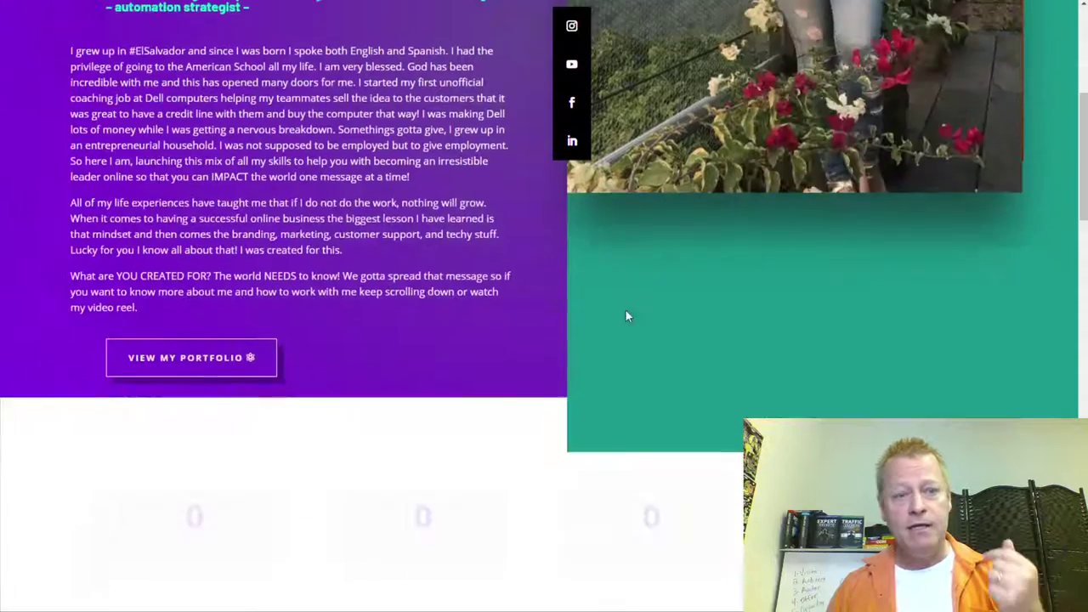
scroll(626, 315, down, 6)
scroll(627, 316, up, 3)
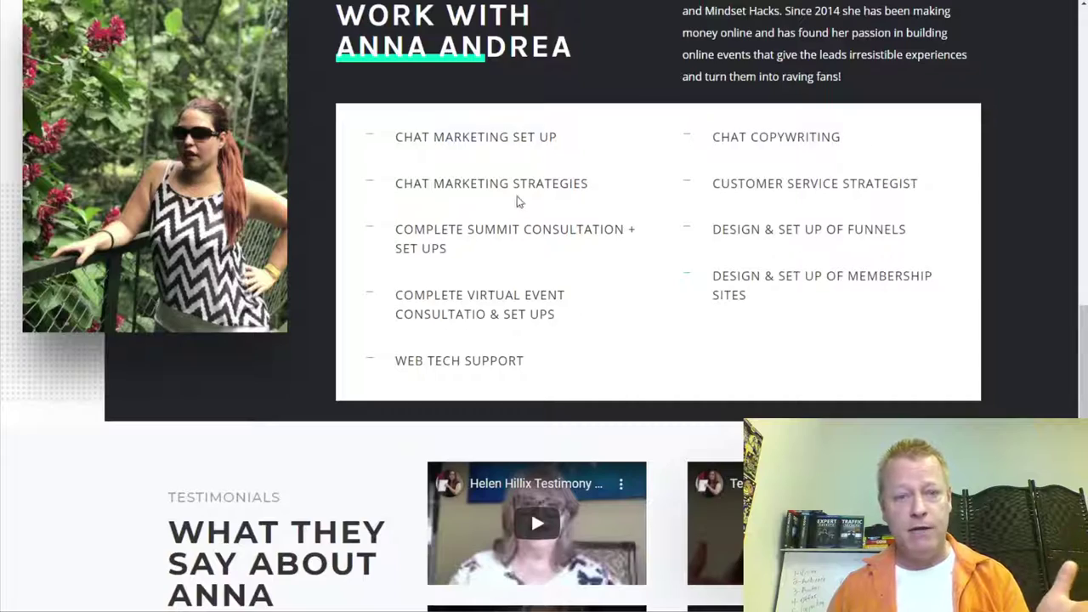
scroll(518, 224, up, 7)
scroll(723, 314, up, 10)
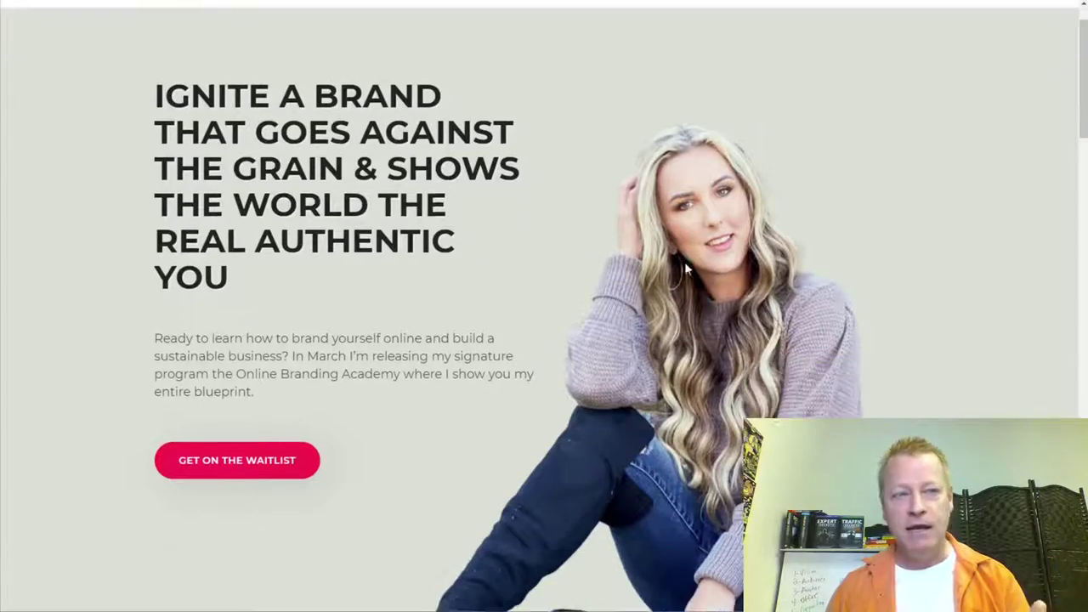
scroll(684, 262, down, 10)
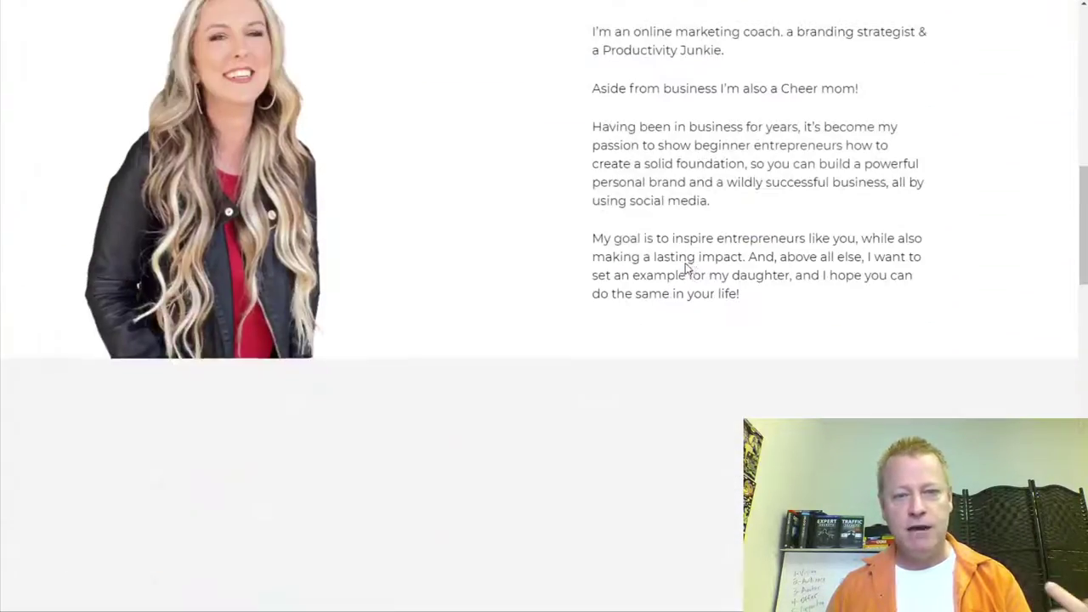
scroll(687, 268, down, 15)
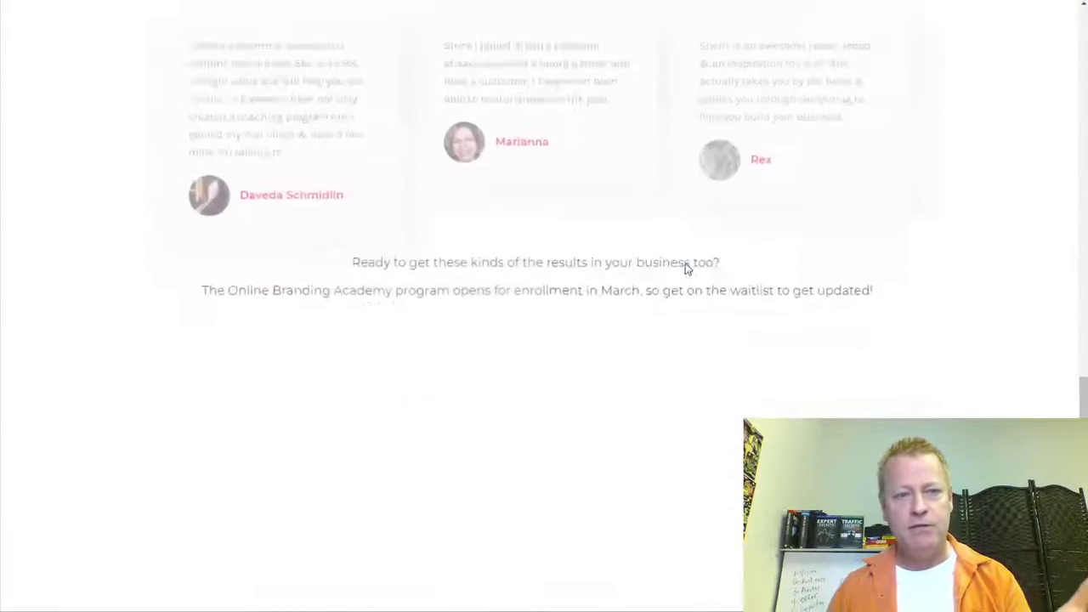
scroll(687, 268, up, 12)
scroll(687, 269, up, 4)
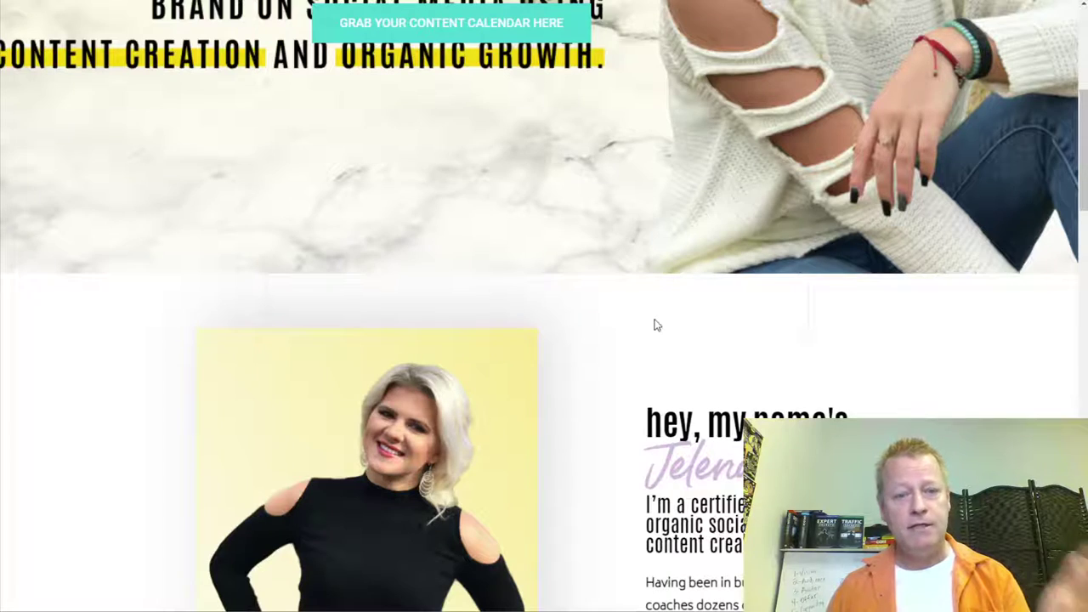
scroll(655, 325, down, 15)
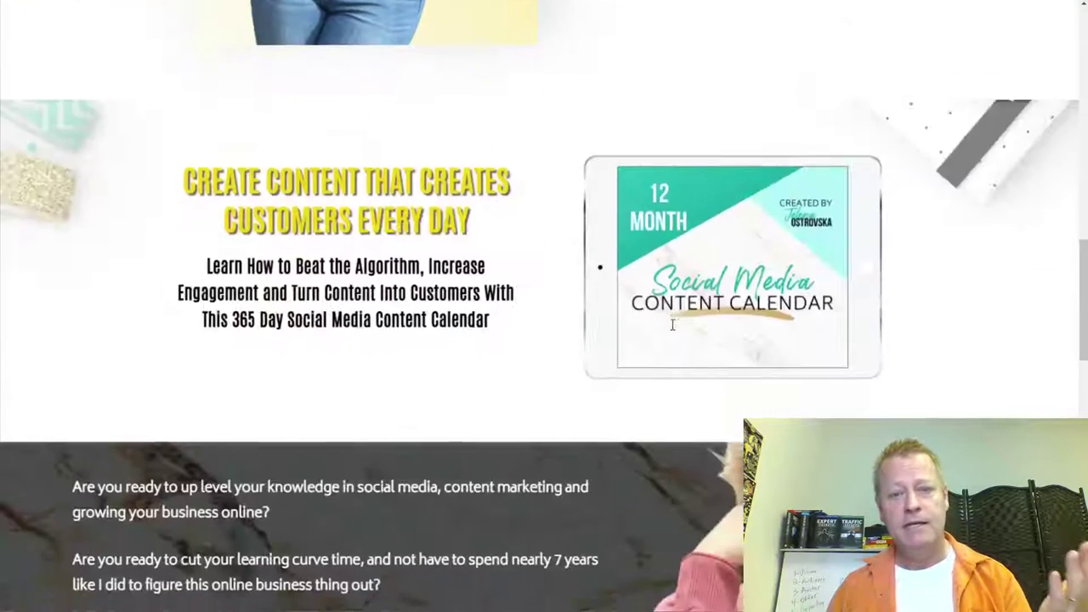
scroll(671, 330, down, 8)
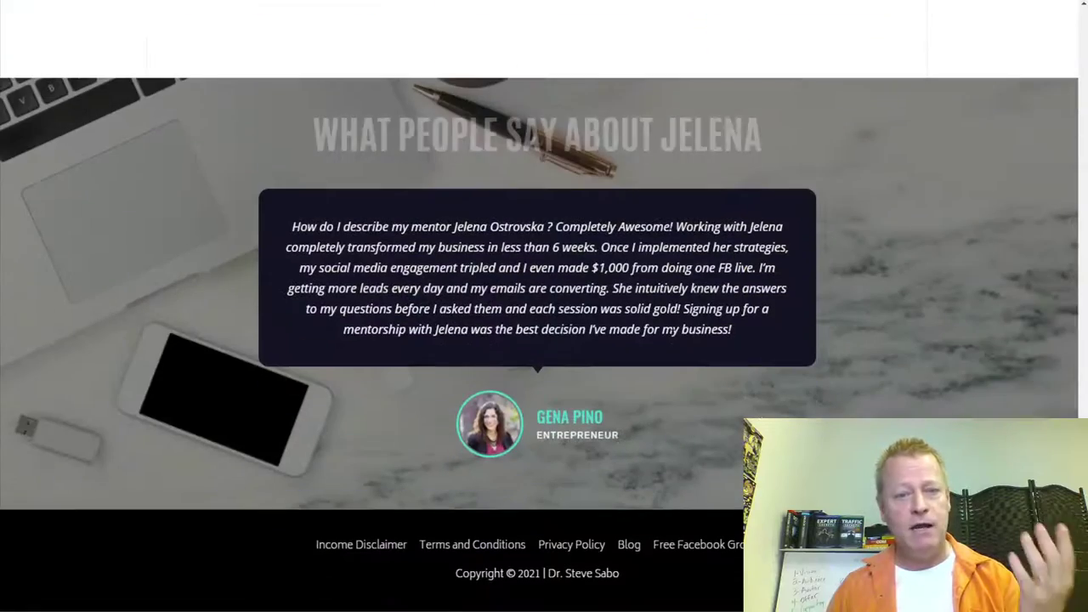
scroll(665, 317, up, 20)
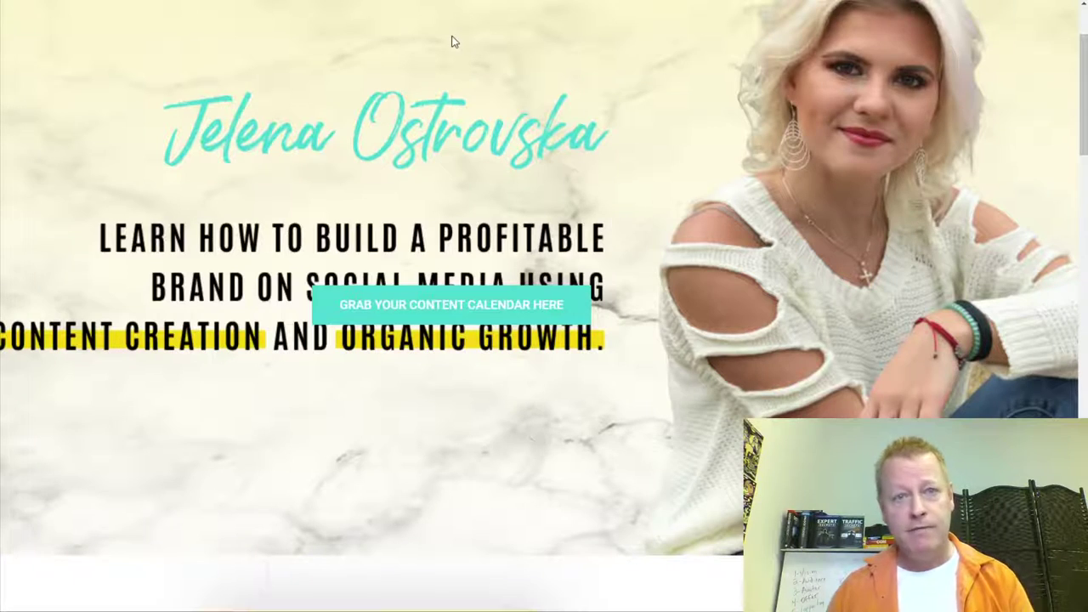
scroll(453, 40, up, 2)
scroll(527, 99, down, 8)
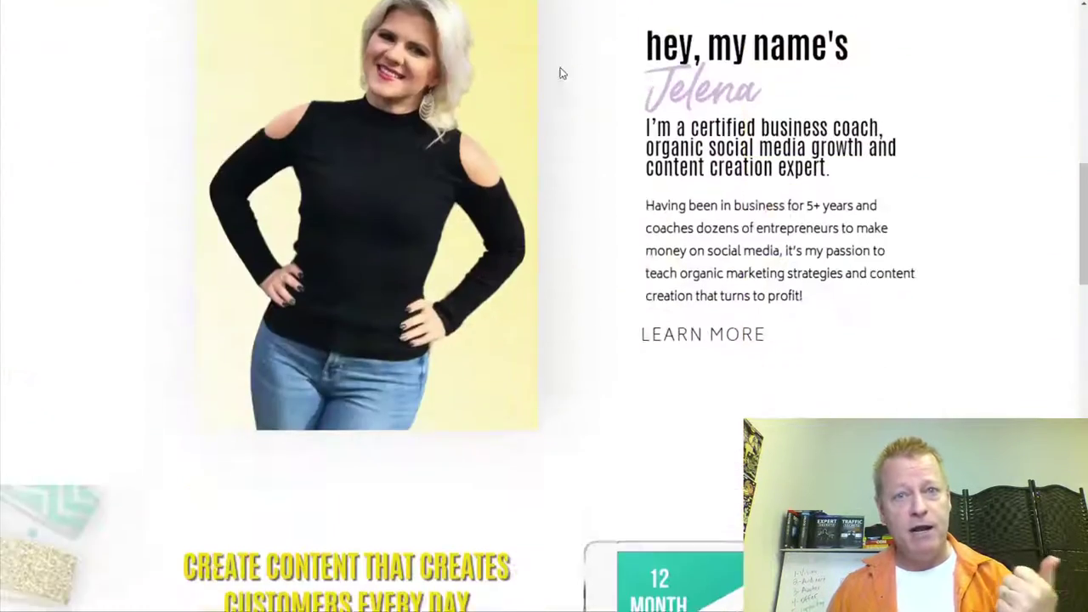
scroll(561, 74, up, 6)
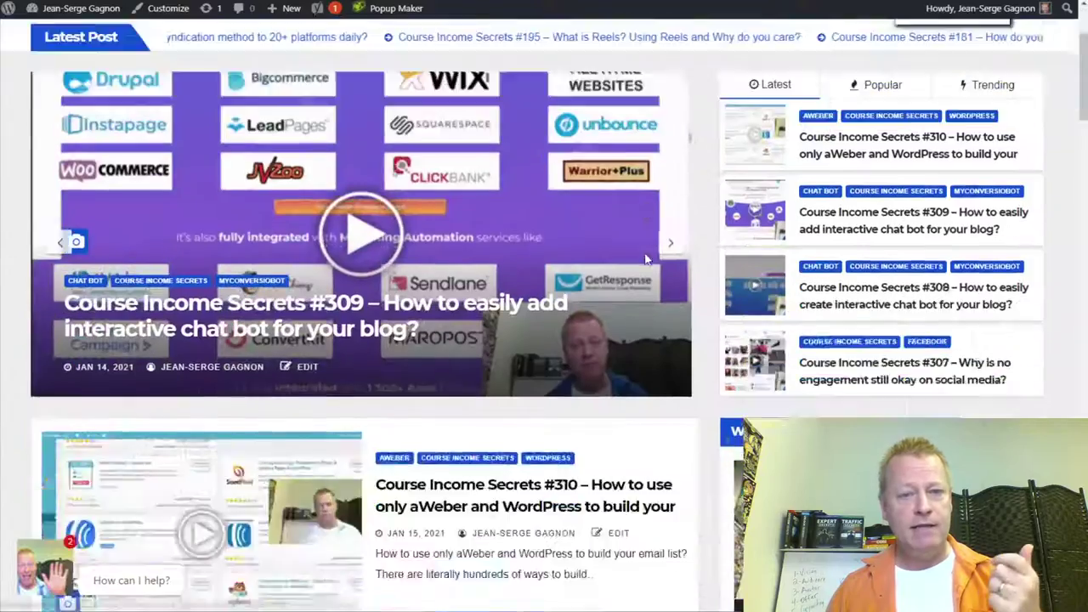
Step: Close the blog's chatbot popup and open the Automation post category
scroll(634, 315, down, 10)
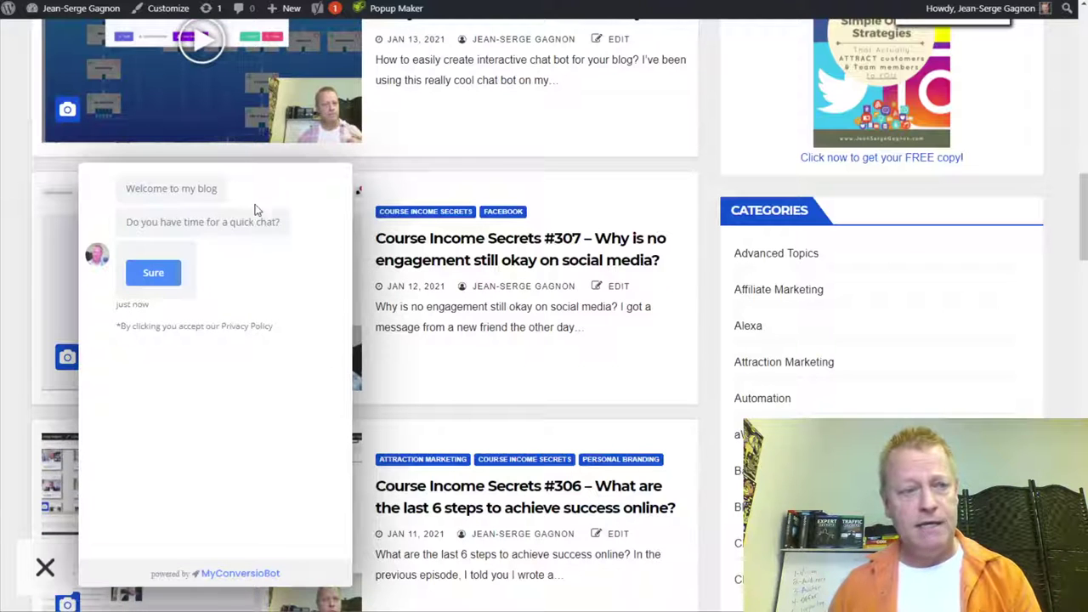
click(45, 567)
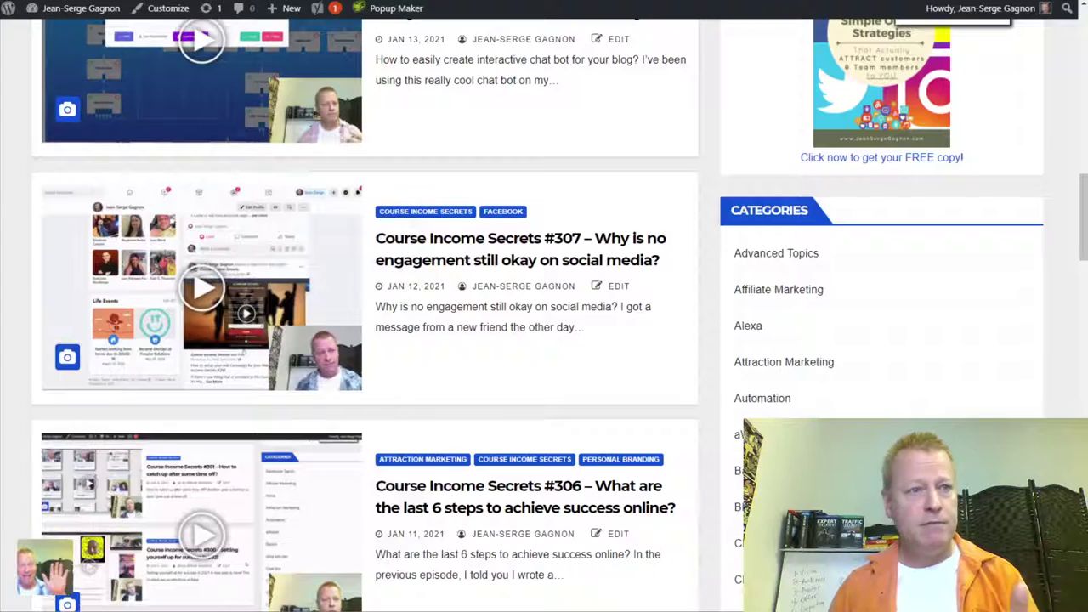
click(749, 409)
Step: Scroll the Automation posts and close the exit chatbot popup that appears
scroll(709, 393, up, 10)
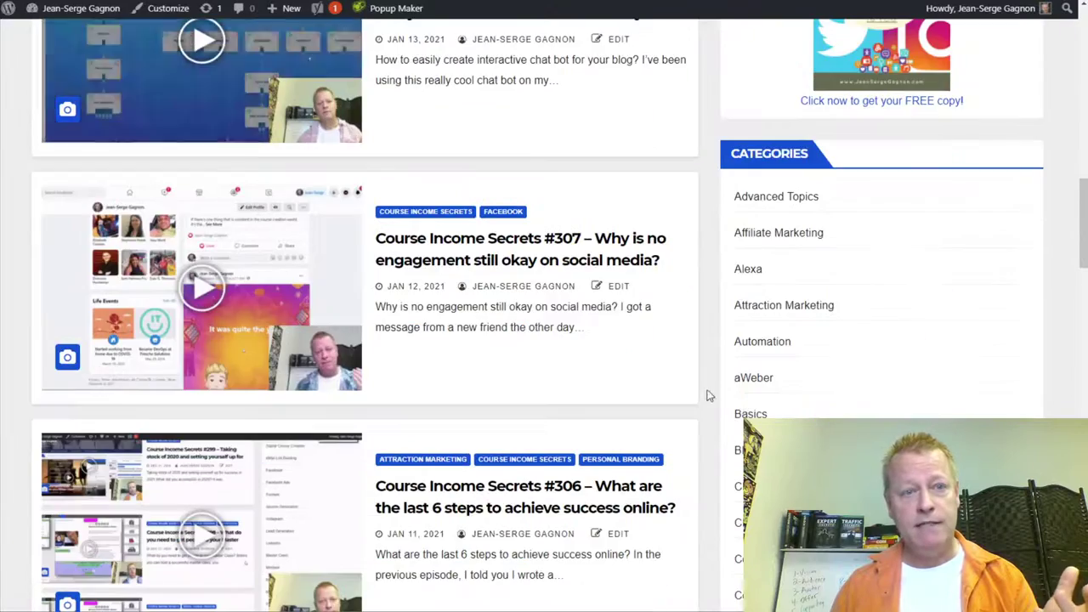
scroll(695, 397, up, 4)
scroll(684, 387, down, 15)
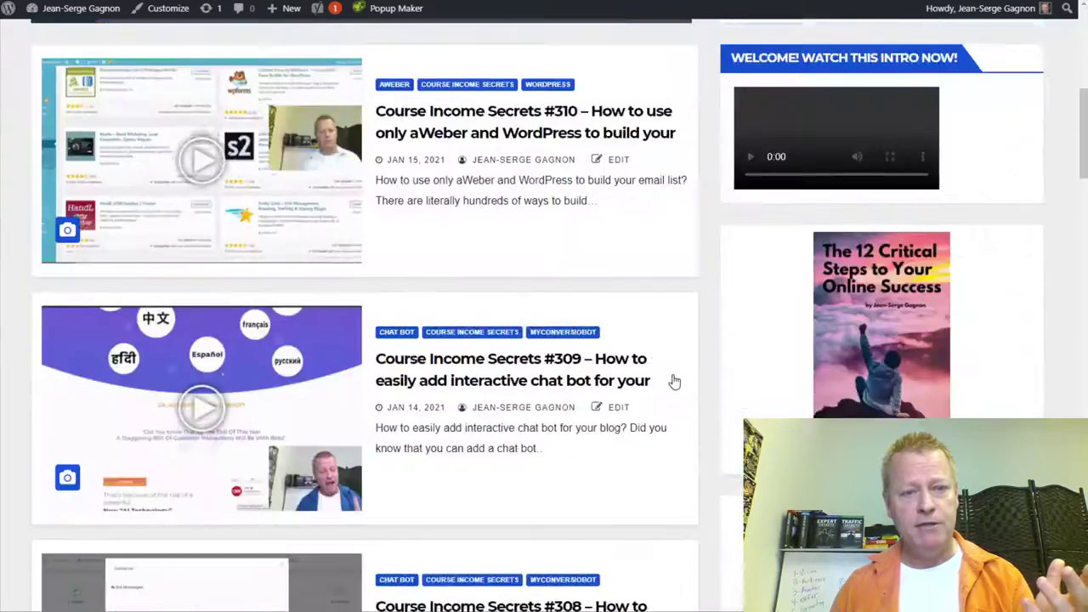
scroll(671, 376, down, 10)
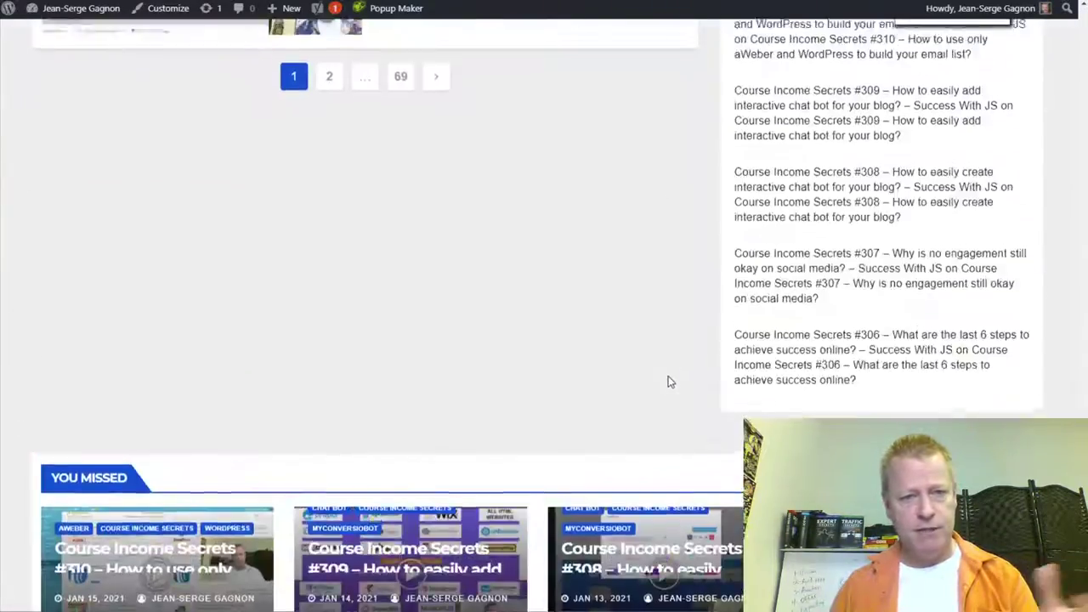
scroll(659, 395, up, 12)
scroll(661, 400, up, 5)
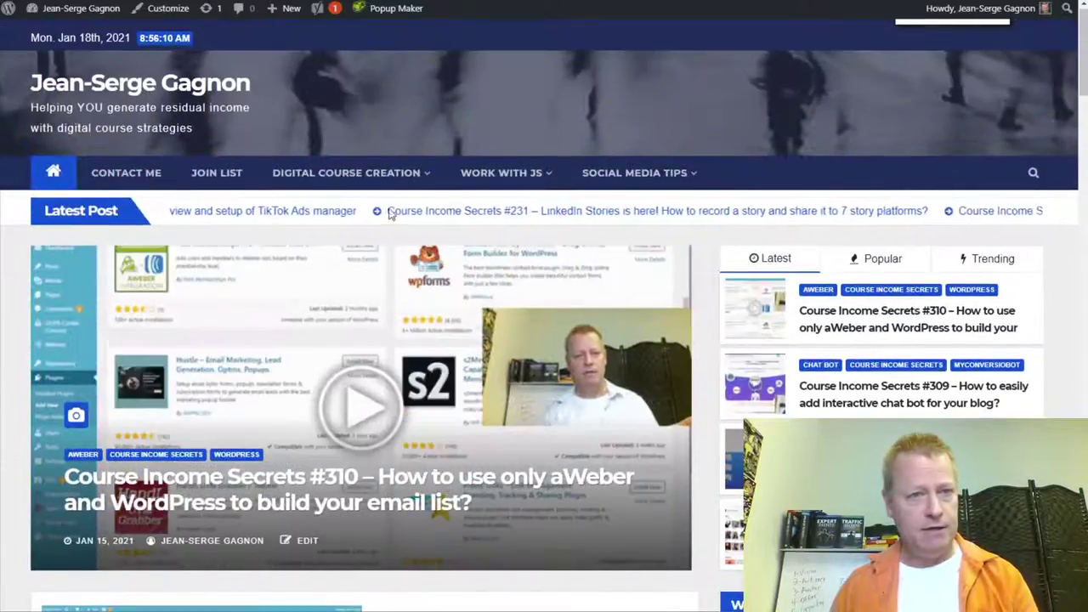
mouse_move(329, 61)
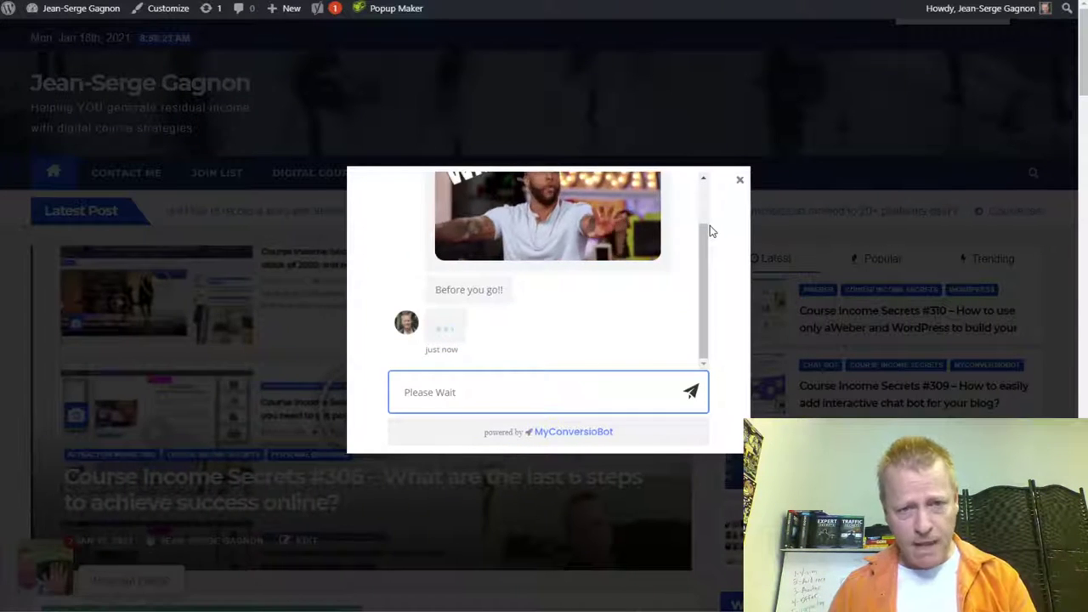
click(740, 181)
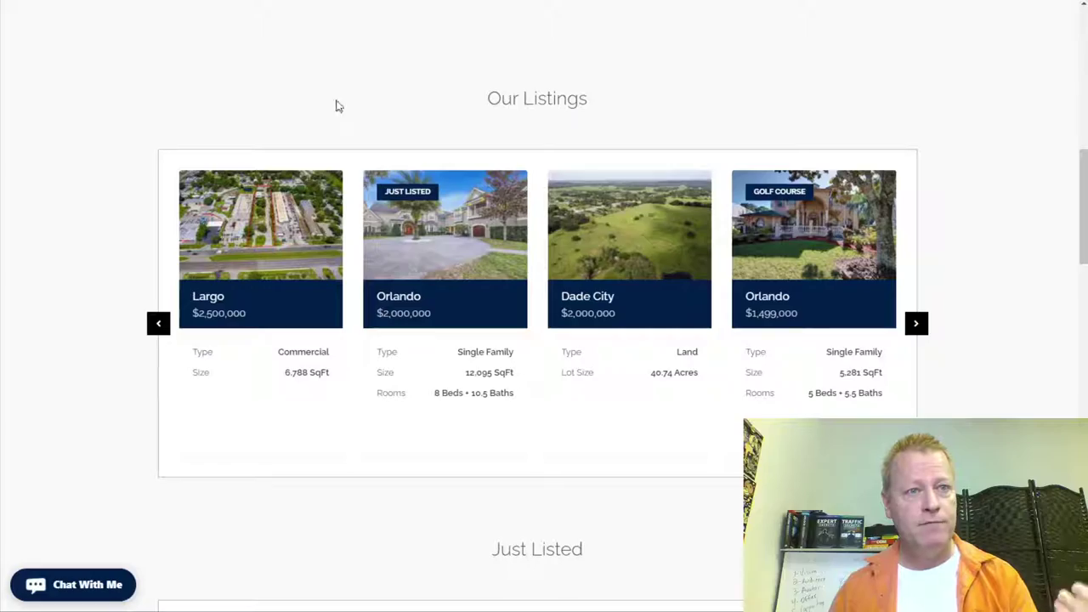
Step: Paste the realtor site's address into Website URL and preview the bot on it
scroll(340, 97, up, 10)
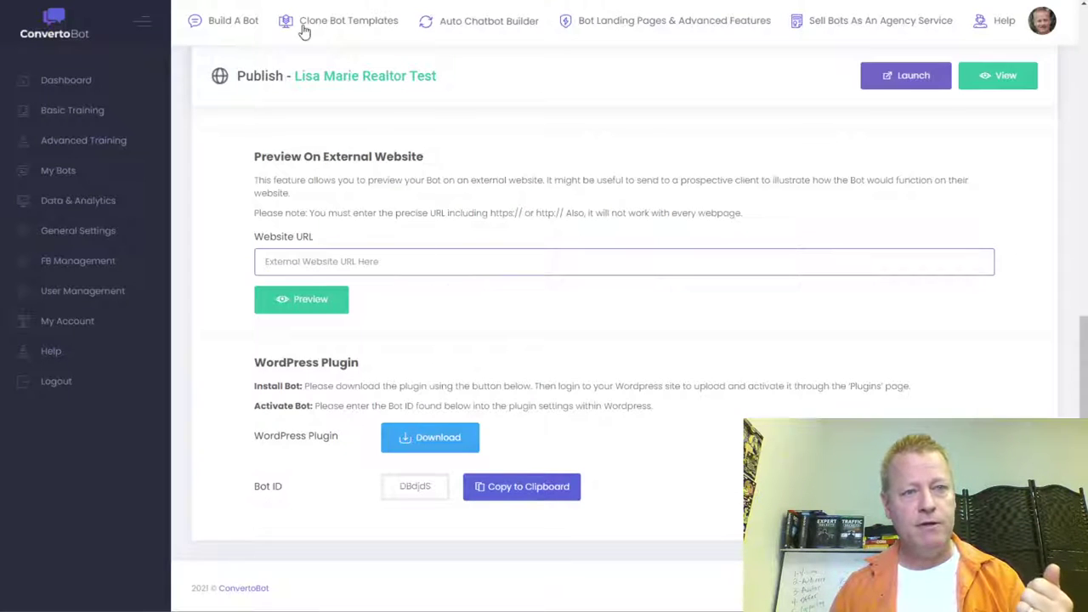
scroll(567, 251, up, 10)
scroll(615, 282, down, 10)
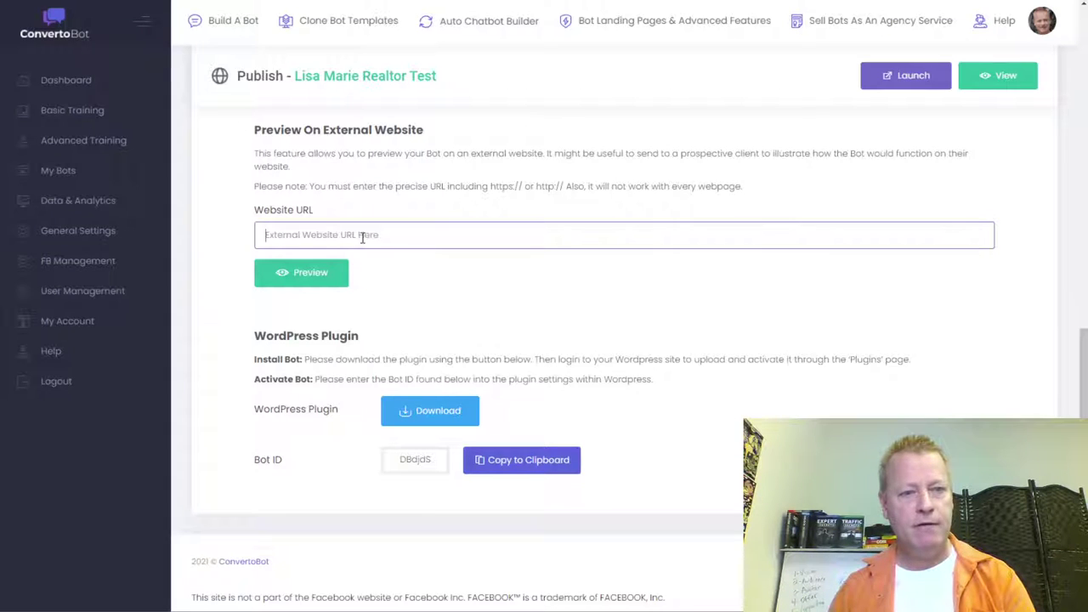
key(ctrl+v)
click(326, 275)
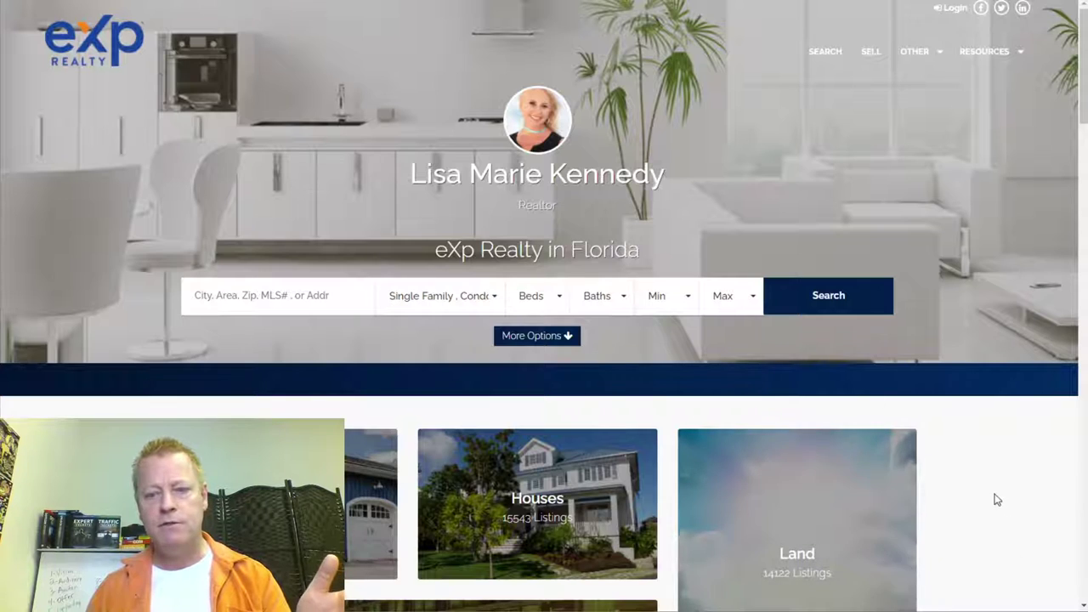
Step: Open the preview bot's chat on the eXp Realty page and select its welcome text
scroll(996, 501, down, 10)
scroll(989, 522, up, 10)
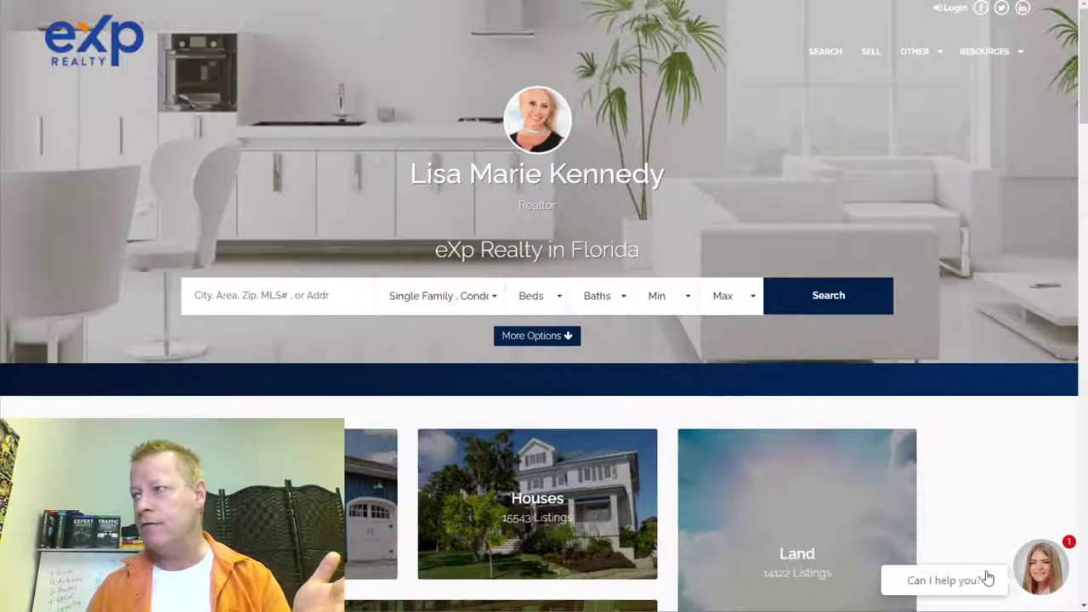
click(963, 586)
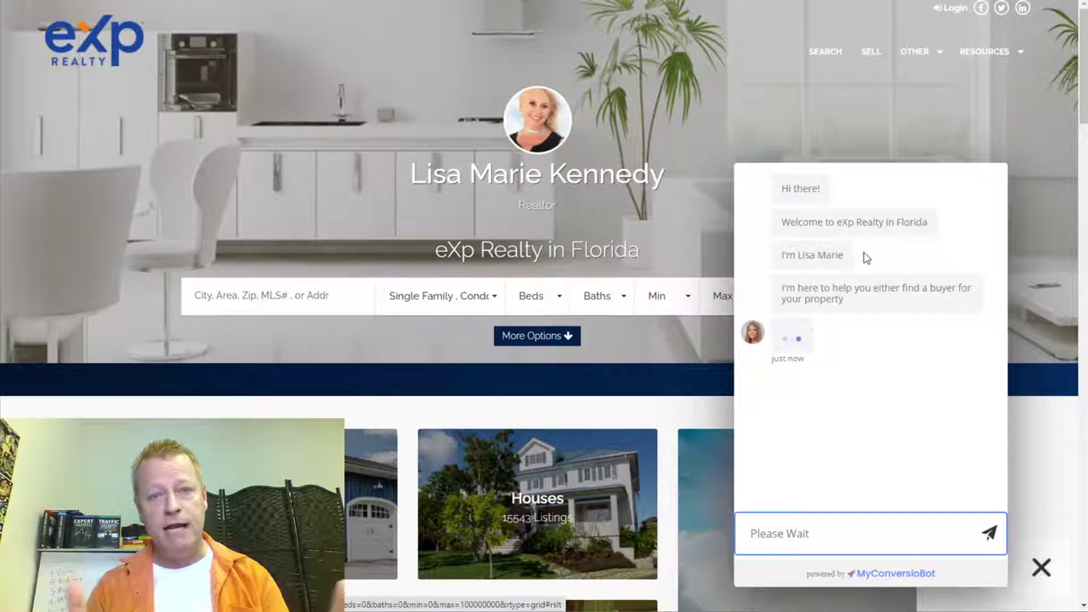
drag(836, 222, 930, 228)
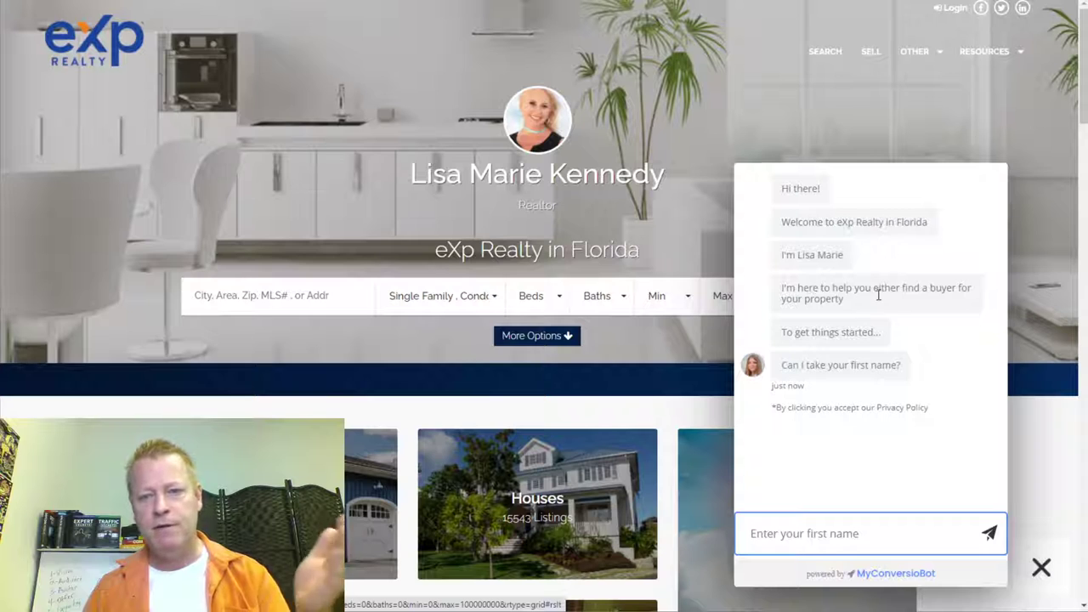
Step: Bring up the agent's profile-photo context menu twice, dismissing it each time
right_click(541, 123)
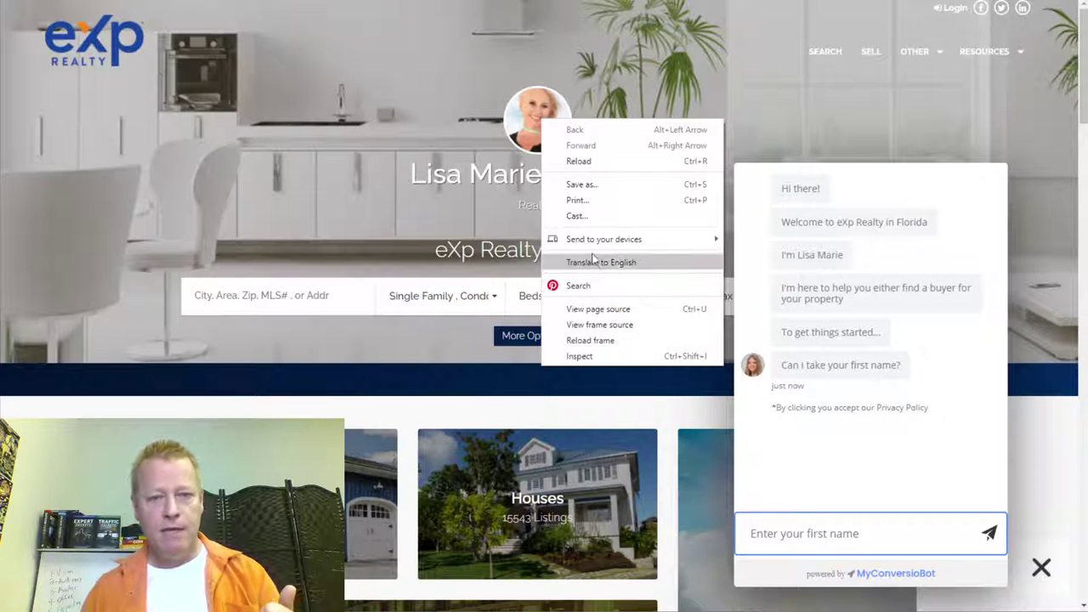
click(536, 131)
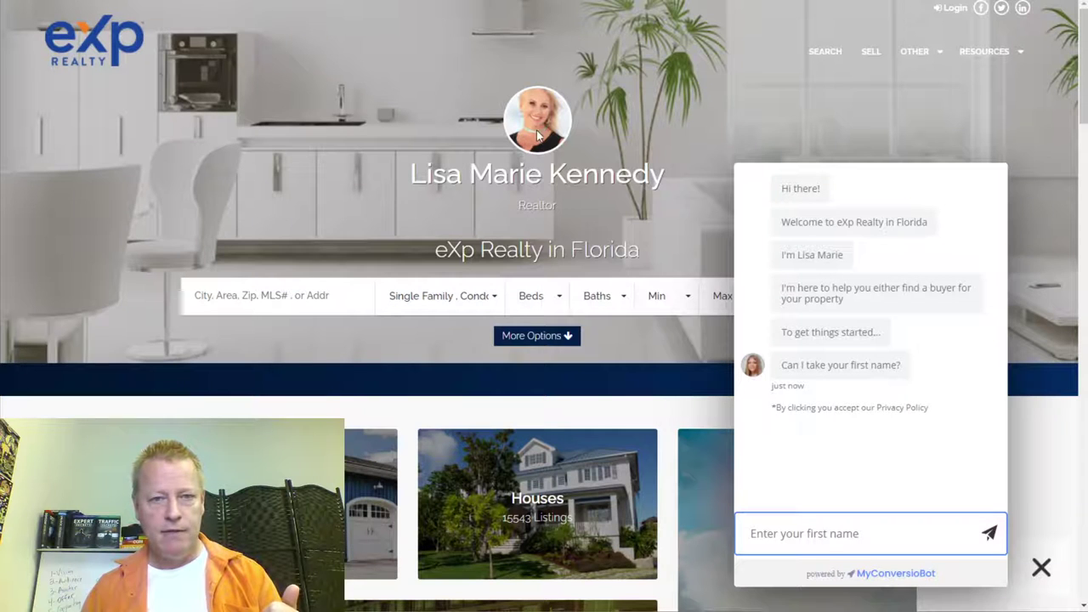
right_click(536, 128)
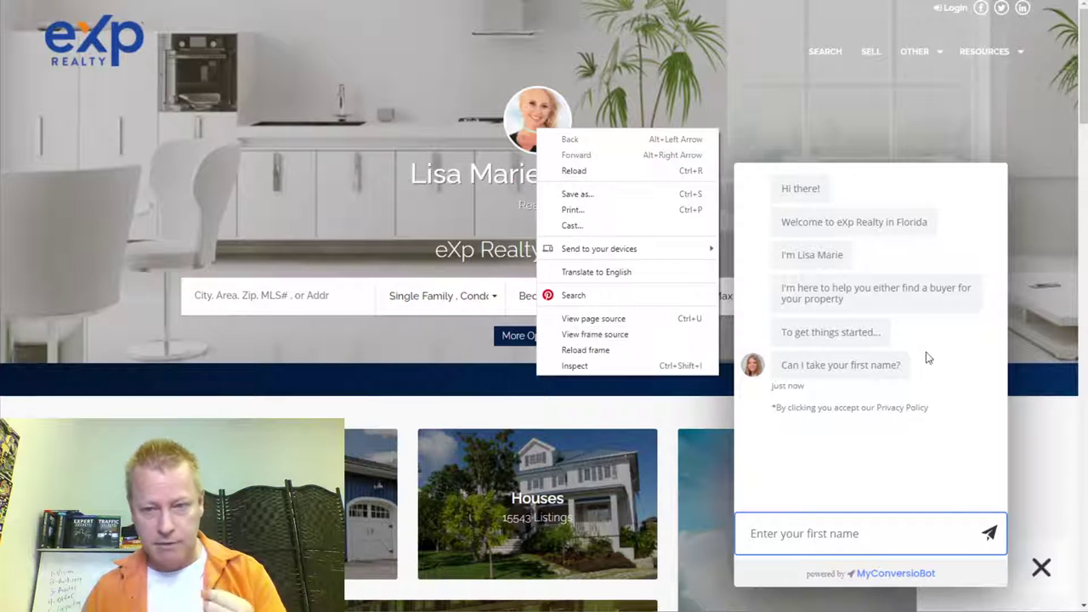
click(1036, 294)
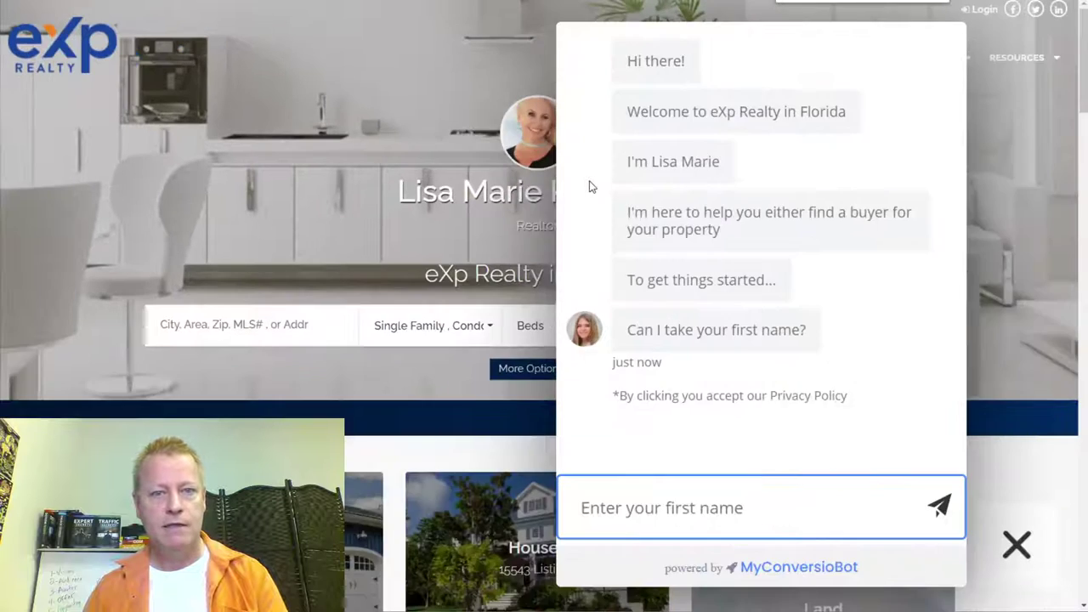
Step: Close the chat conversation and bring up the realtor photo's context menu
click(1017, 544)
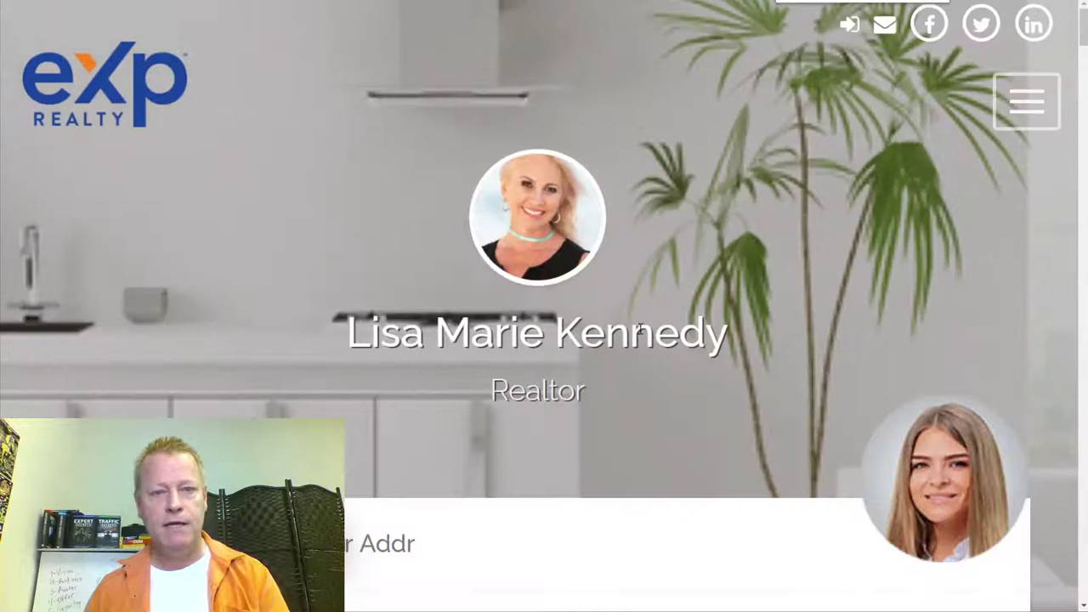
scroll(640, 334, up, 3)
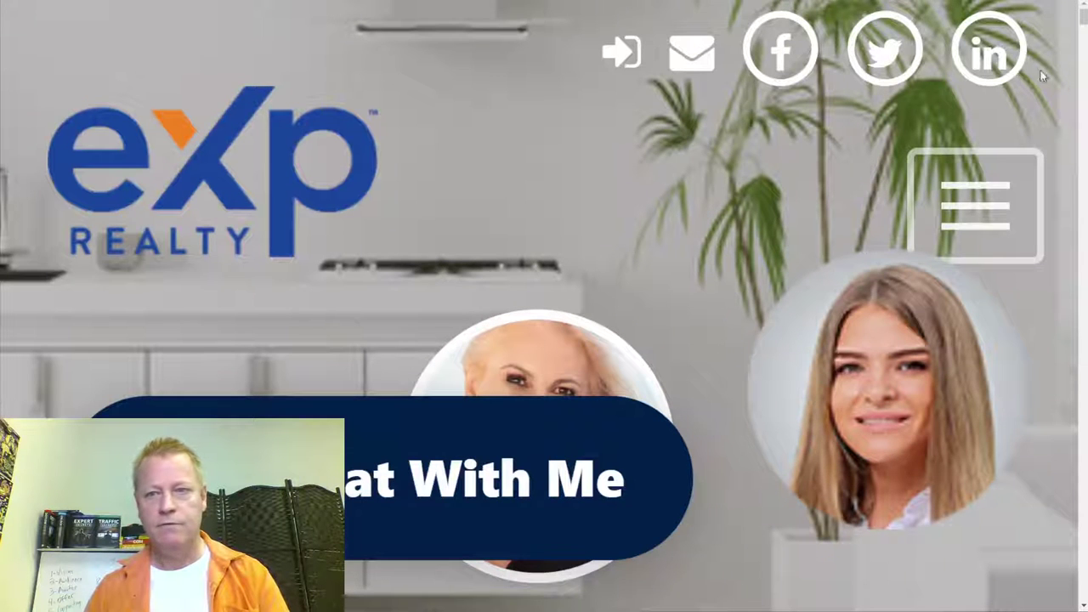
scroll(1080, 25, down, 3)
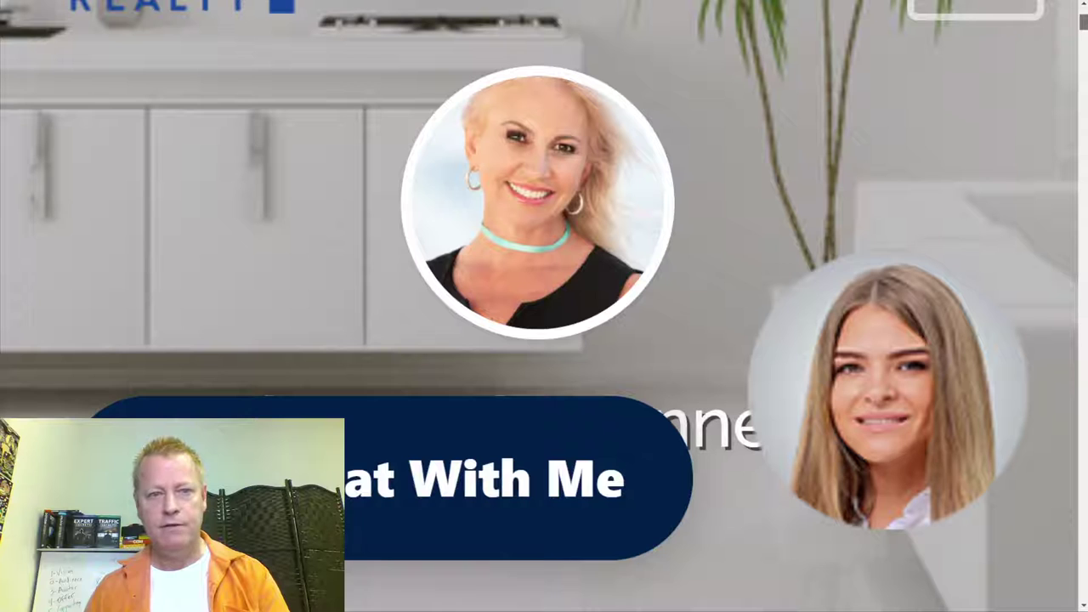
right_click(559, 205)
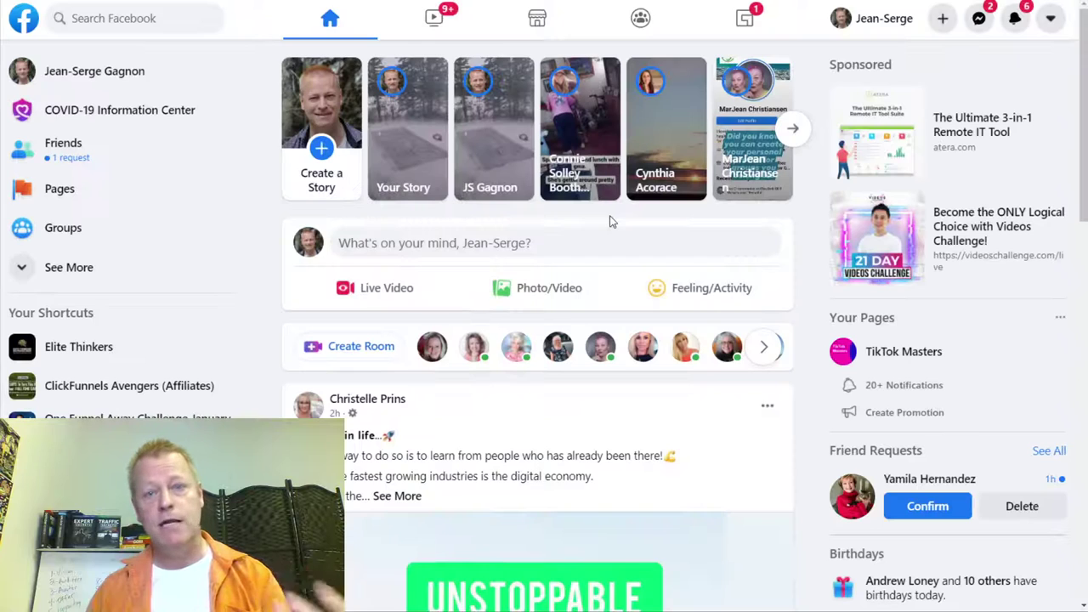
Step: Search Facebook for the realtor by name, filter to People, and open her profile
click(123, 18)
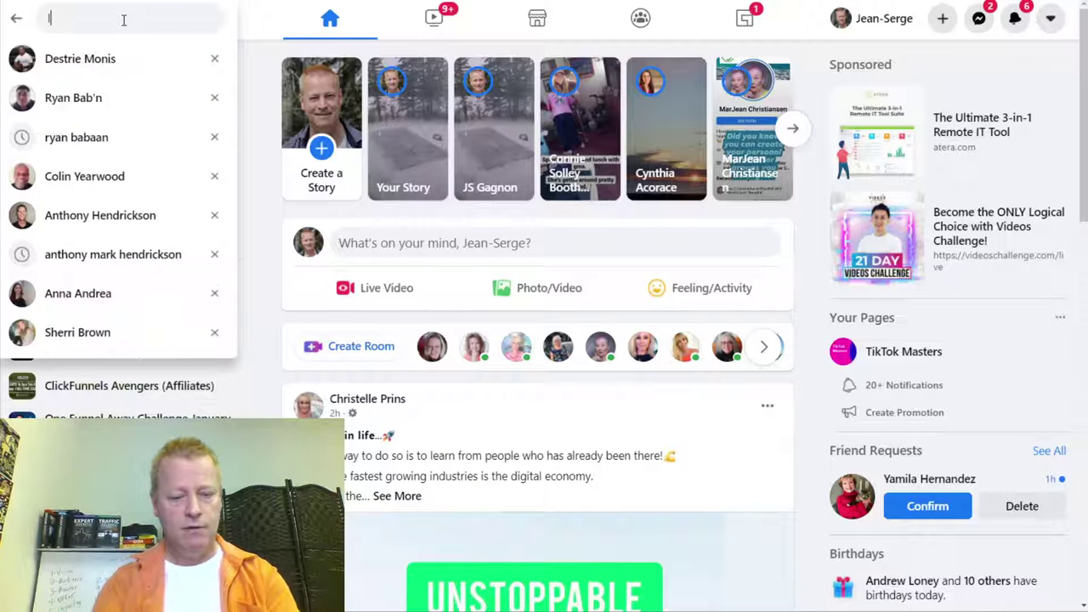
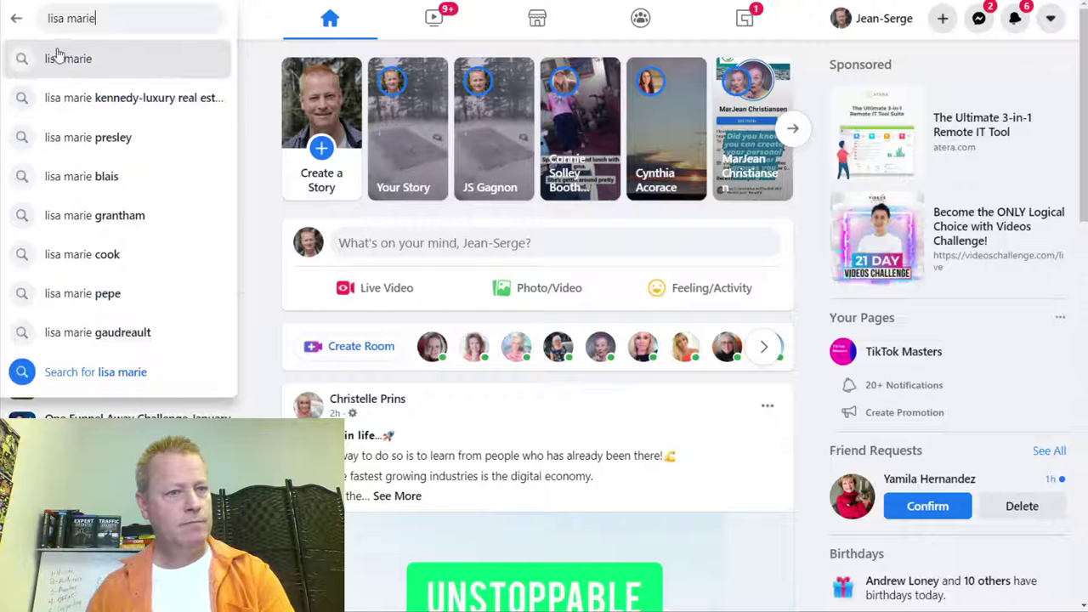
click(112, 101)
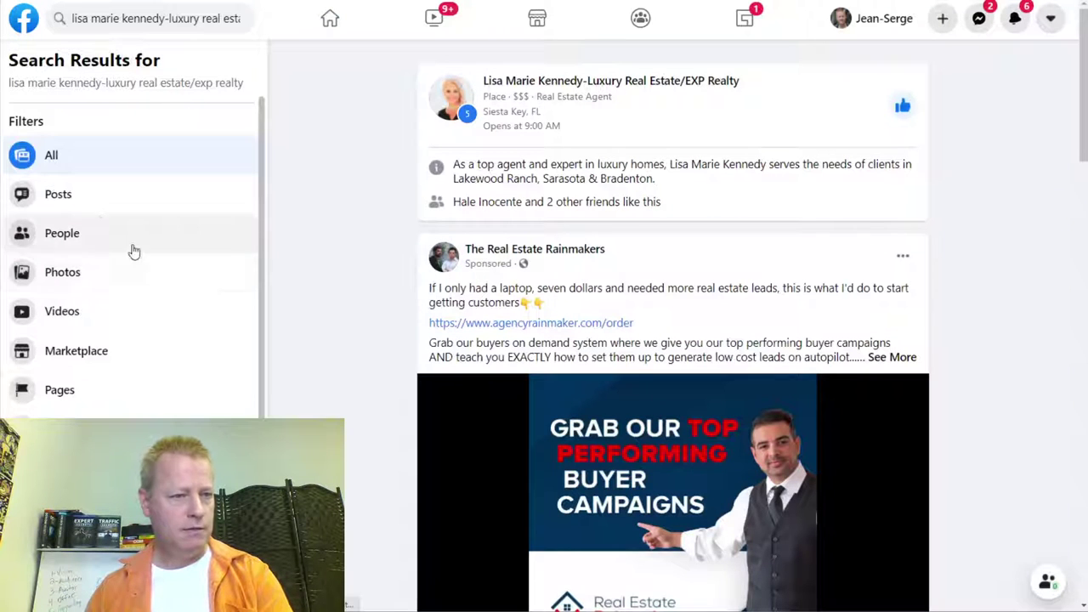
click(73, 235)
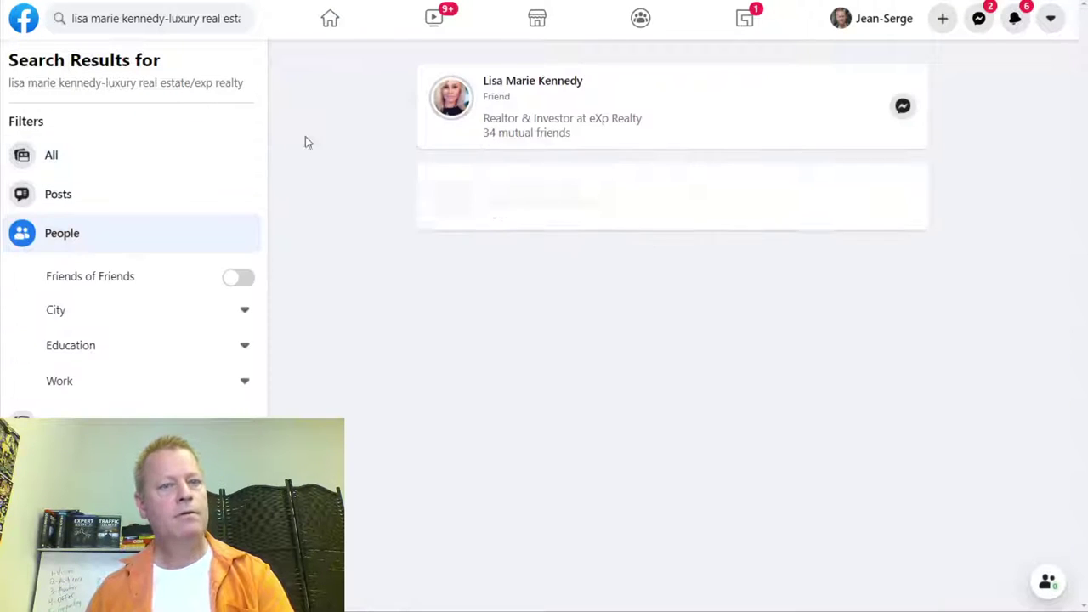
click(525, 80)
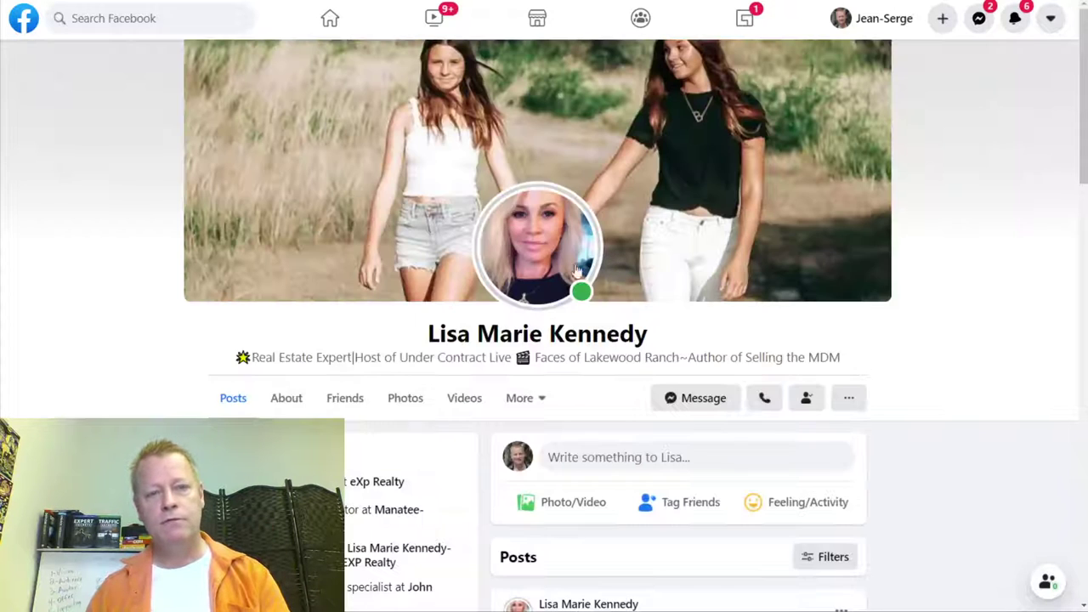
Step: View her profile picture full size and choose Download from the photo post's menu
click(523, 246)
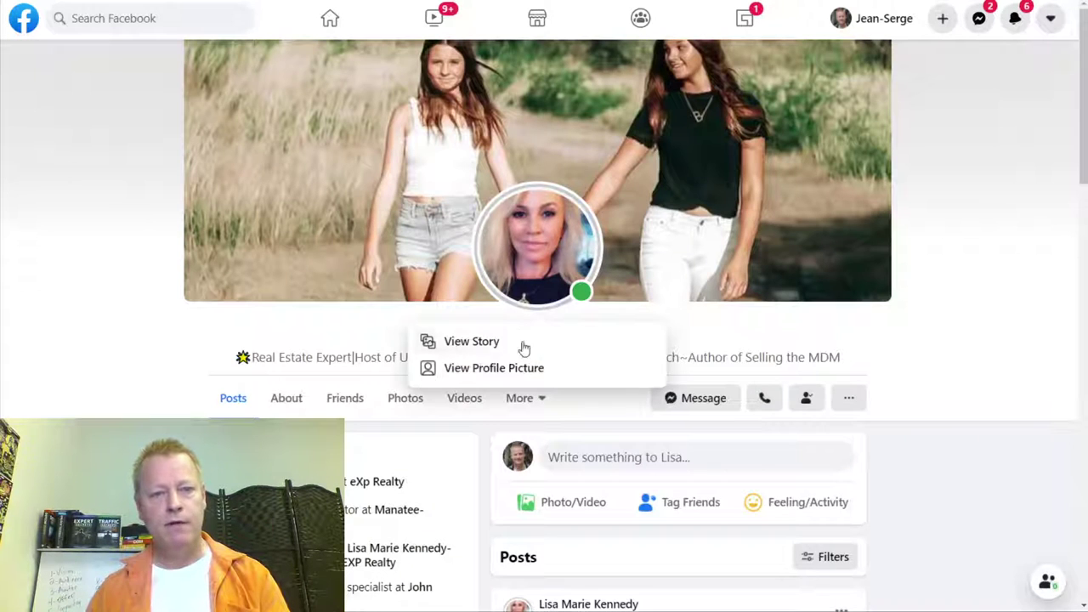
click(480, 371)
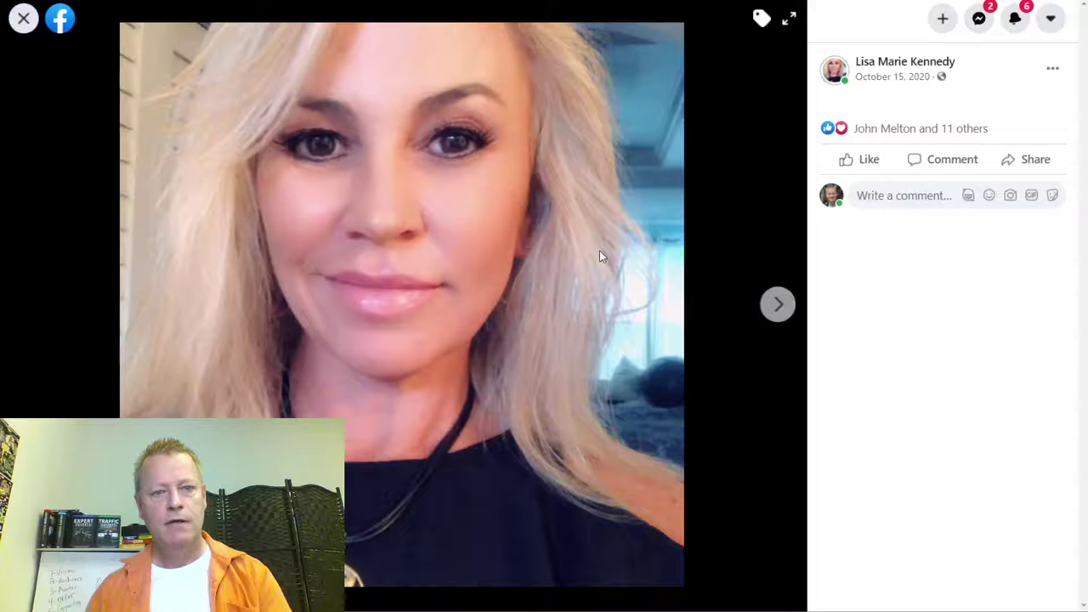
click(1052, 69)
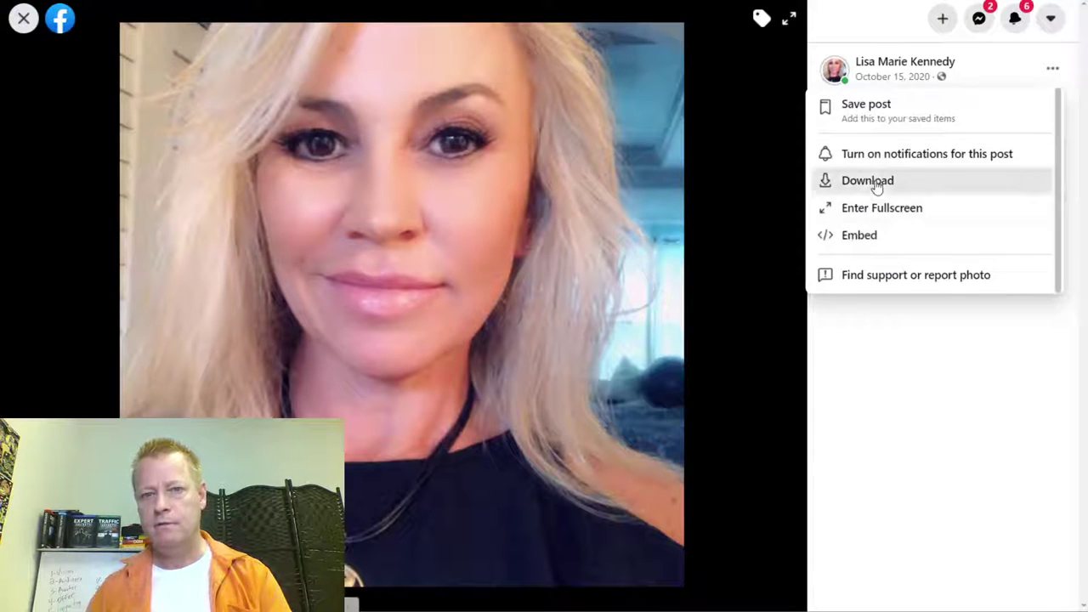
click(877, 182)
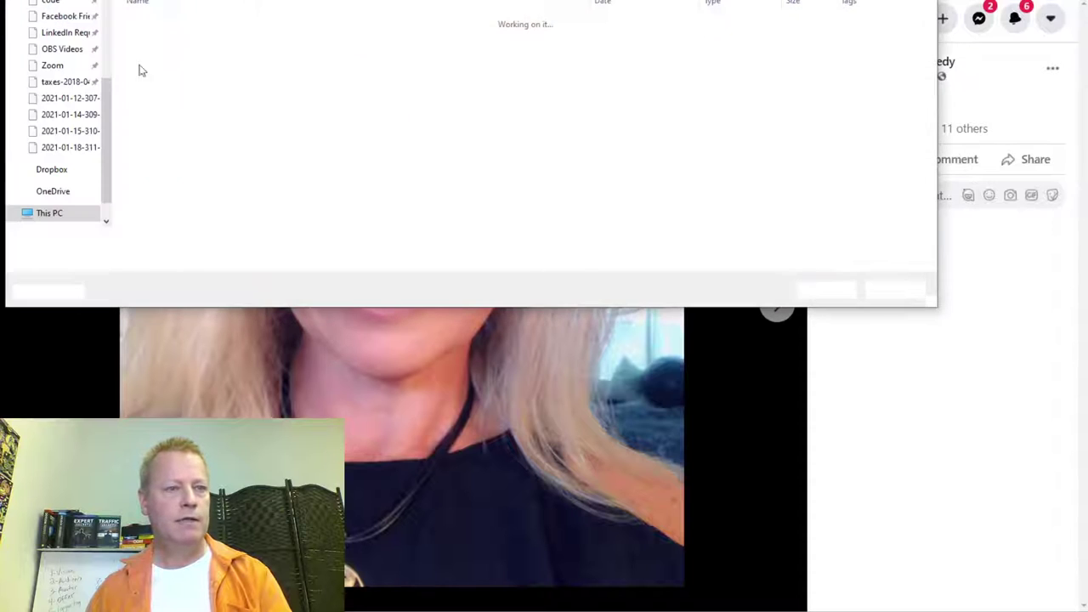
scroll(70, 85, up, 3)
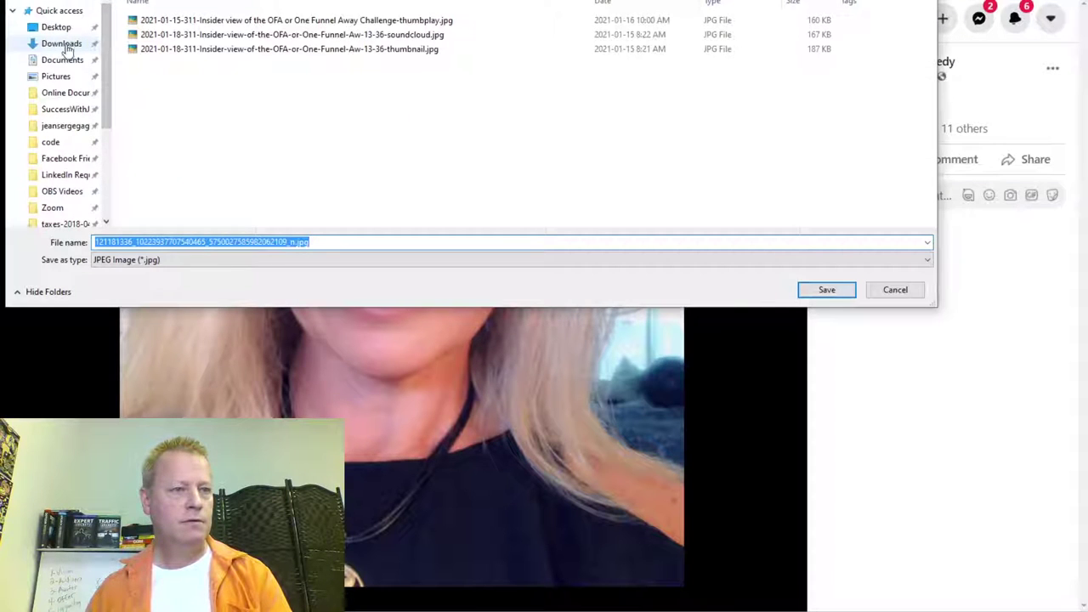
Step: Save the photo to the Downloads folder with the realtor's name as the file name
click(68, 44)
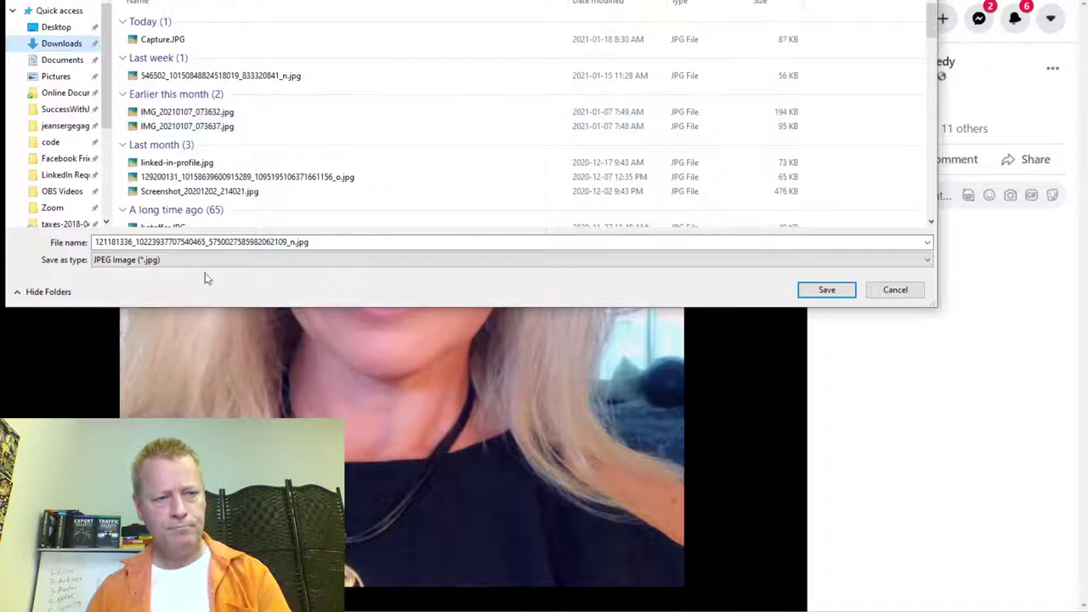
double_click(310, 242)
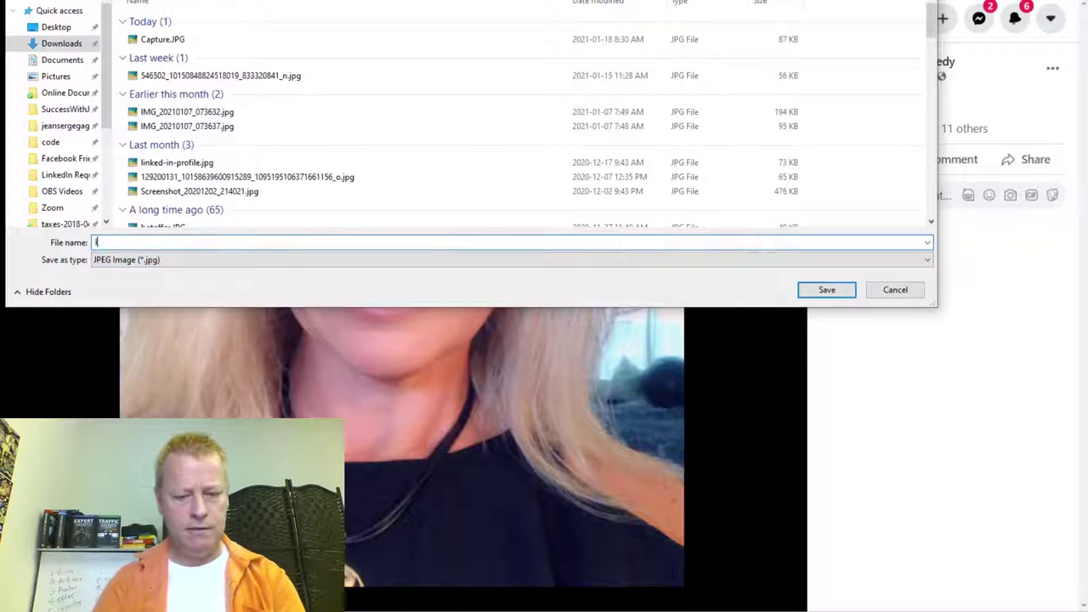
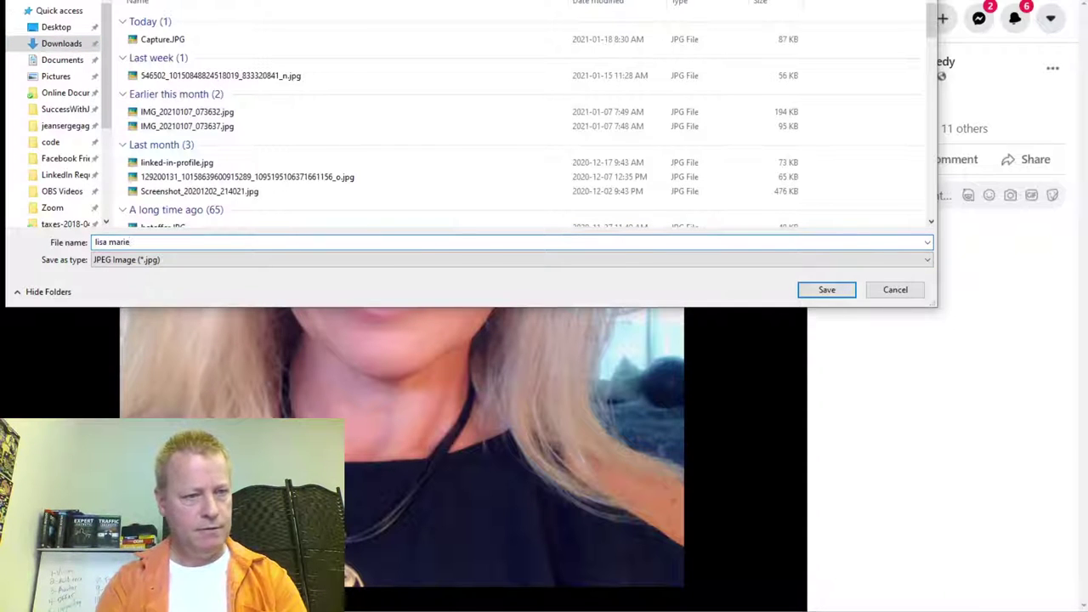
key(Return)
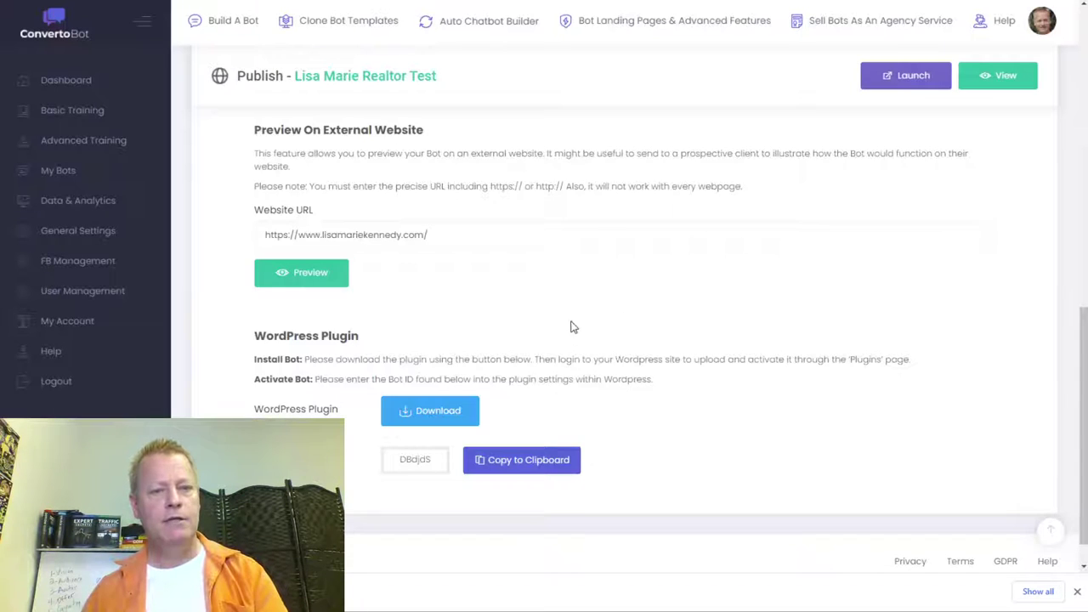
Step: Upload the realtor's saved photo from the computer as the bot's custom icon
scroll(611, 244, up, 3)
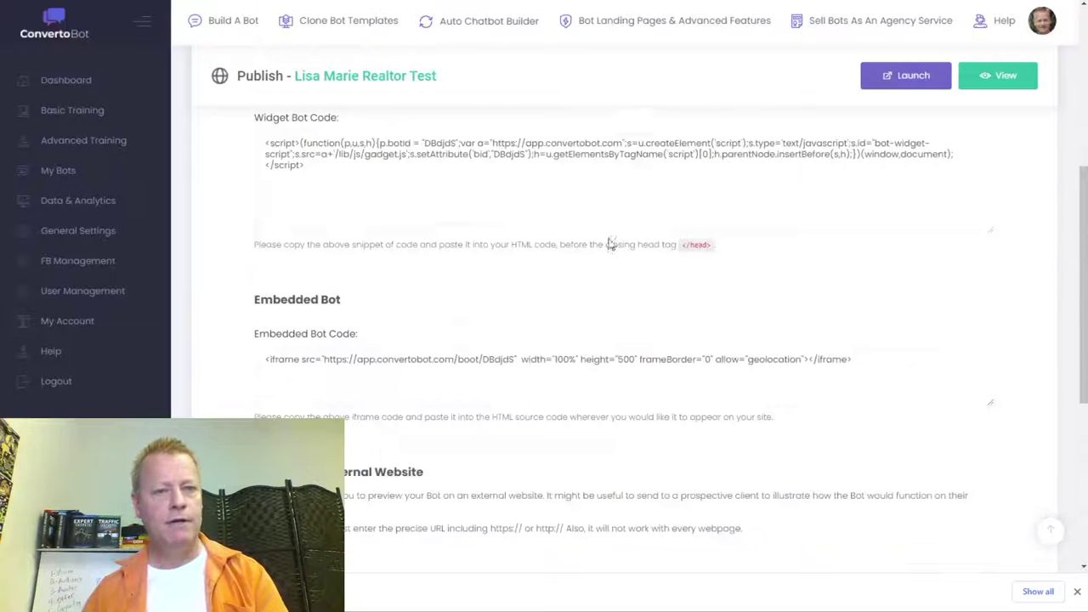
scroll(736, 274, up, 5)
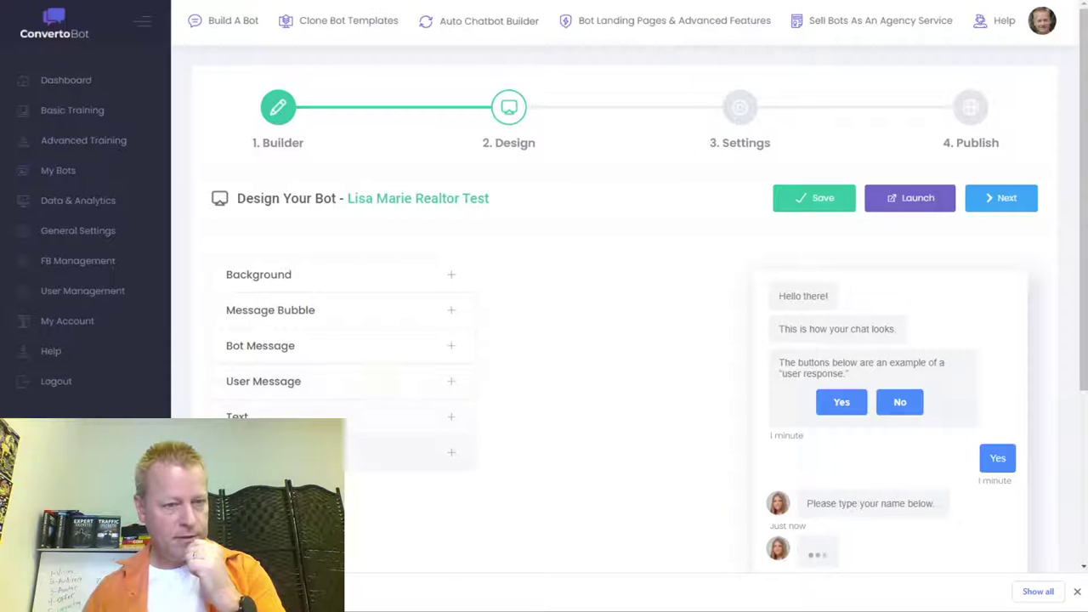
scroll(590, 425, down, 5)
scroll(541, 400, down, 5)
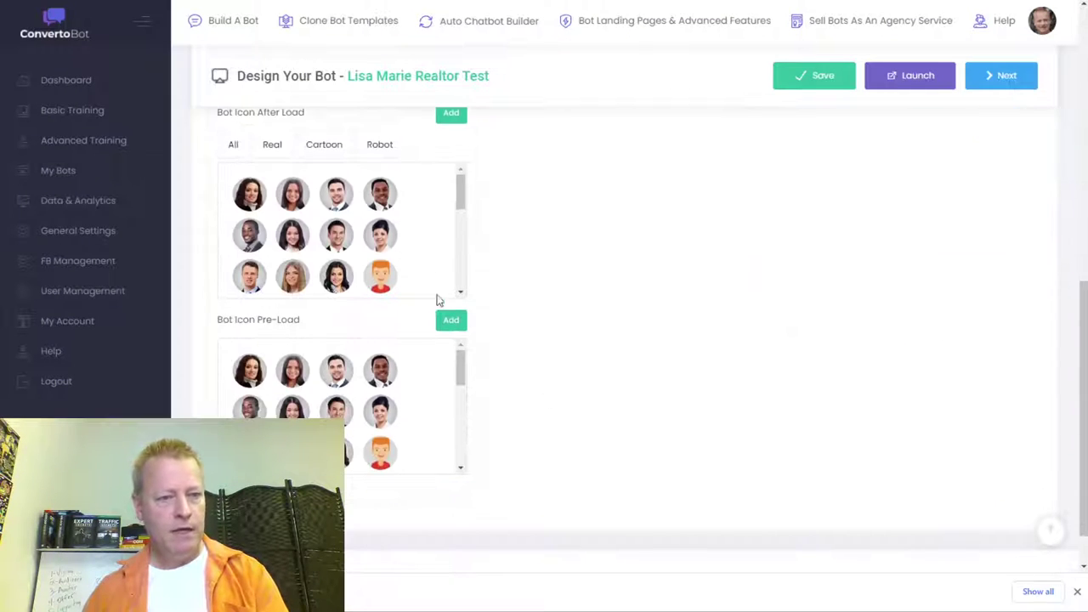
click(451, 119)
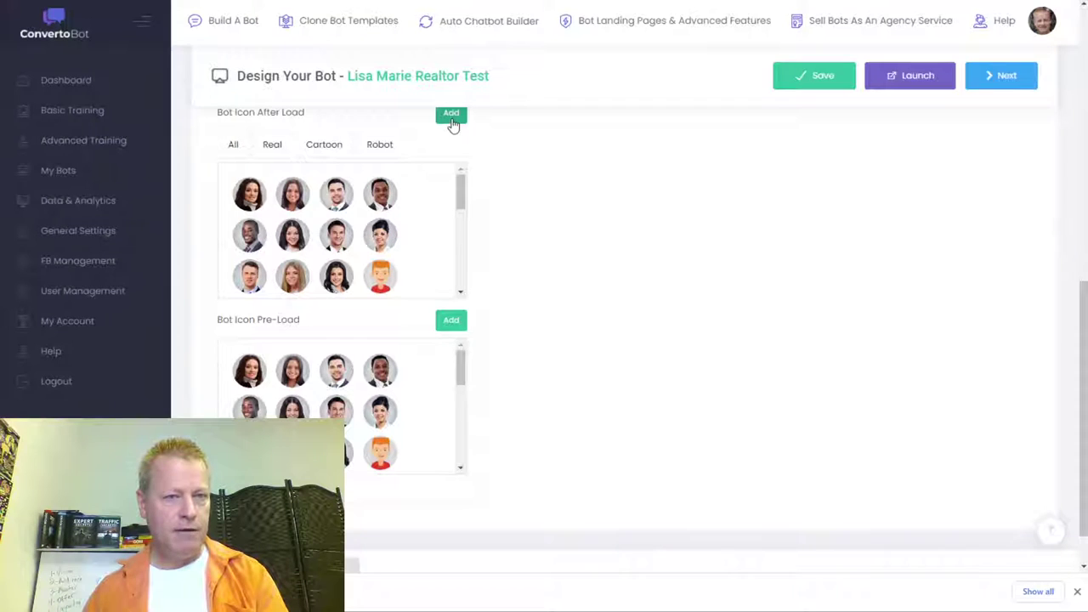
click(519, 100)
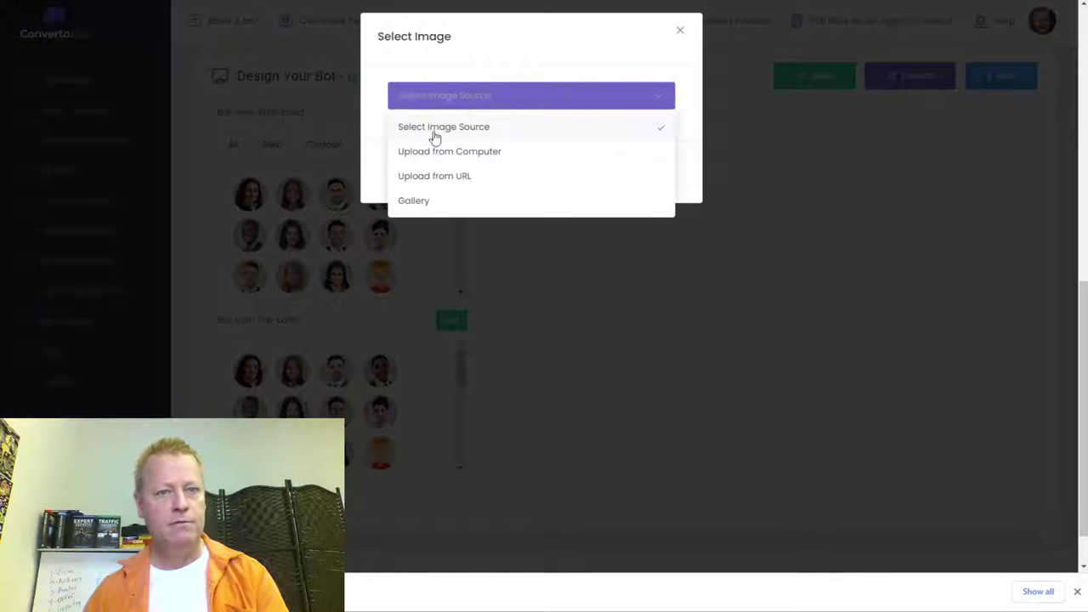
click(437, 151)
click(648, 140)
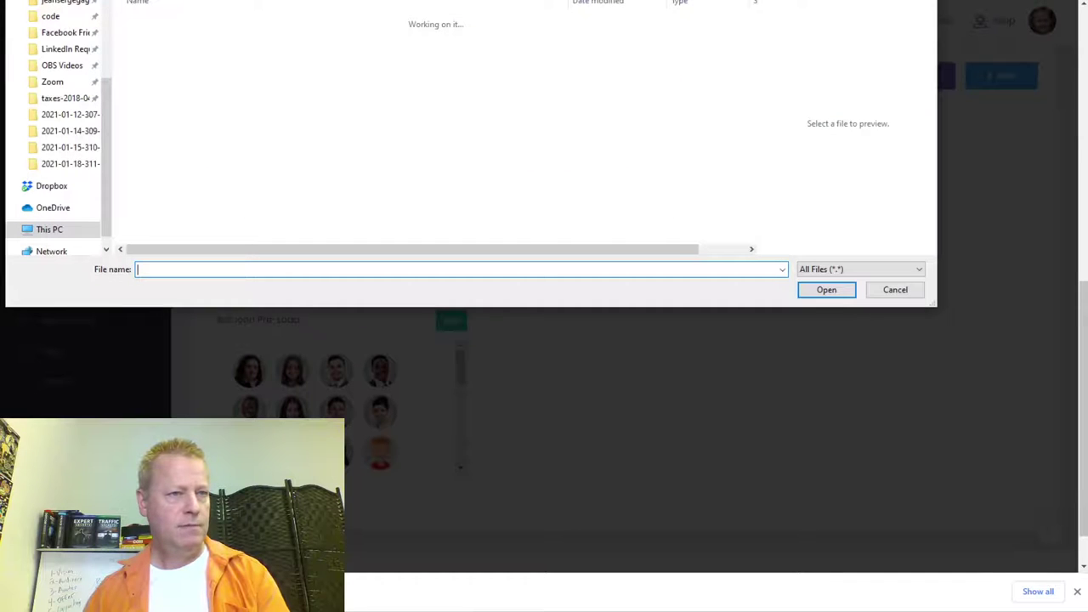
click(162, 39)
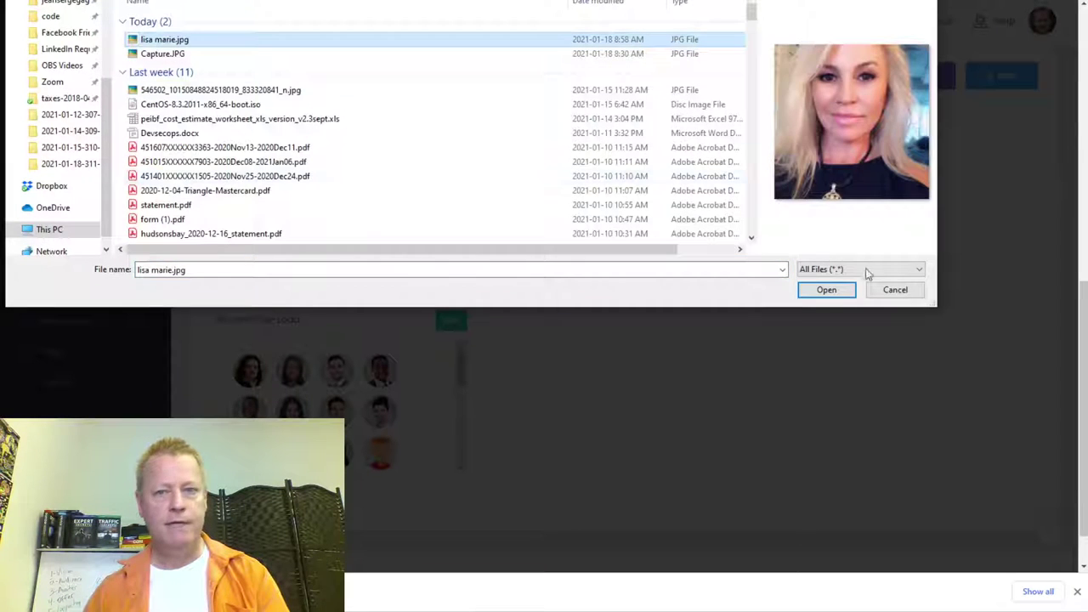
click(842, 293)
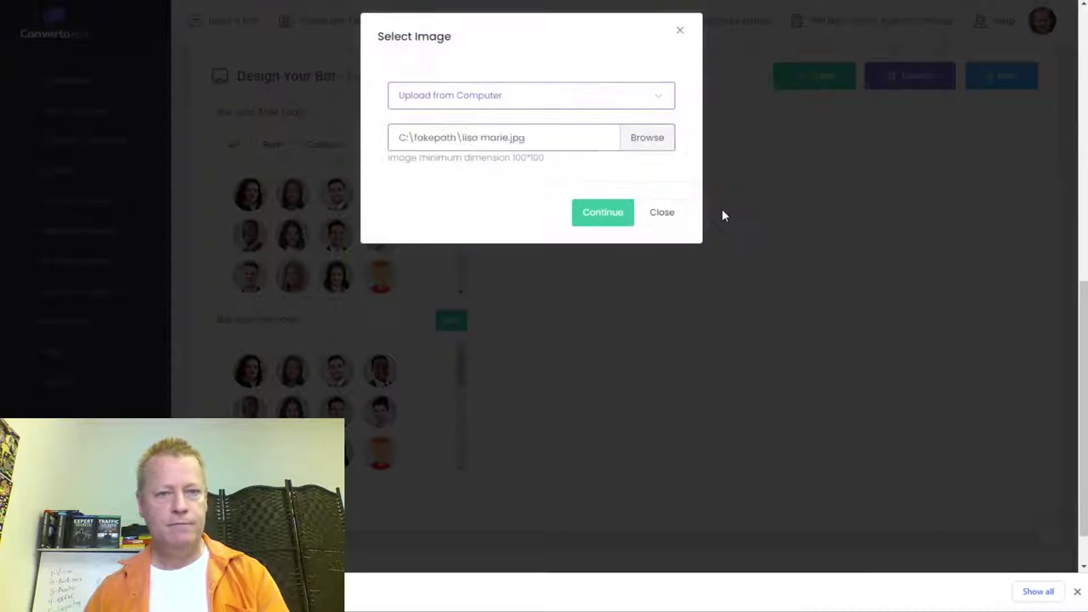
click(602, 213)
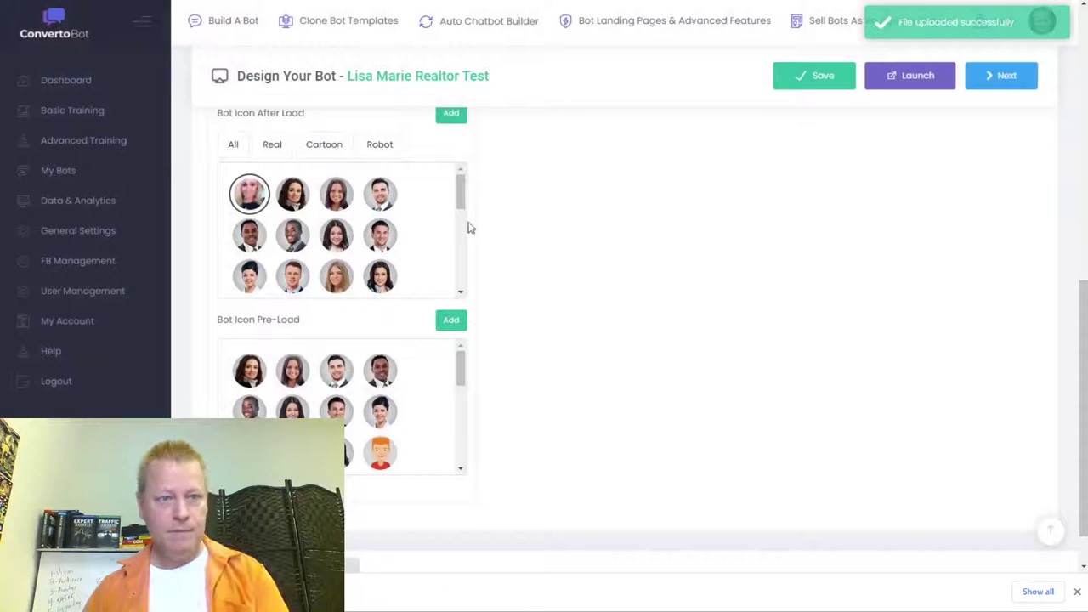
Step: Set the realtor's gallery photo as the pre-load bot icon, then save and launch
click(460, 330)
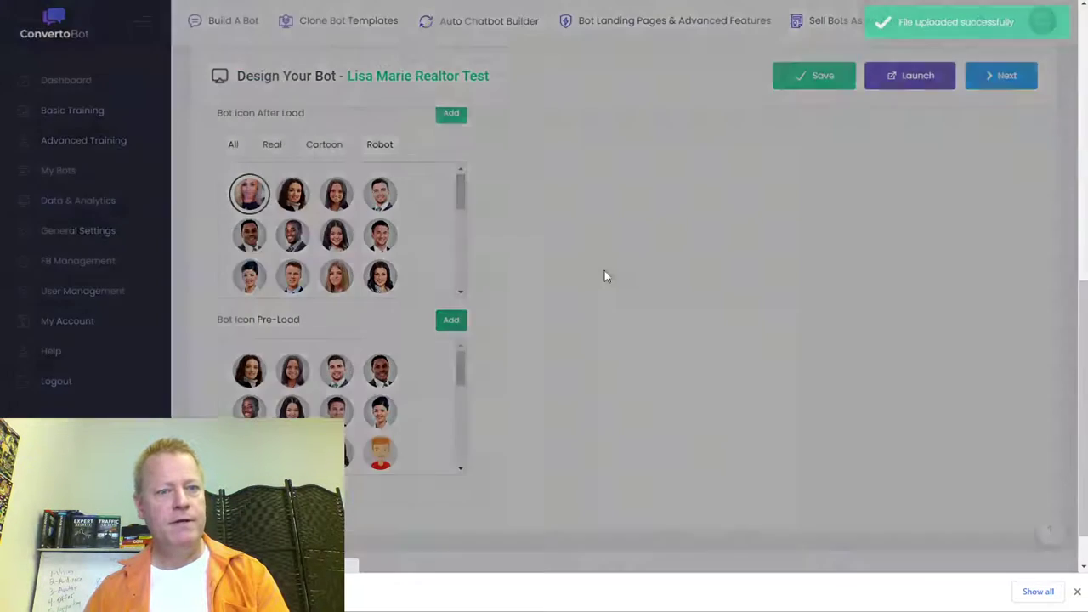
click(478, 100)
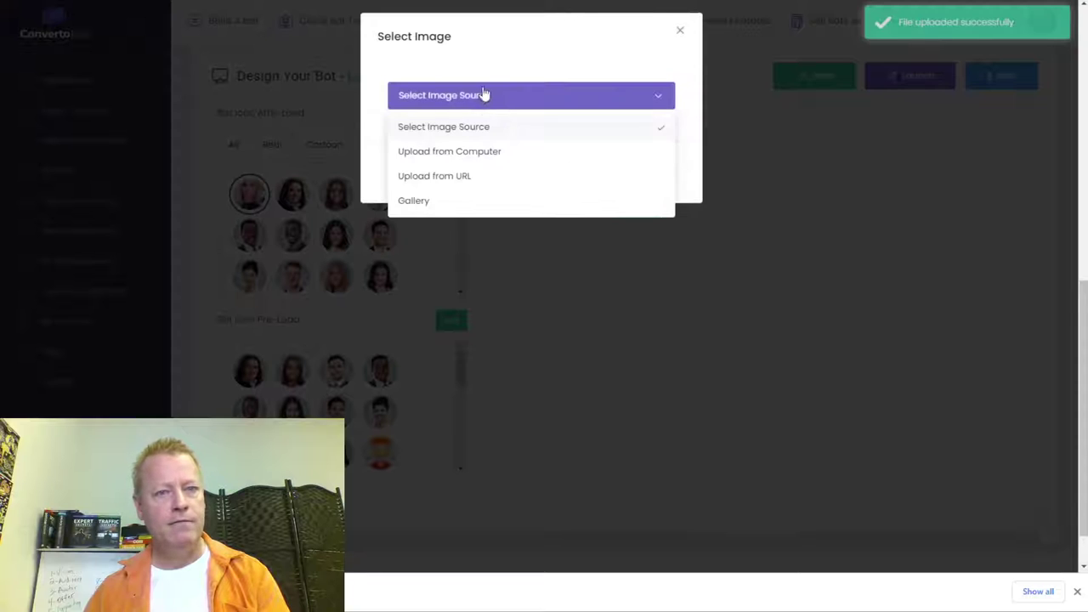
click(427, 201)
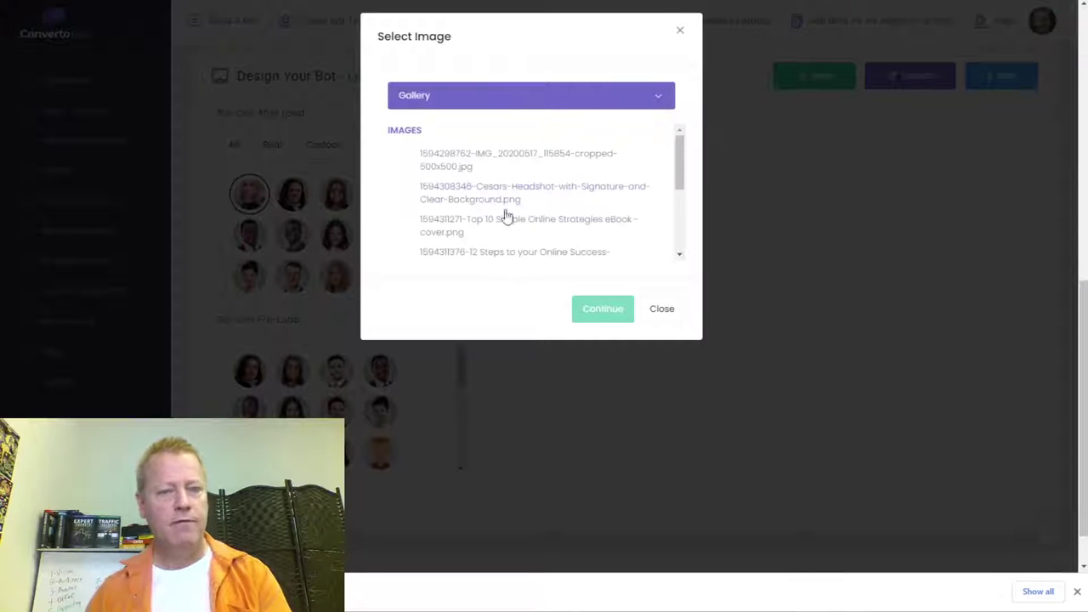
scroll(520, 196, down, 2)
scroll(520, 197, down, 5)
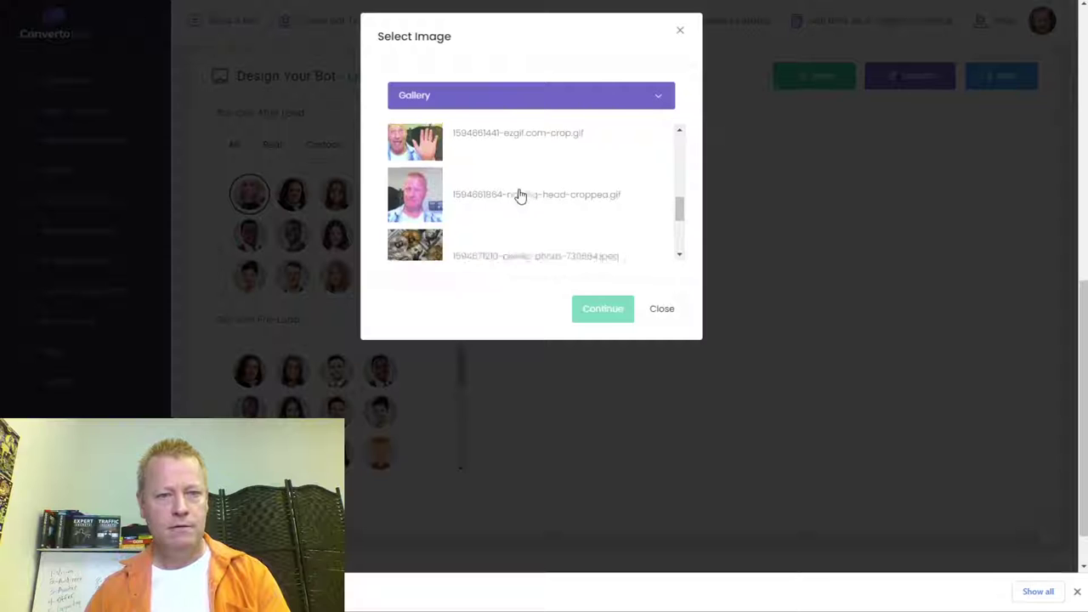
click(519, 204)
click(601, 309)
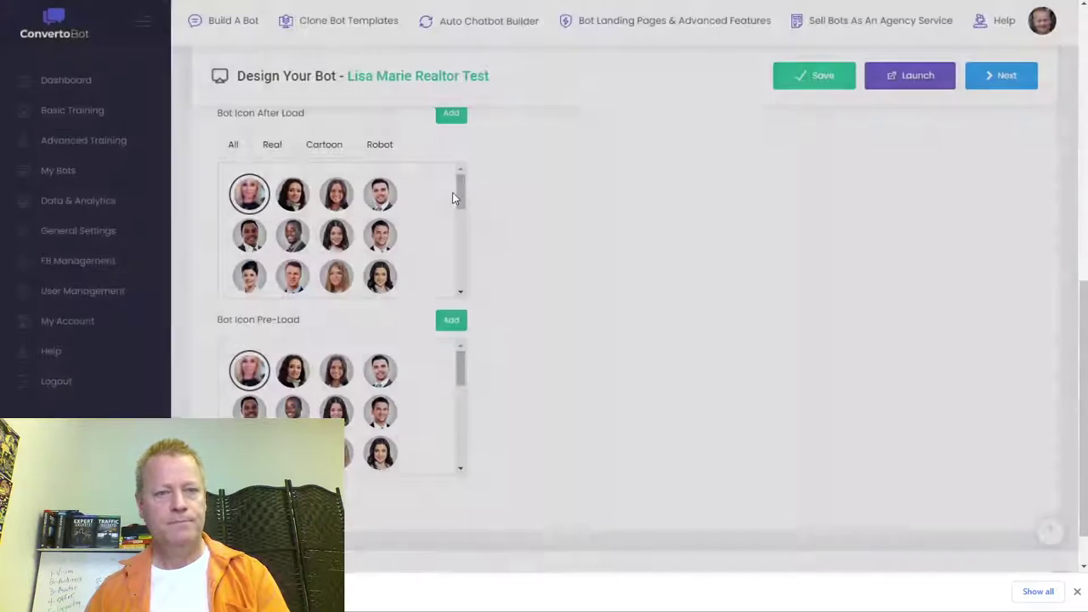
click(829, 83)
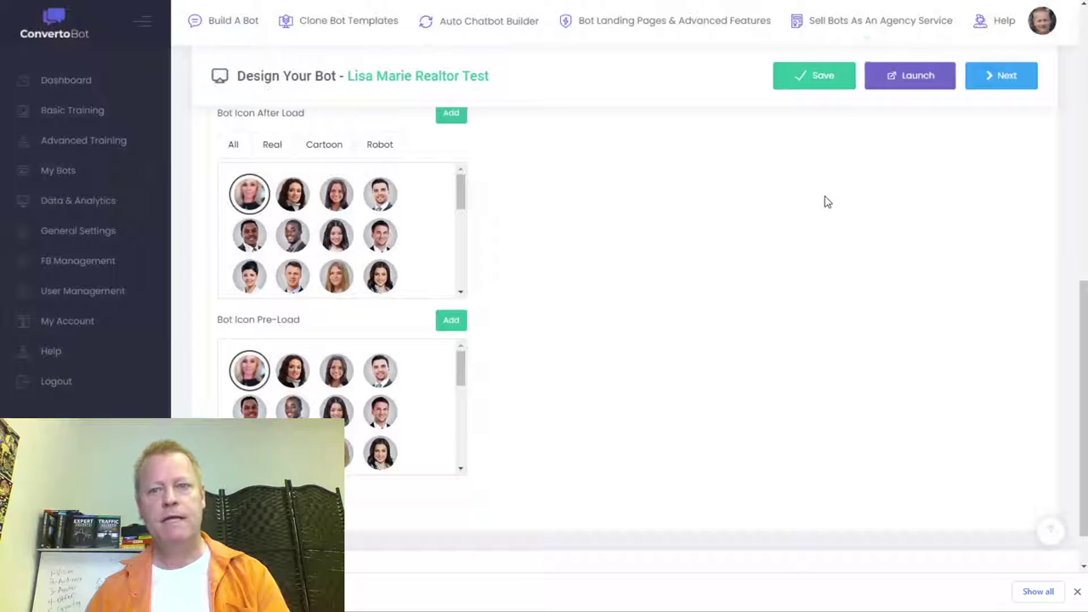
click(896, 85)
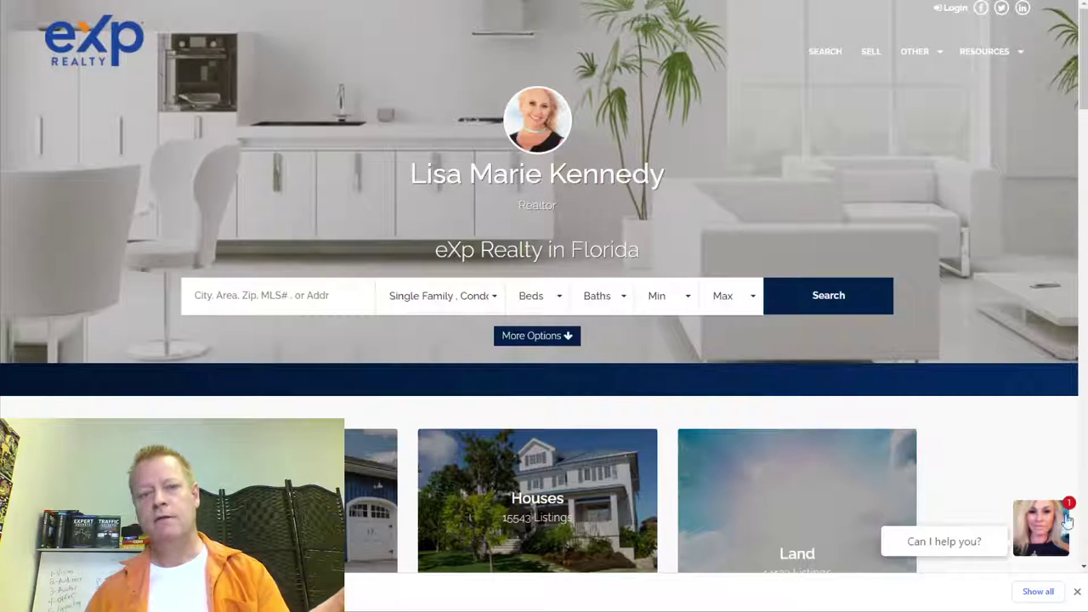
Step: In the chat widget, send a first name, pick 'List my home with you', then send a phone number
click(945, 543)
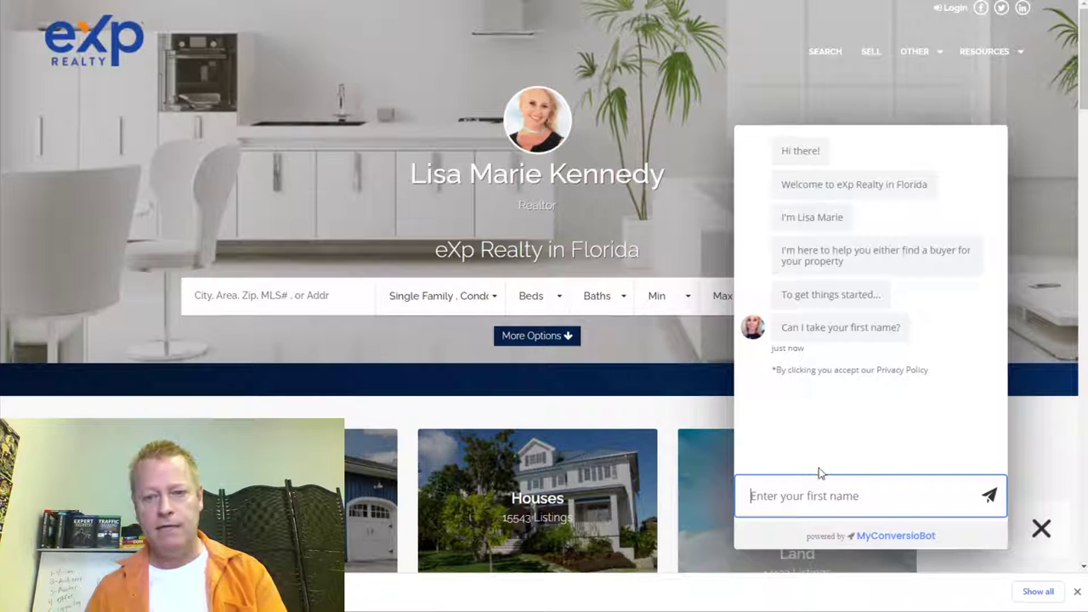
text(JS)
key(Return)
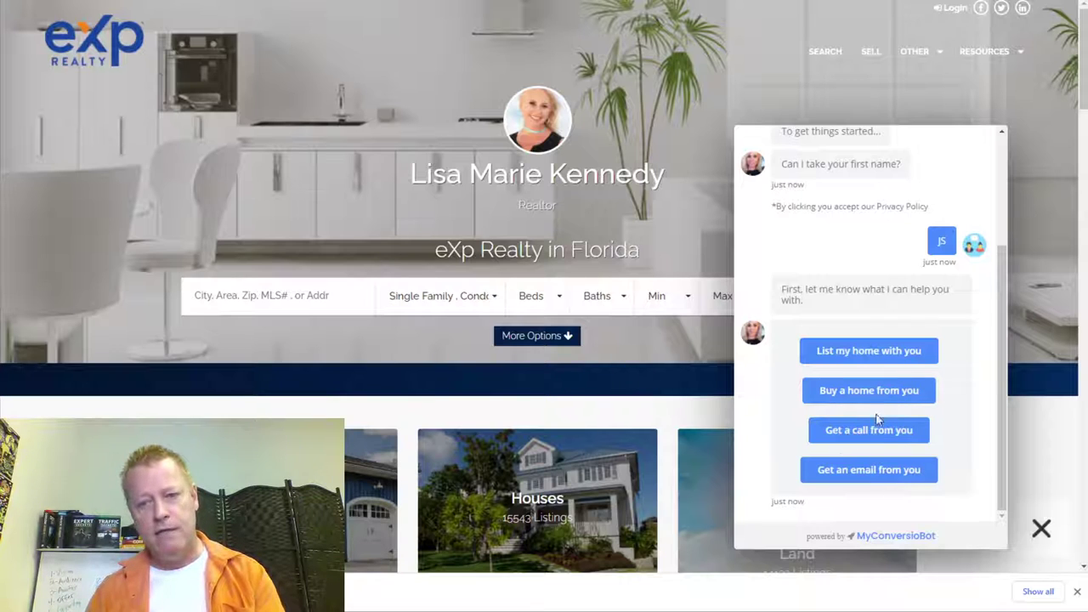
click(867, 354)
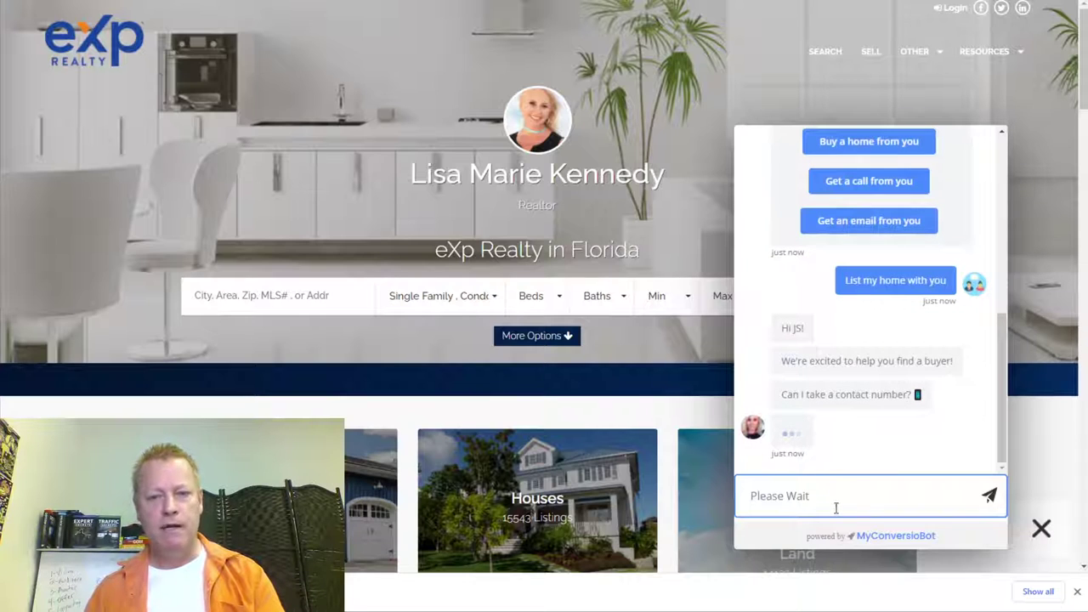
text(123-123-123)
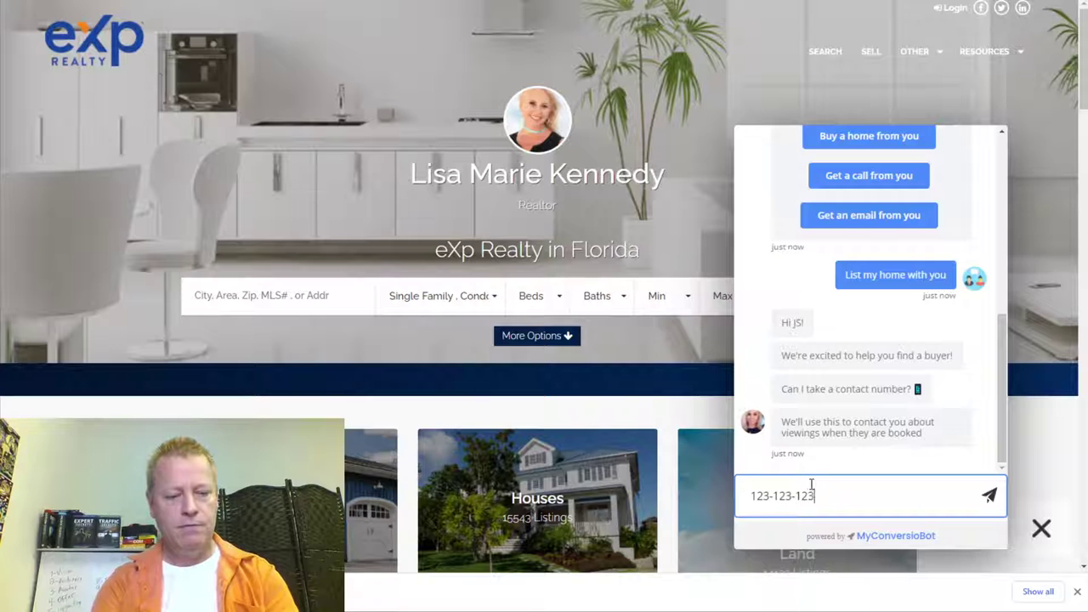
text(4)
key(Return)
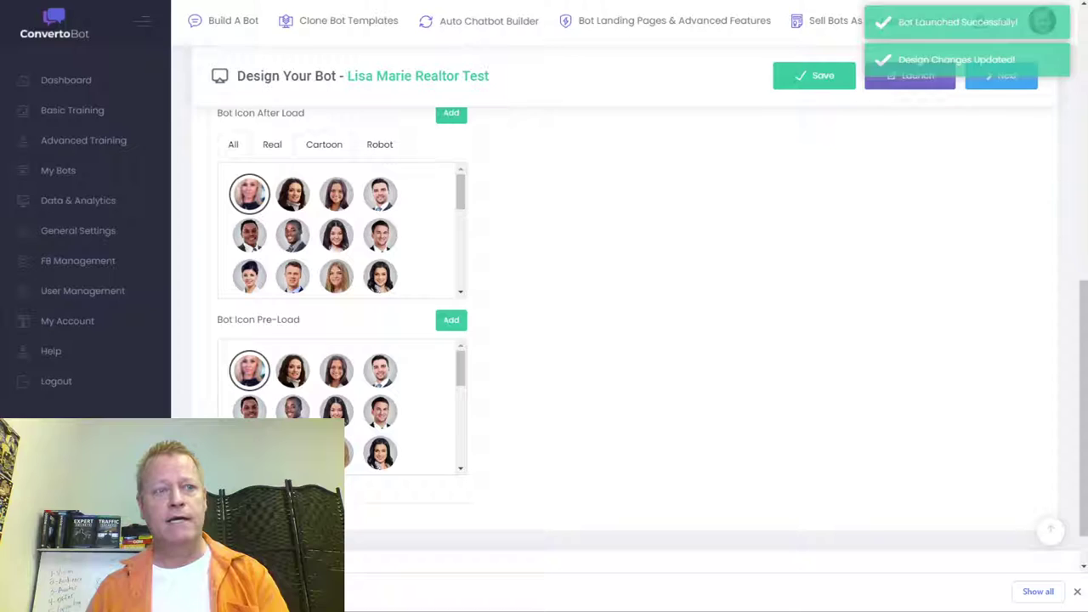
Step: Scroll the Design Your Bot page back to the top to view the chat preview
scroll(641, 252, up, 10)
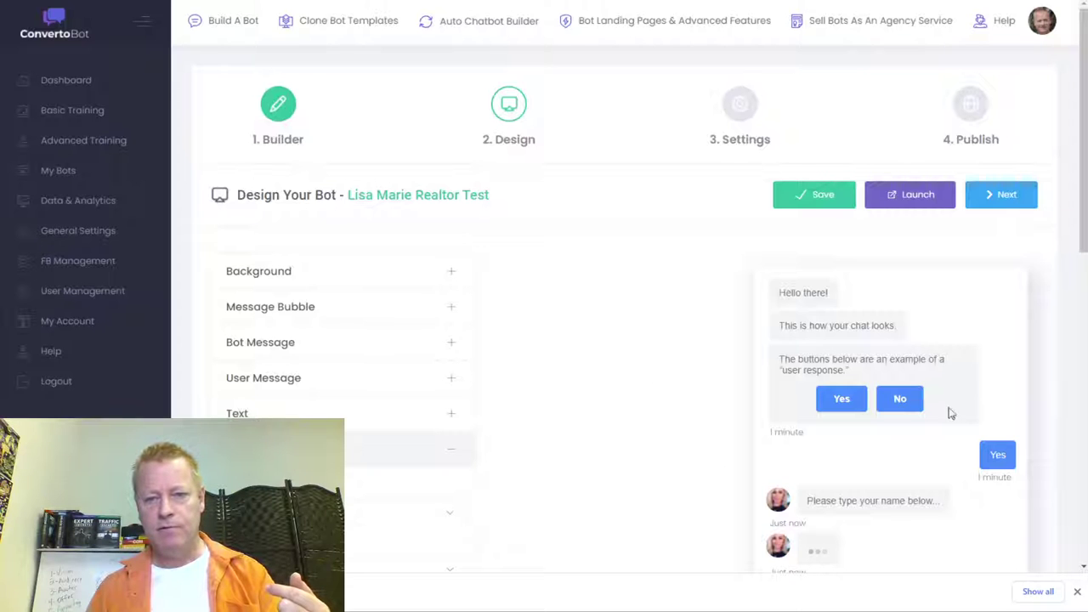
scroll(876, 464, down, 6)
scroll(641, 400, up, 6)
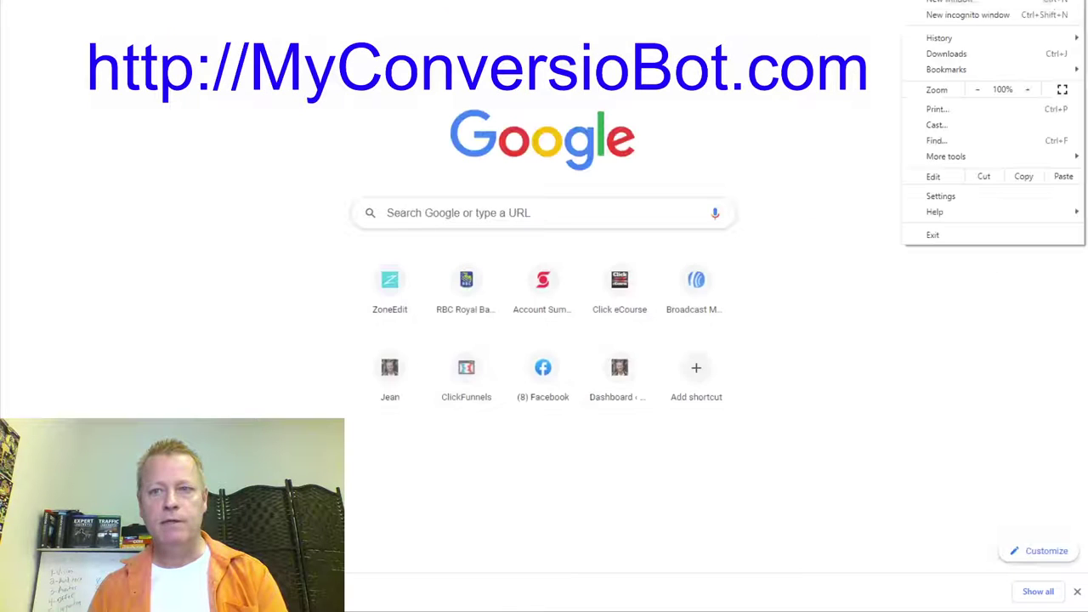
Step: Open a new incognito window and go to myconversiobot.com
click(1013, 14)
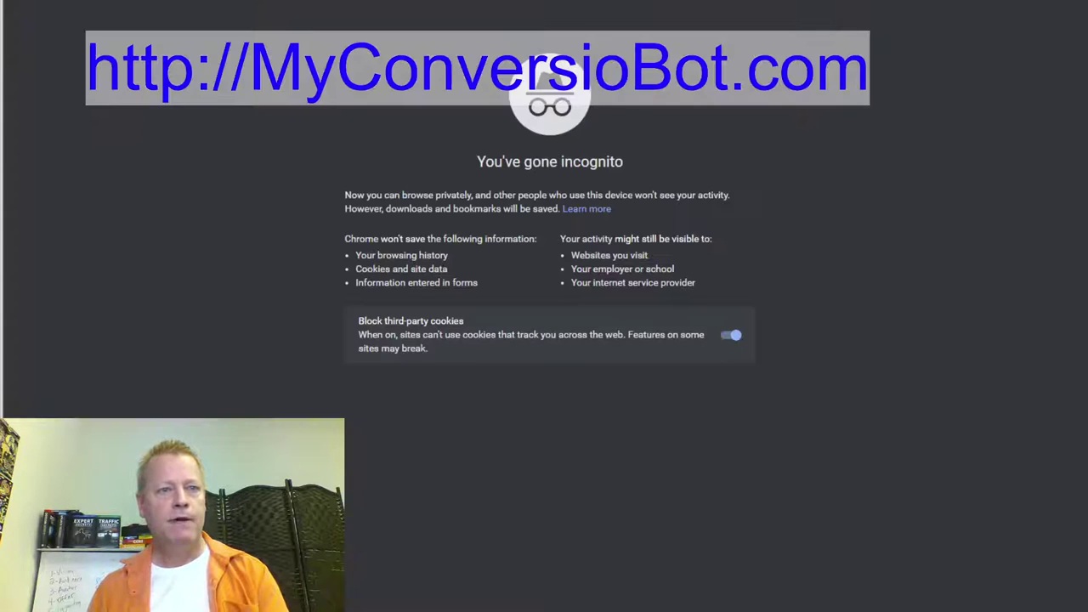
text(mycon)
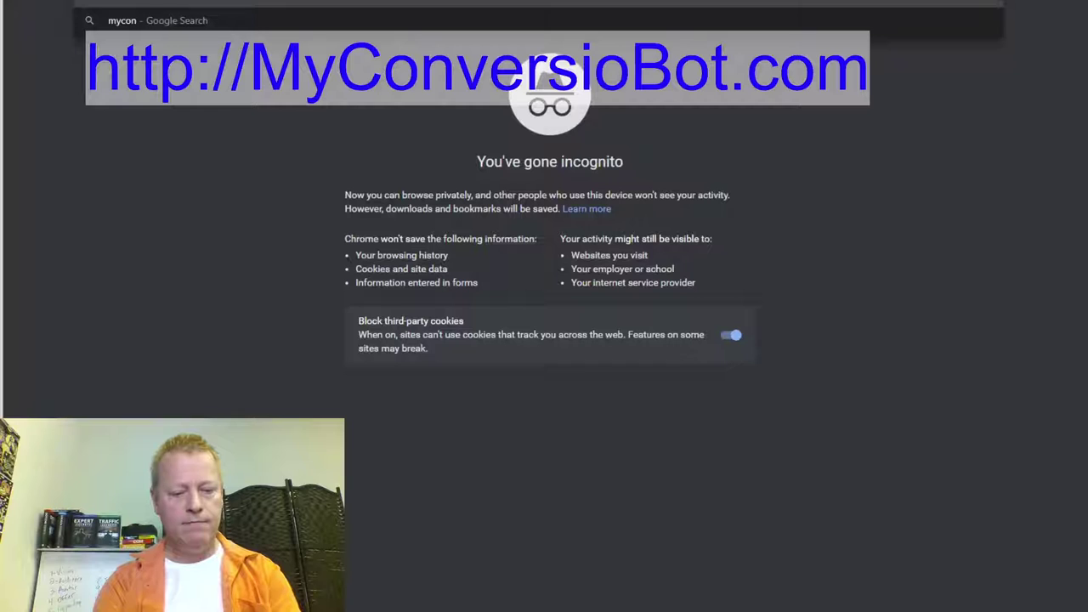
text(versio)
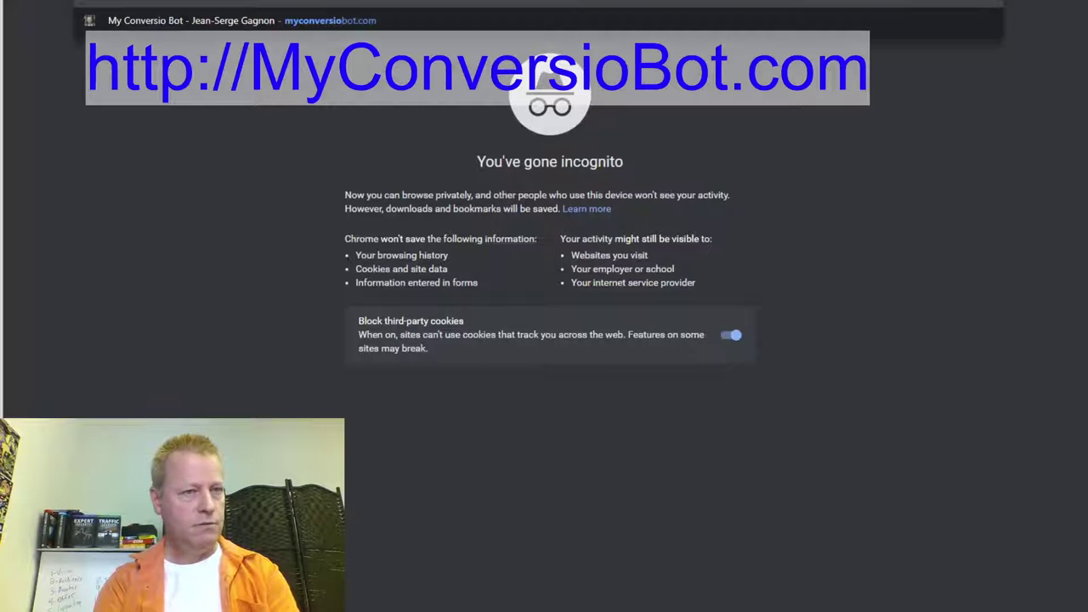
text(bot.com)
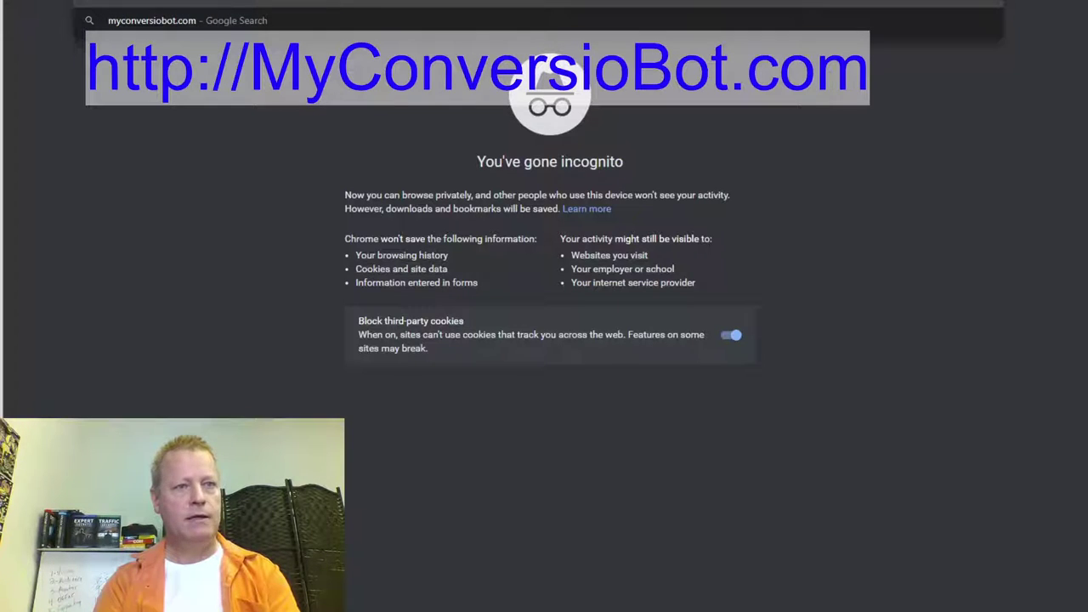
key(Return)
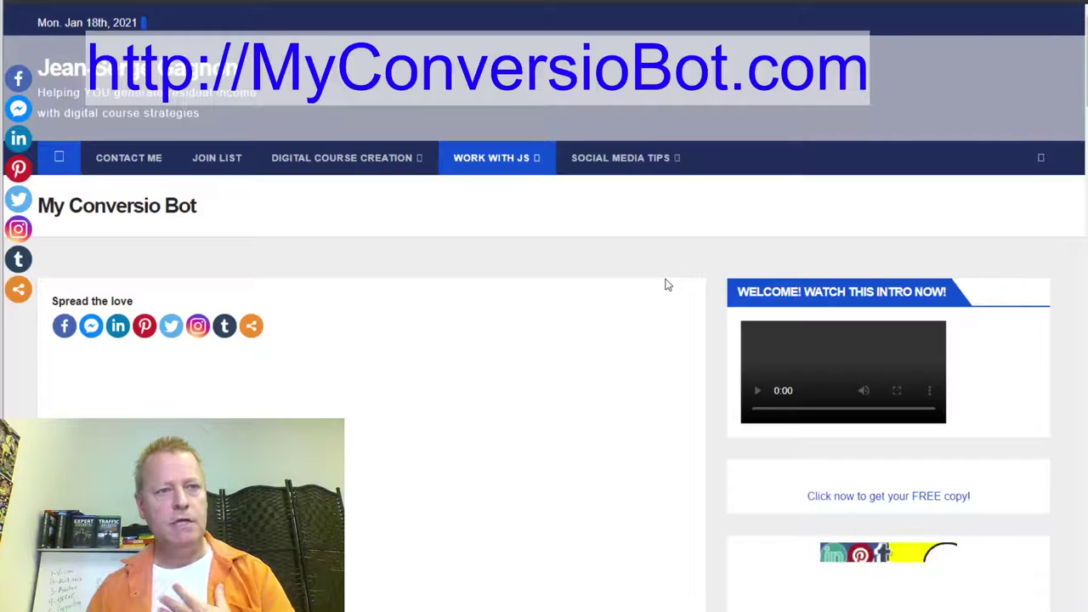
Step: Scroll up and down the My Conversio Bot blog post to find the ConversioBot link
scroll(573, 328, down, 5)
scroll(383, 398, down, 10)
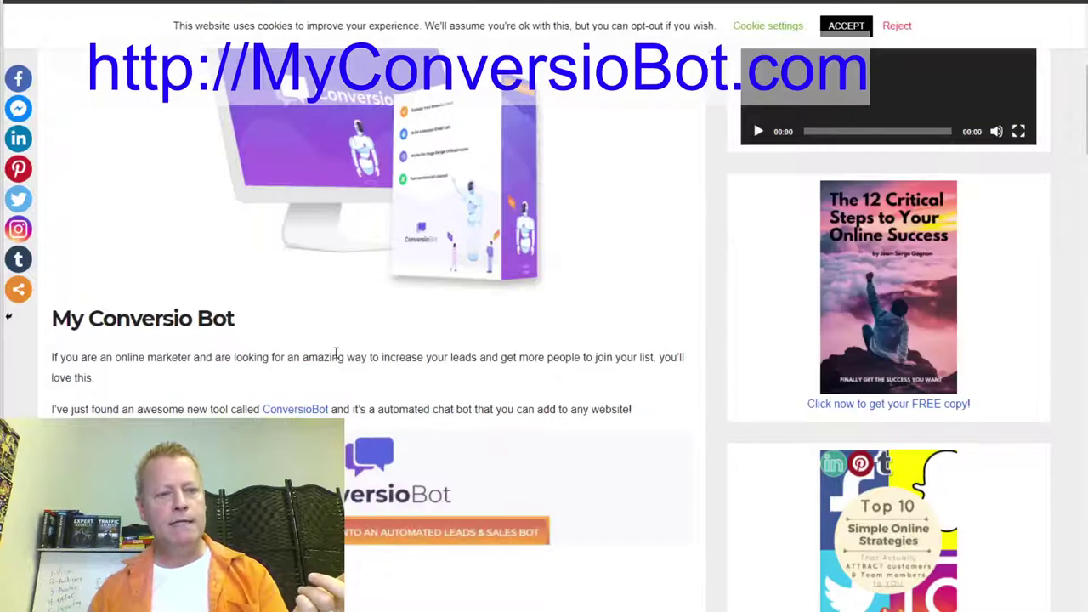
scroll(417, 439, down, 5)
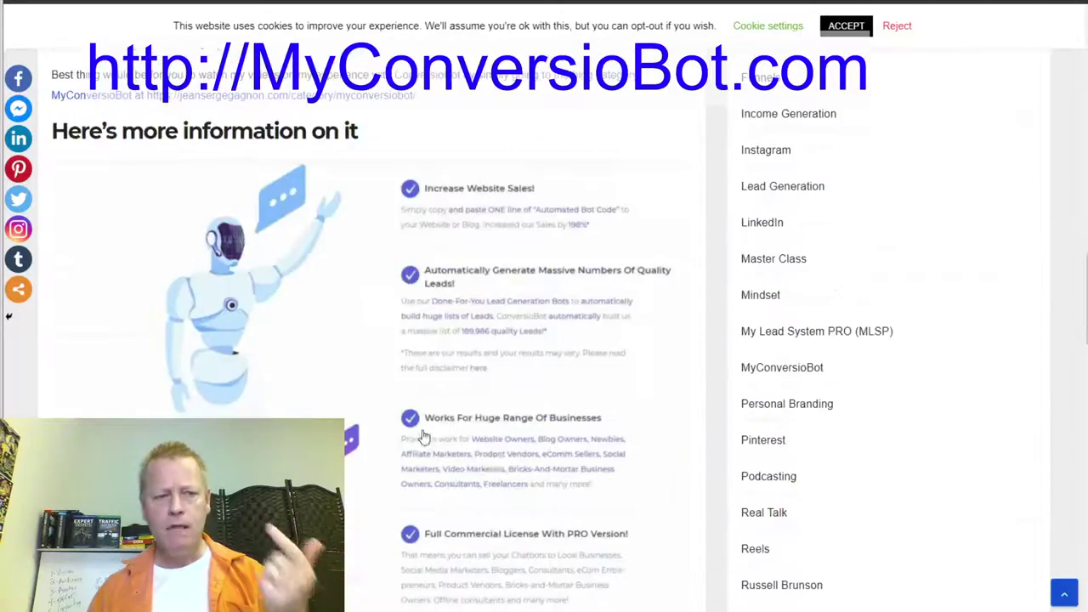
scroll(491, 452, up, 4)
scroll(492, 451, down, 5)
scroll(493, 451, up, 8)
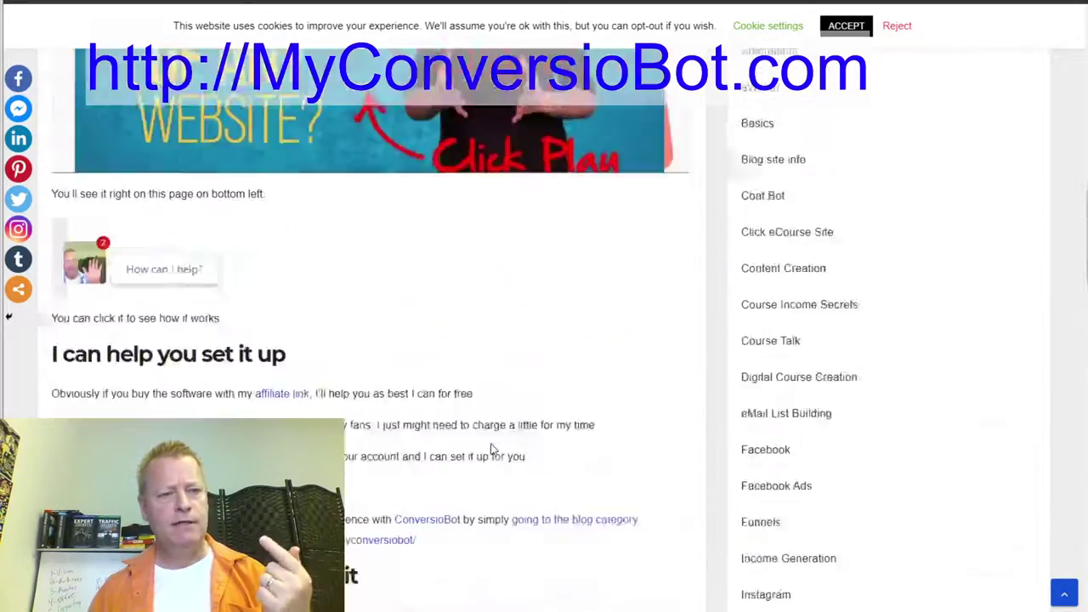
scroll(456, 271, up, 3)
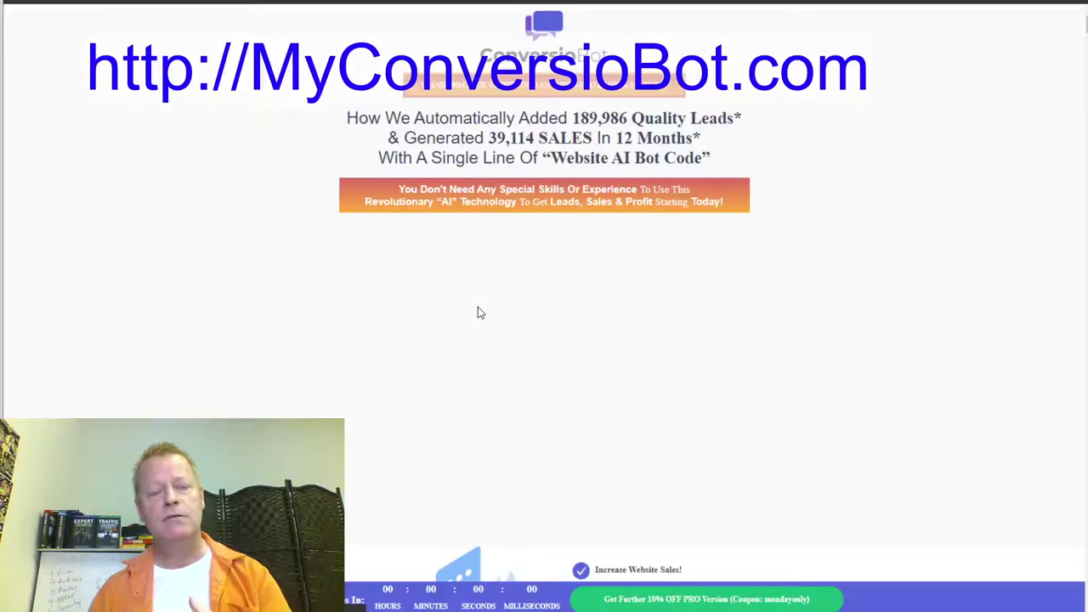
Step: Scroll through the sales page's pricing section comparing the Lite and Pro versions
scroll(478, 307, down, 10)
scroll(585, 283, down, 5)
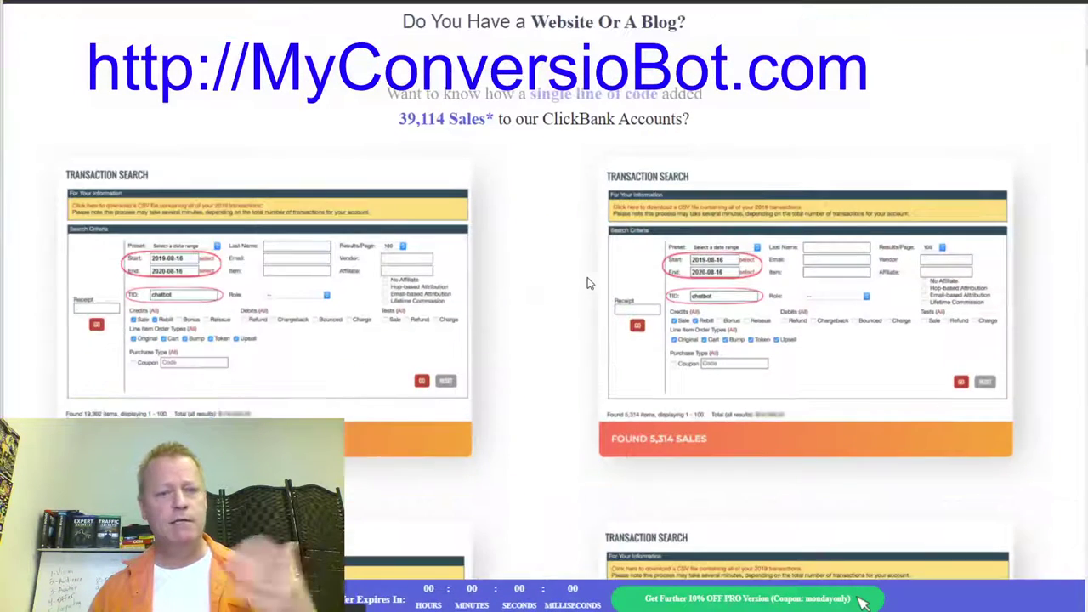
scroll(579, 285, up, 4)
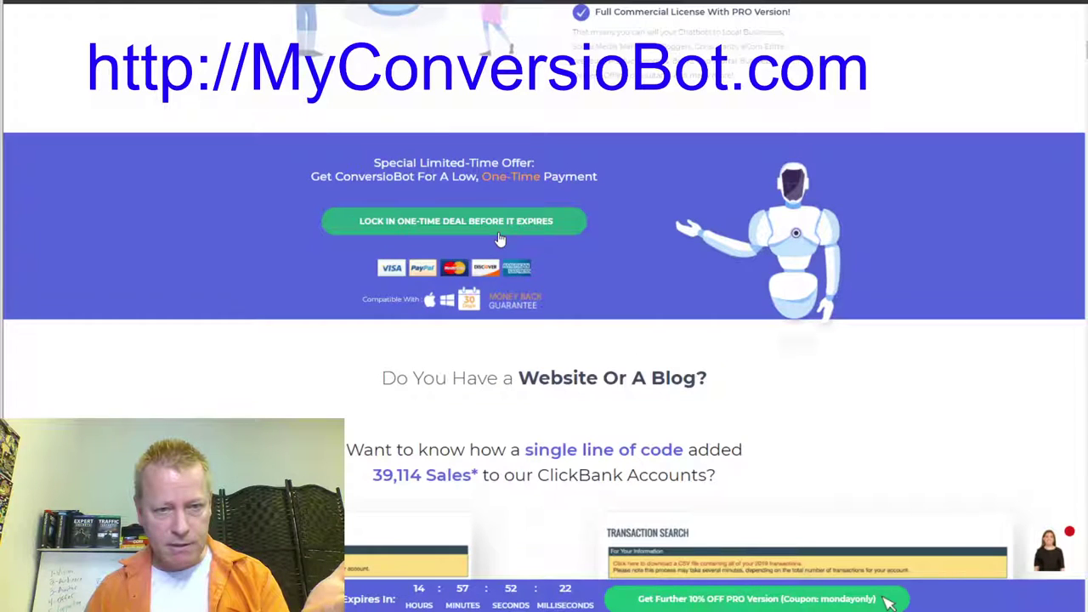
scroll(639, 263, down, 10)
scroll(644, 266, up, 15)
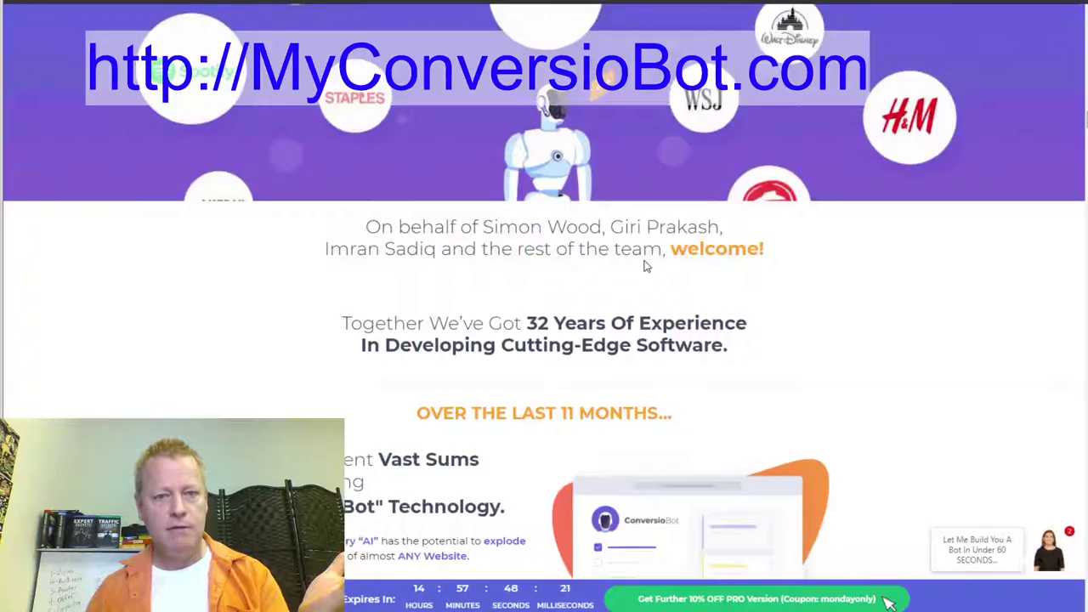
scroll(644, 266, down, 20)
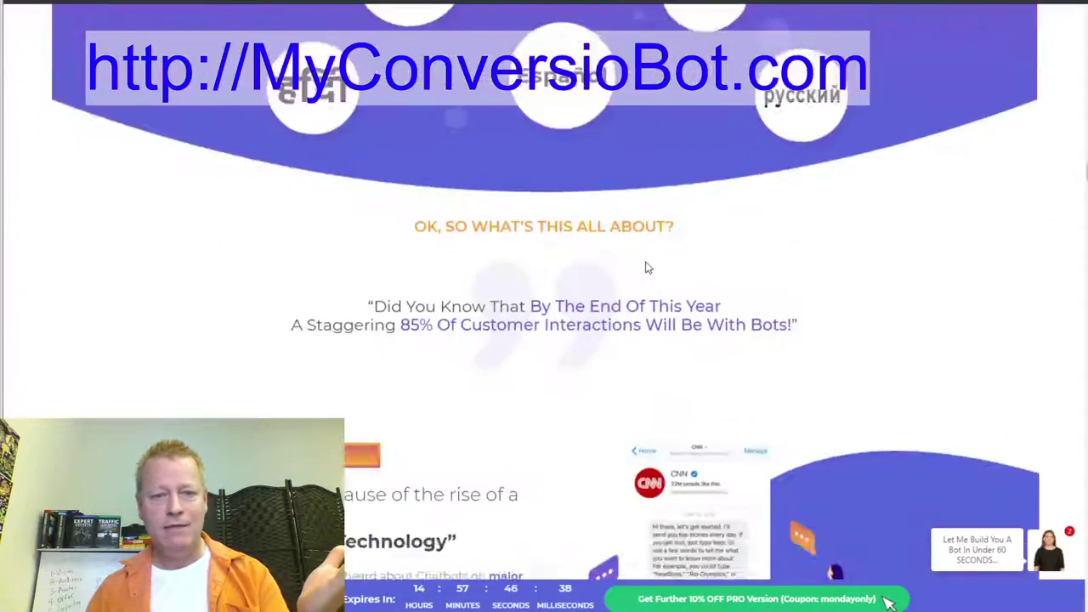
scroll(645, 267, down, 20)
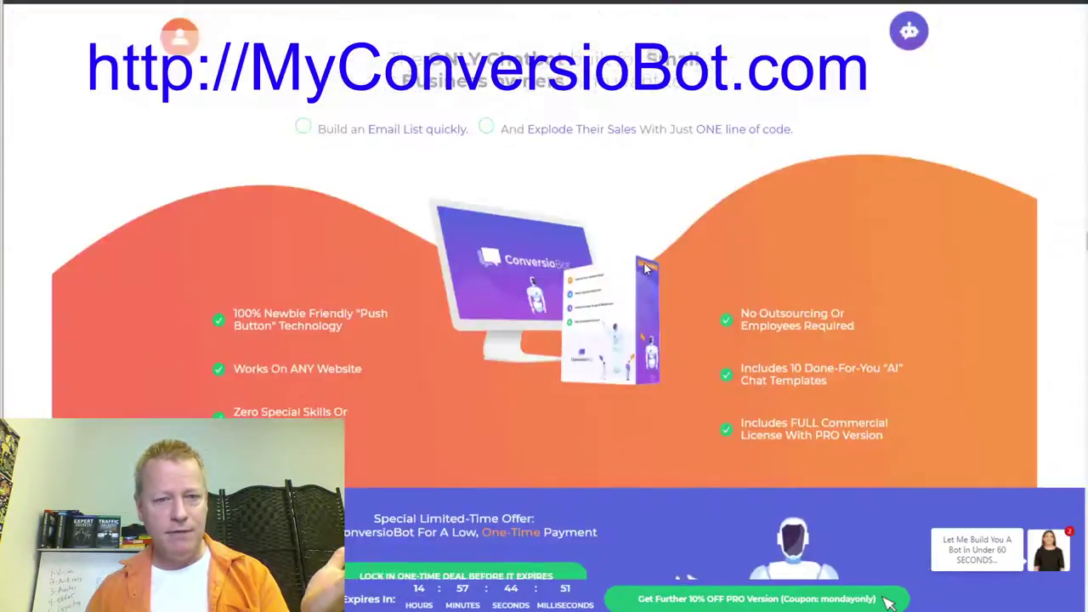
scroll(644, 263, down, 10)
scroll(644, 263, up, 8)
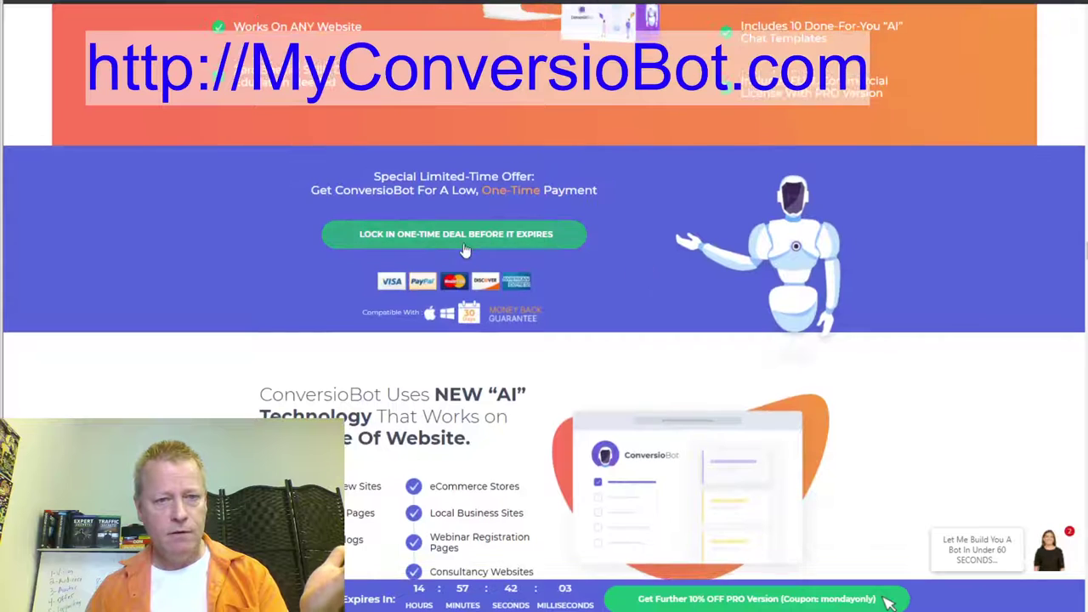
scroll(730, 266, down, 6)
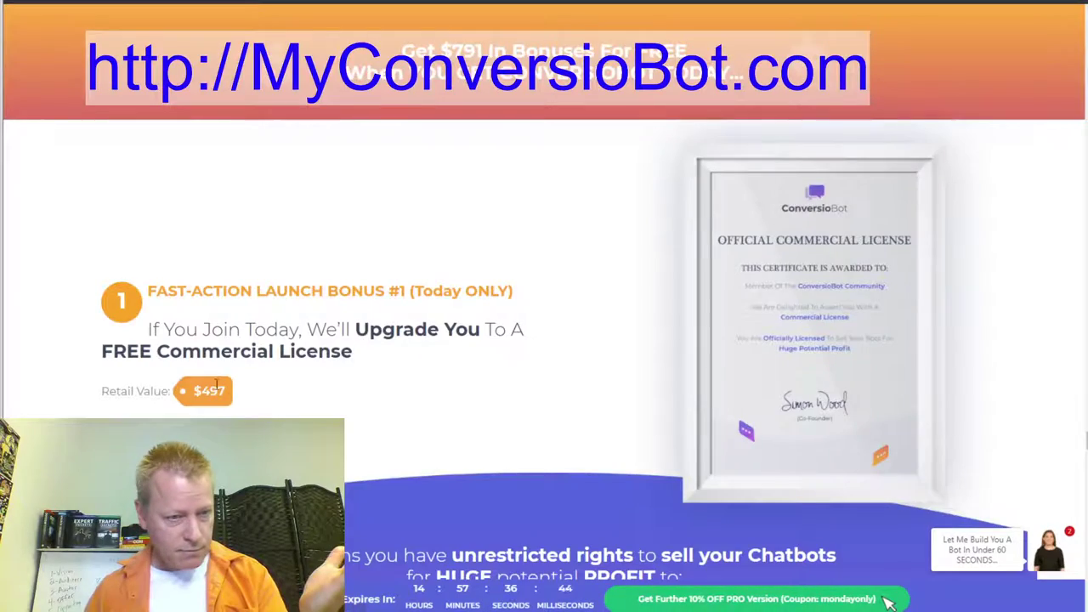
scroll(513, 390, down, 1)
scroll(515, 387, down, 20)
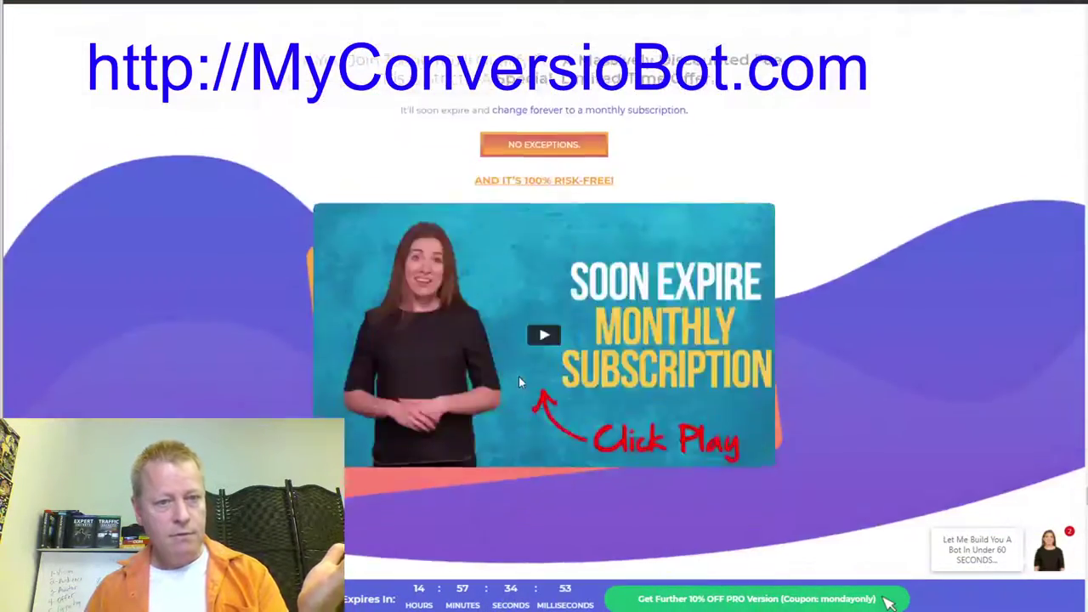
scroll(525, 382, down, 8)
scroll(525, 382, up, 10)
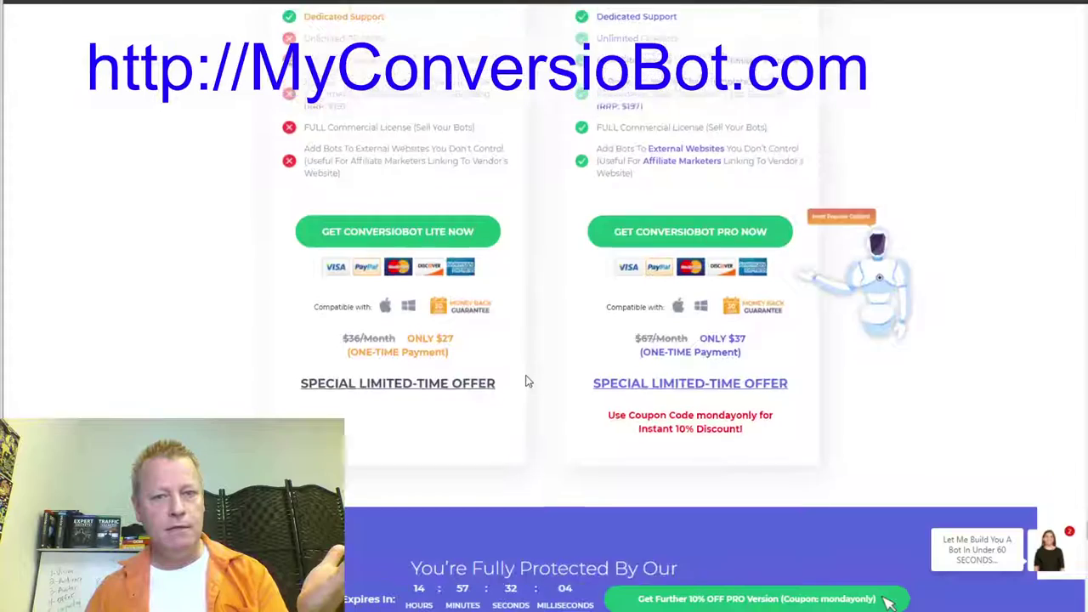
scroll(525, 382, up, 5)
scroll(525, 382, down, 6)
scroll(526, 381, down, 3)
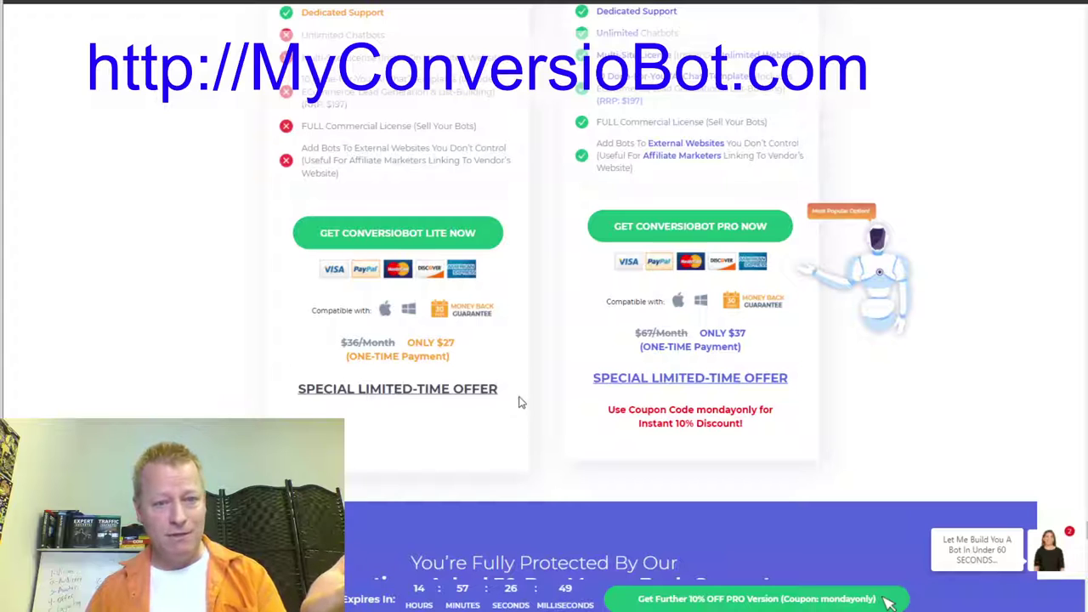
Step: Highlight the Pro version's $37 price, then scroll to bring up the demo chat bot
drag(748, 342, 719, 343)
scroll(822, 402, up, 2)
scroll(822, 399, down, 3)
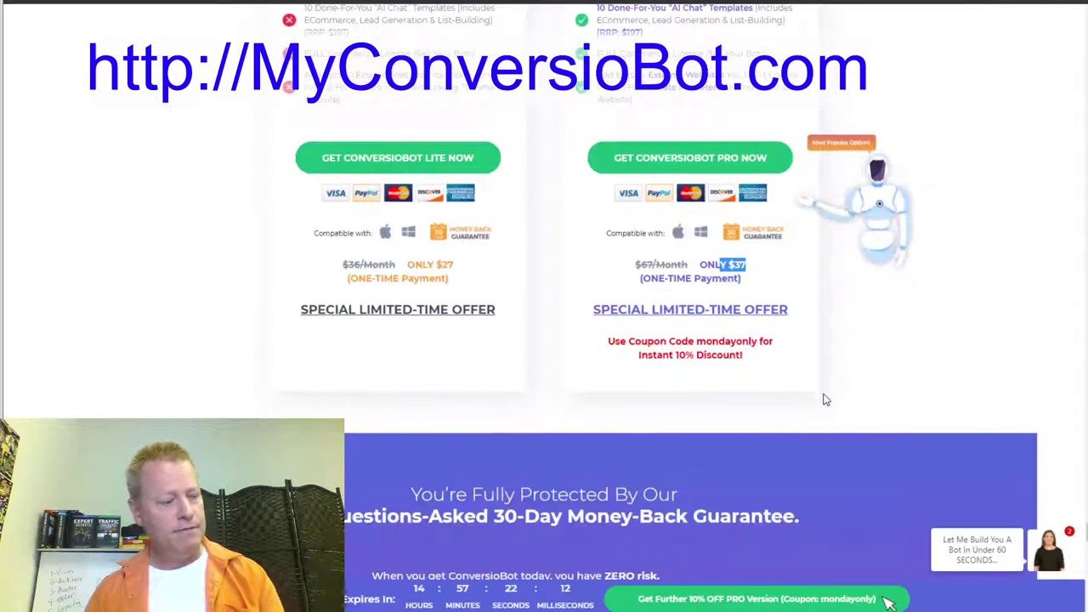
scroll(740, 397, down, 4)
scroll(740, 397, up, 6)
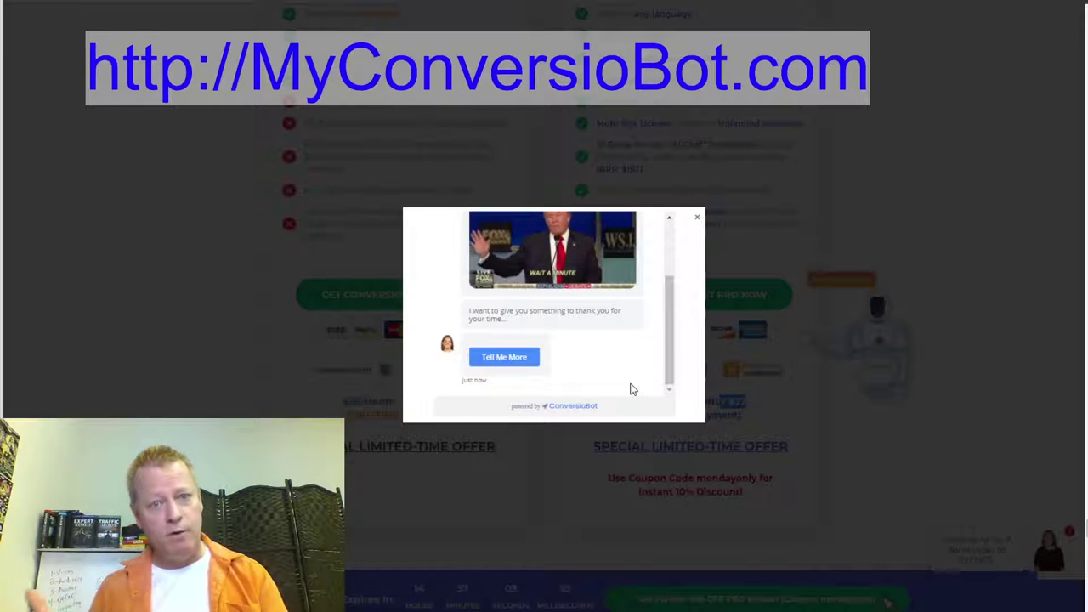
Step: Ask the demo bot to Tell Me More and scroll through its option cards
scroll(602, 356, down, 2)
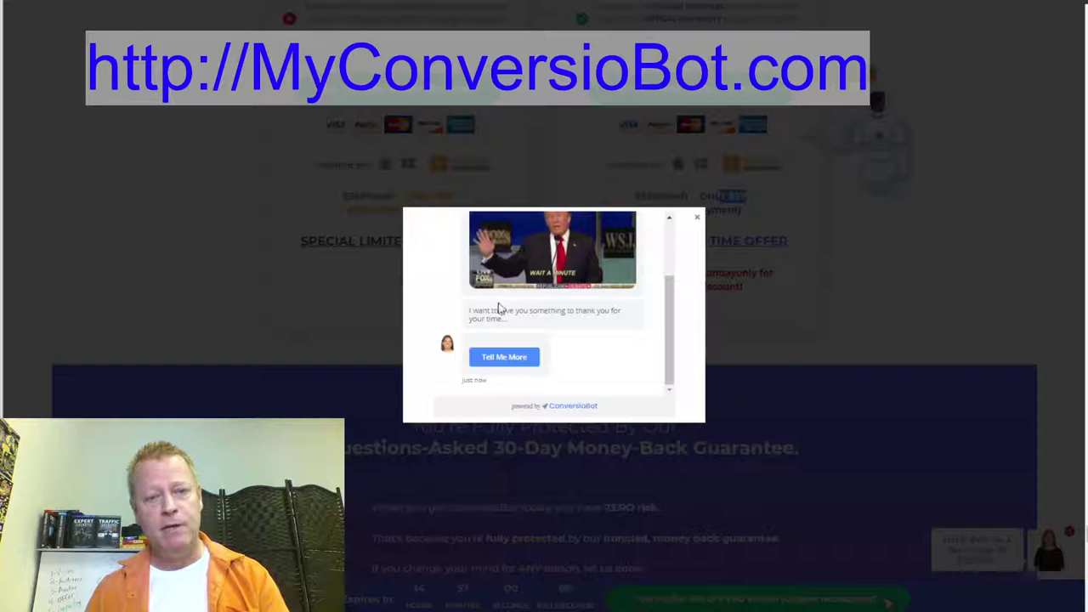
click(504, 357)
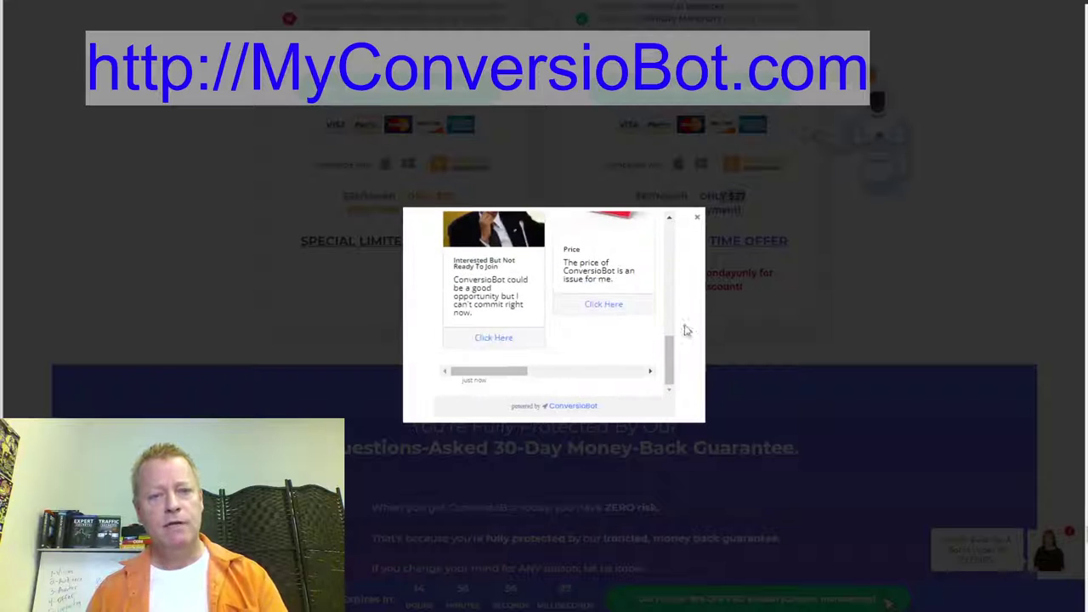
scroll(549, 283, up, 5)
scroll(510, 365, down, 4)
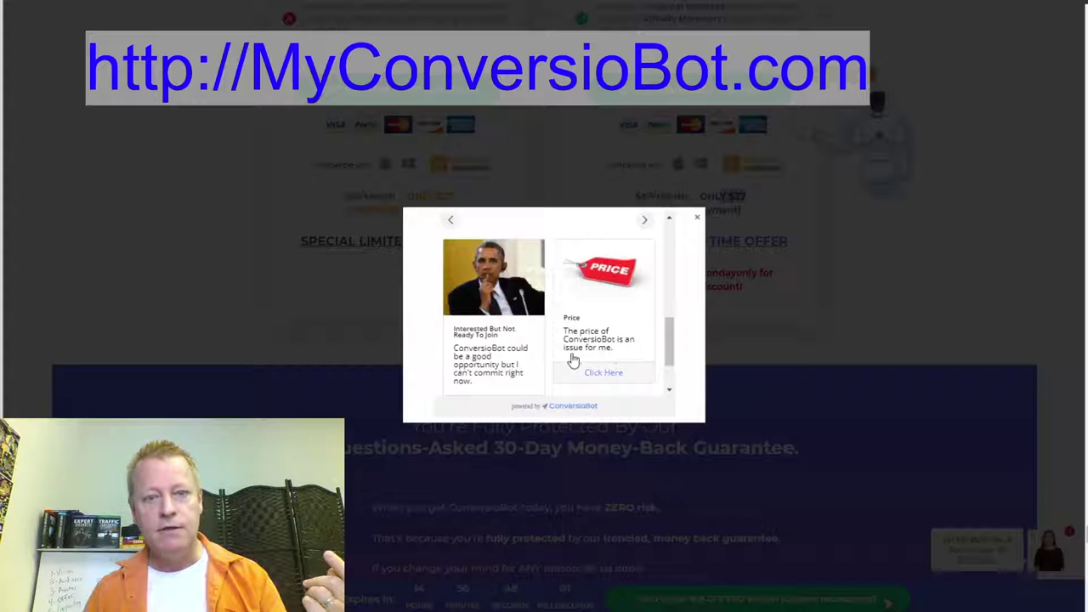
scroll(521, 367, down, 2)
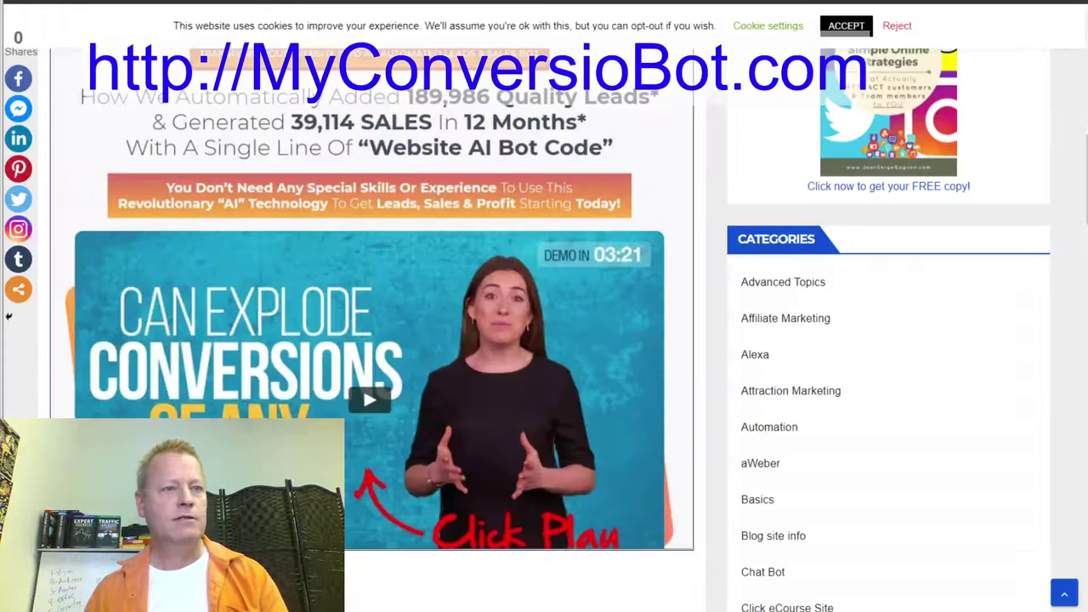
Step: Finish scrolling the blog post and start a blank new browser tab with Ctrl+T
scroll(494, 421, down, 8)
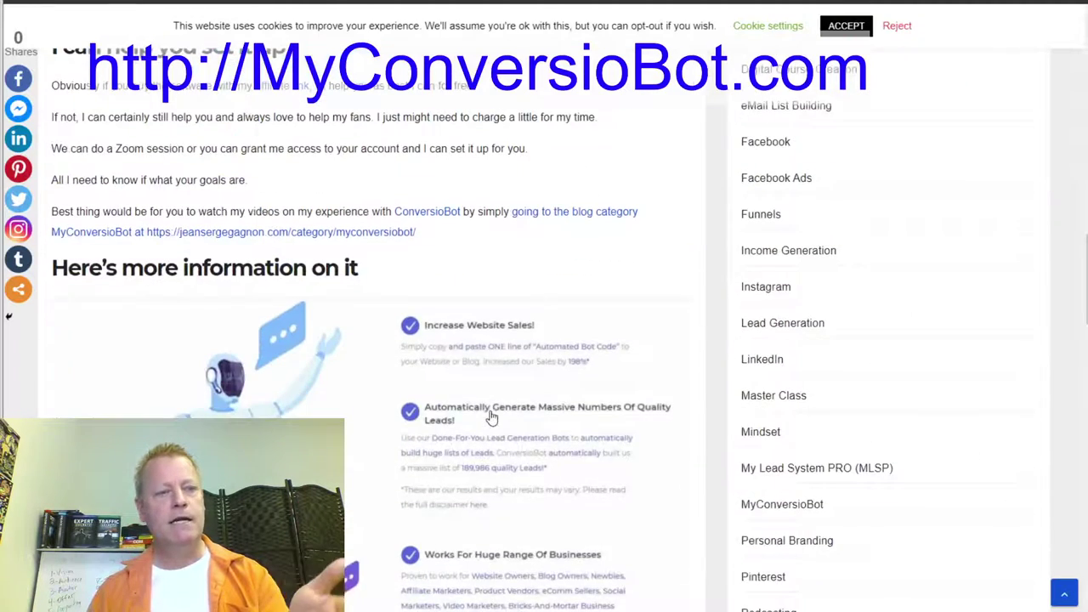
scroll(369, 428, down, 4)
scroll(371, 422, down, 7)
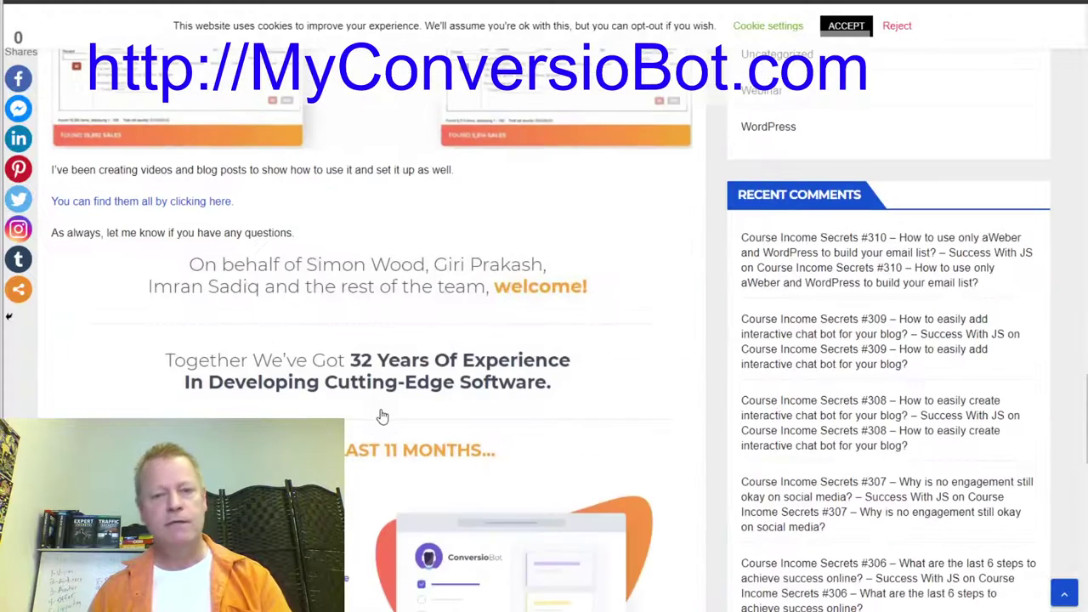
scroll(381, 416, up, 8)
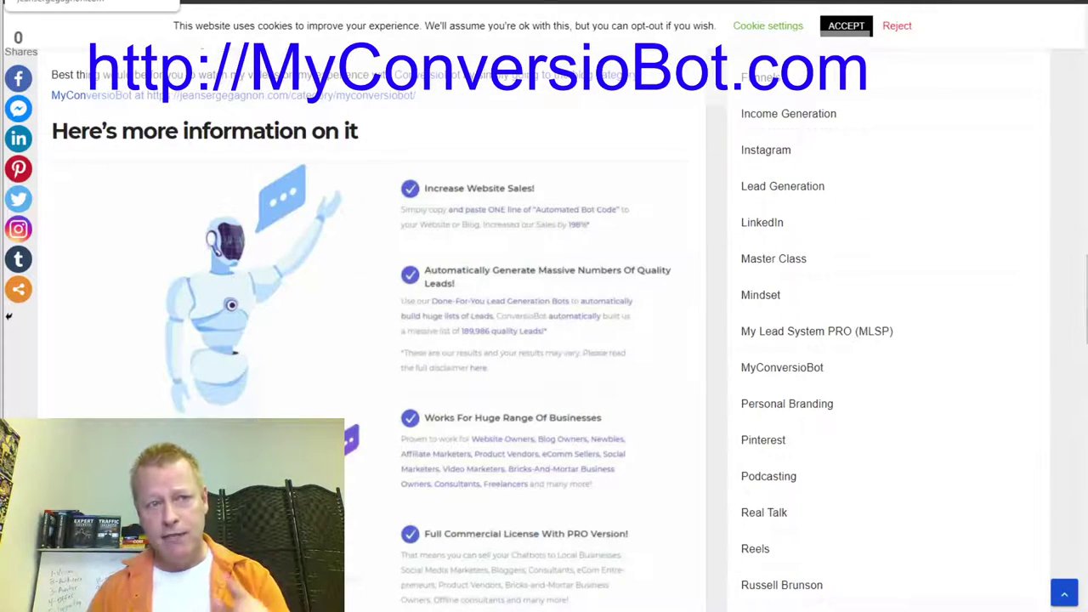
key(ctrl+t)
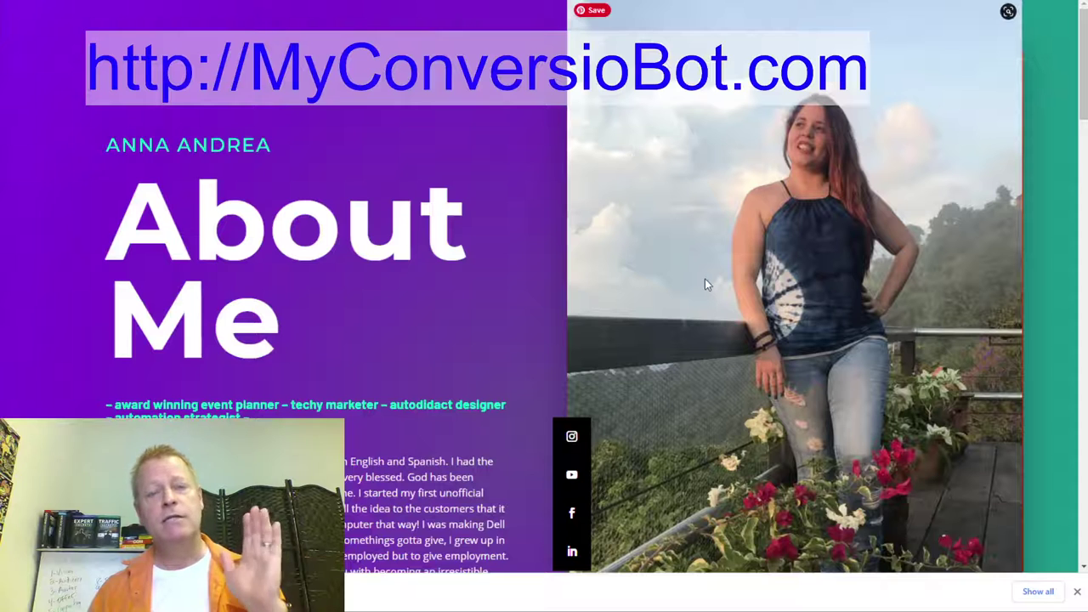
scroll(705, 281, down, 4)
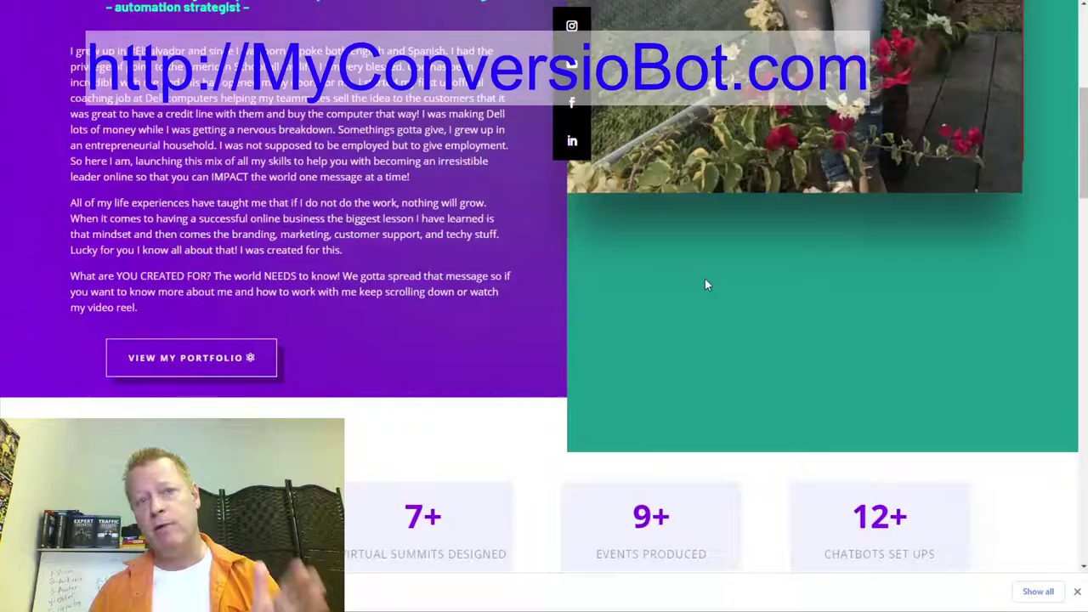
scroll(705, 285, down, 10)
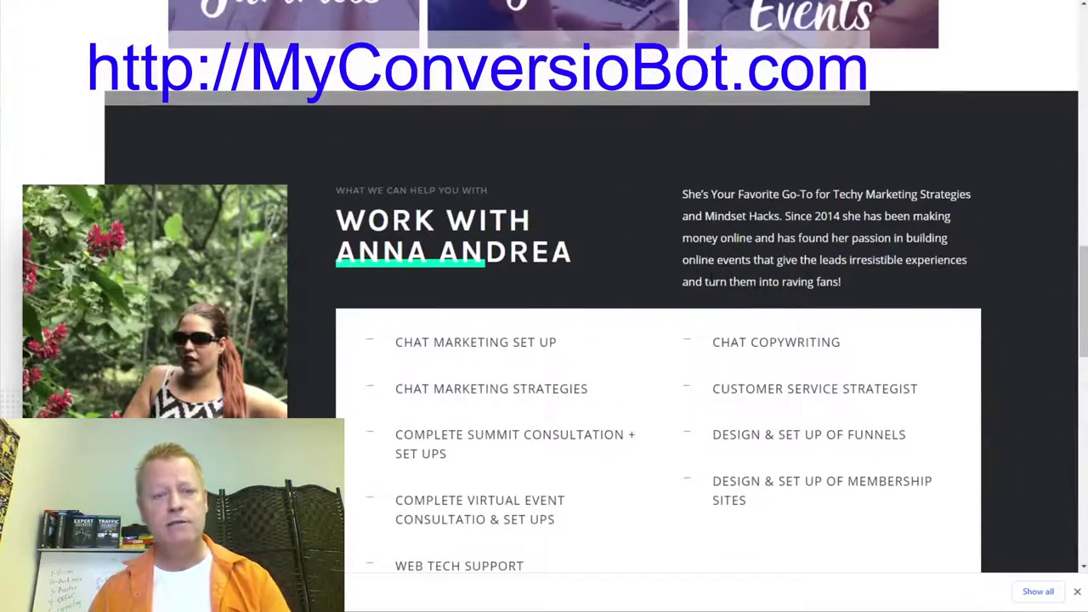
scroll(707, 284, down, 4)
scroll(707, 284, up, 3)
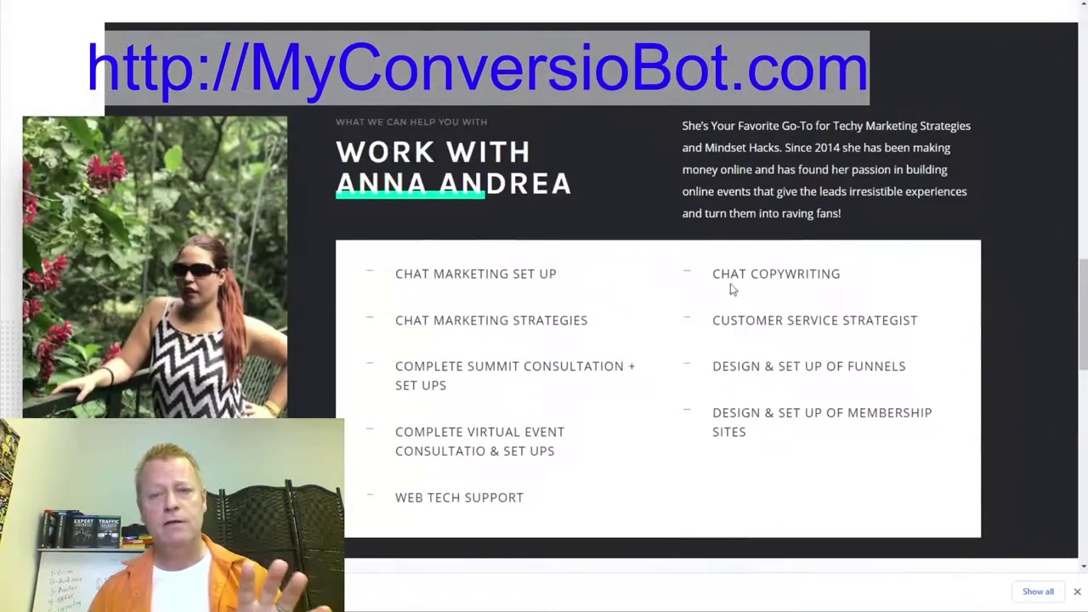
scroll(615, 361, down, 4)
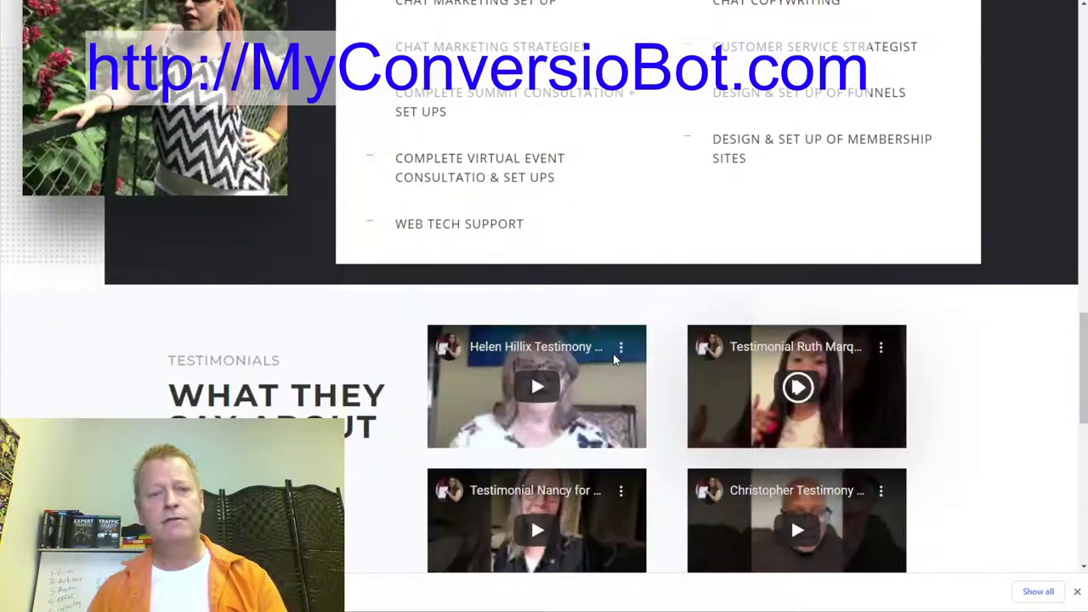
scroll(910, 337, down, 2)
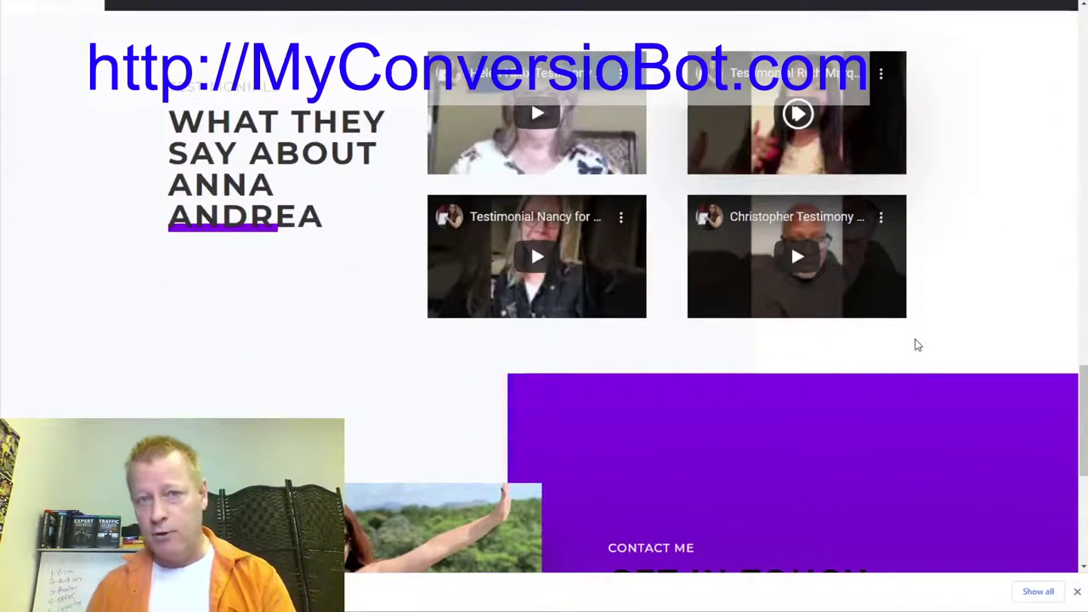
scroll(917, 344, up, 15)
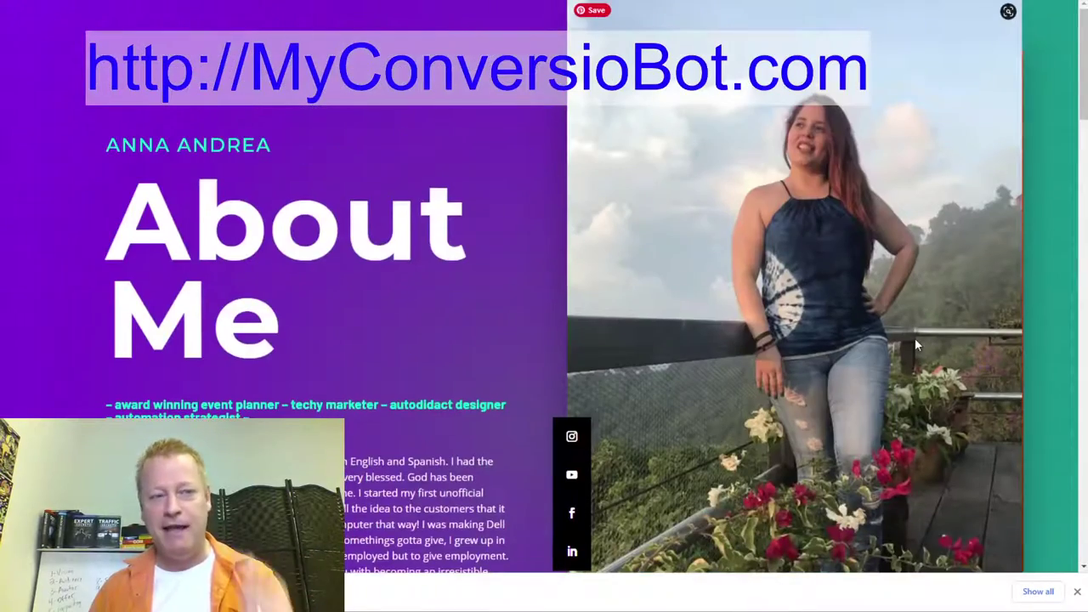
scroll(914, 323, down, 8)
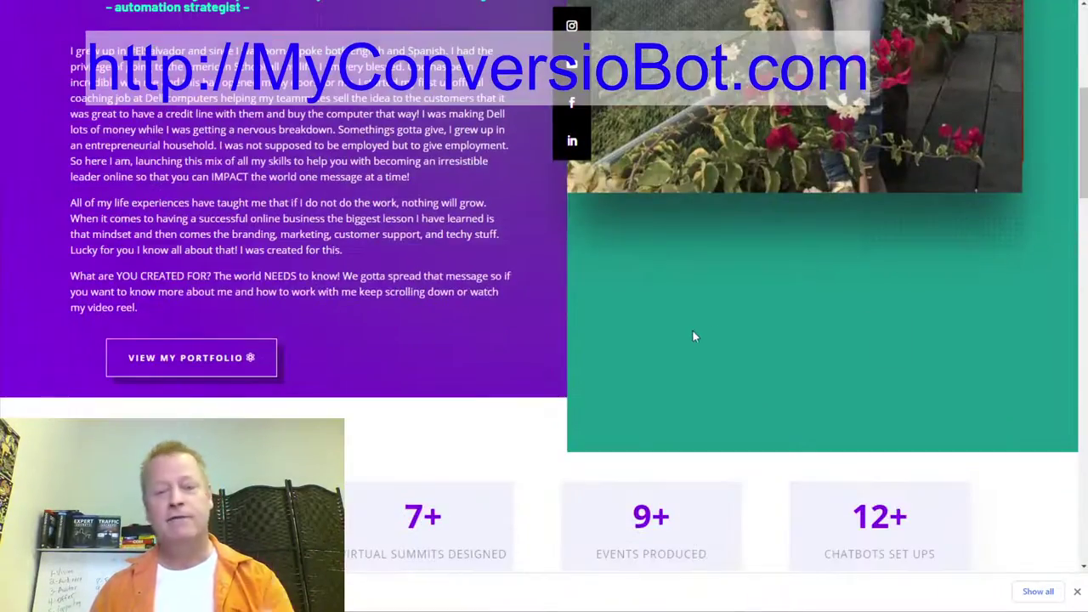
scroll(681, 333, up, 8)
scroll(681, 338, up, 1)
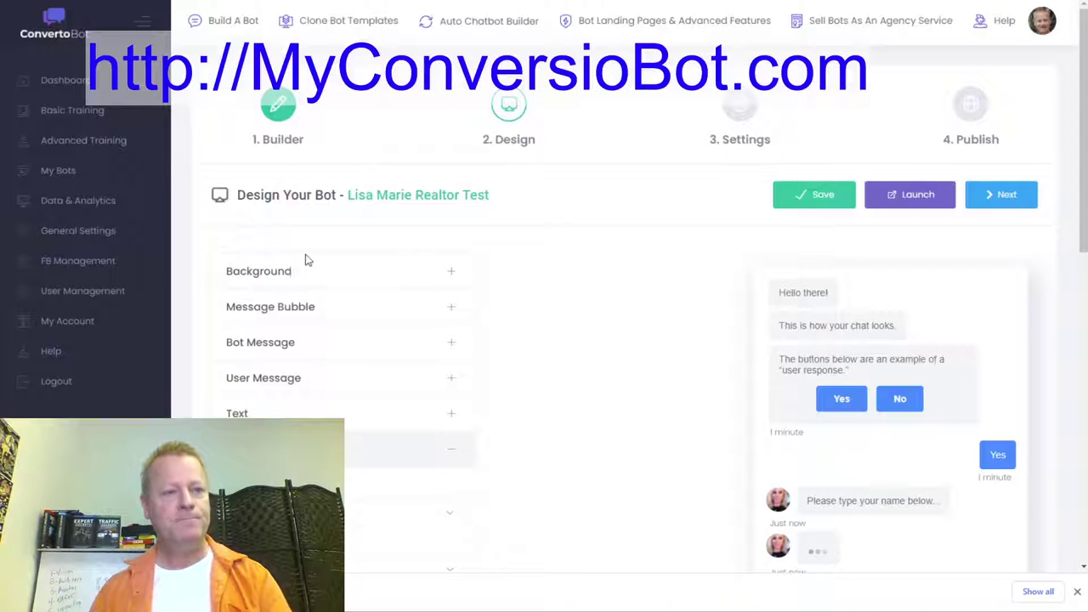
Step: From My Bots, build a new bot named 'Anna Bot' in the Test bots folder
click(93, 171)
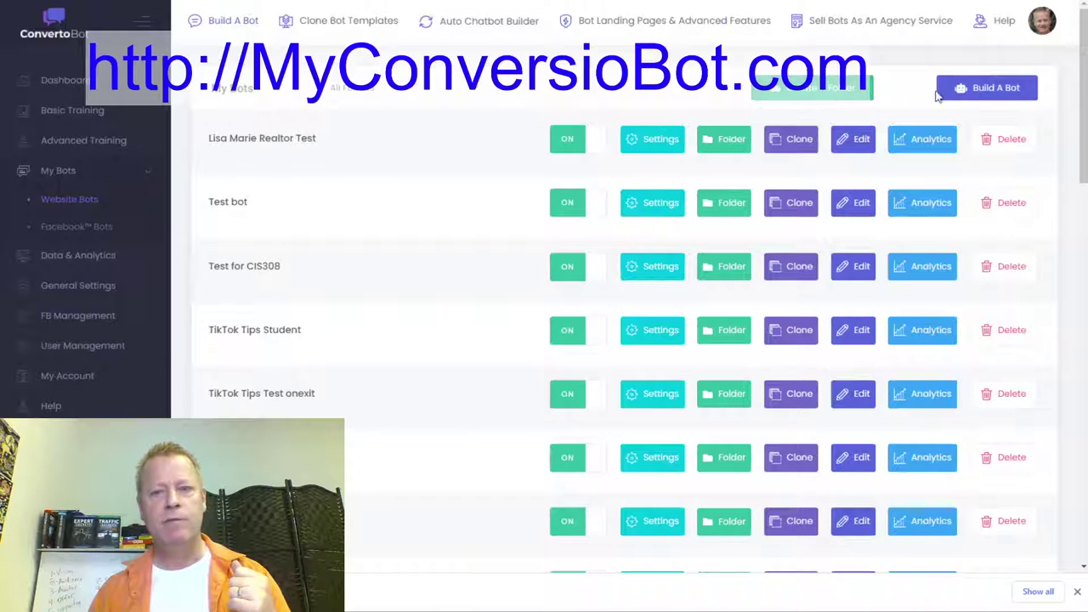
click(970, 88)
click(450, 113)
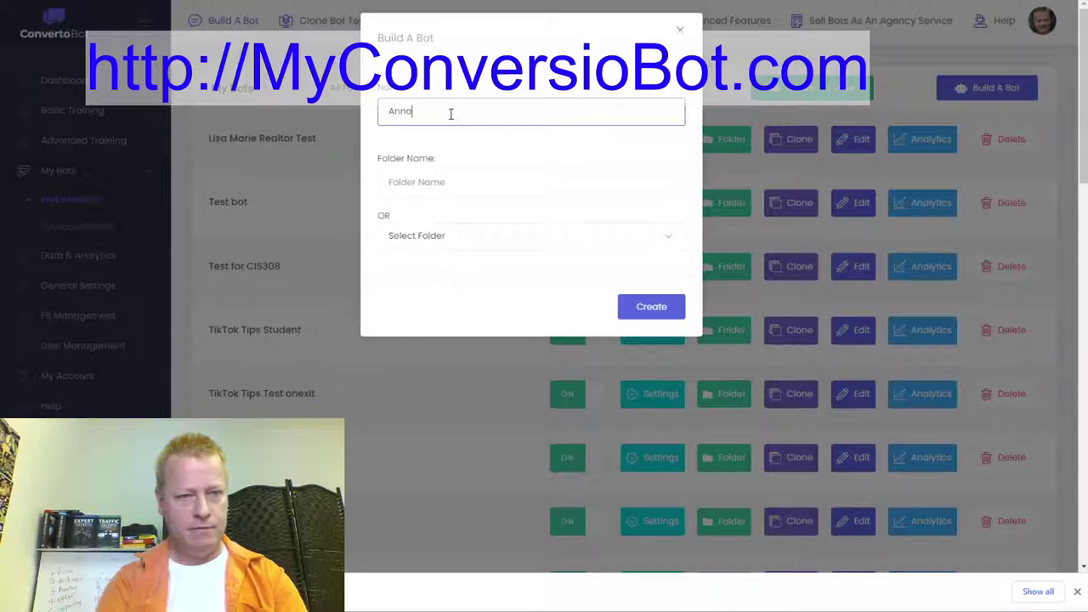
text(Anna Bot)
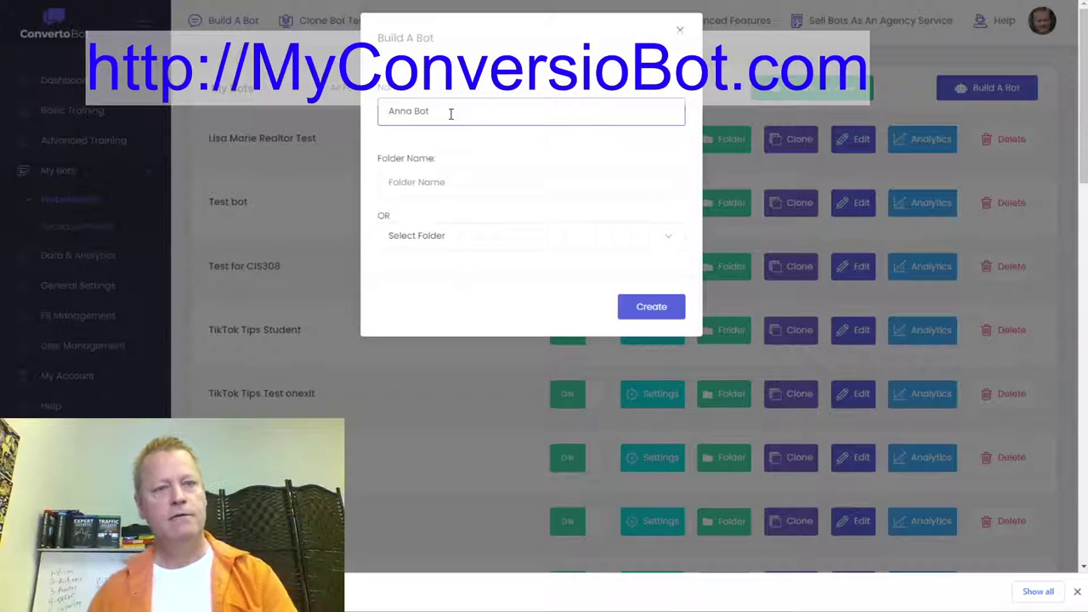
click(412, 189)
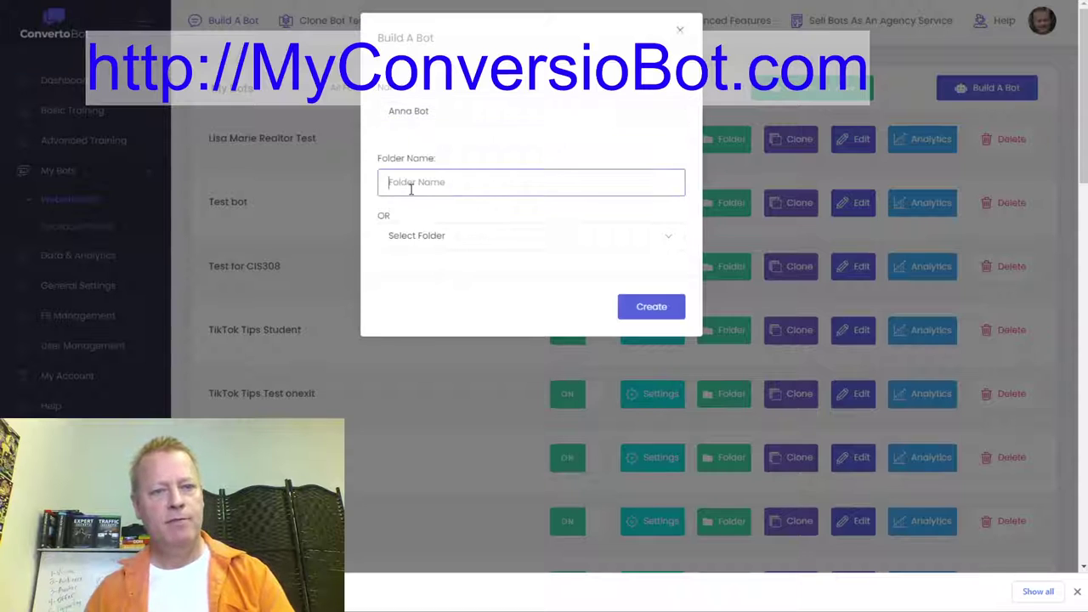
click(434, 240)
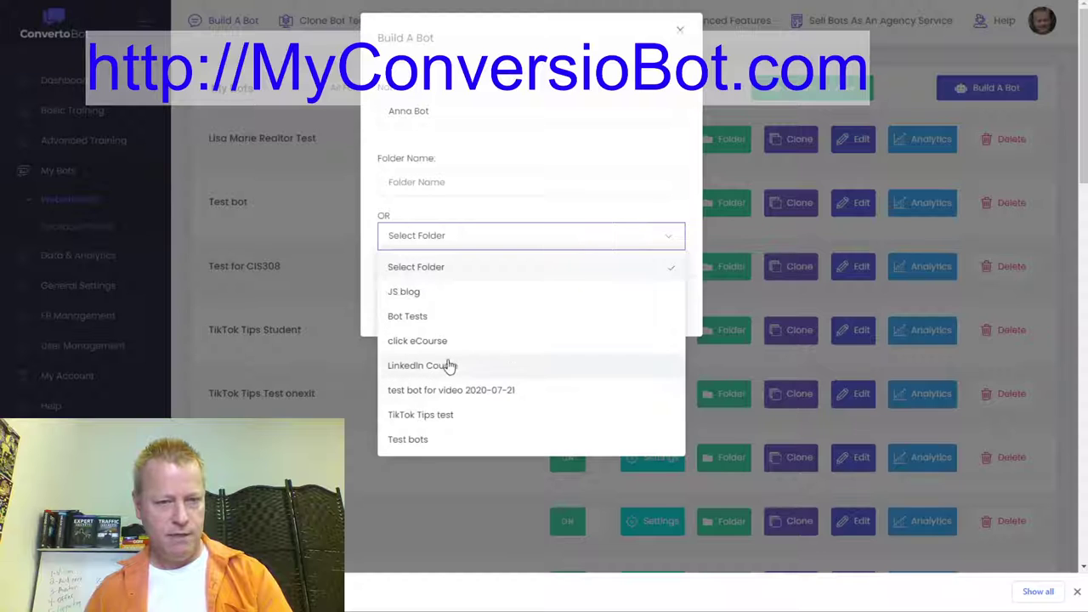
scroll(457, 396, down, 3)
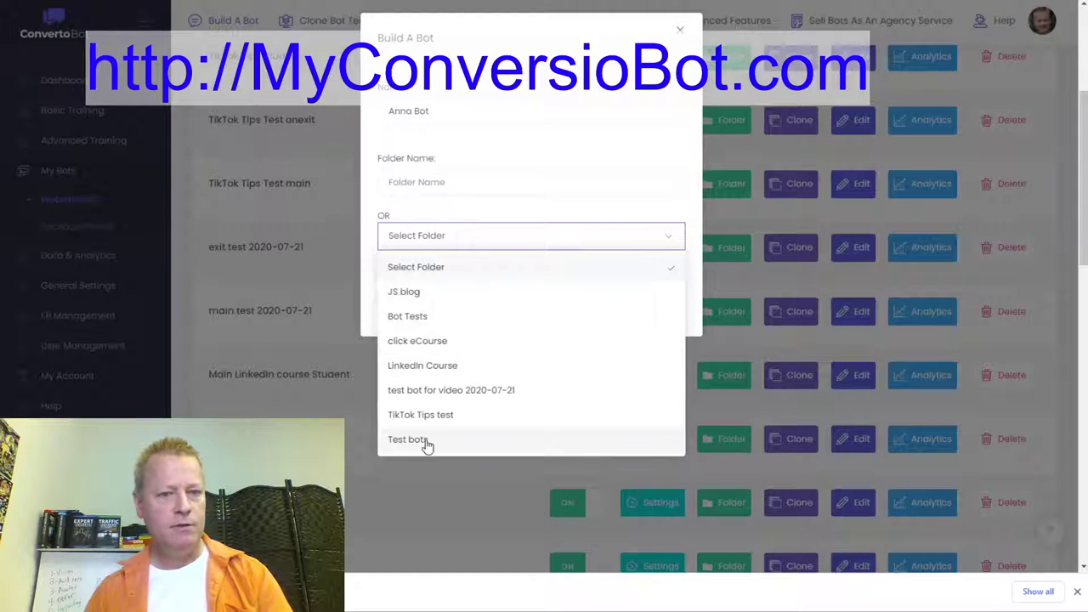
click(456, 439)
click(653, 311)
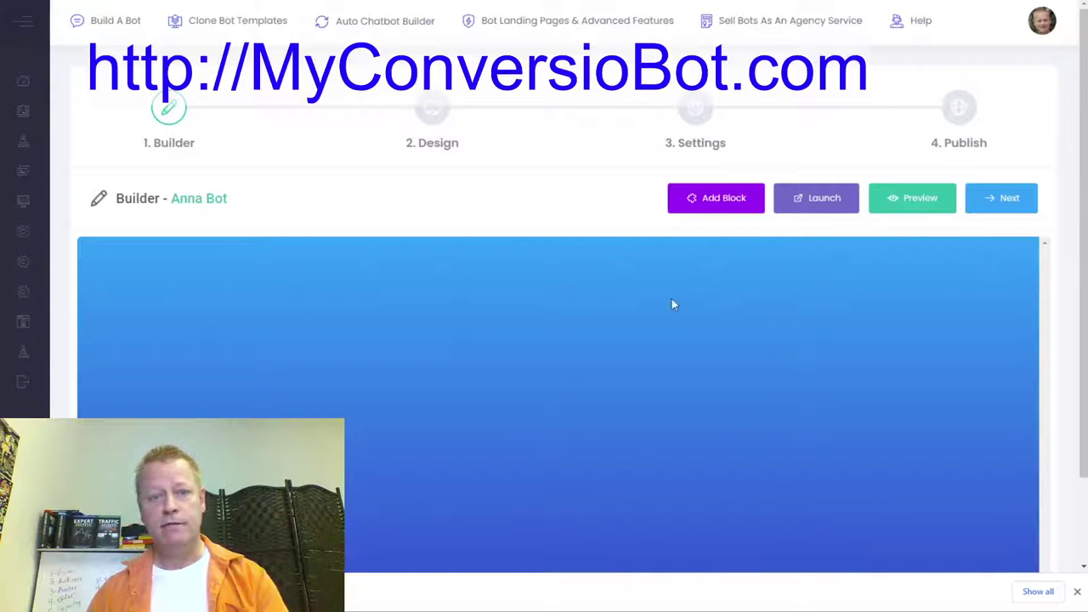
Step: Add a new block at the canvas centre and title it 'Welcome'
click(707, 199)
drag(172, 295, 545, 309)
click(544, 309)
drag(347, 44, 267, 43)
text(Welc)
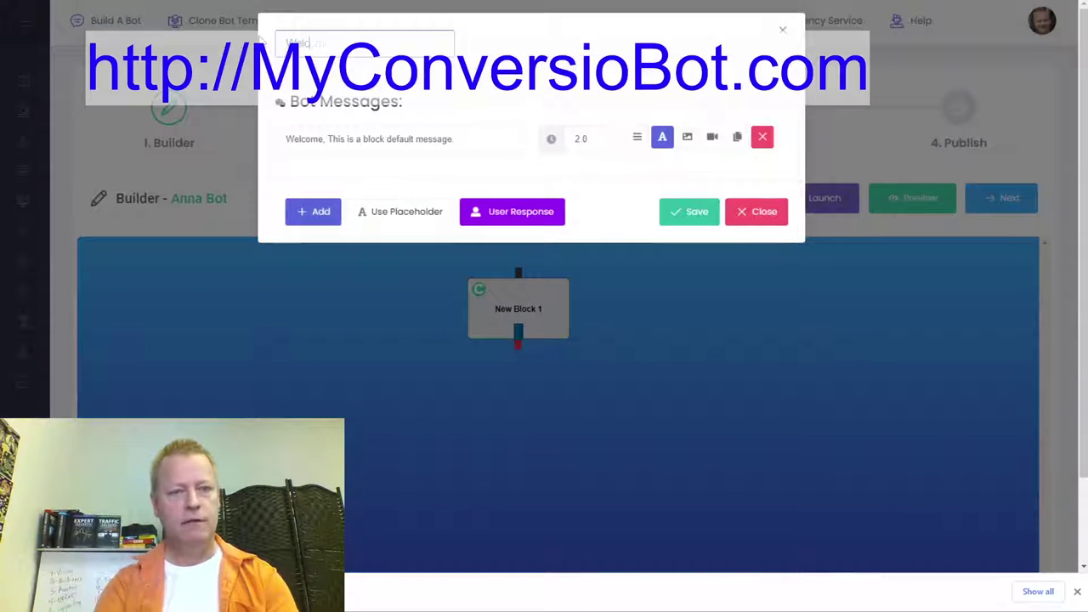
Step: Set its messages to 'Welcome to my Blog!' and 'My name is Anna, what's your name?'
drag(453, 138, 285, 138)
text(Welcome to my Blog!)
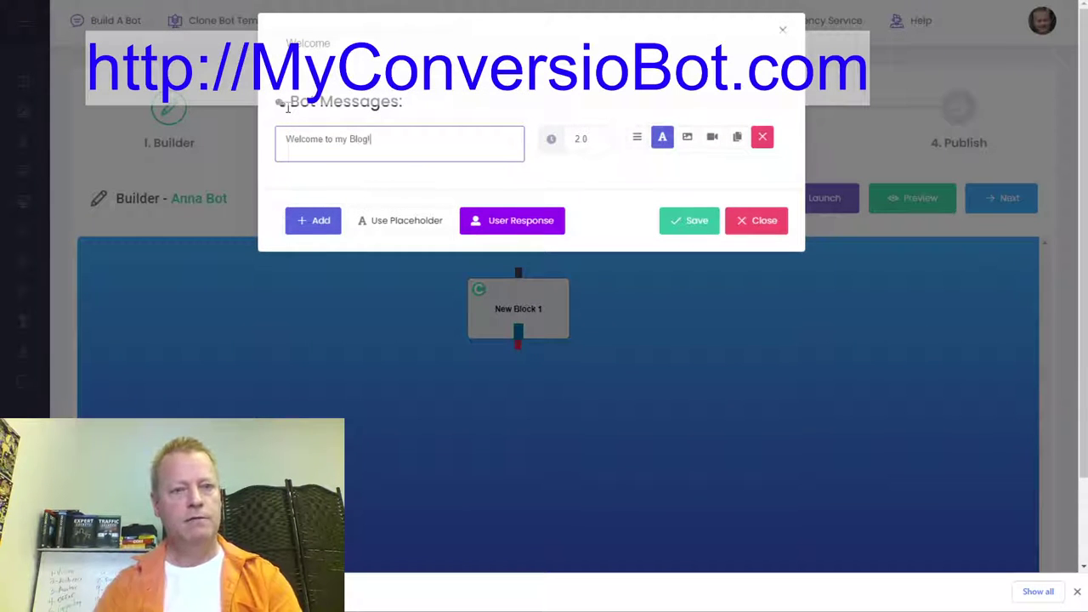
click(316, 221)
click(355, 187)
text(M)
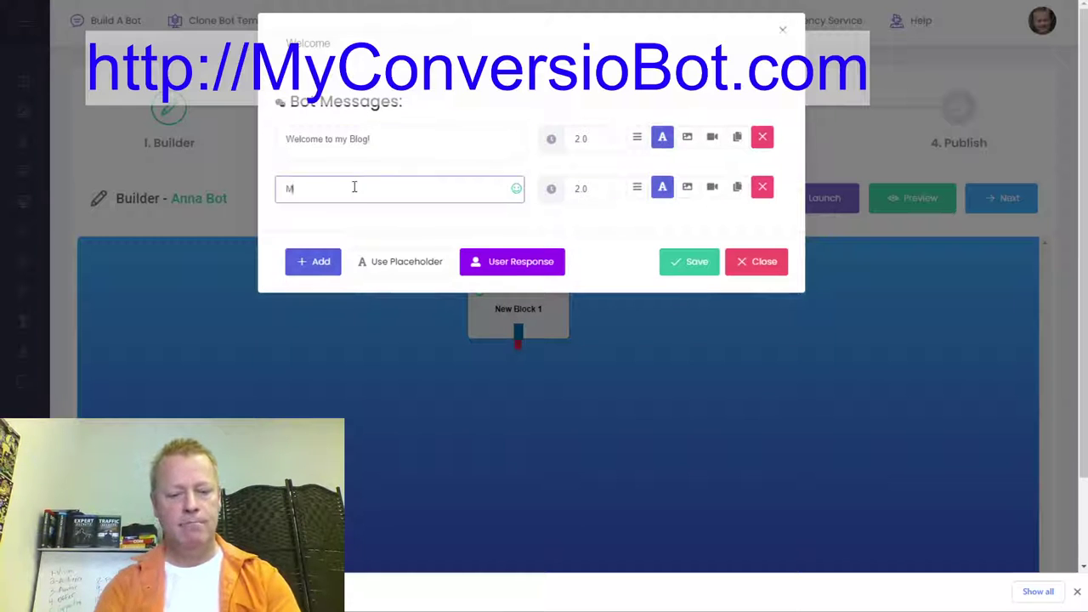
text(y name is Anna c)
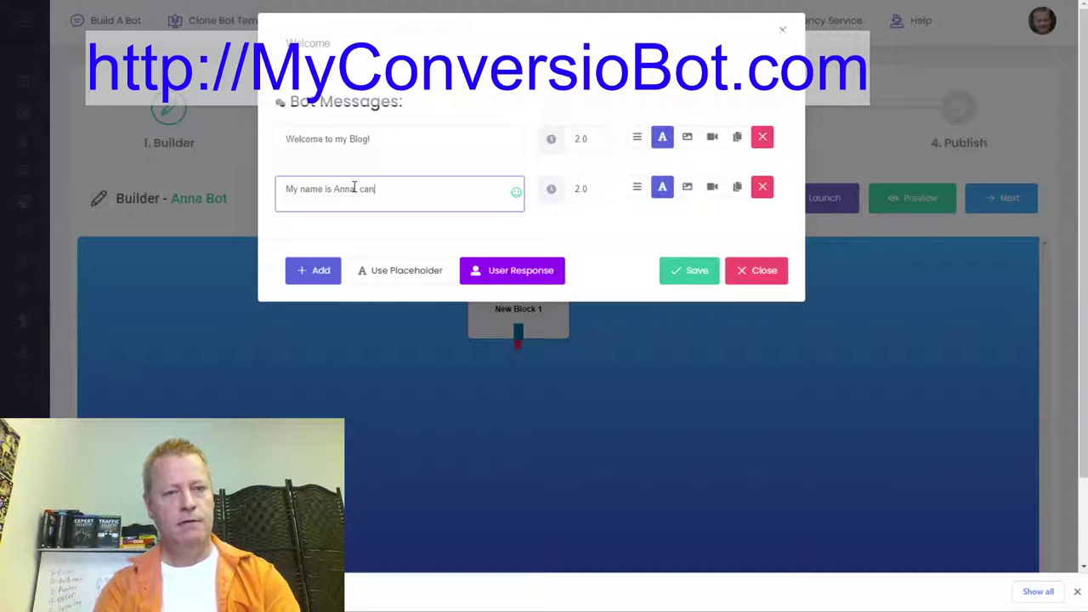
key(BackSpace)
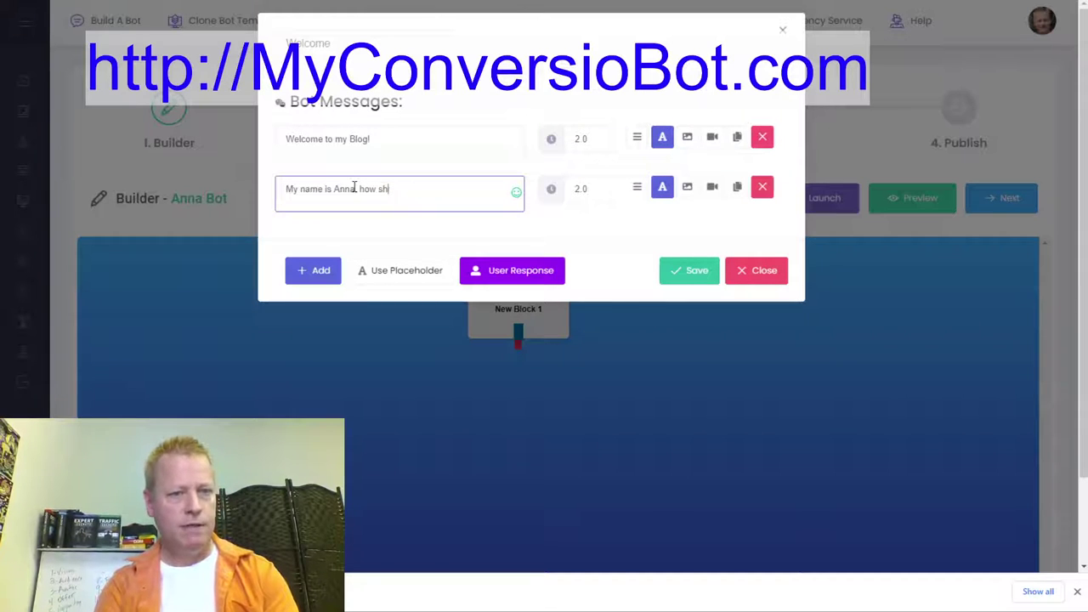
key(BackSpace)
key(BackSpace)
key(BackSpace)
key(BackSpace)
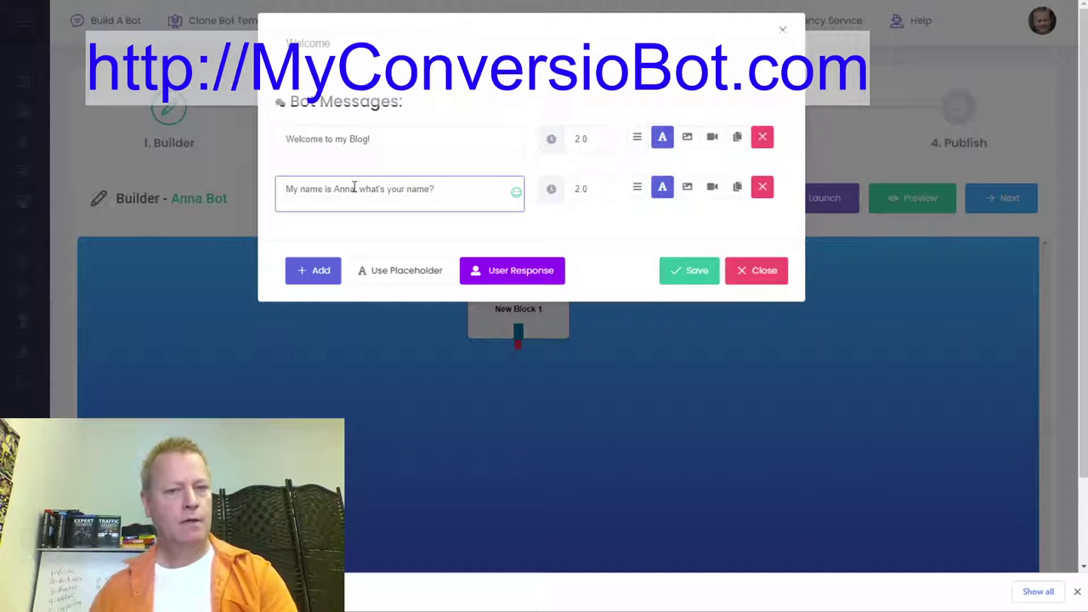
click(502, 272)
Step: Make the reply a validated First Name text input with Capitalize Each Word case
click(416, 116)
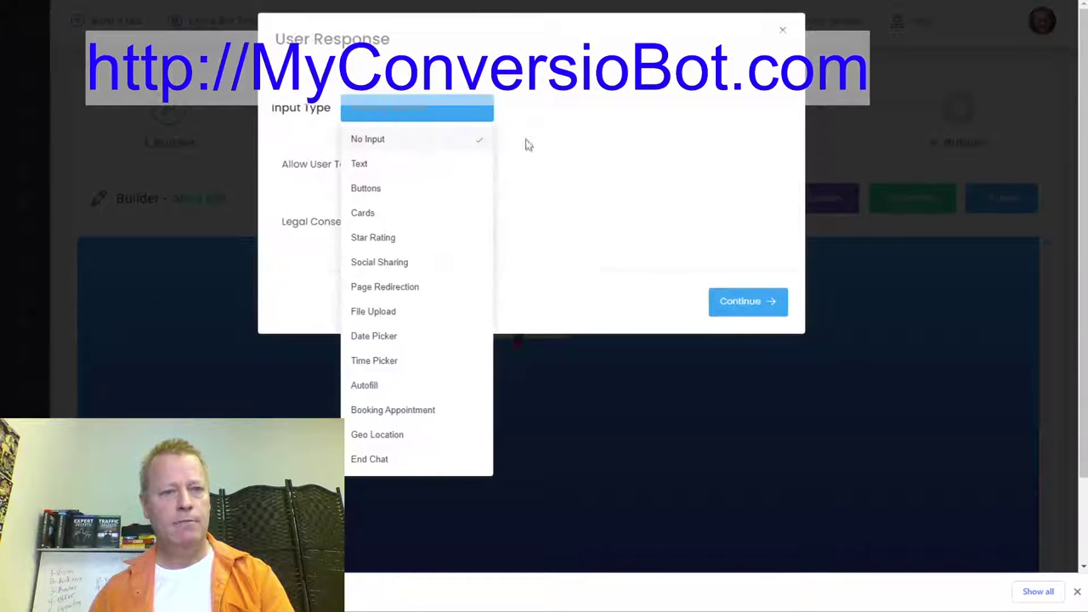
click(425, 162)
click(597, 163)
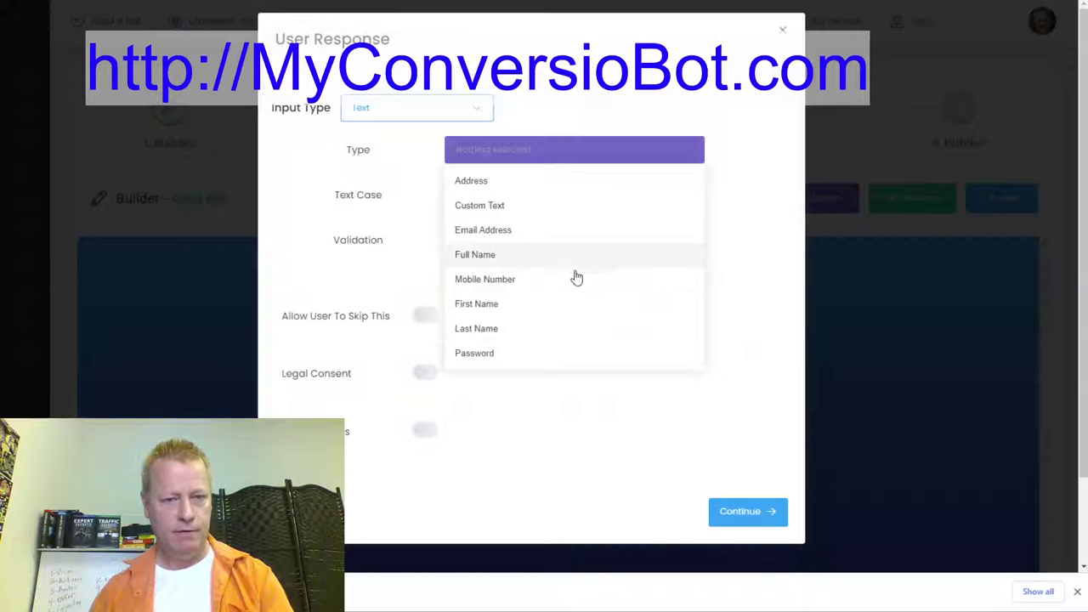
click(486, 306)
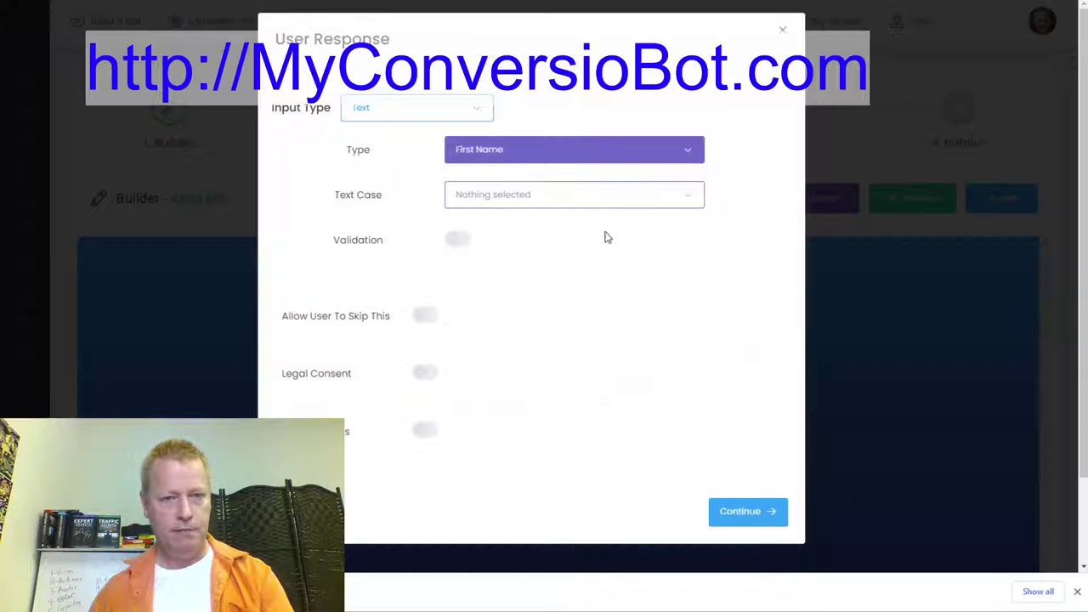
click(516, 203)
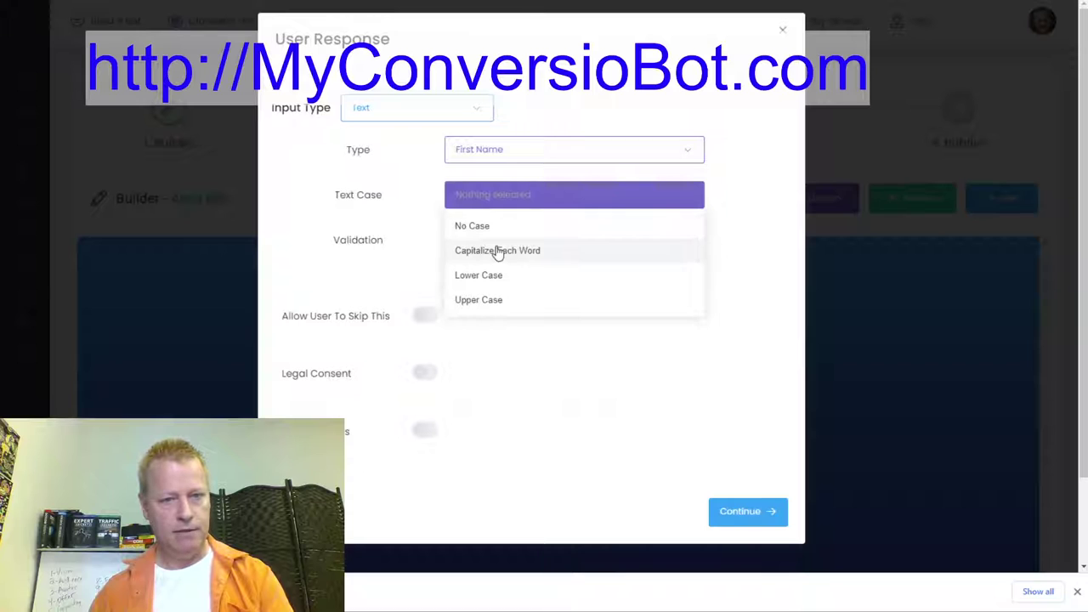
click(501, 253)
click(462, 243)
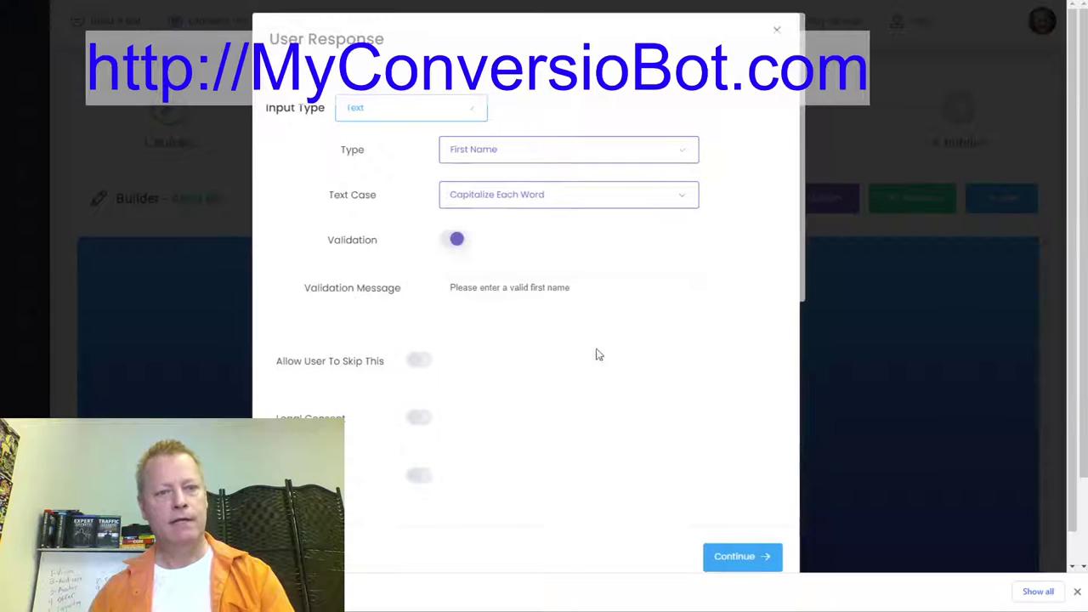
Step: Enable legal consent and edit its Privacy Policy link wording
click(418, 420)
click(369, 120)
click(354, 173)
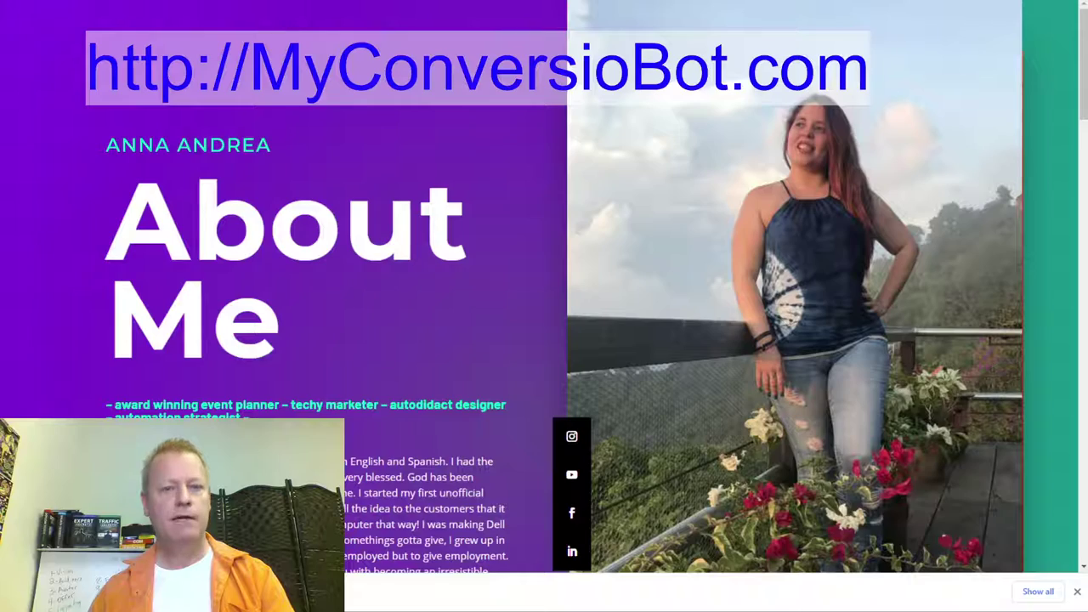
scroll(954, 378, down, 15)
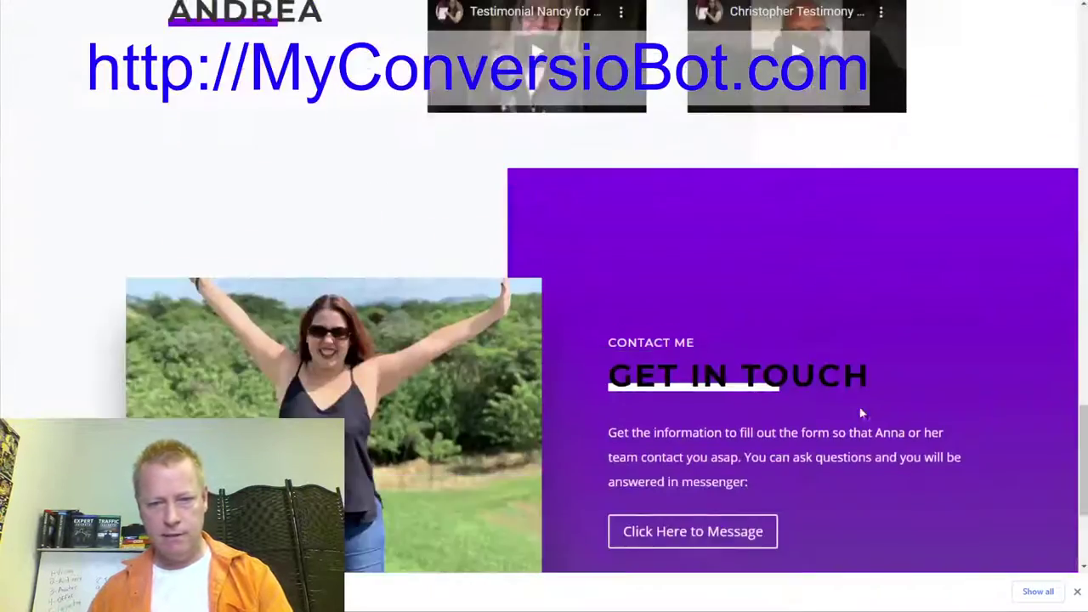
scroll(861, 414, down, 3)
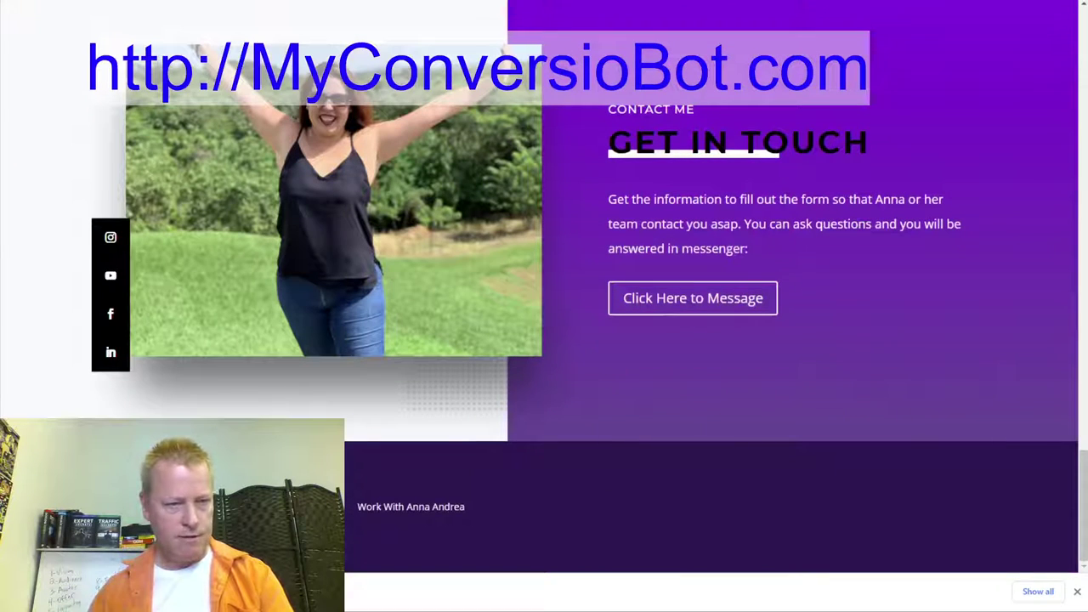
Step: Paste the website's privacy policy URL into the consent link, confirm, and save the Welcome block
right_click(245, 369)
key(Escape)
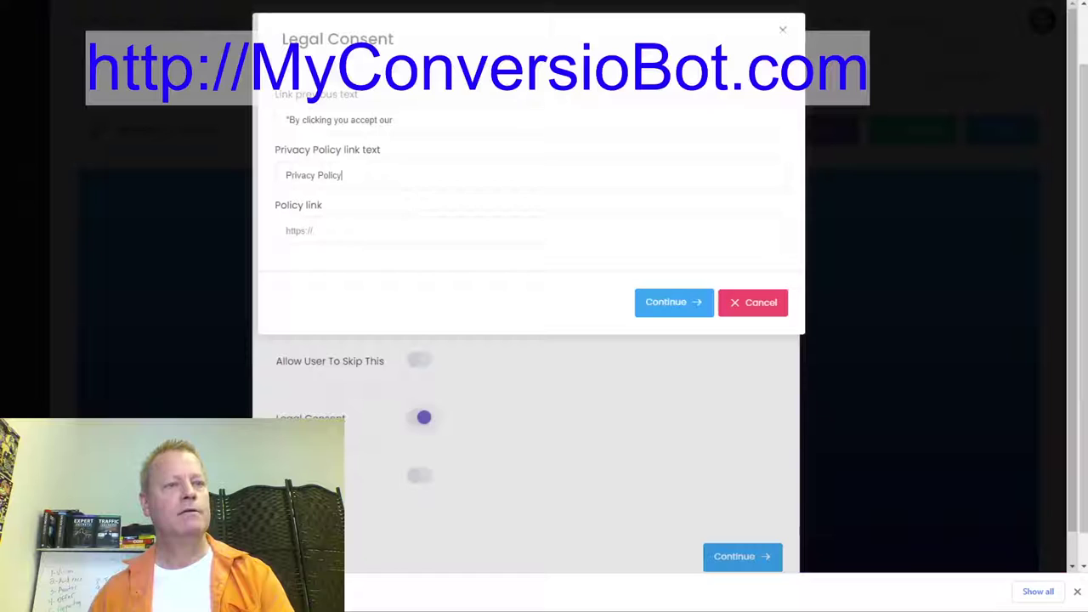
click(365, 173)
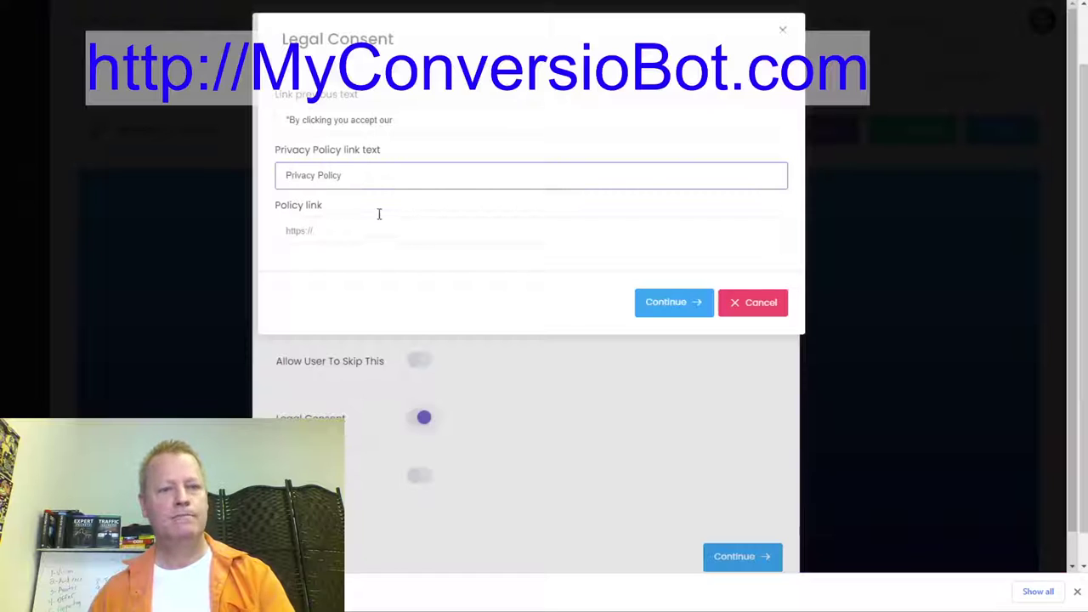
click(350, 229)
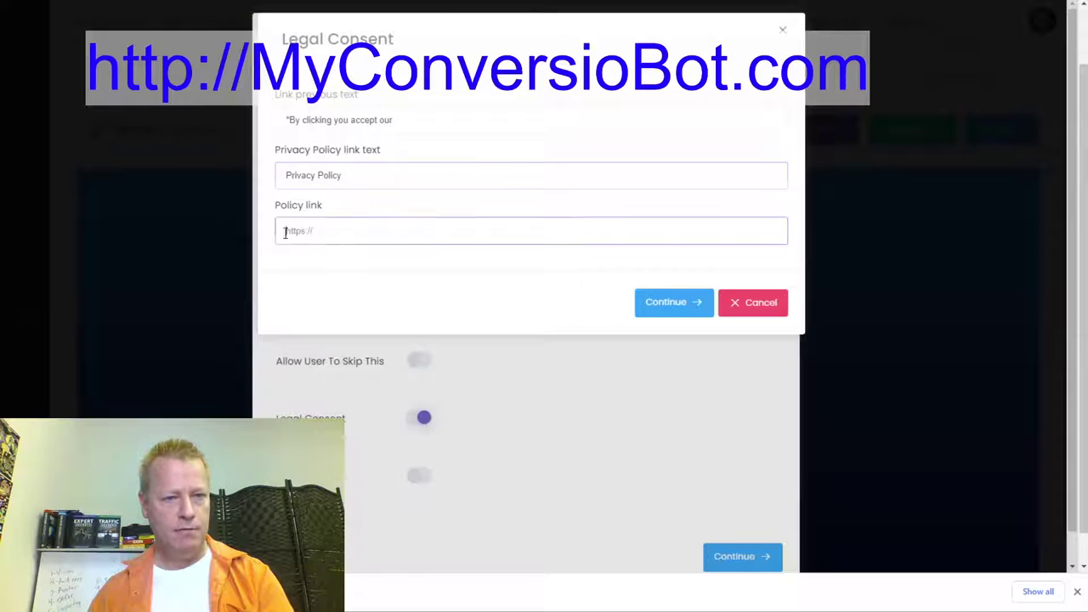
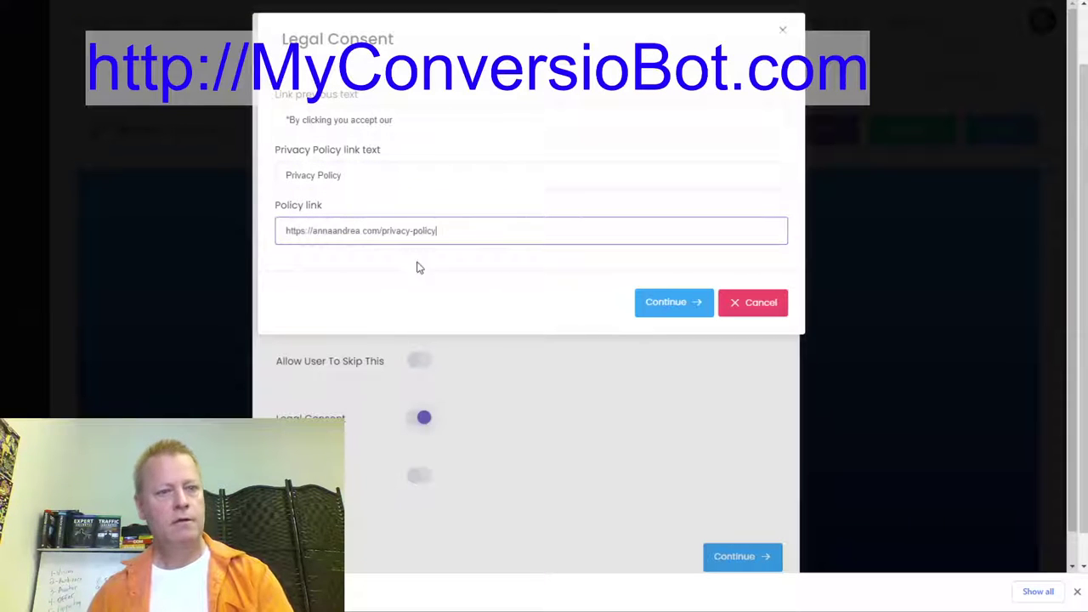
click(683, 306)
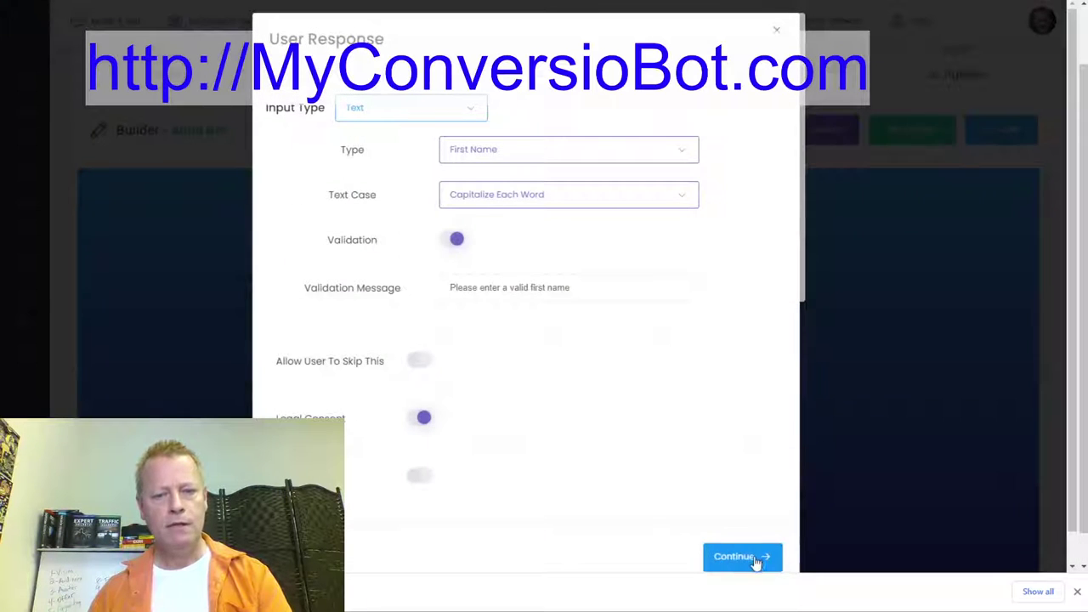
click(756, 559)
click(710, 270)
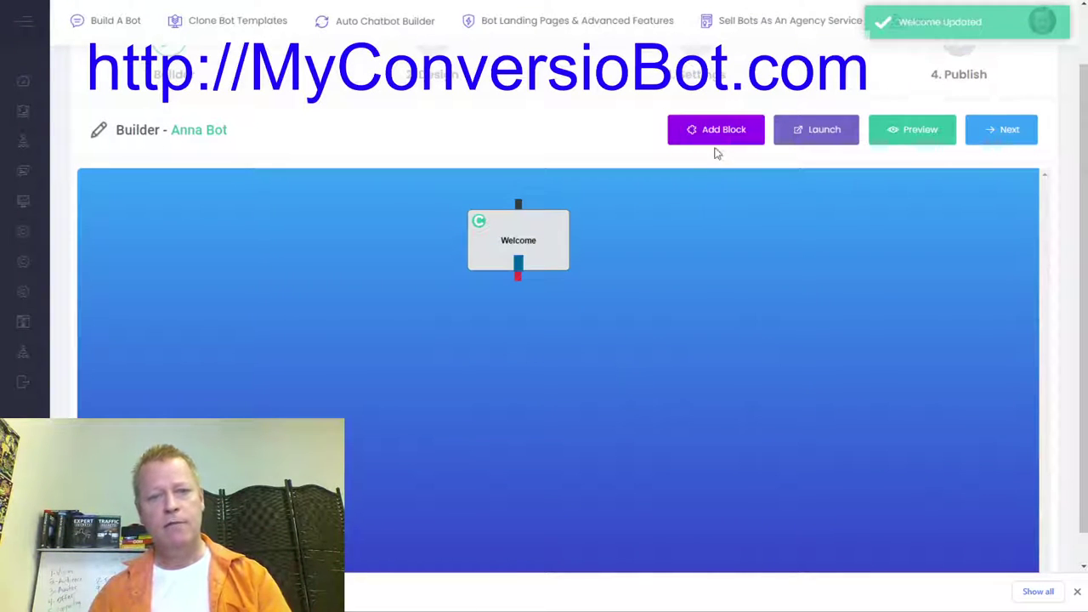
click(718, 139)
Step: Place a new block below Welcome and title it 'New to help'
drag(173, 211, 527, 357)
click(529, 357)
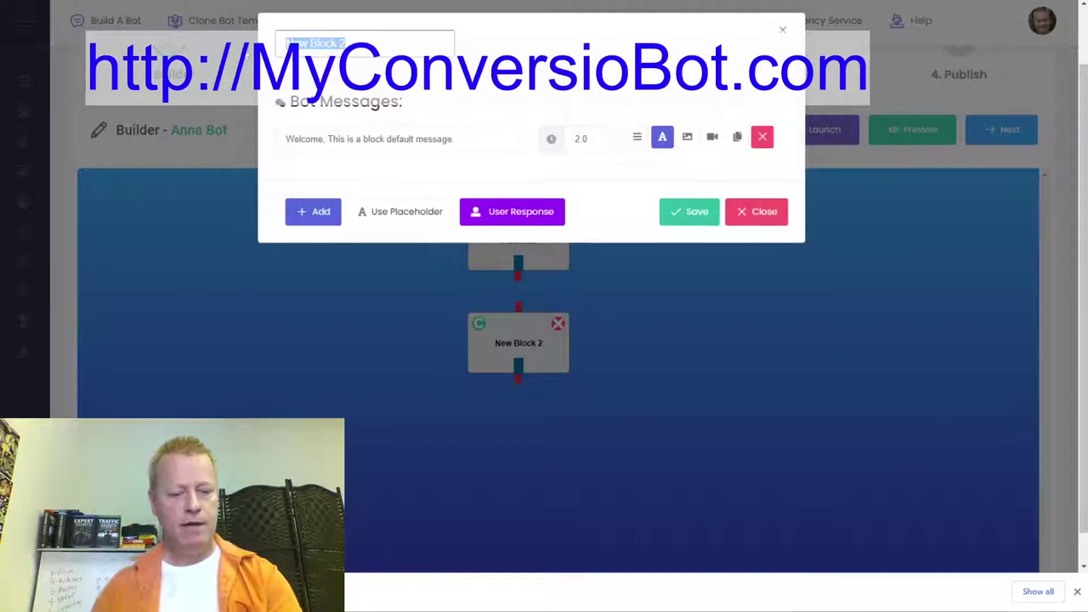
text(New)
text( to help)
Step: Make the first message 'Nice to meet you {{bot_user_first_name}}!' using the First Name placeholder
click(455, 139)
drag(455, 139, 243, 139)
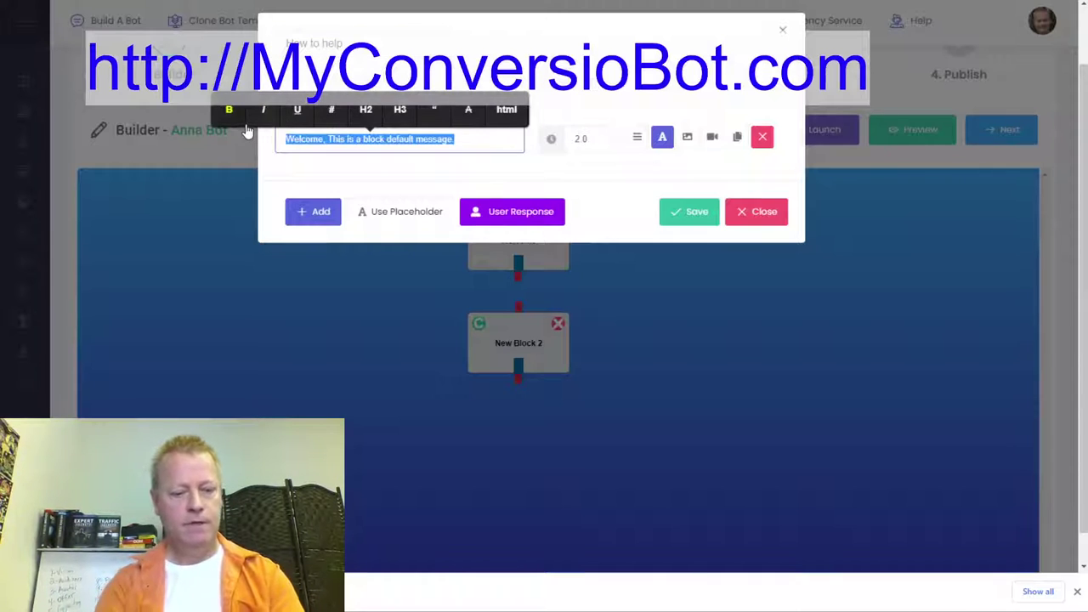
text(Nice to meet you)
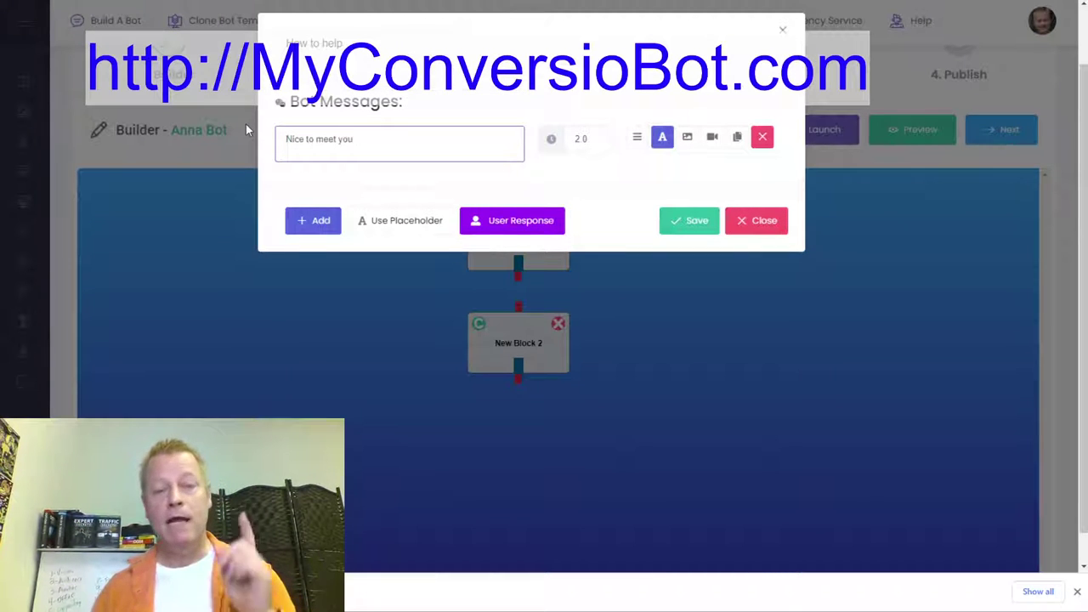
click(380, 224)
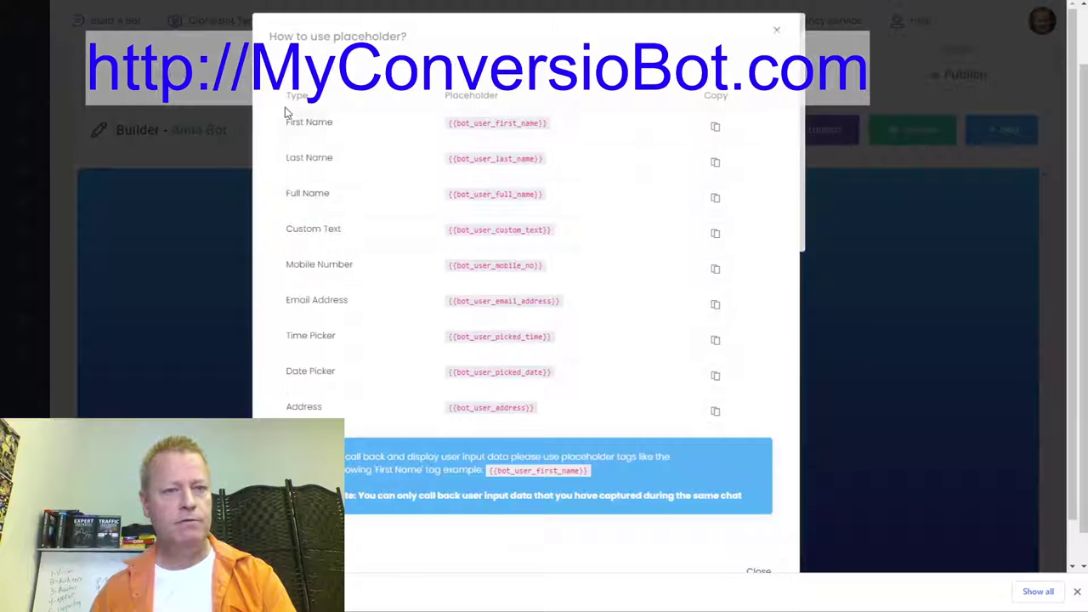
click(713, 127)
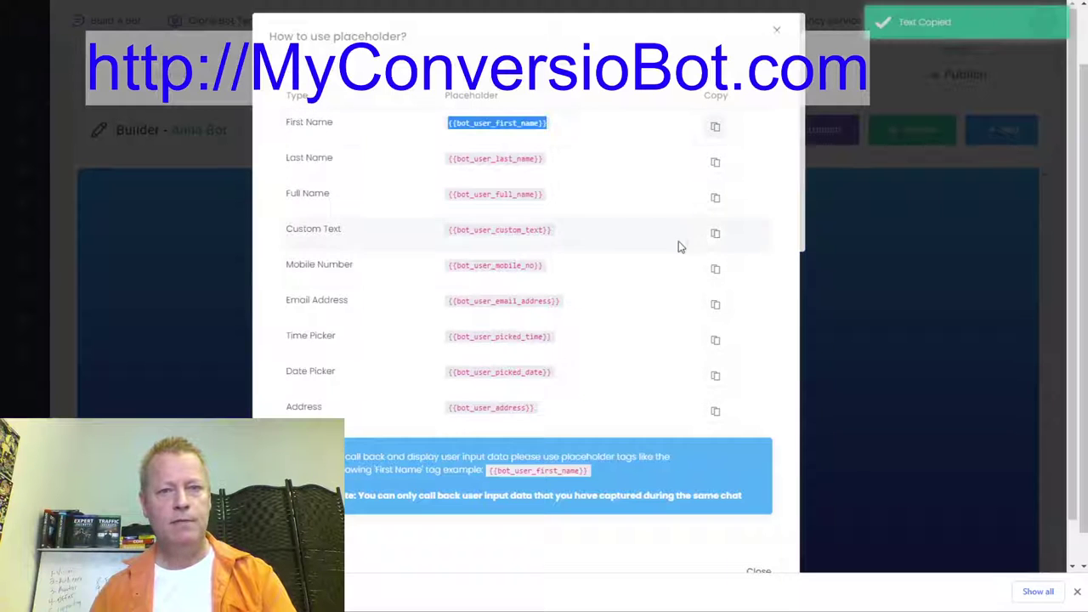
click(759, 572)
click(383, 136)
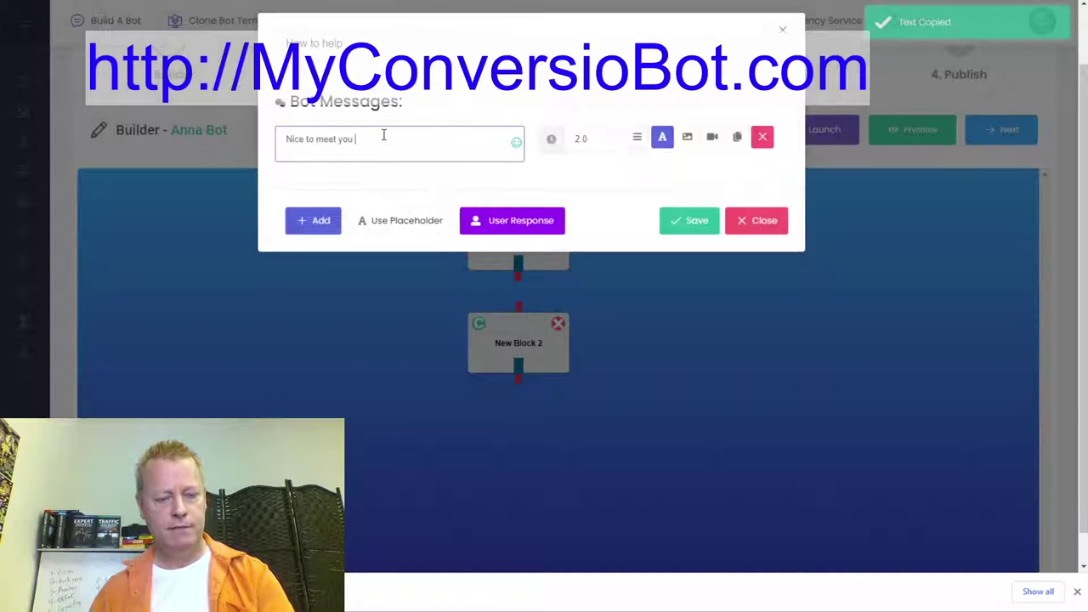
key(ctrl+v)
text(!)
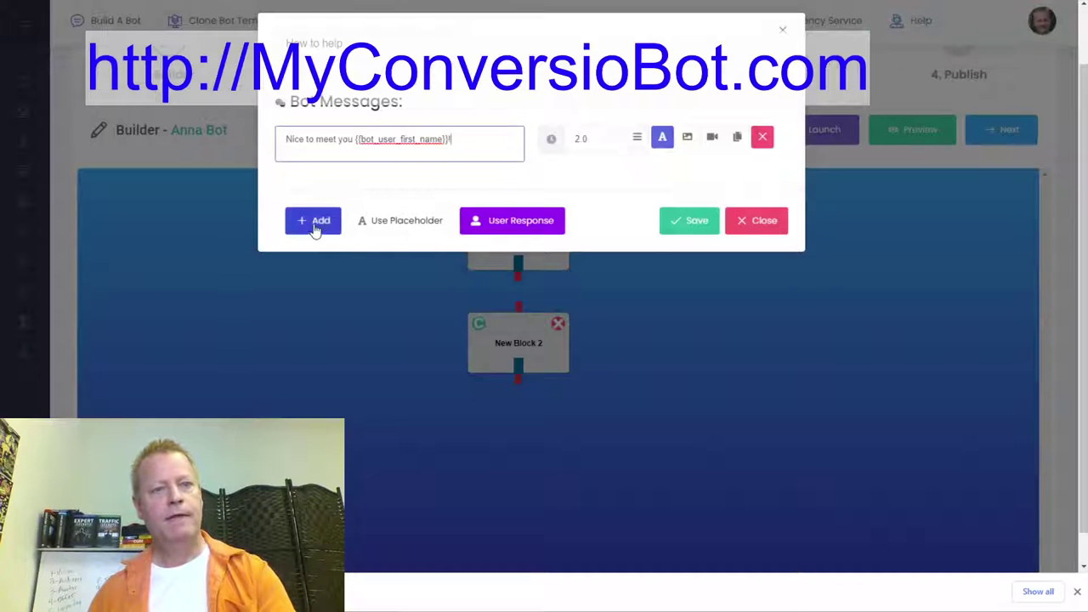
Step: Add a second message reading 'How can I help you?'
click(314, 223)
click(373, 188)
text(How c)
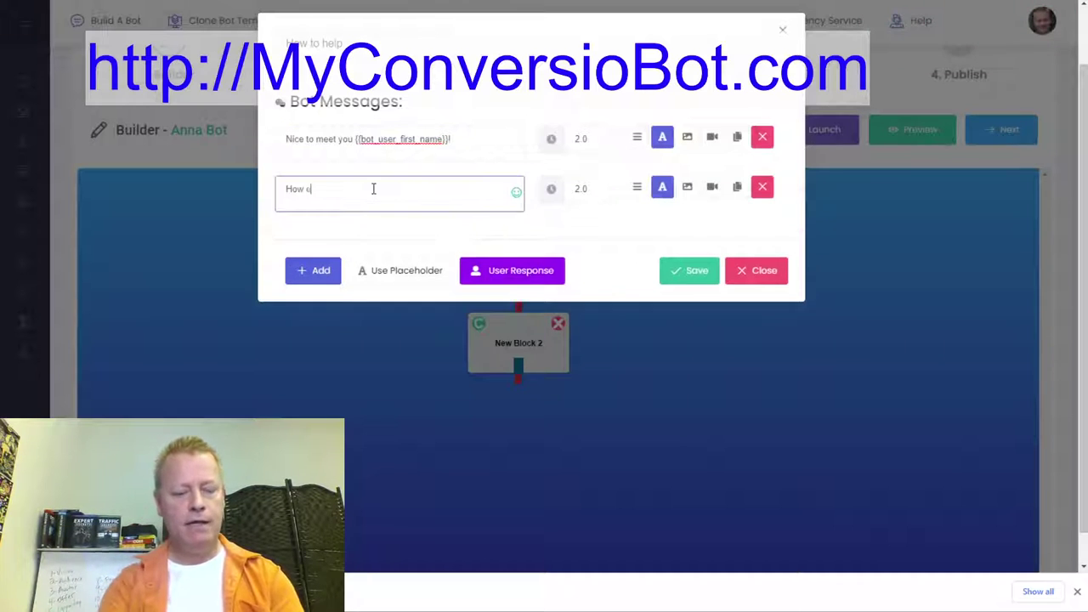
text(an I help you?)
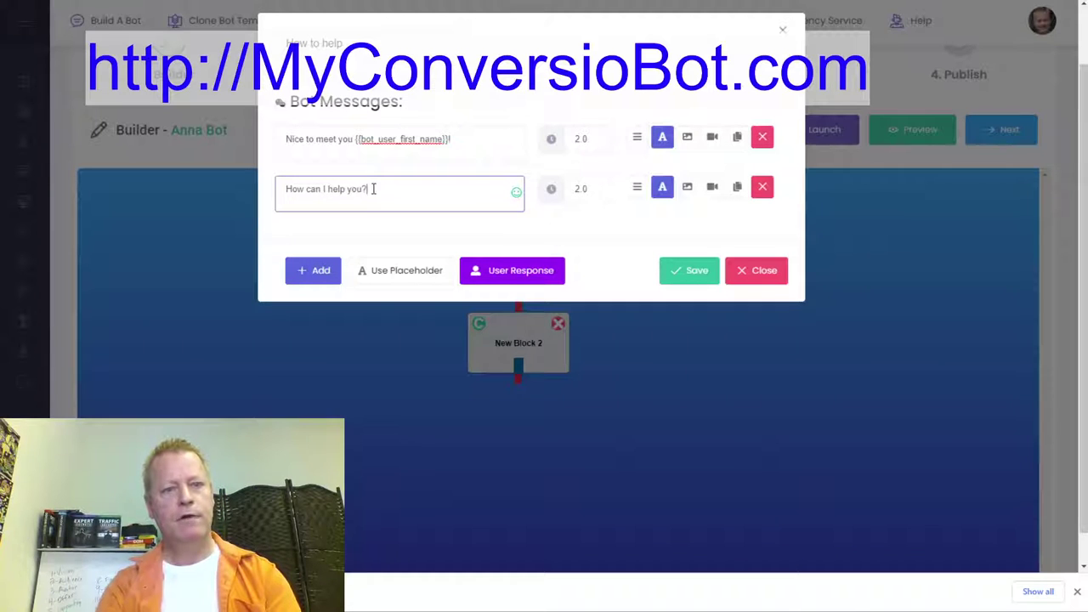
click(517, 274)
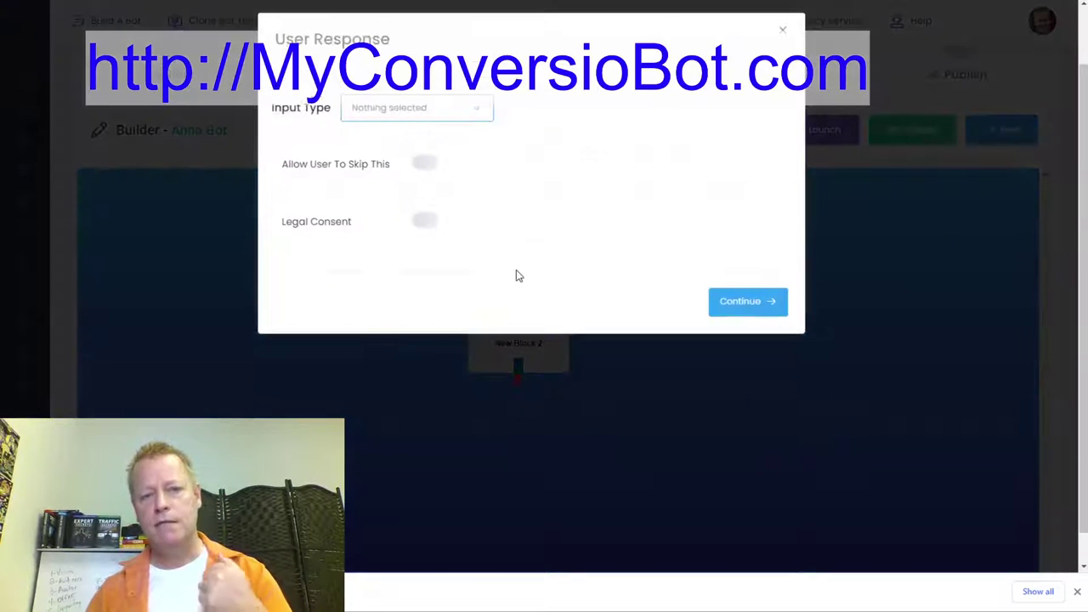
Step: Switch the reply to buttons and label the first option 'Chat bot marketing'
click(436, 119)
click(368, 189)
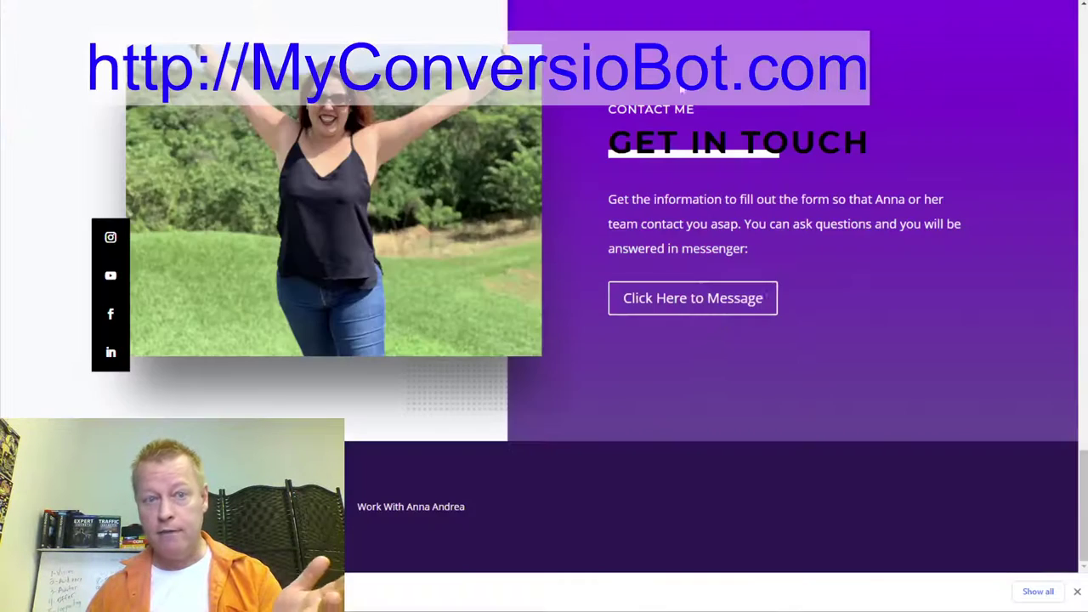
scroll(716, 318, up, 3)
scroll(714, 317, up, 10)
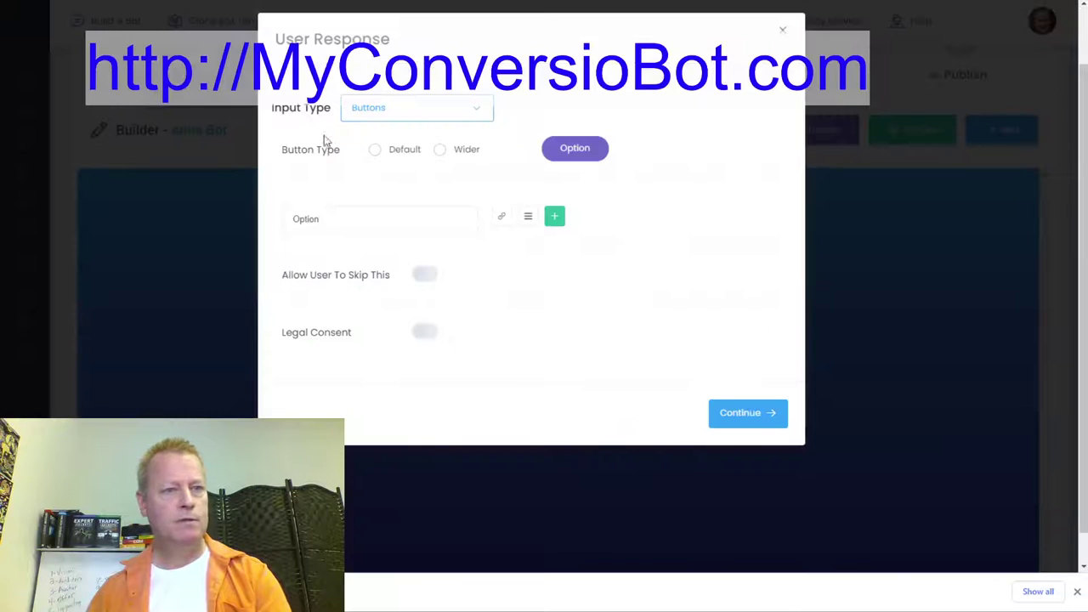
click(401, 110)
click(401, 116)
drag(359, 220, 265, 232)
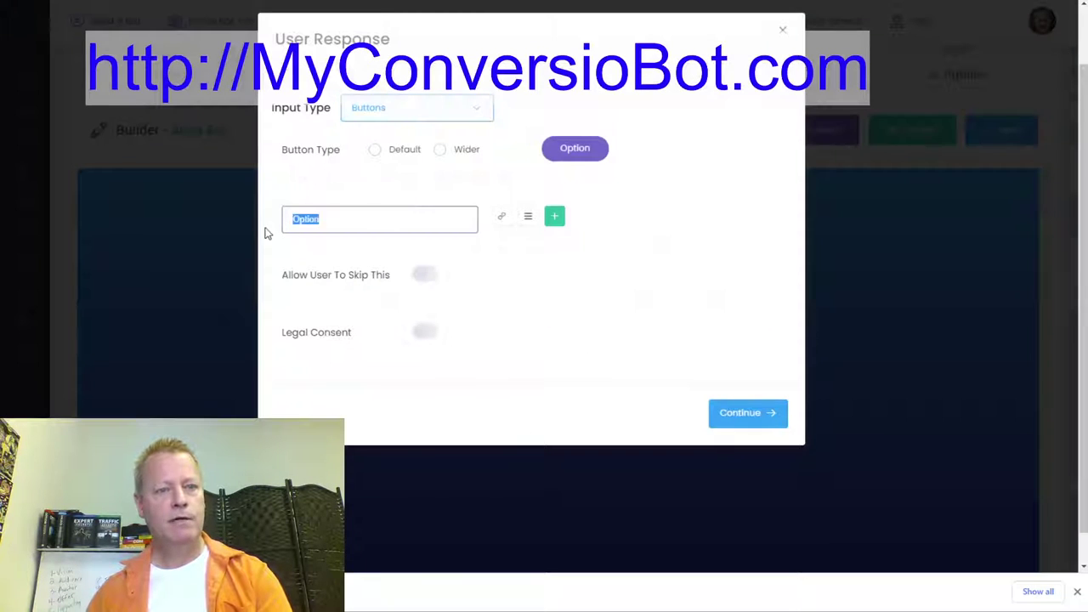
text(Chat bot marketing)
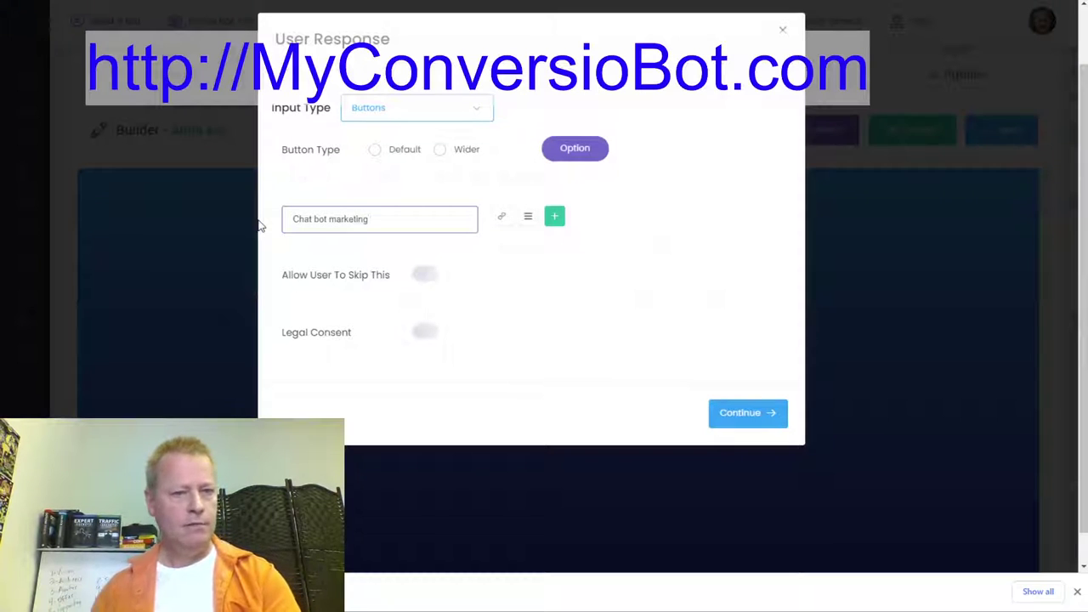
Step: Add a second option 'Summit consult', then add a blank third option
click(554, 216)
drag(359, 260, 272, 267)
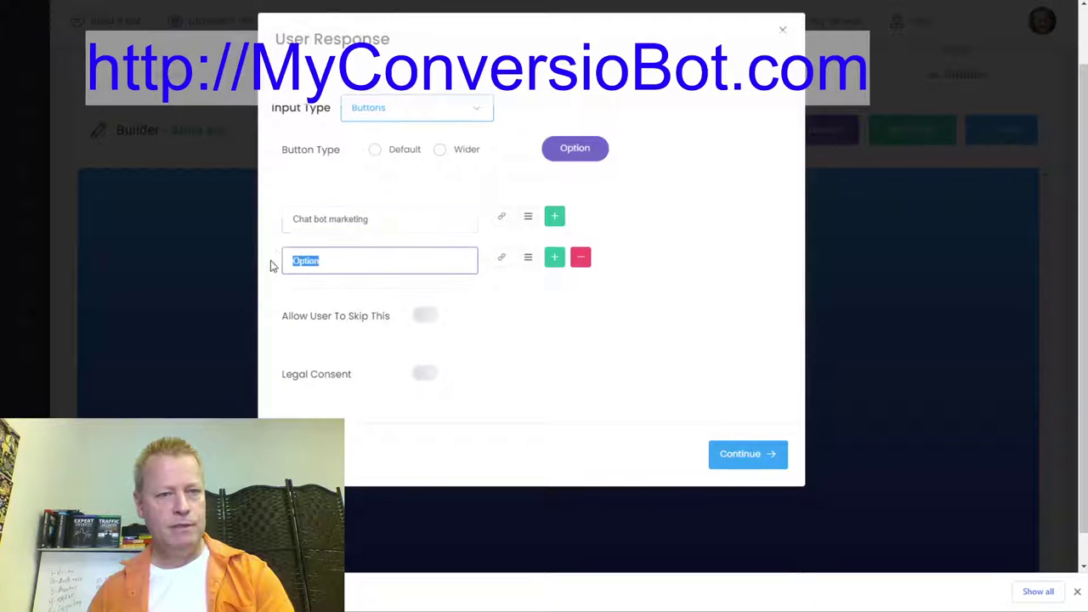
text(Summit)
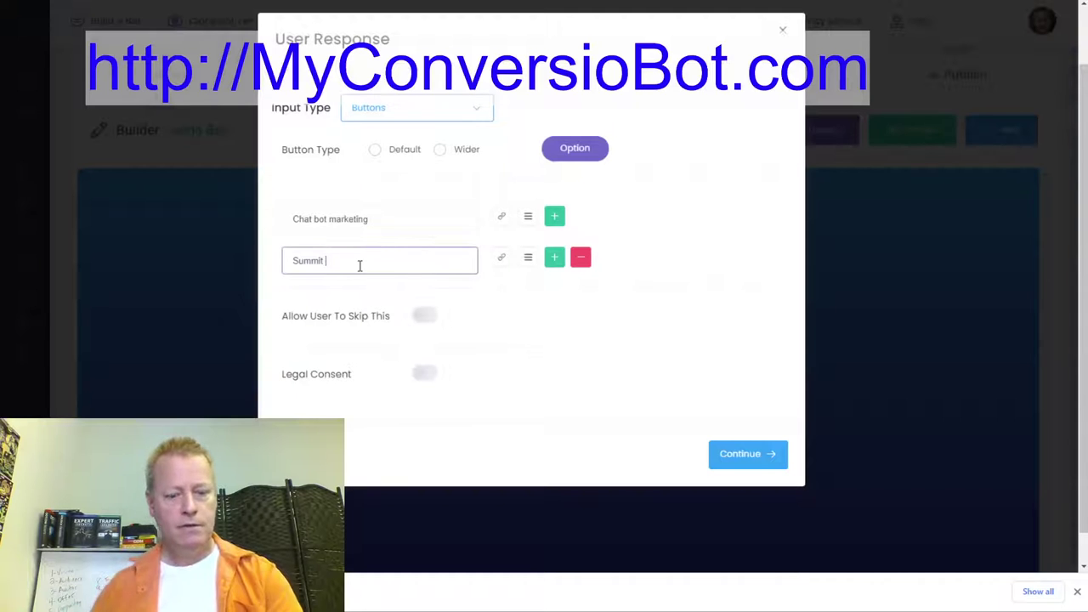
text(consult)
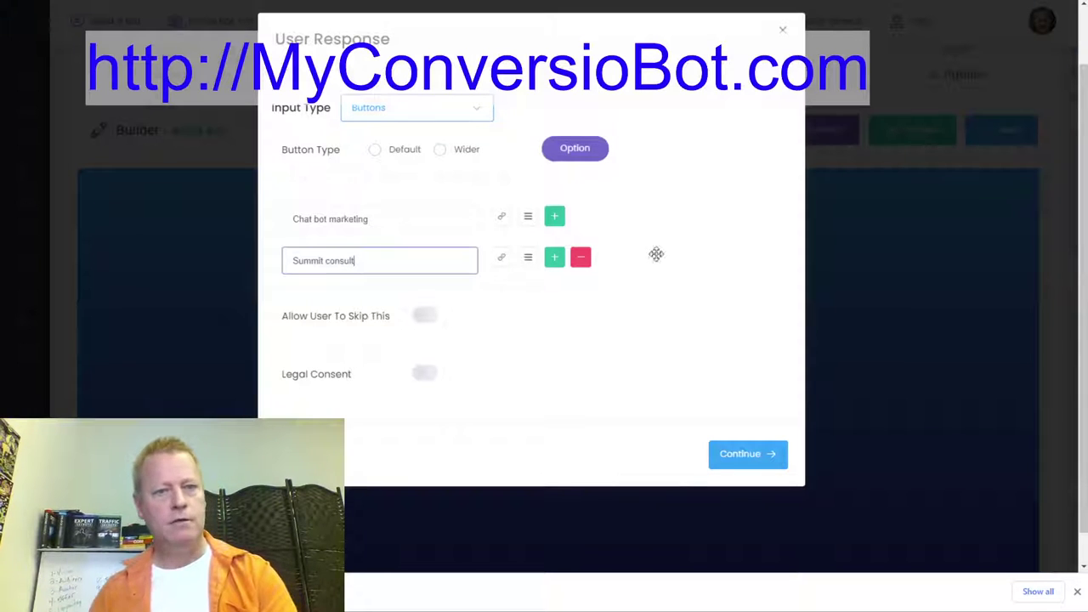
click(554, 257)
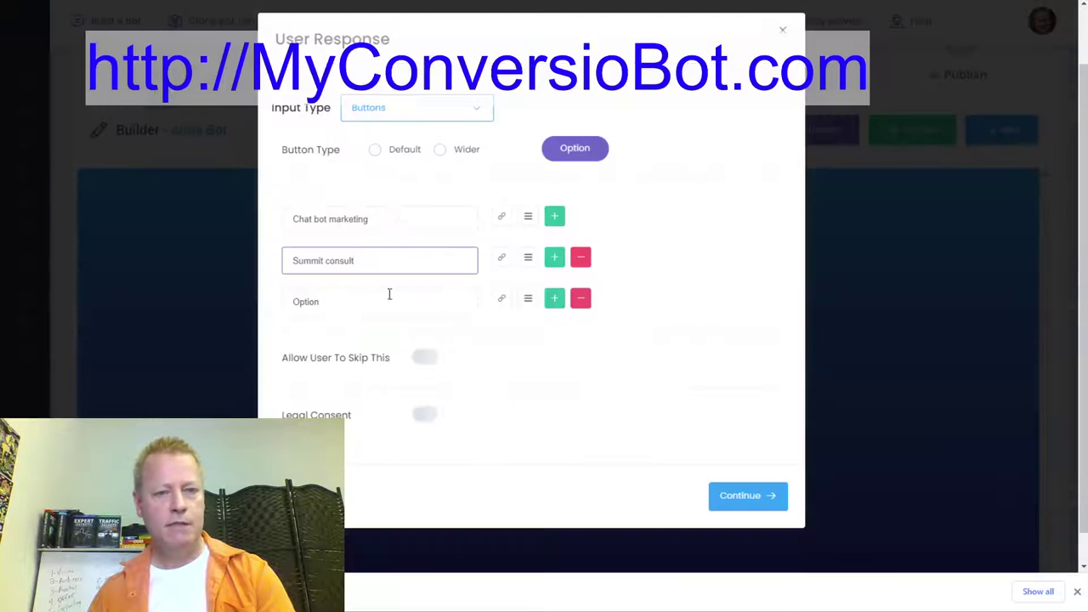
Step: Enter 'Funnel help' and 'Virtual event planning' as the third and fourth choices, fixing the misspellings
drag(333, 302, 246, 296)
text(Funnel help)
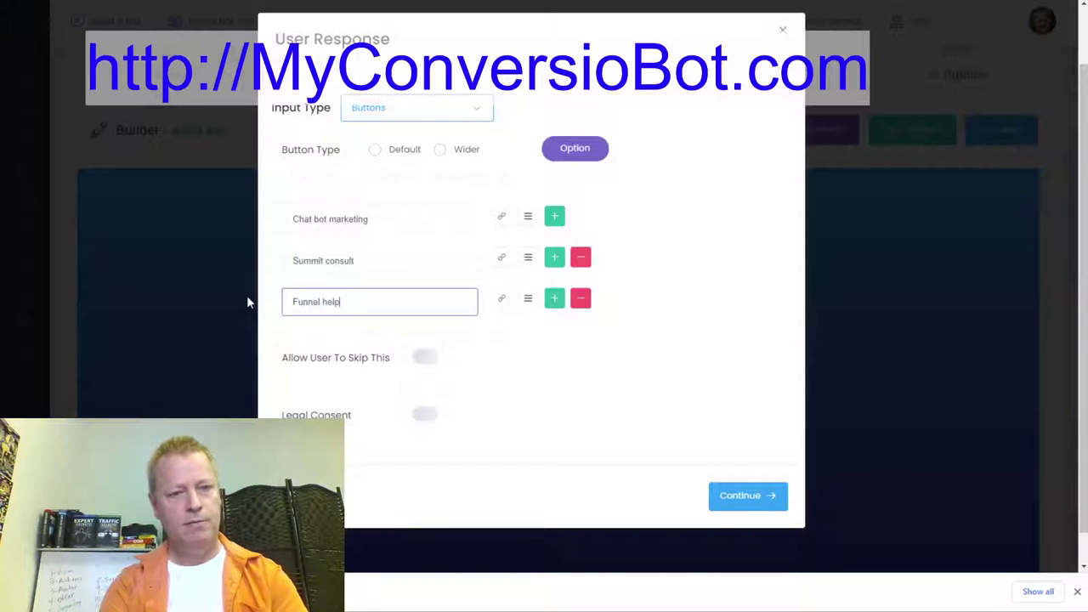
click(554, 298)
drag(329, 344, 255, 345)
text(Vitrual event planing)
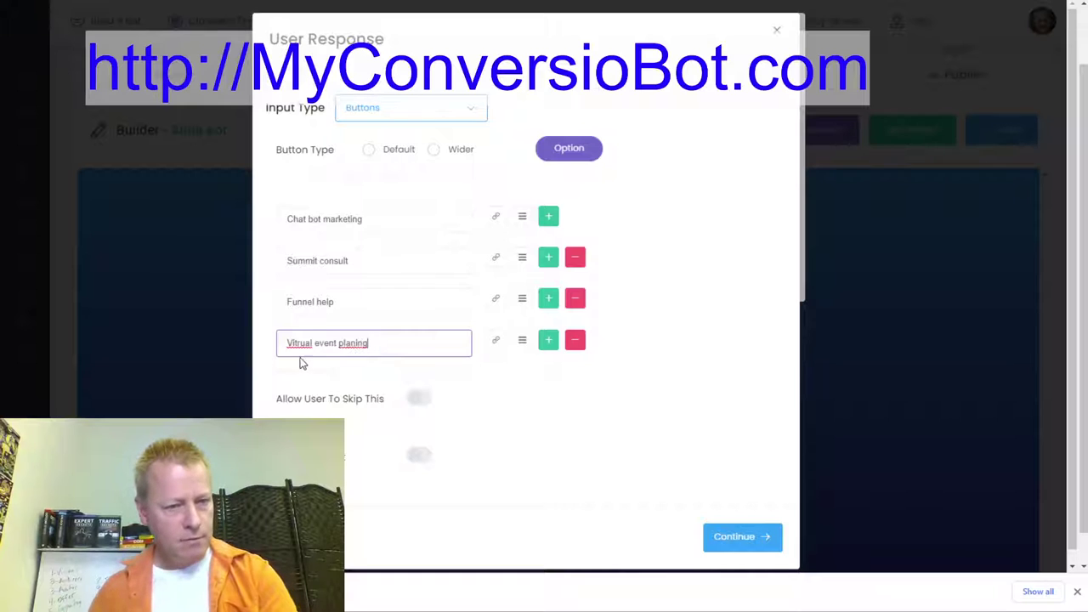
right_click(306, 344)
click(389, 354)
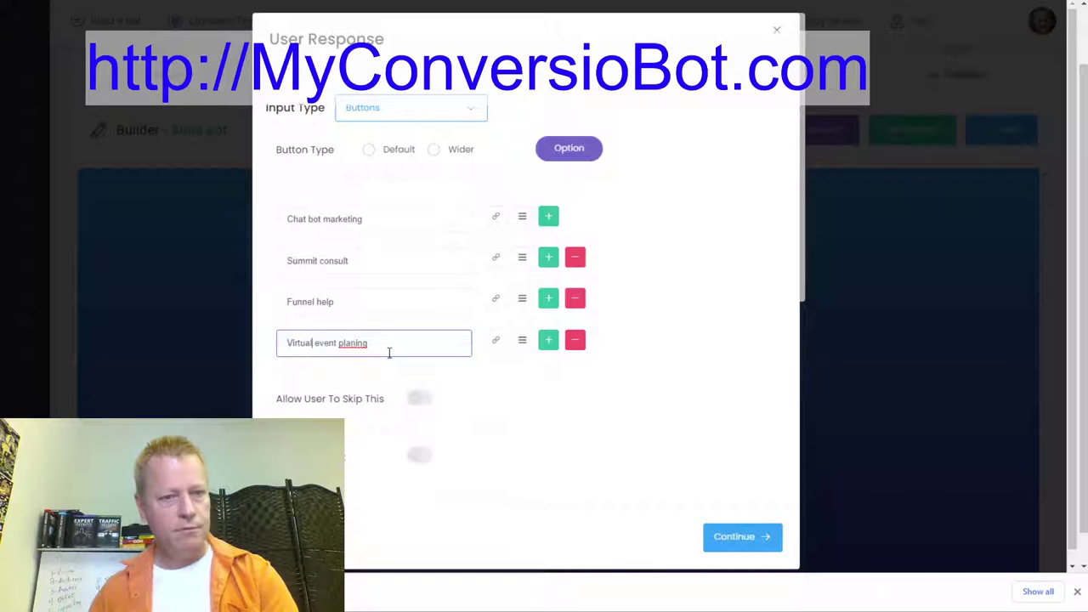
click(548, 341)
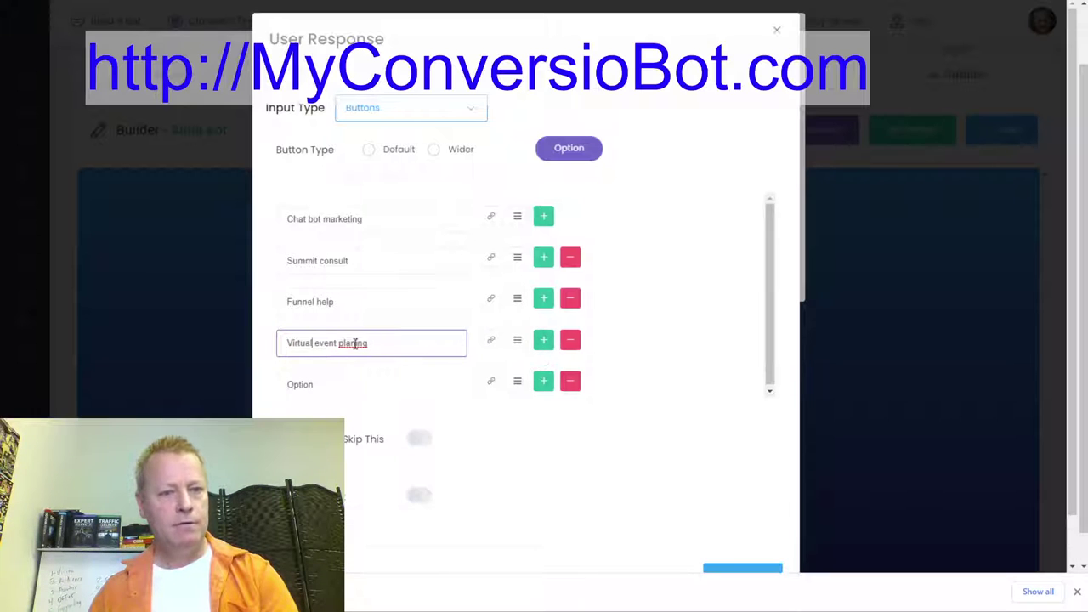
right_click(355, 343)
click(390, 355)
Step: Label the fifth choice 'Something else' and confirm the answer choices
click(342, 383)
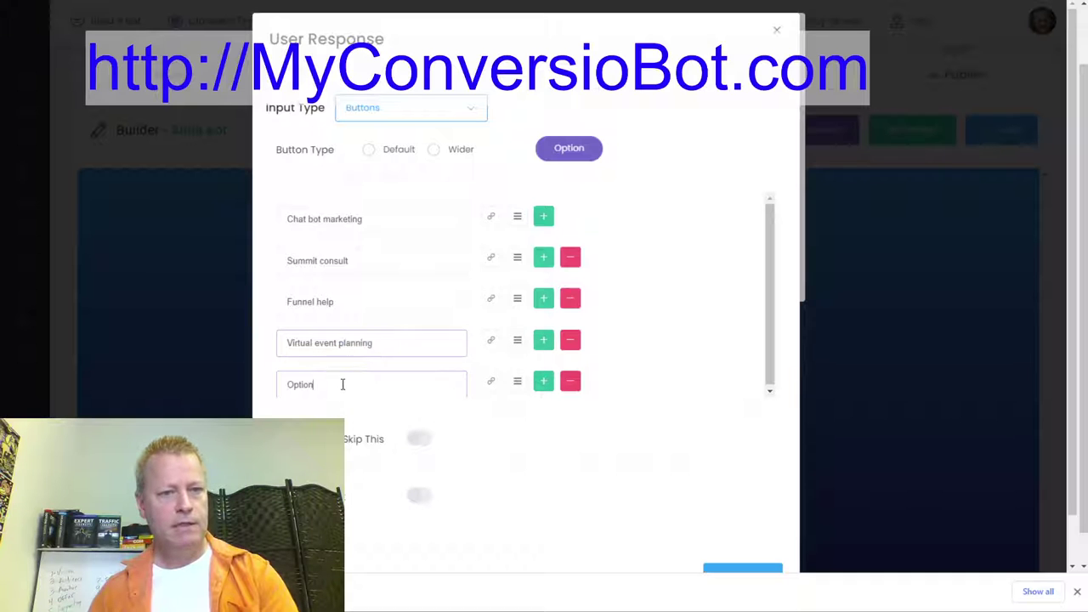
double_click(296, 380)
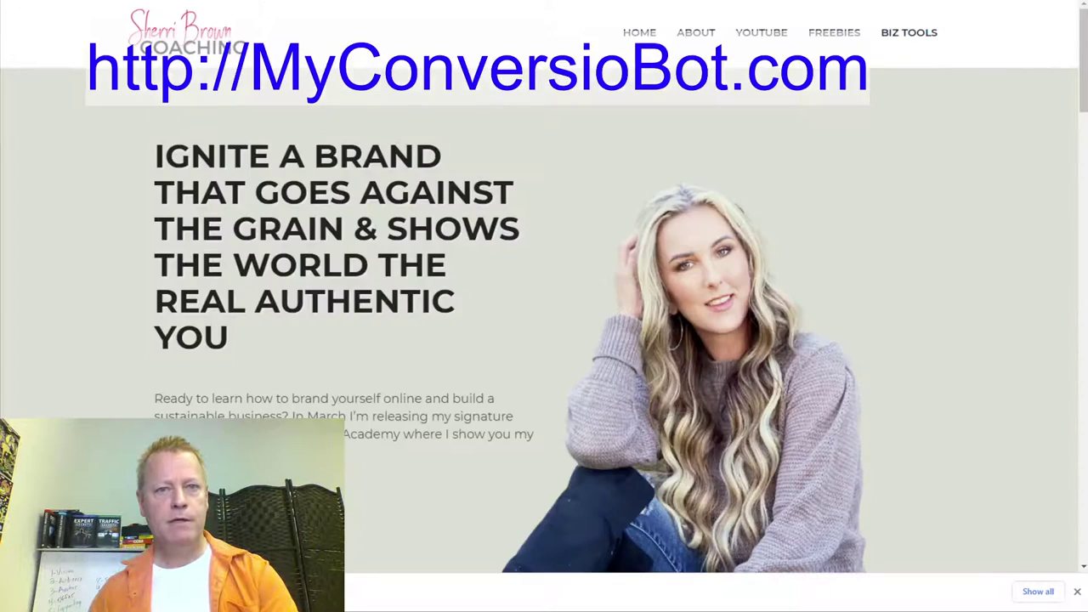
scroll(607, 153, down, 10)
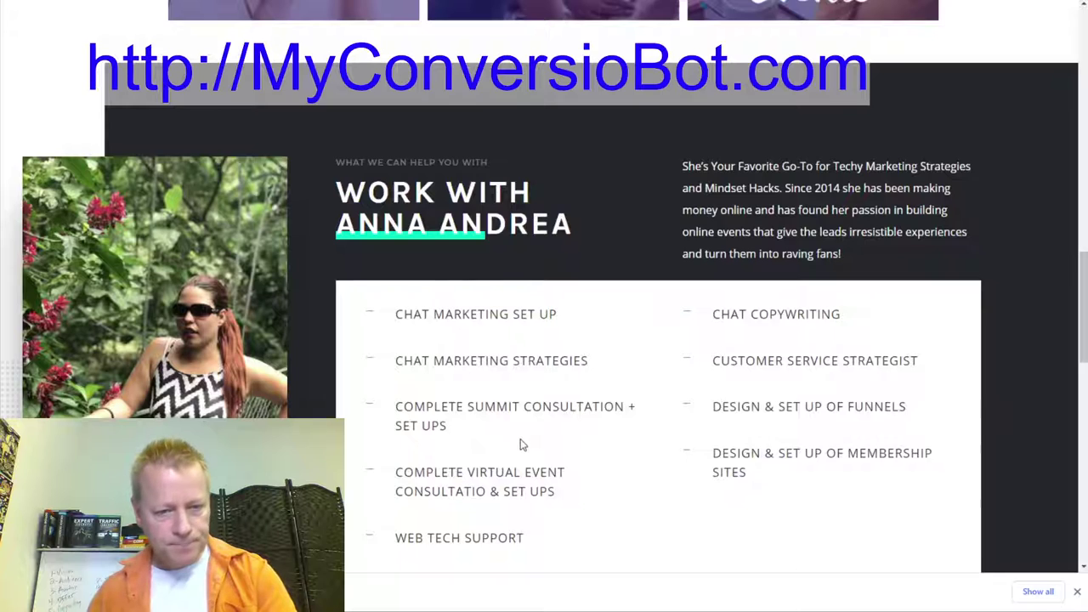
scroll(522, 444, down, 3)
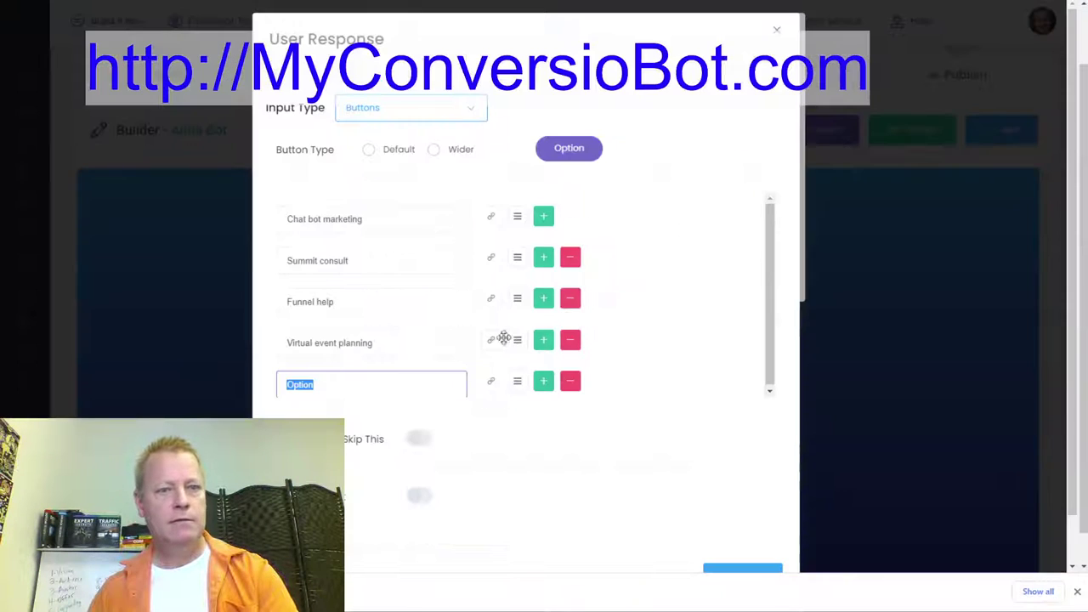
text(Something else)
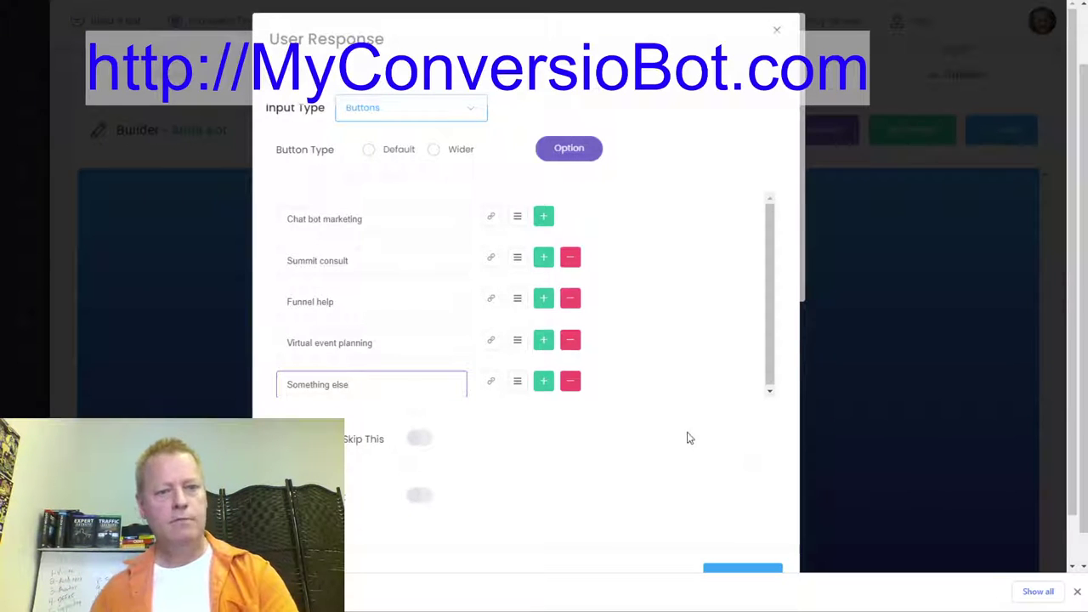
scroll(682, 432, down, 1)
click(739, 525)
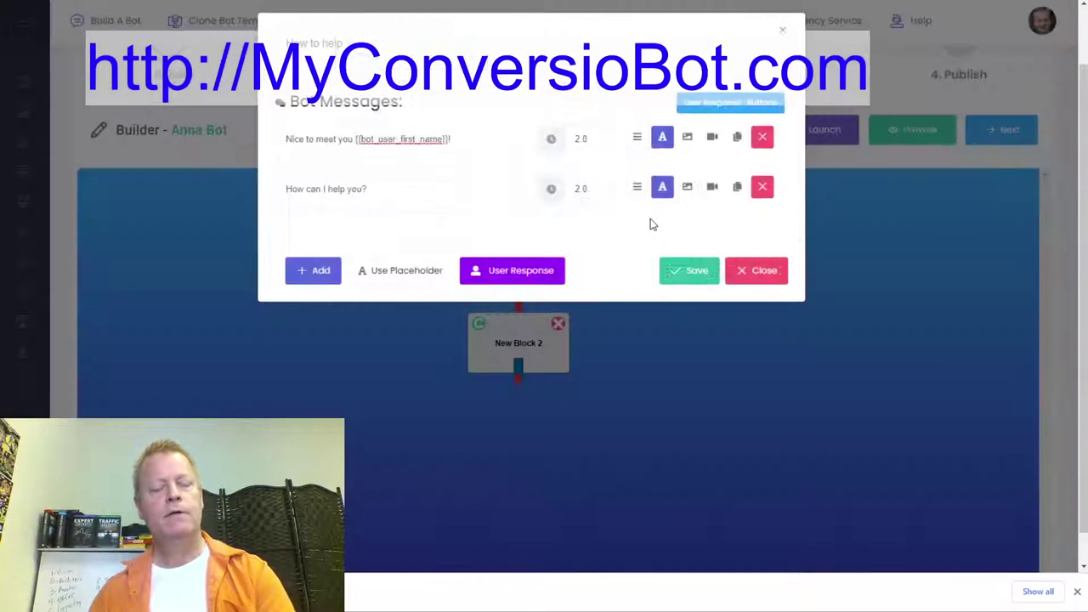
Step: Review and capture the five answer choices, then confirm them and save the block
click(515, 277)
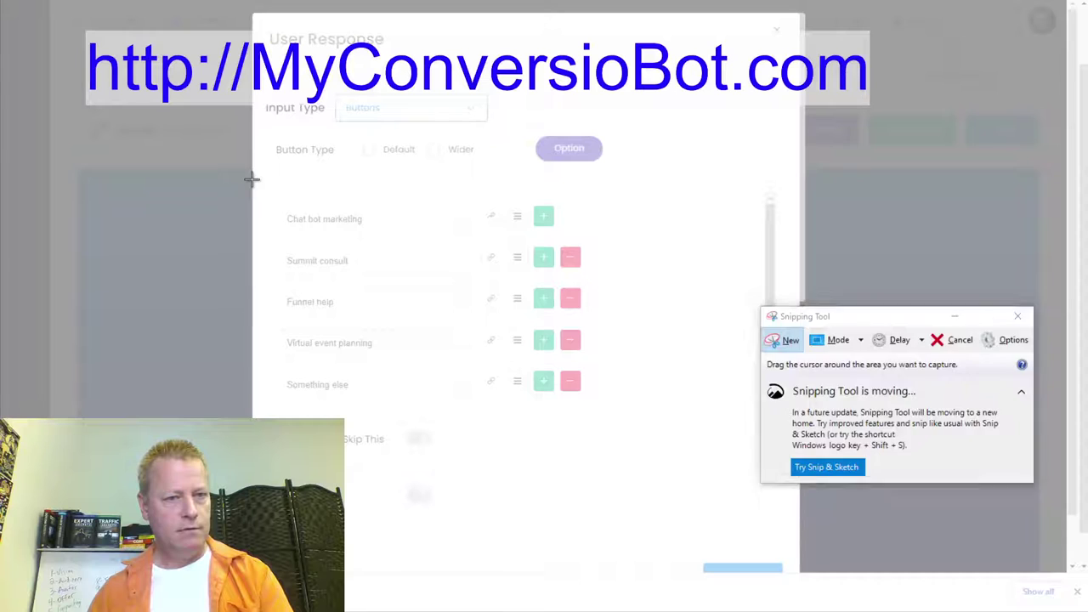
drag(252, 179, 449, 410)
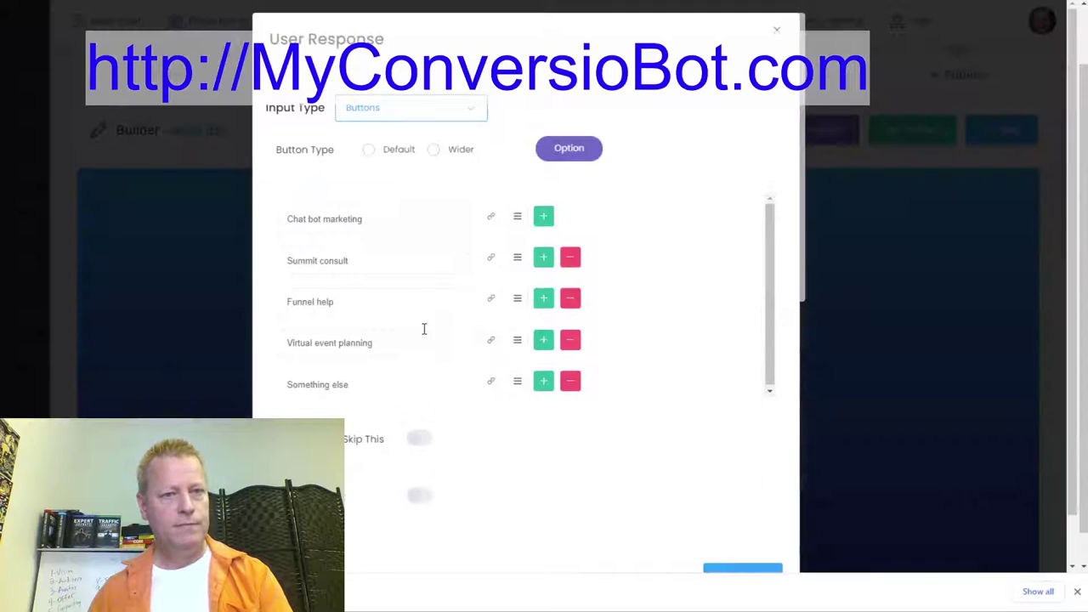
click(701, 111)
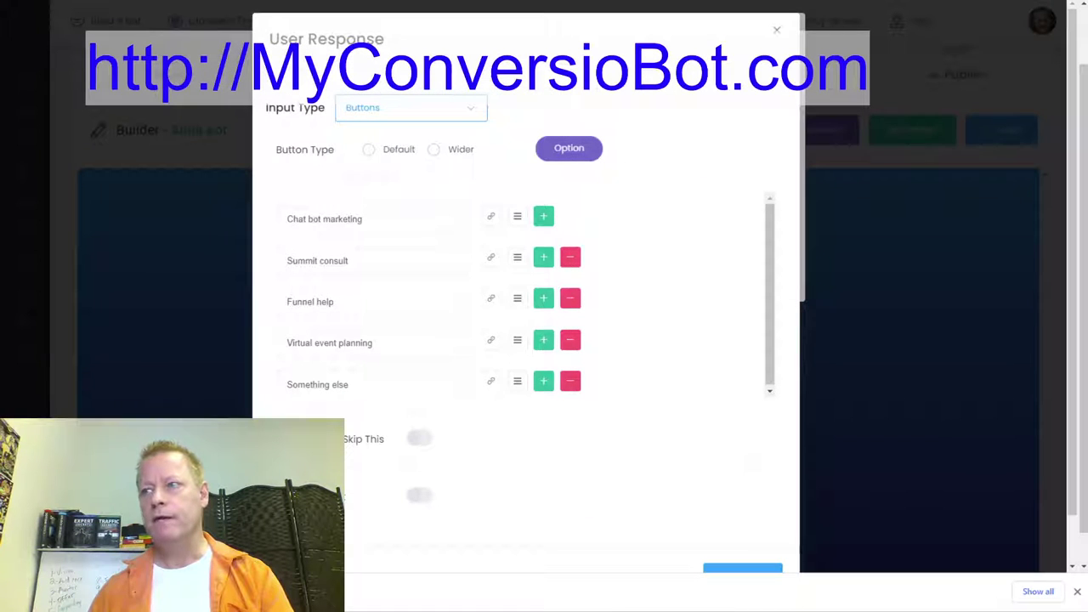
scroll(697, 536, down, 1)
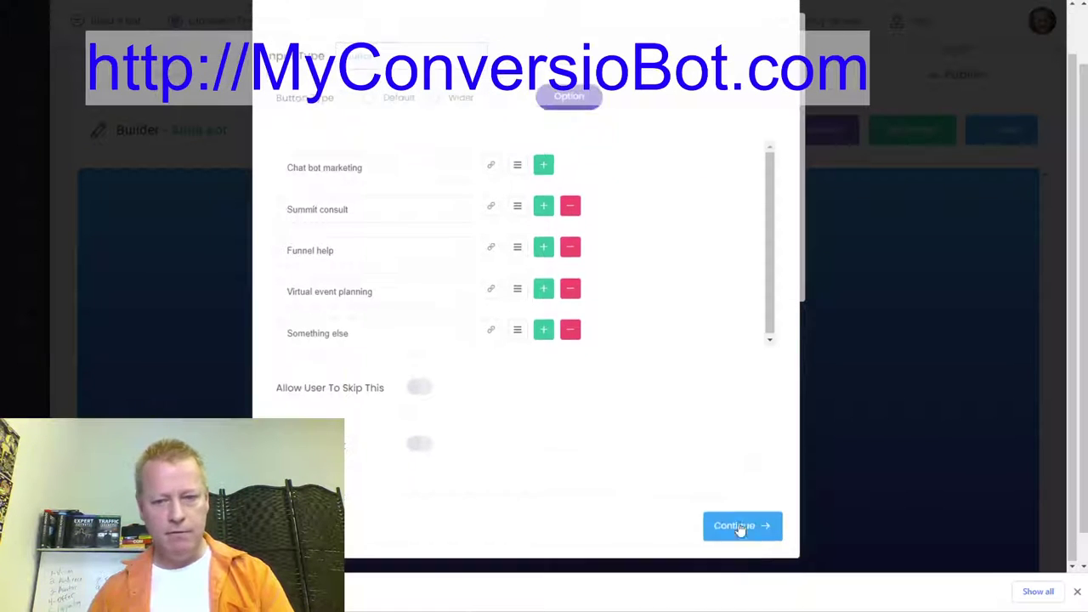
click(741, 526)
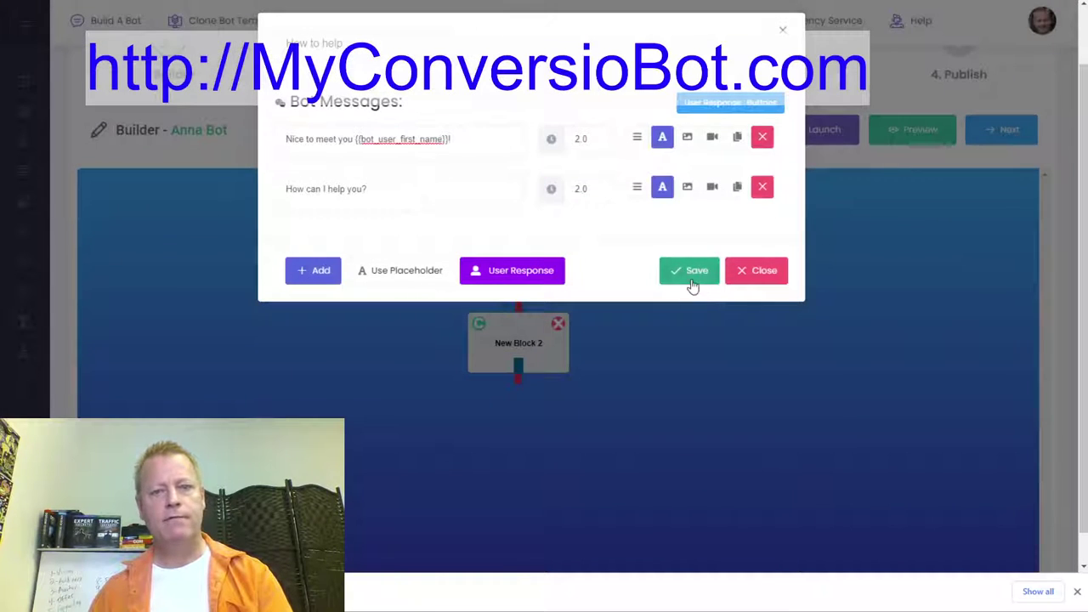
click(690, 274)
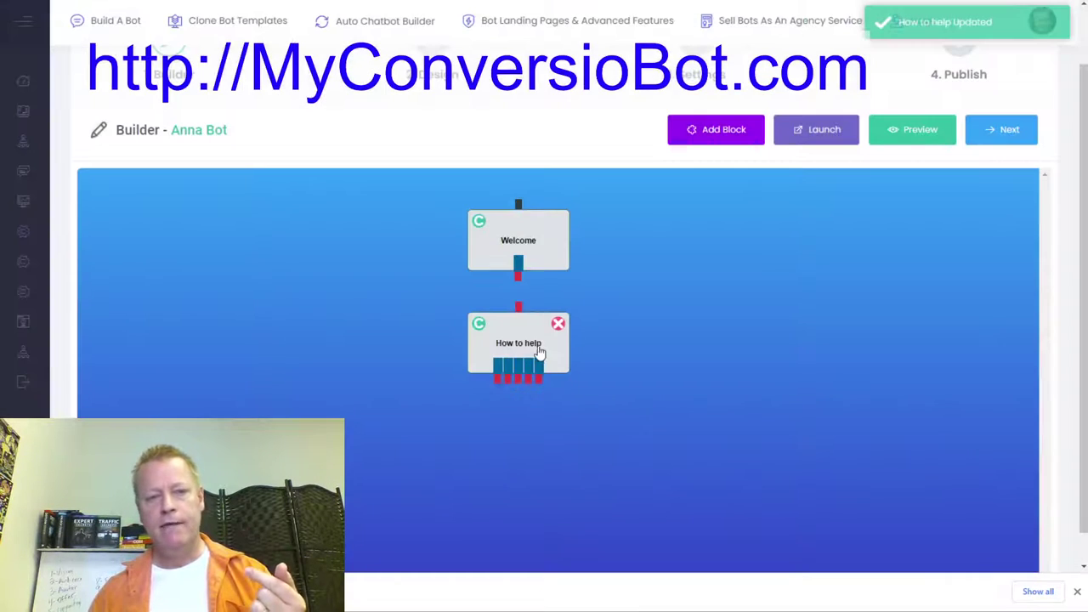
Step: Check the saved How to help block, connect Welcome's output to it, and add another block
click(523, 319)
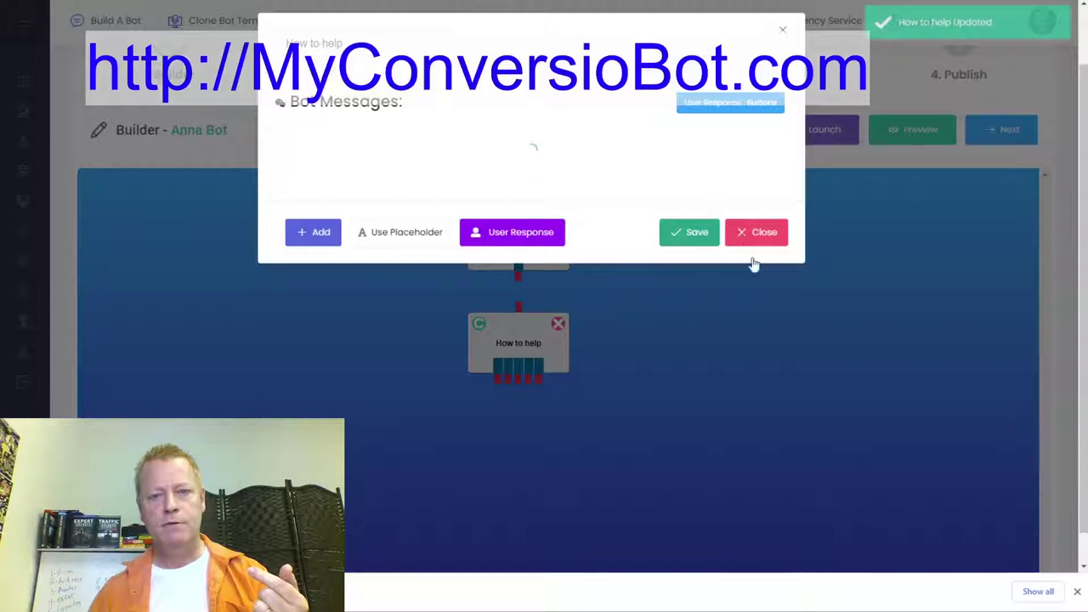
click(767, 279)
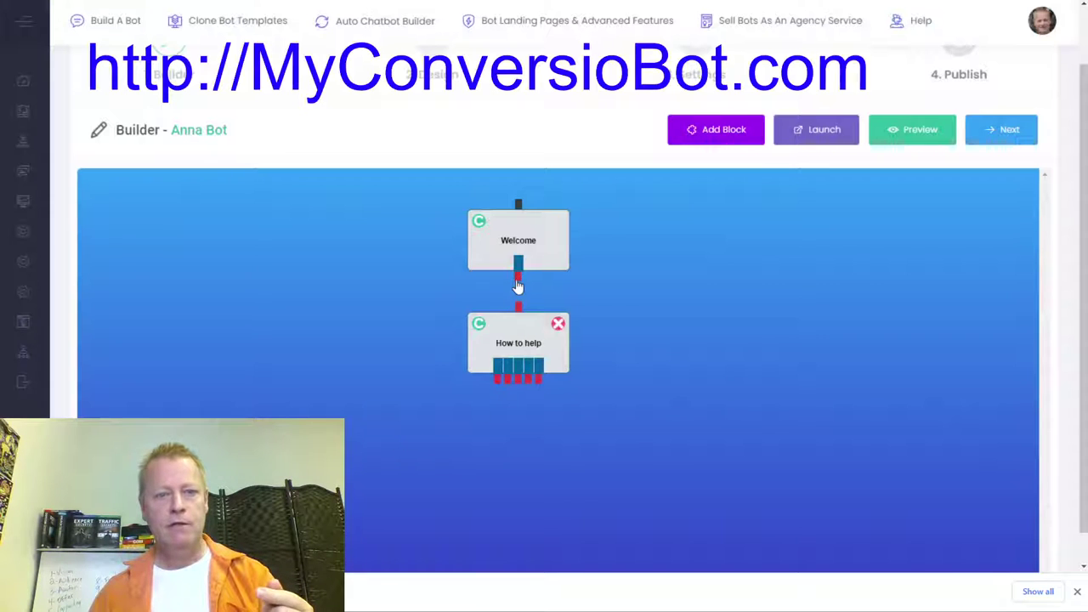
drag(519, 284, 518, 317)
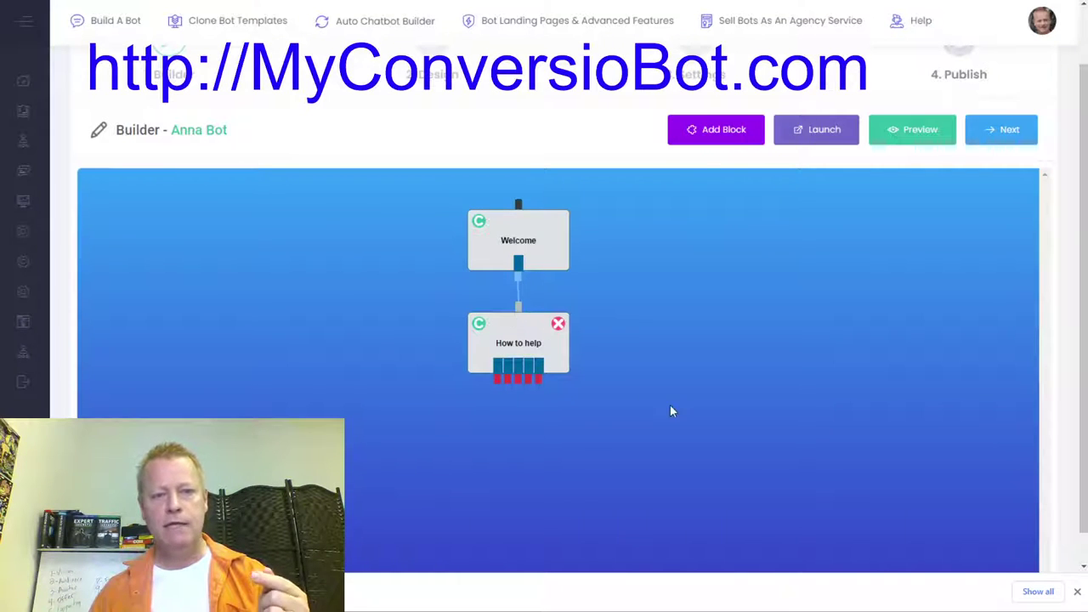
click(721, 136)
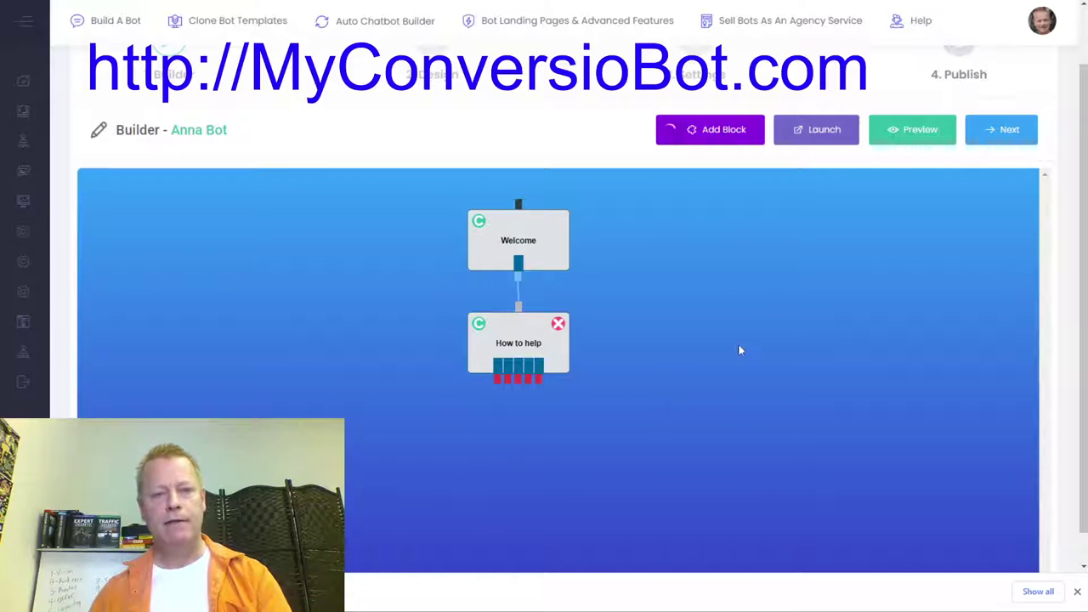
Step: Place the new block below-left of How to help and name it 'Chatbot marketing'
drag(148, 228, 390, 455)
click(381, 455)
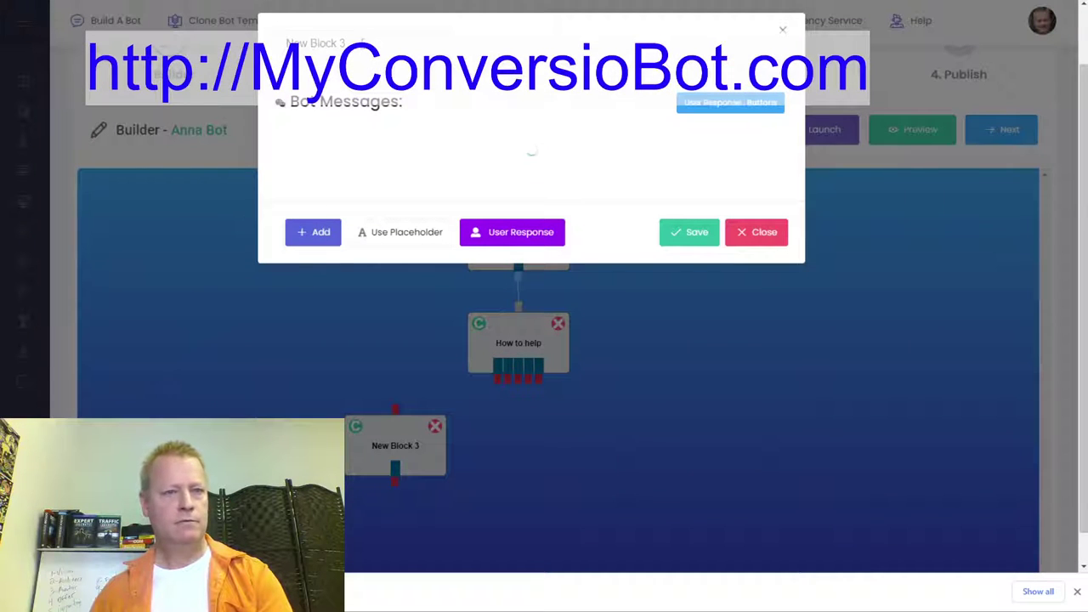
text(Chatbot marketing)
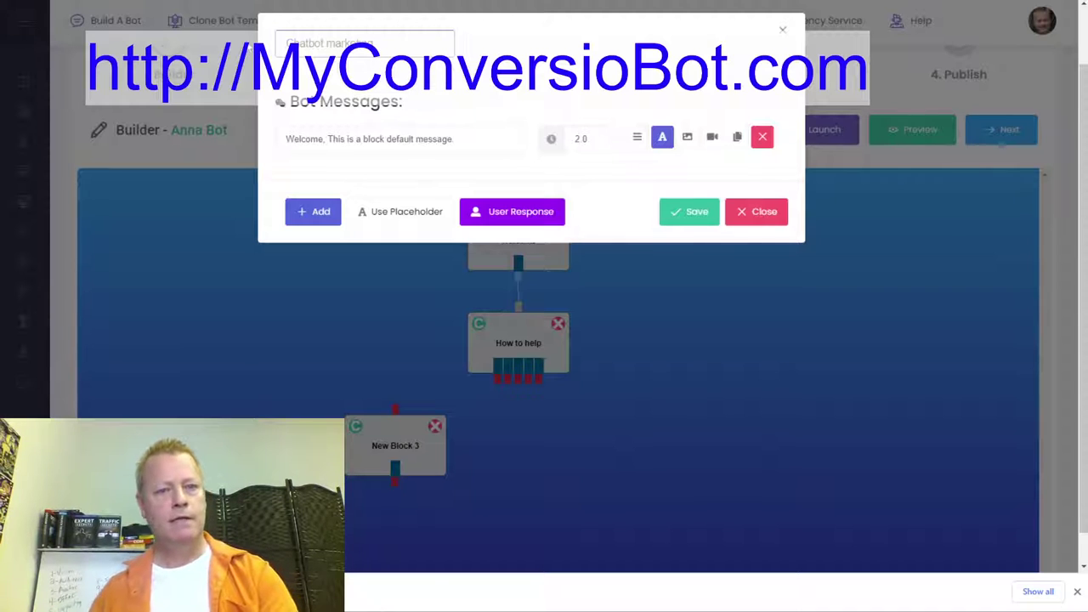
Step: Replace the default message with 'Great, just to clarify more, what were you looking to get help on with Chat Bot marketing?'
click(465, 138)
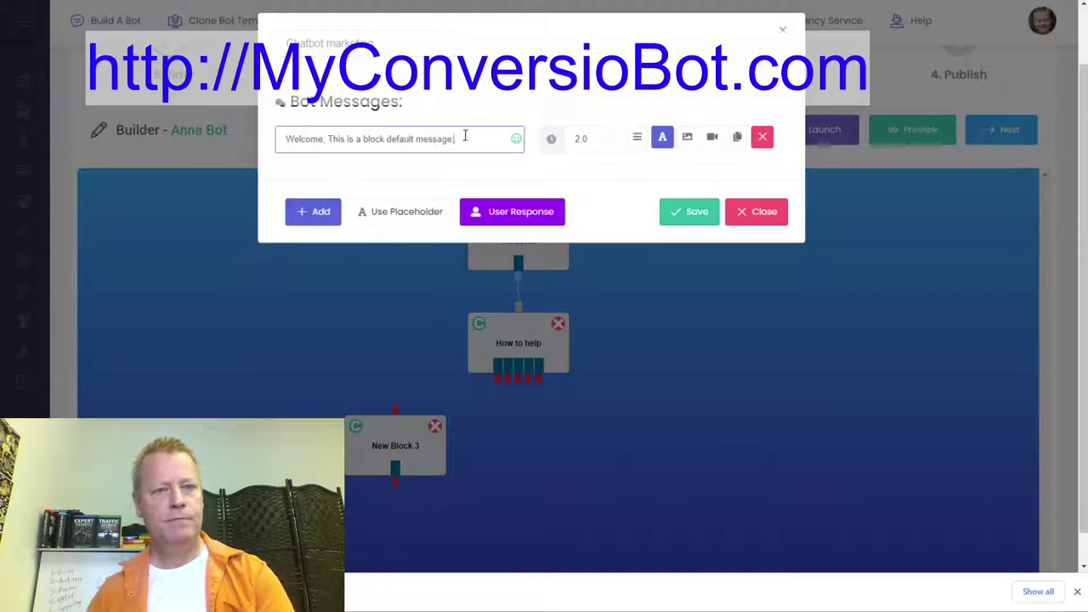
drag(465, 137, 248, 152)
text(Great, just to )
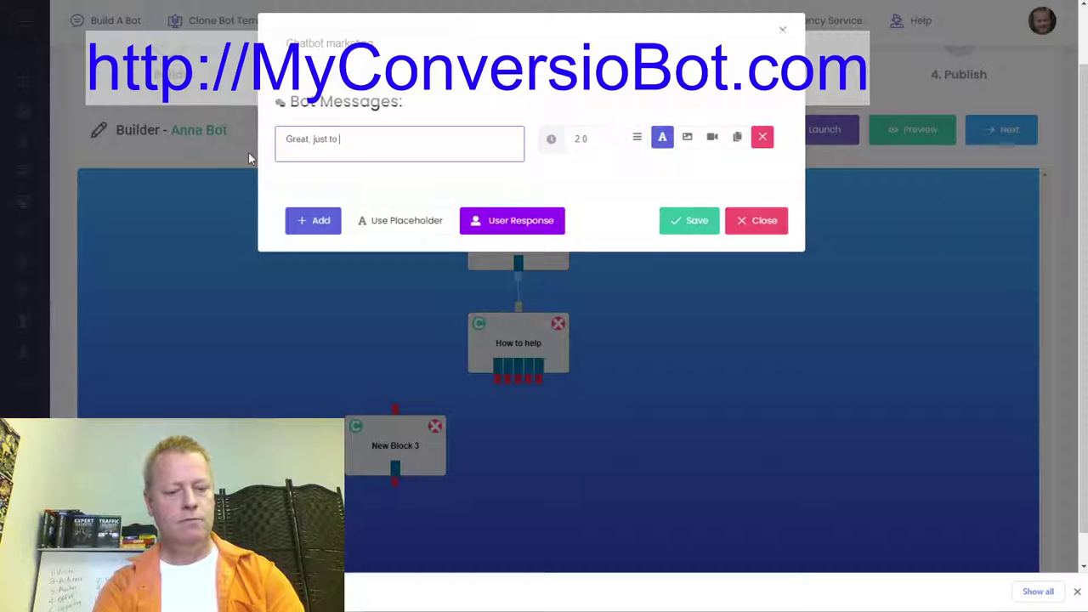
text(clarify)
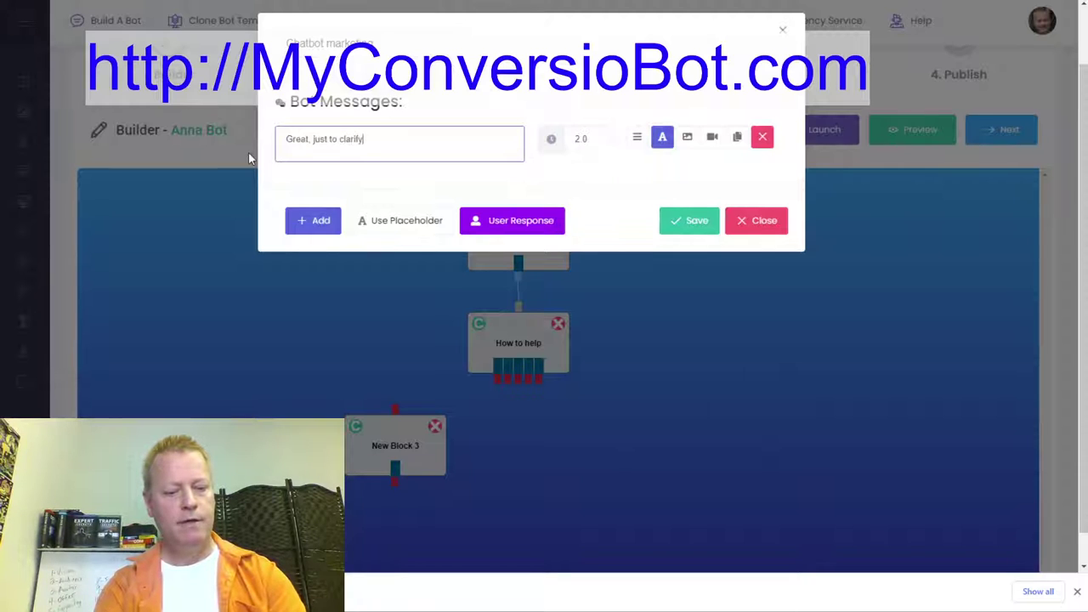
text( more, wha)
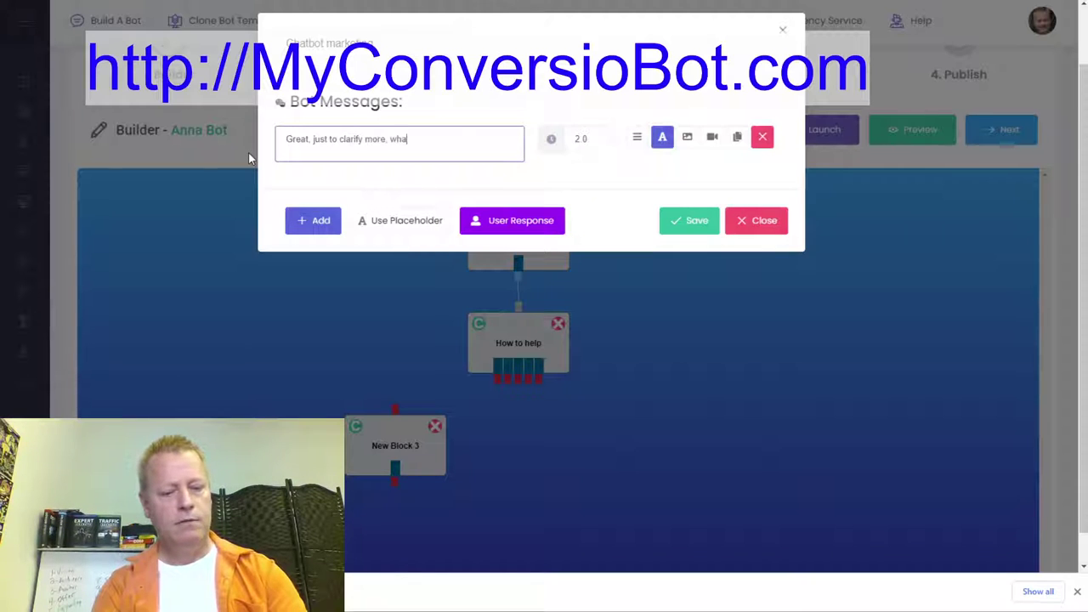
text(t were )
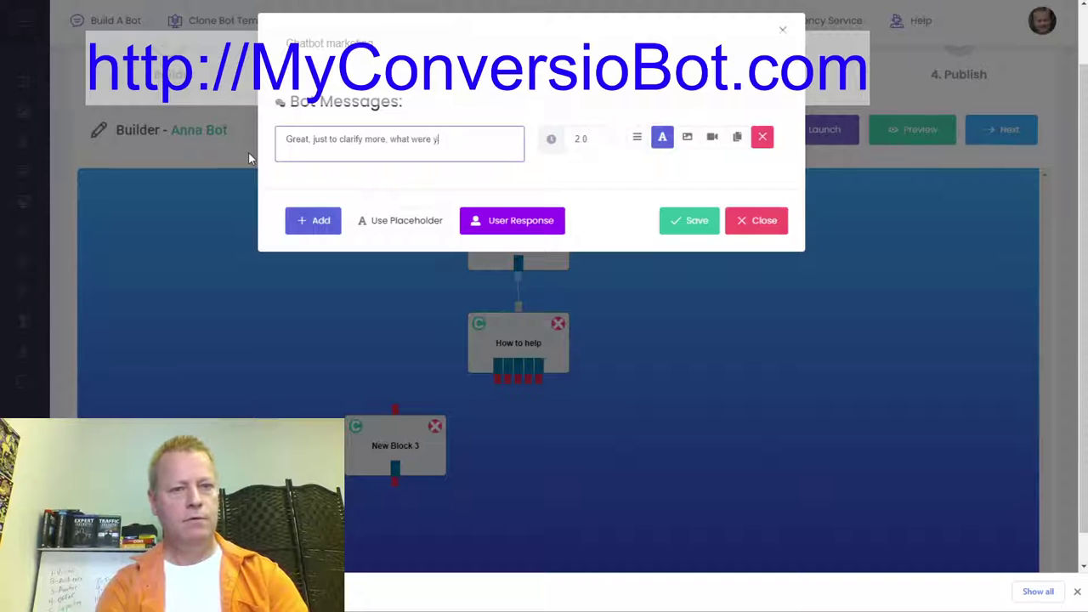
text(you look)
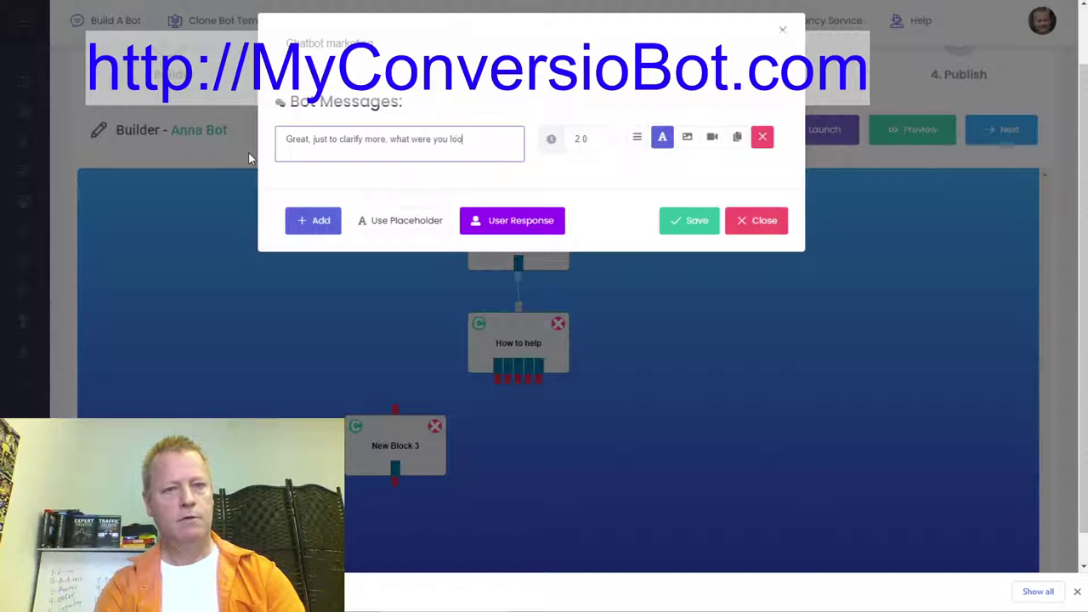
text(et hel)
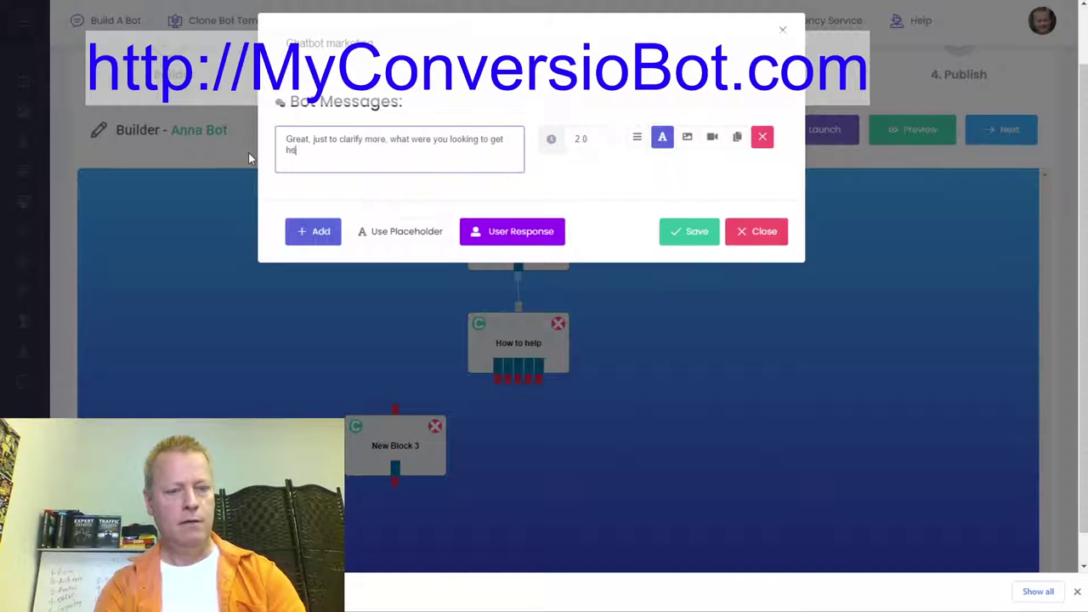
text(p)
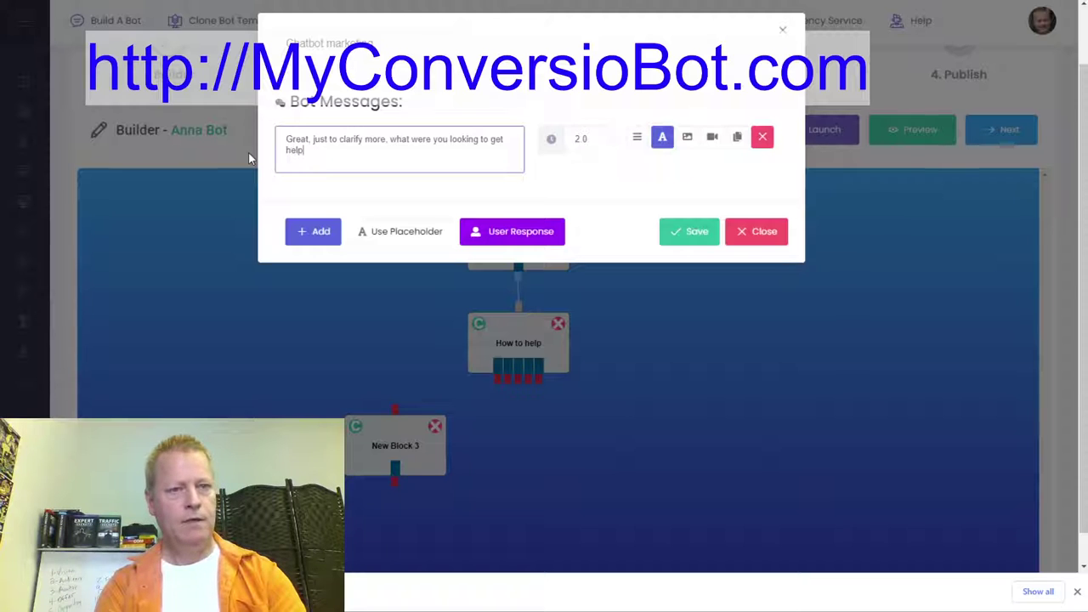
text( on in Chat)
key(BackSpace)
key(BackSpace)
key(BackSpace)
key(BackSpace)
key(BackSpace)
key(BackSpace)
key(BackSpace)
text(with Ch)
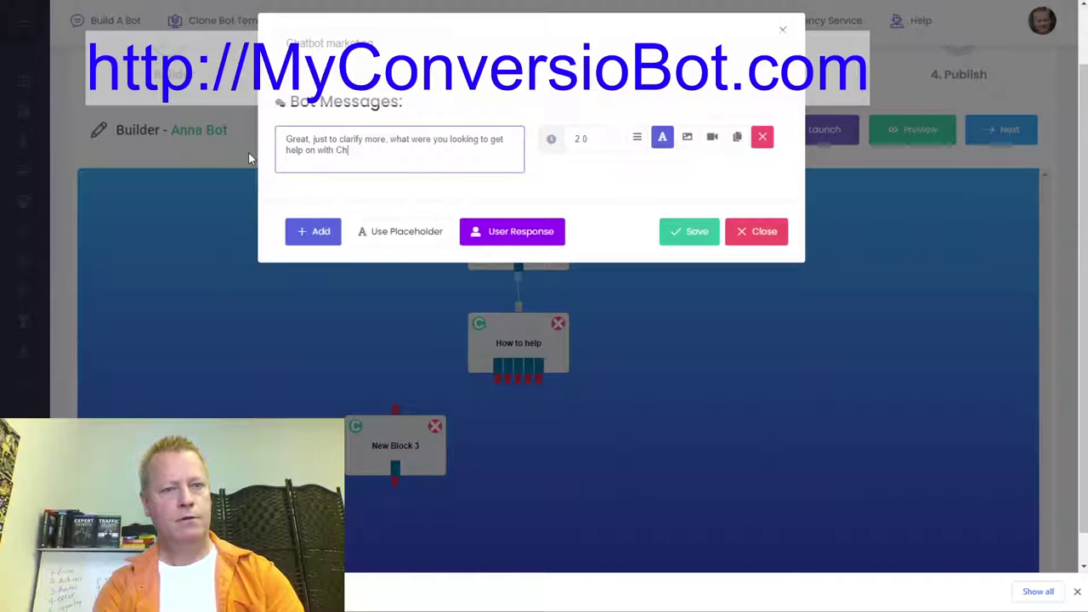
text(at Bot mar)
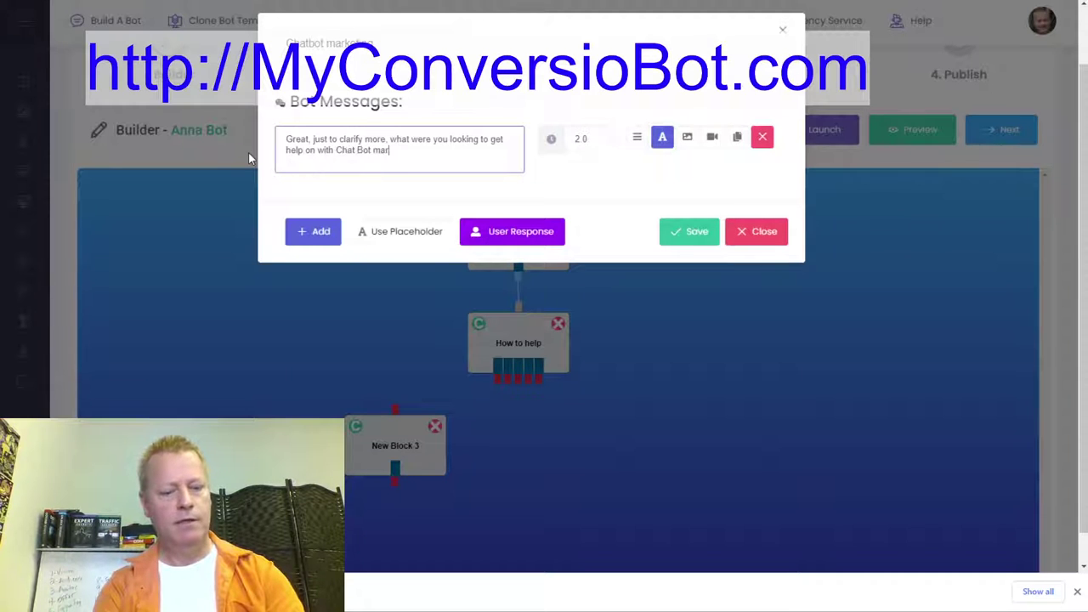
text(keting?)
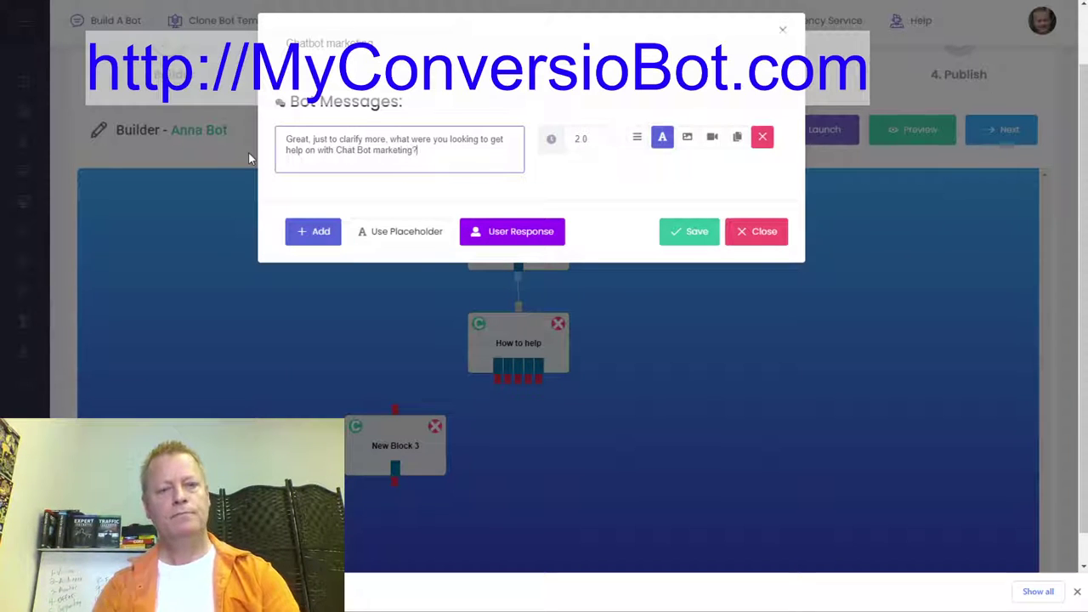
click(521, 233)
Step: Set the reply type to Buttons and label the first two 'Bot setup' and 'Copywriting'
click(415, 119)
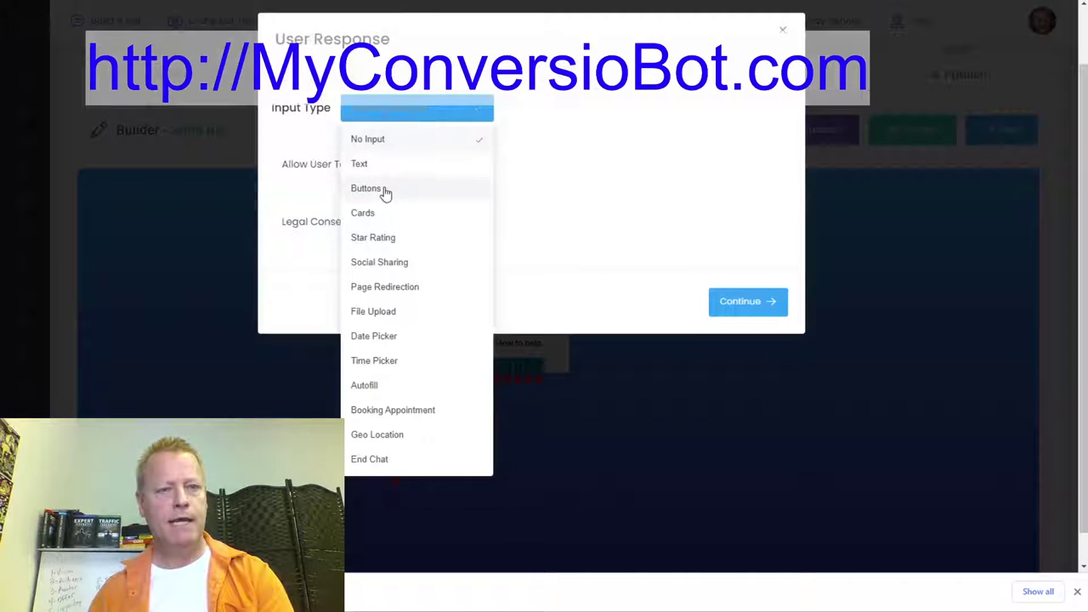
click(399, 190)
click(341, 220)
double_click(304, 223)
text(F)
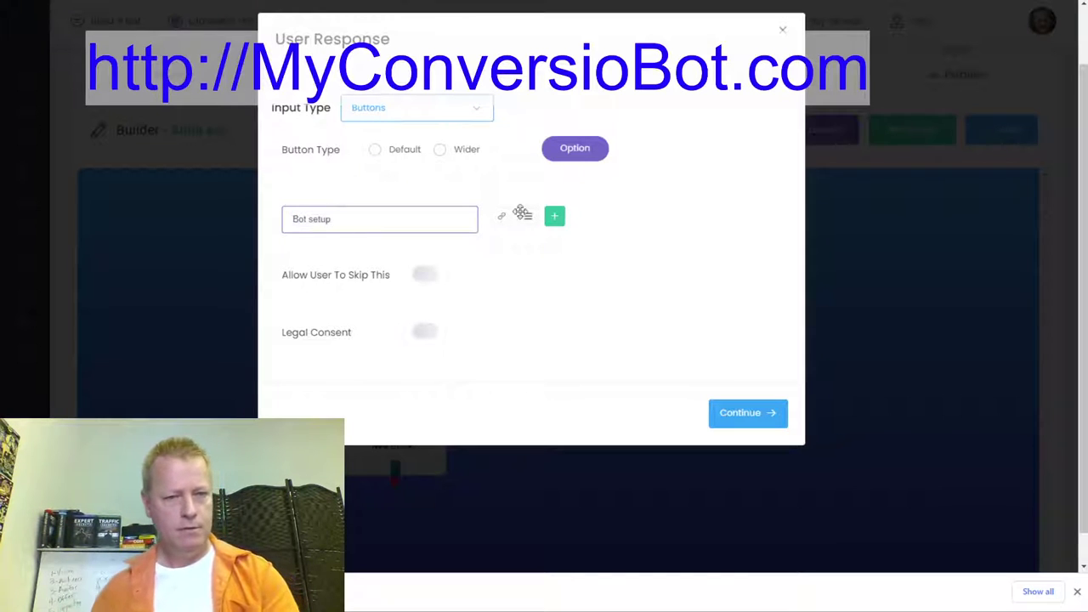
click(554, 216)
drag(345, 264, 266, 269)
text(Cpywriting)
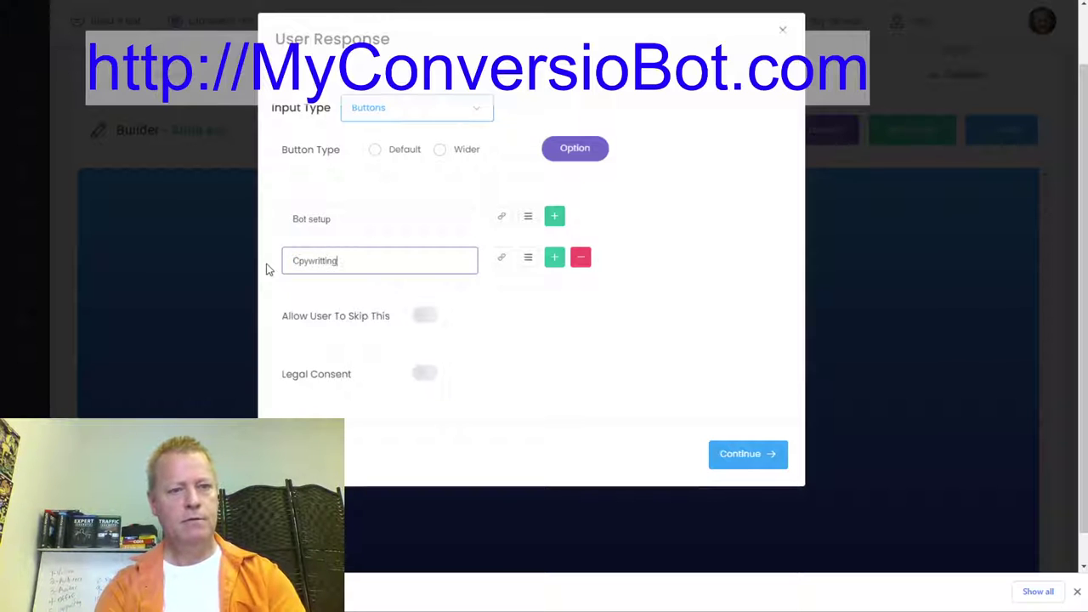
key(Left)
key(Left)
key(Left)
key(Left)
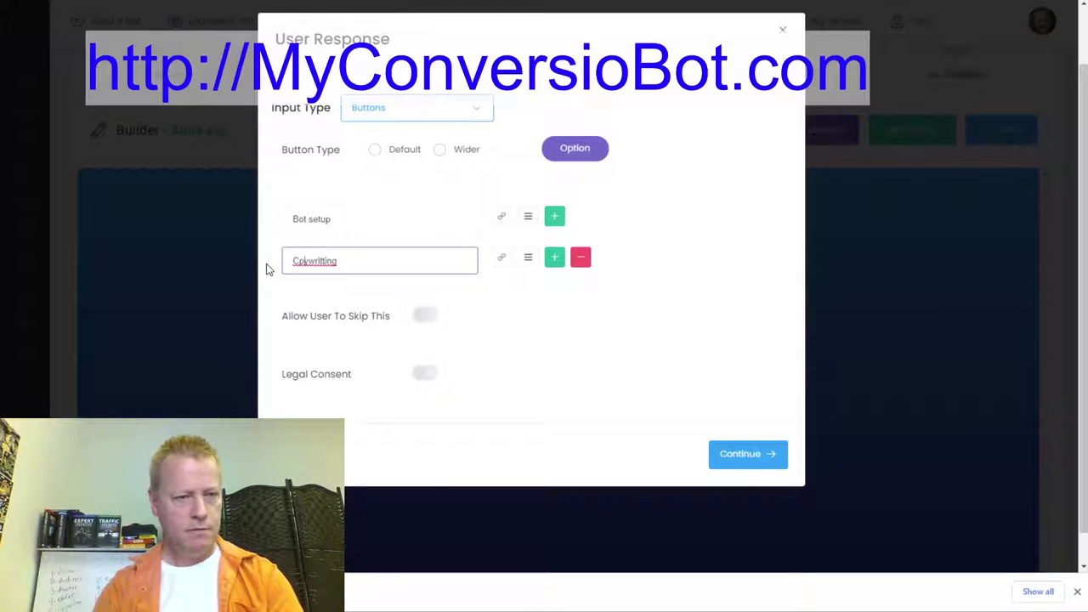
text(o)
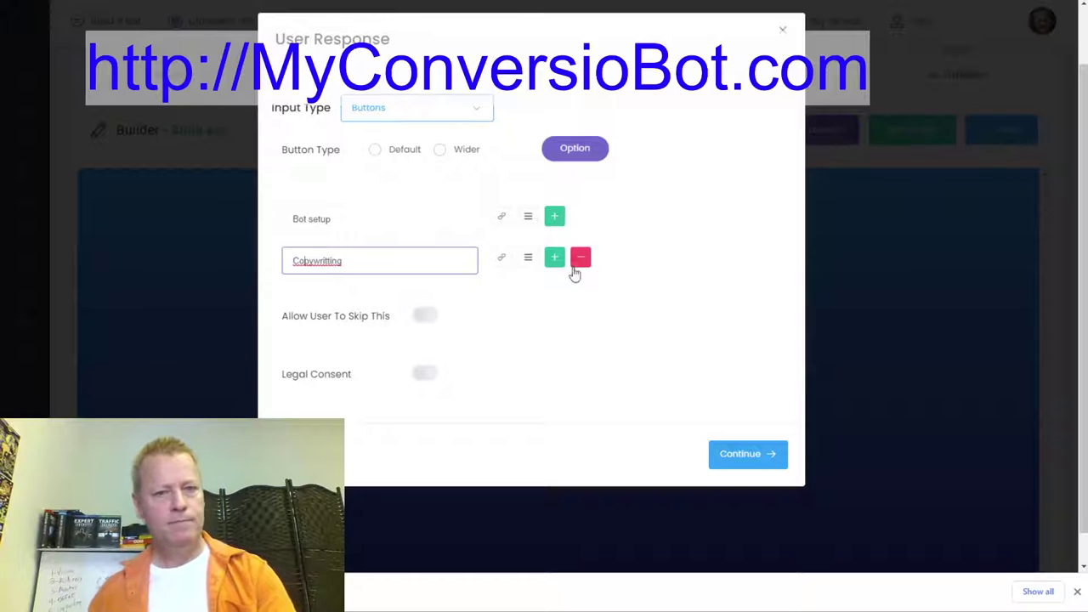
Step: Add a third button labelled 'Consult', fix the Copywriting spelling, and confirm the replies
click(554, 257)
drag(382, 297, 241, 319)
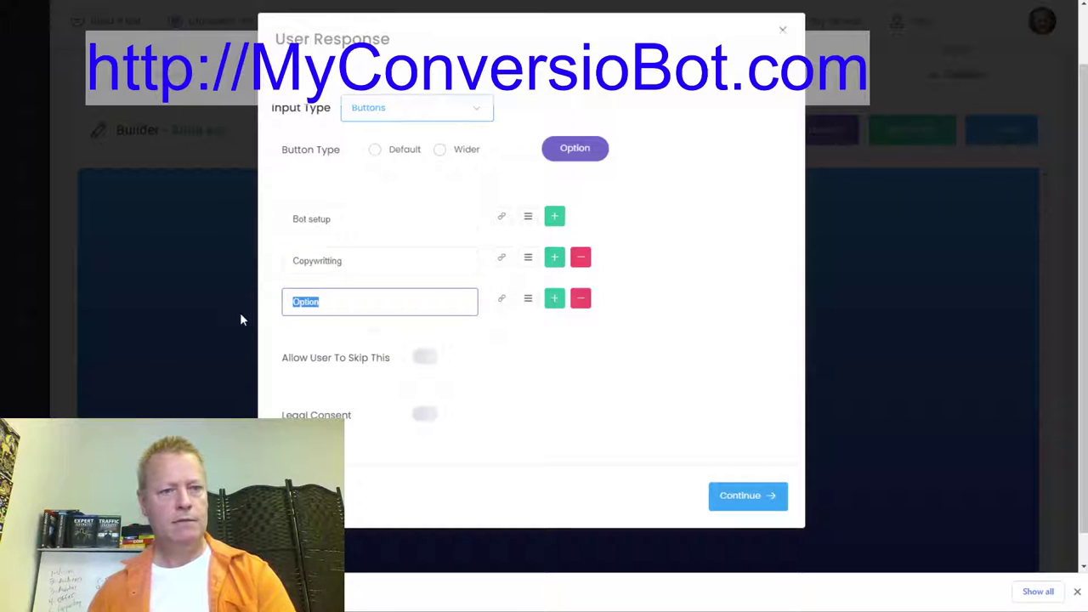
text(Consult)
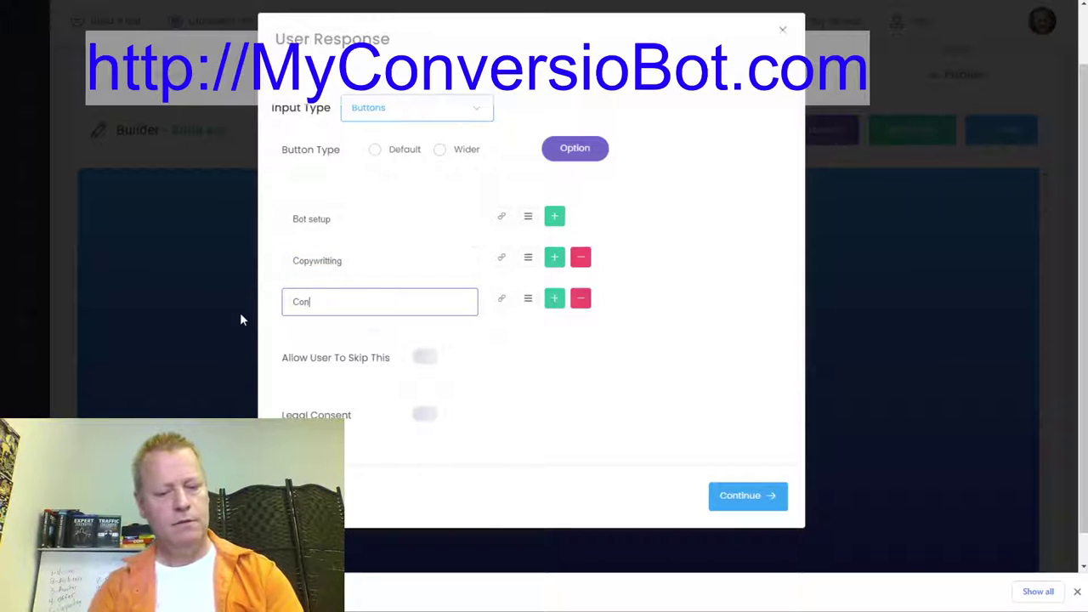
click(328, 261)
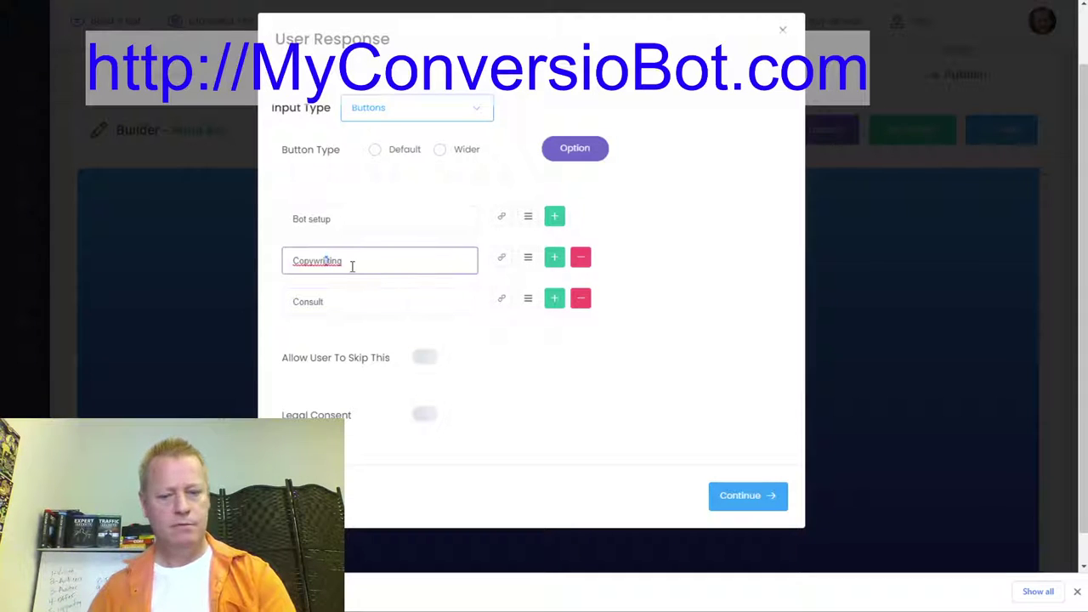
click(377, 298)
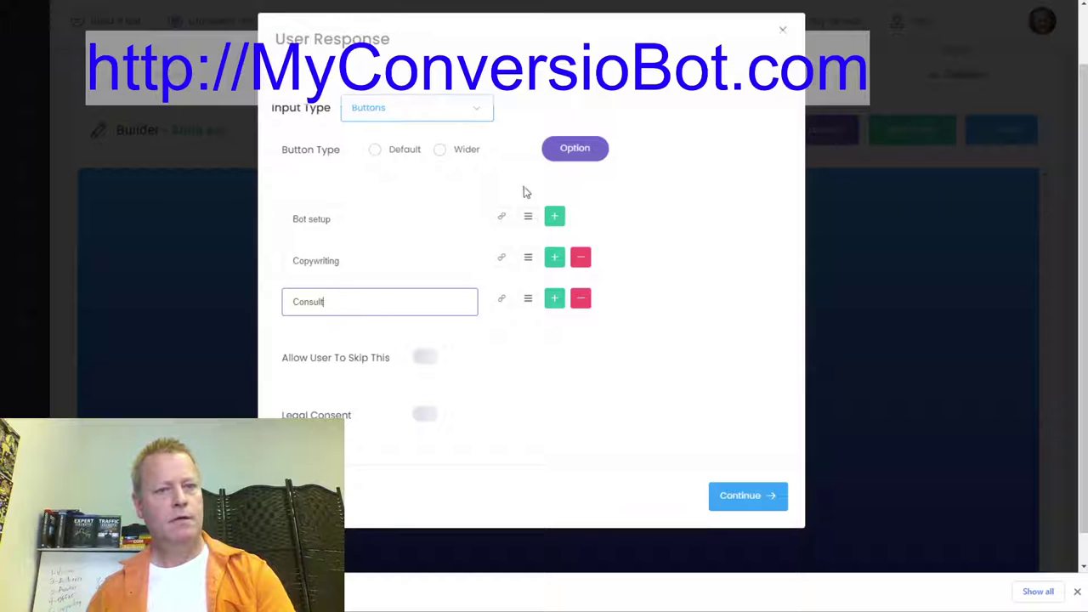
click(739, 496)
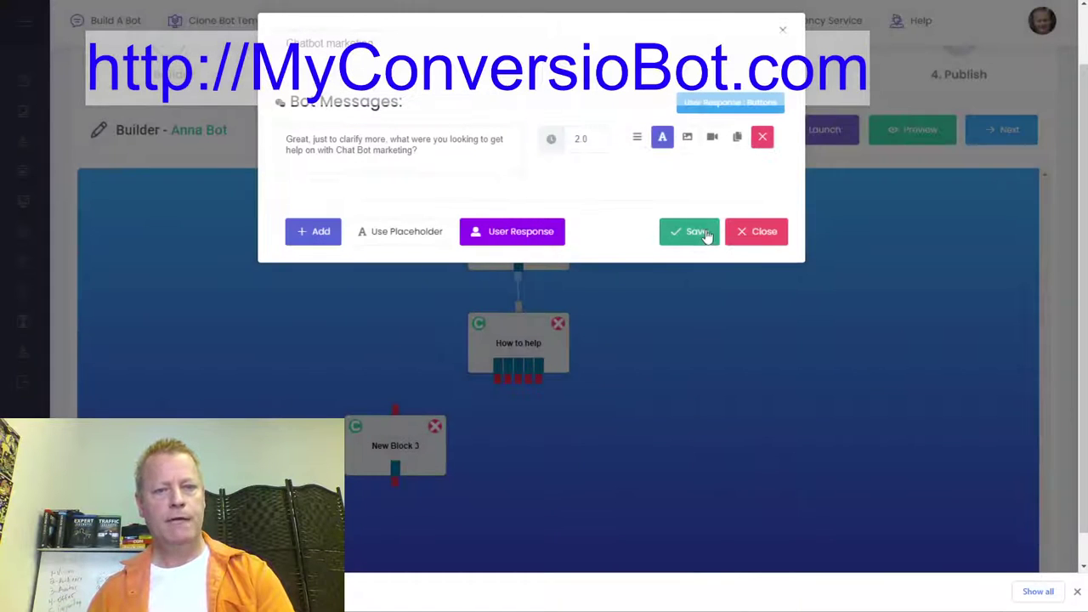
Step: Save the Chatbot marketing block, link it after How to help, and place New Block 4 right of How to help
click(697, 232)
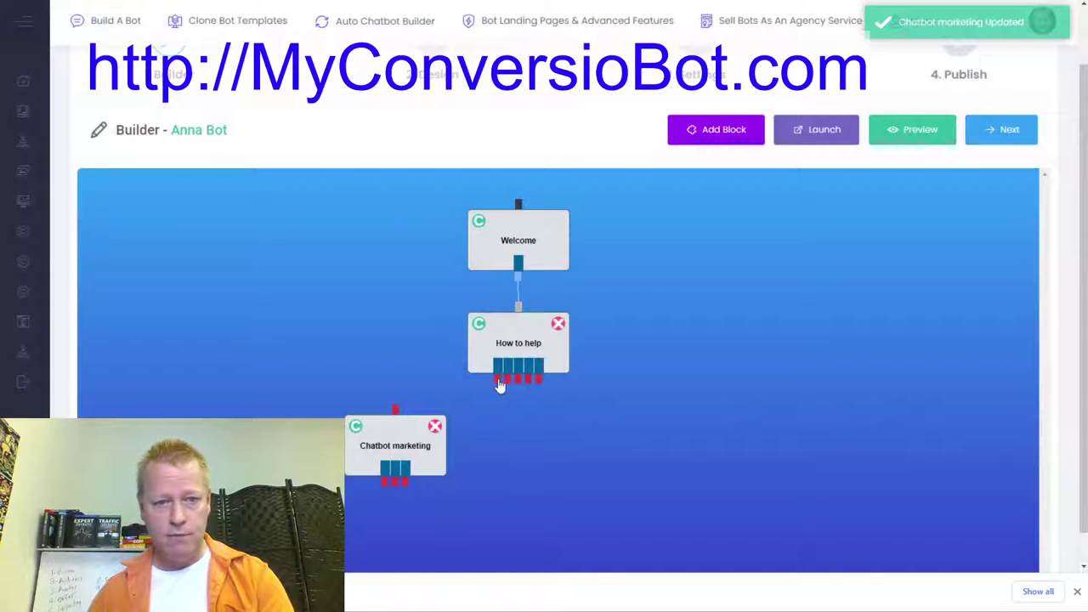
drag(500, 386, 396, 425)
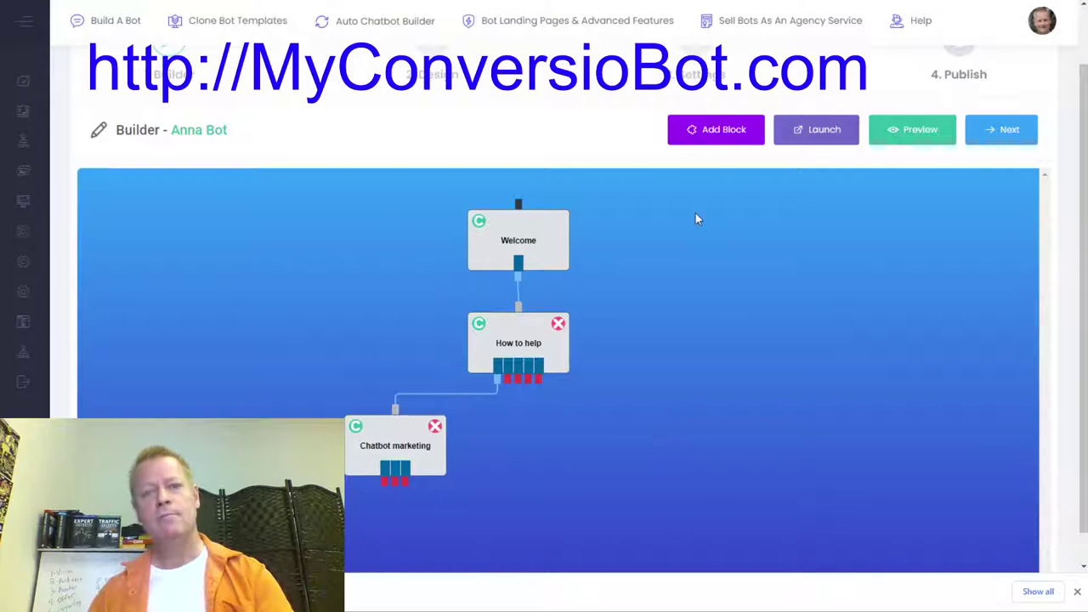
click(721, 136)
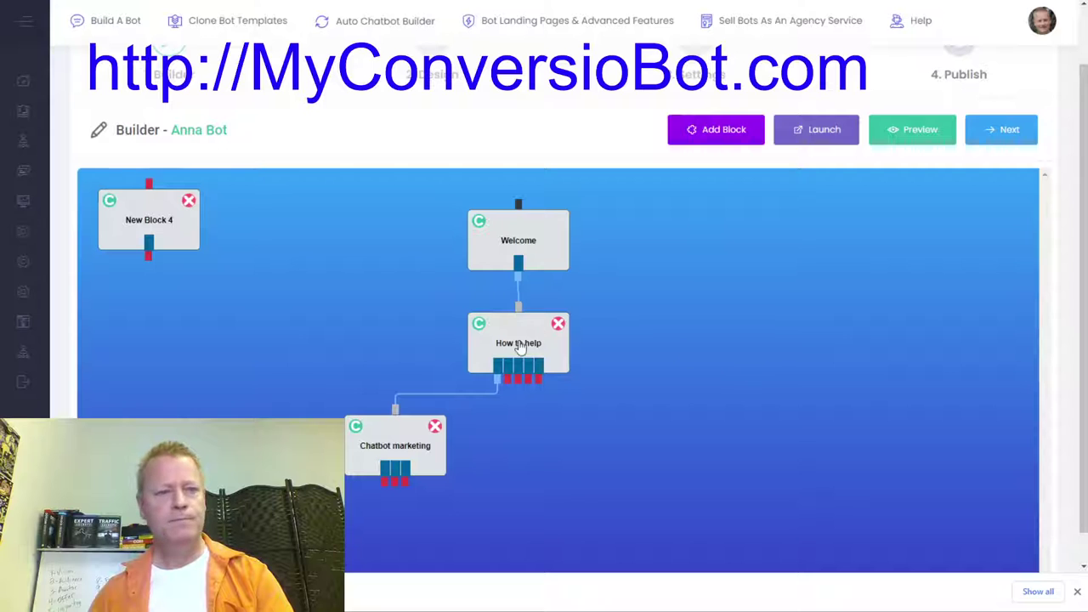
drag(170, 229, 765, 345)
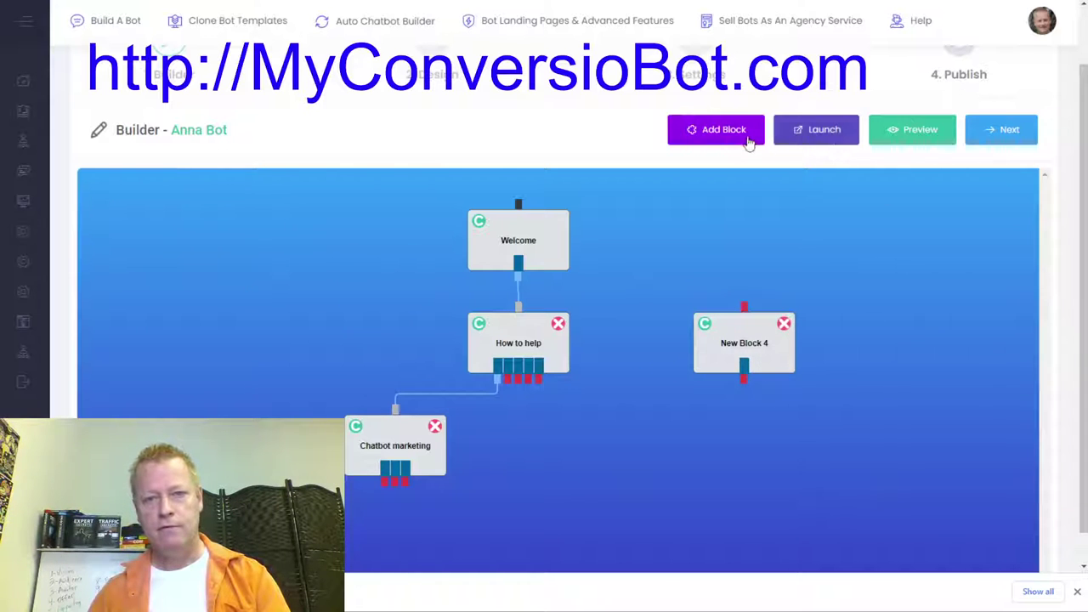
scroll(959, 340, down, 1)
scroll(961, 340, up, 3)
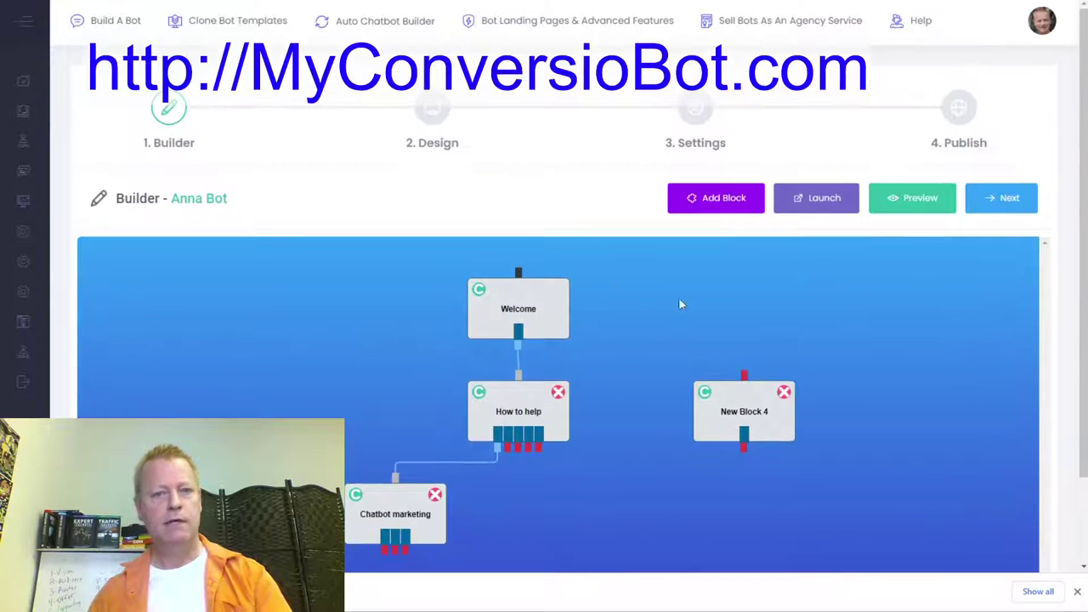
mouse_move(62, 228)
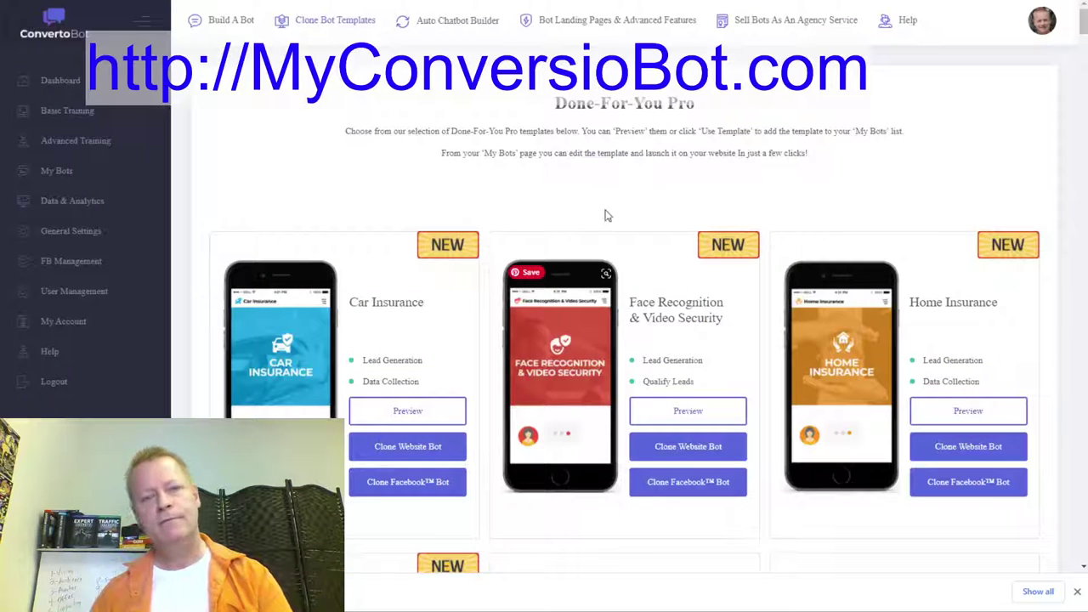
Step: Browse the template categories and filter the gallery to IT & Computing
scroll(639, 213, down, 4)
scroll(639, 213, up, 4)
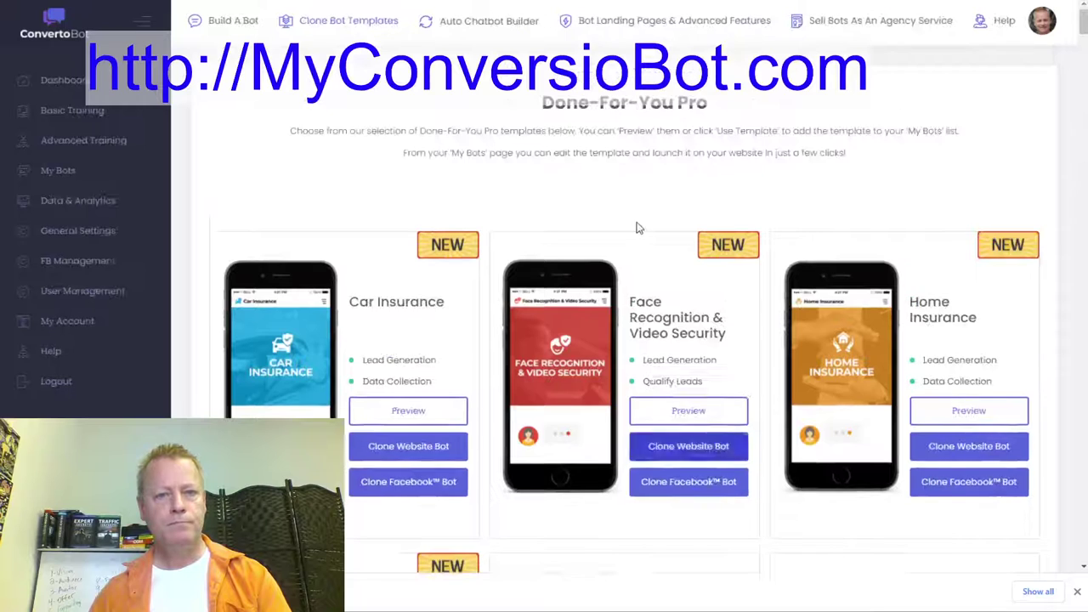
scroll(668, 182, down, 4)
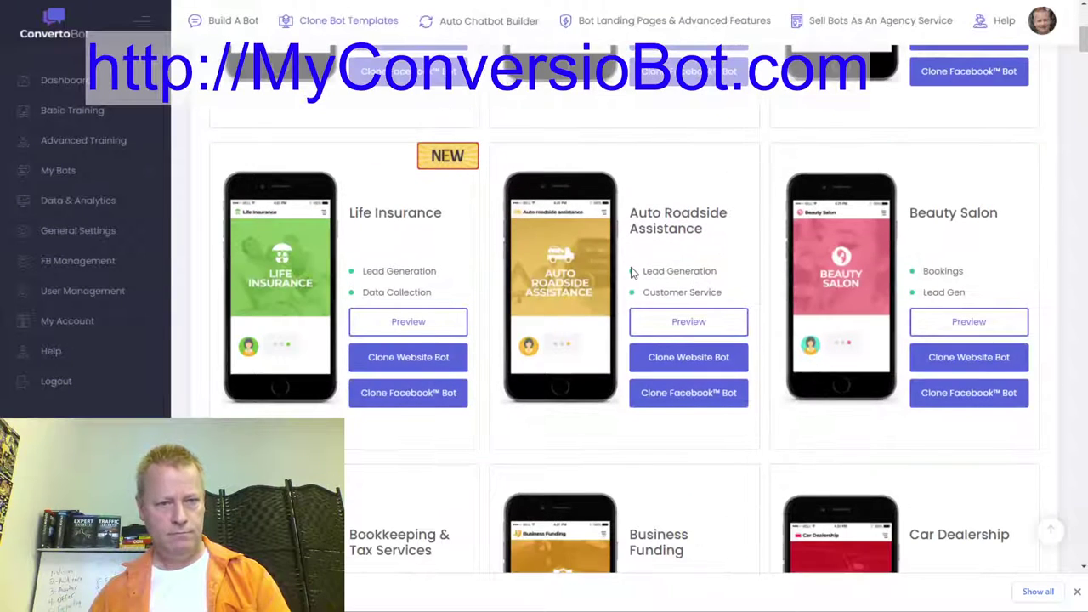
scroll(712, 263, up, 4)
scroll(702, 245, up, 1)
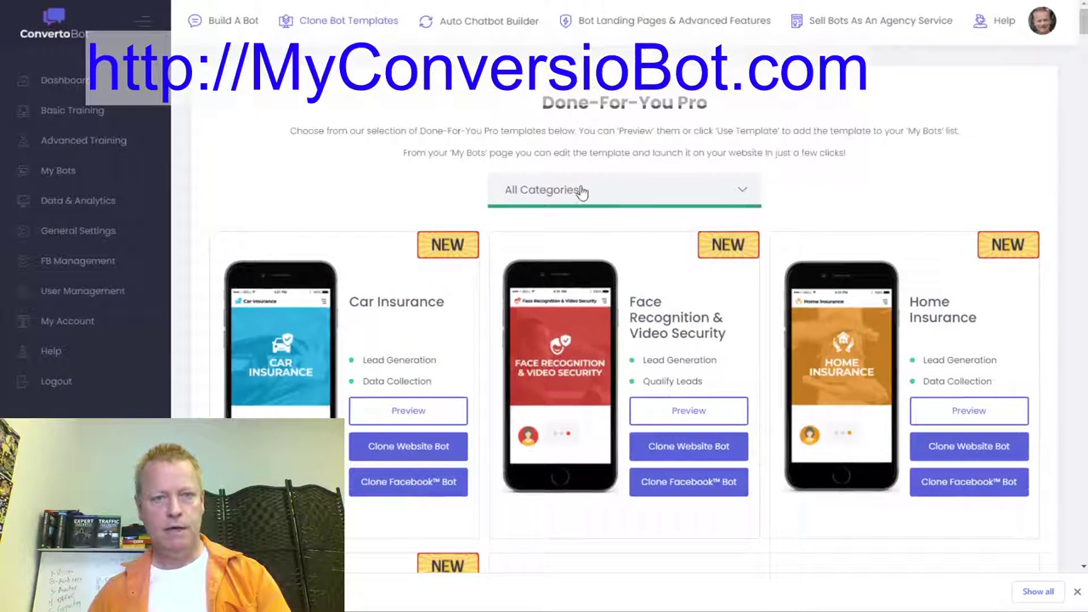
click(578, 190)
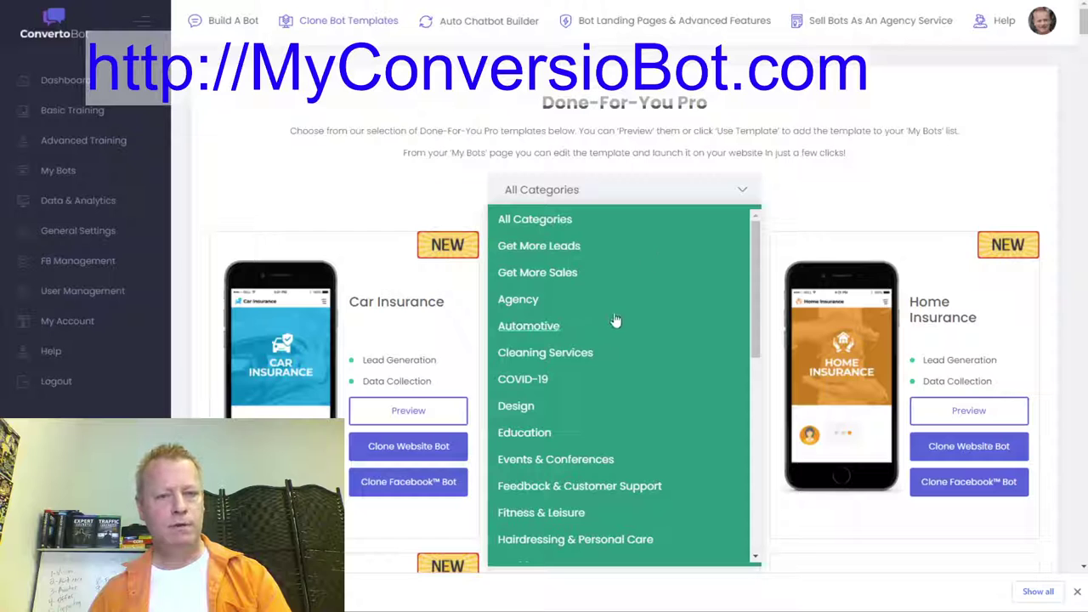
scroll(574, 360, down, 3)
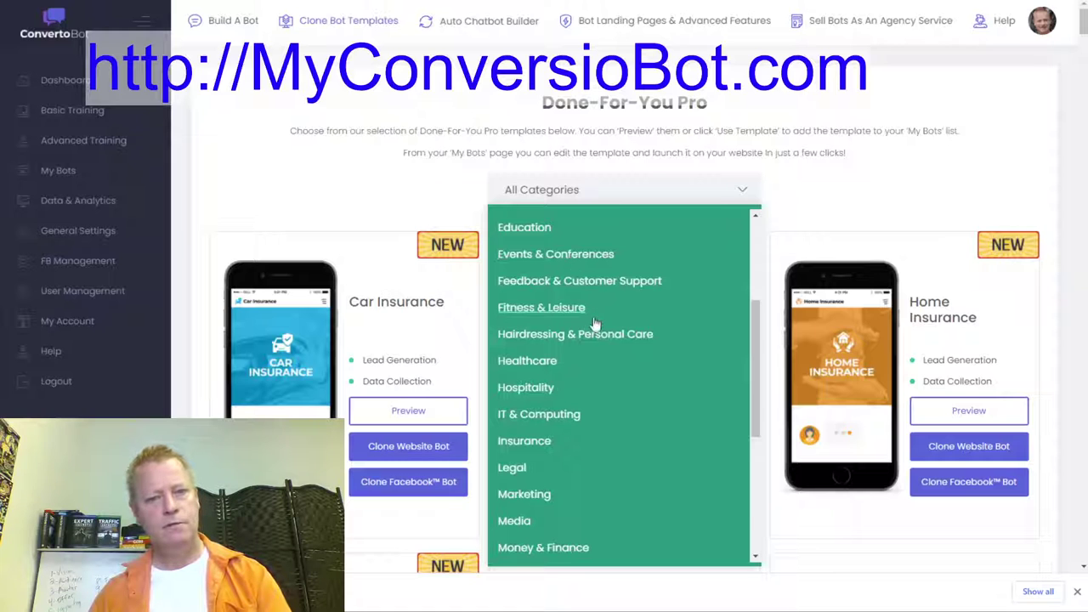
scroll(592, 323, down, 3)
scroll(593, 323, up, 4)
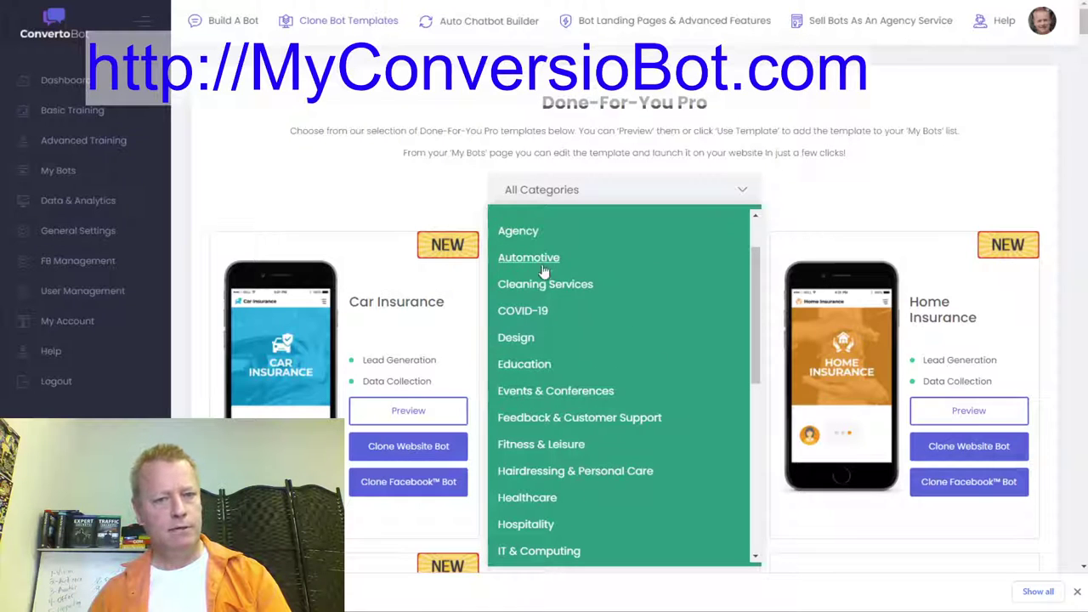
scroll(568, 316, down, 1)
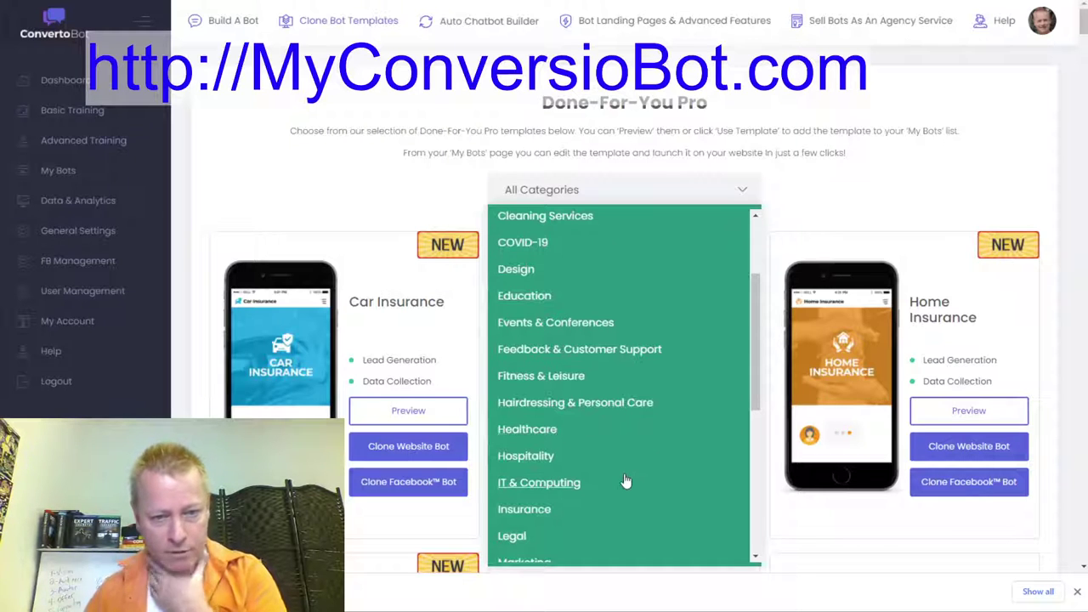
scroll(618, 472, down, 3)
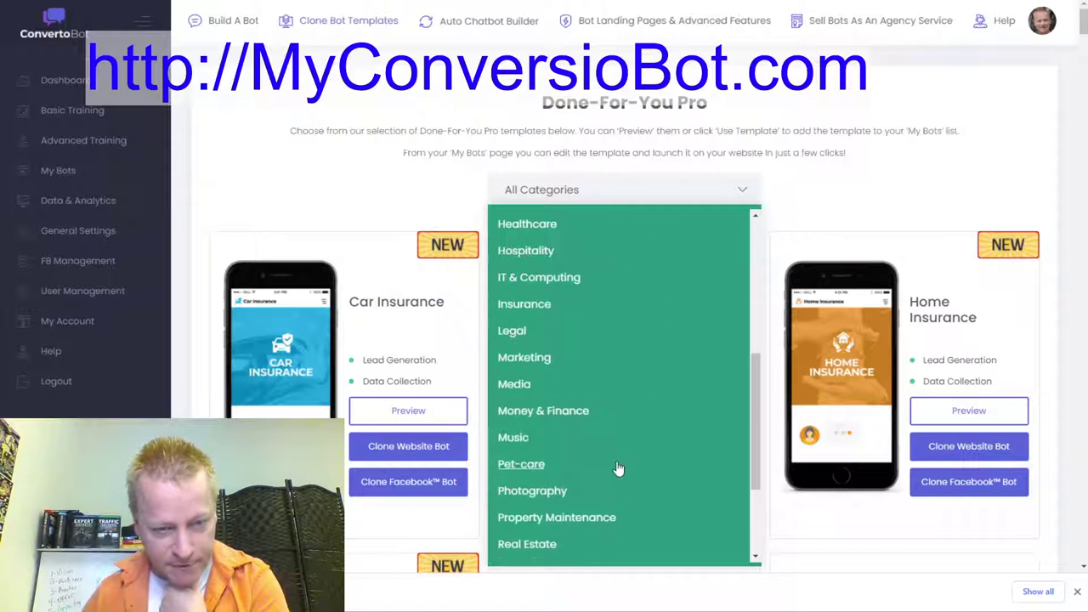
scroll(618, 470, down, 2)
scroll(619, 469, down, 3)
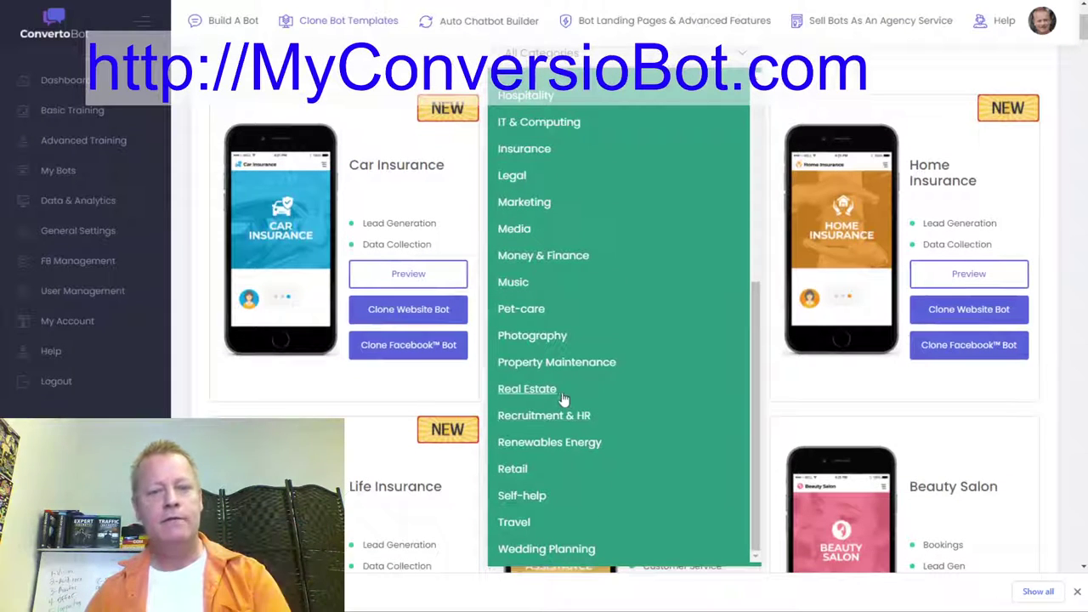
scroll(639, 370, down, 3)
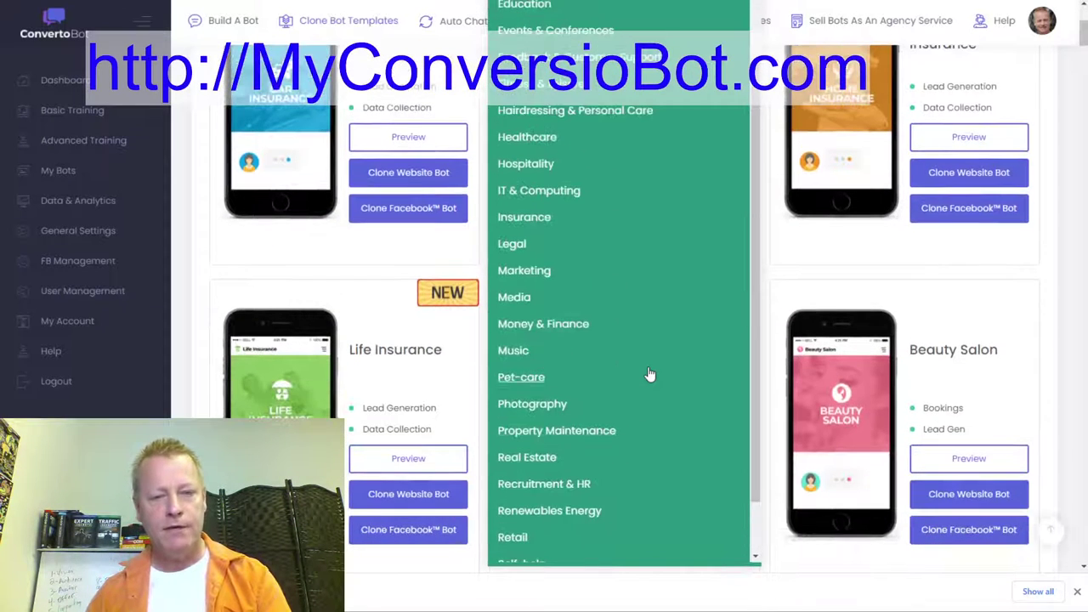
scroll(629, 452, up, 5)
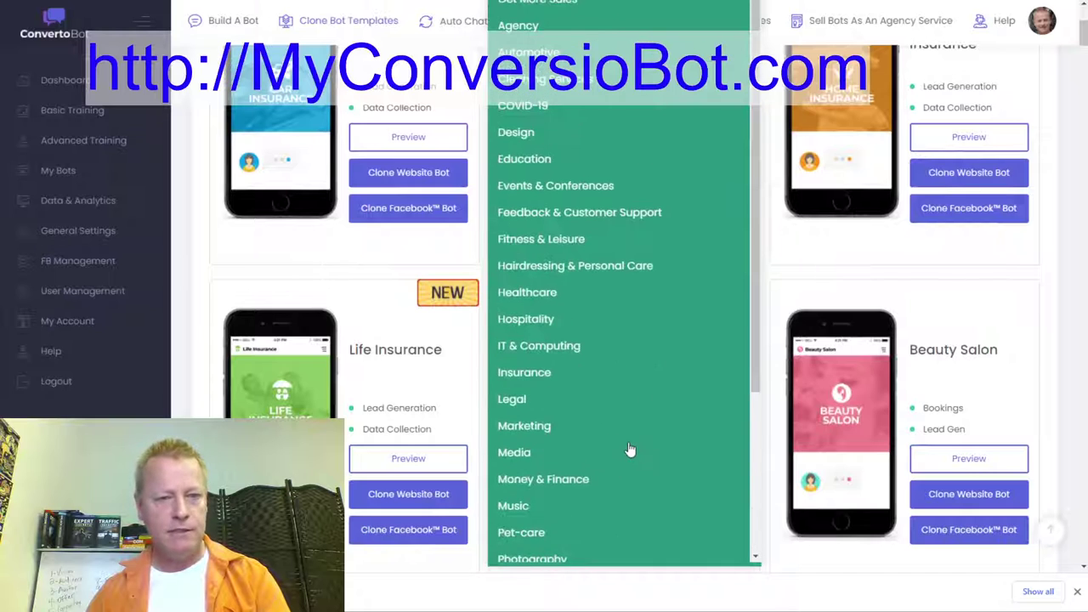
click(539, 348)
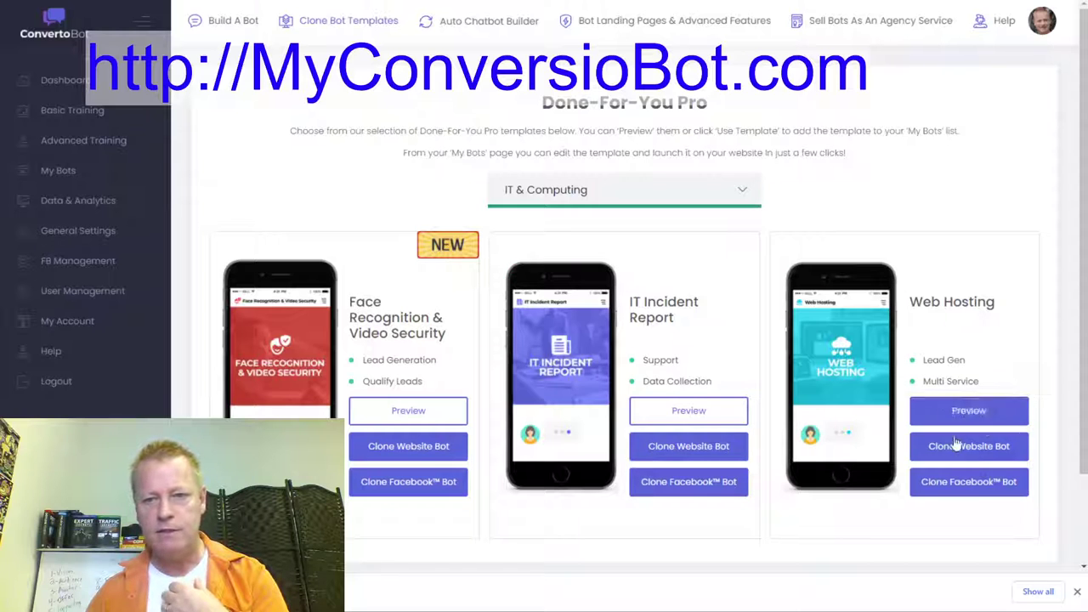
Step: Switch the category filter to Agency and clone the ChatBot Agency website bot
click(573, 194)
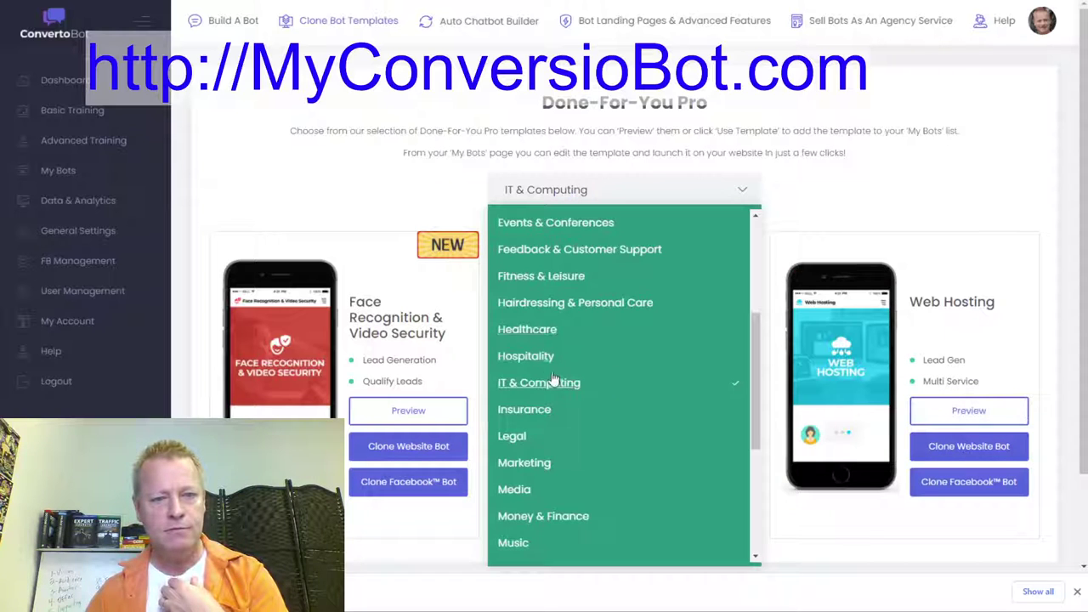
scroll(626, 364, up, 3)
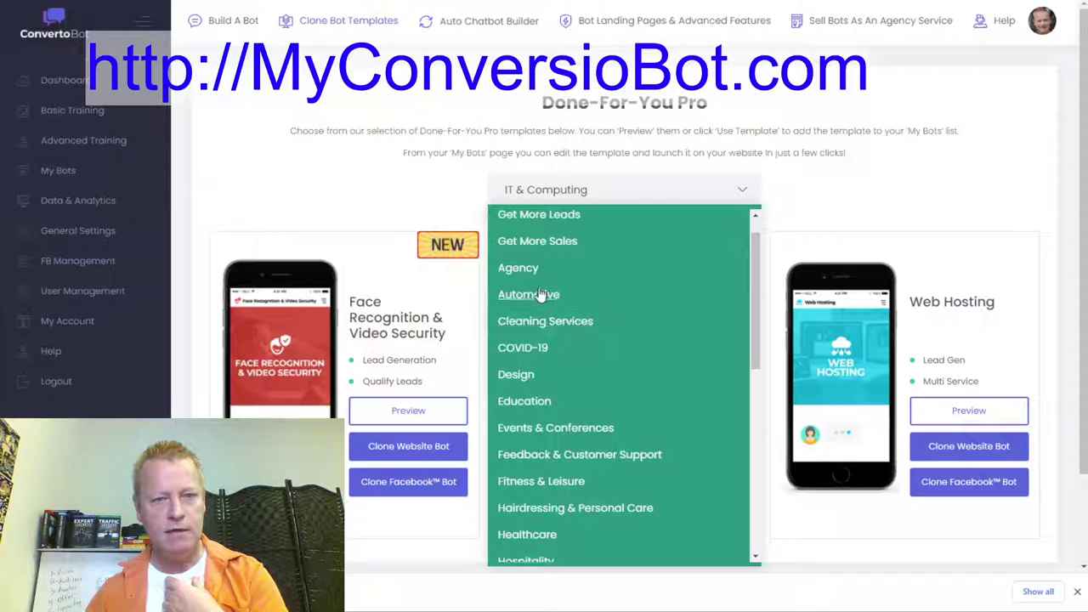
click(518, 270)
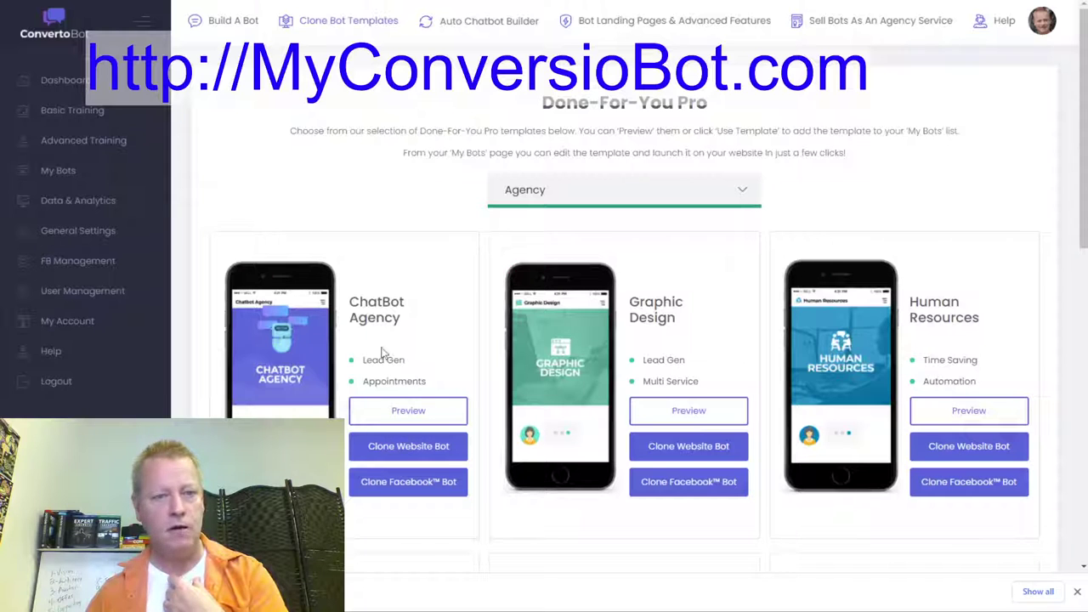
click(415, 453)
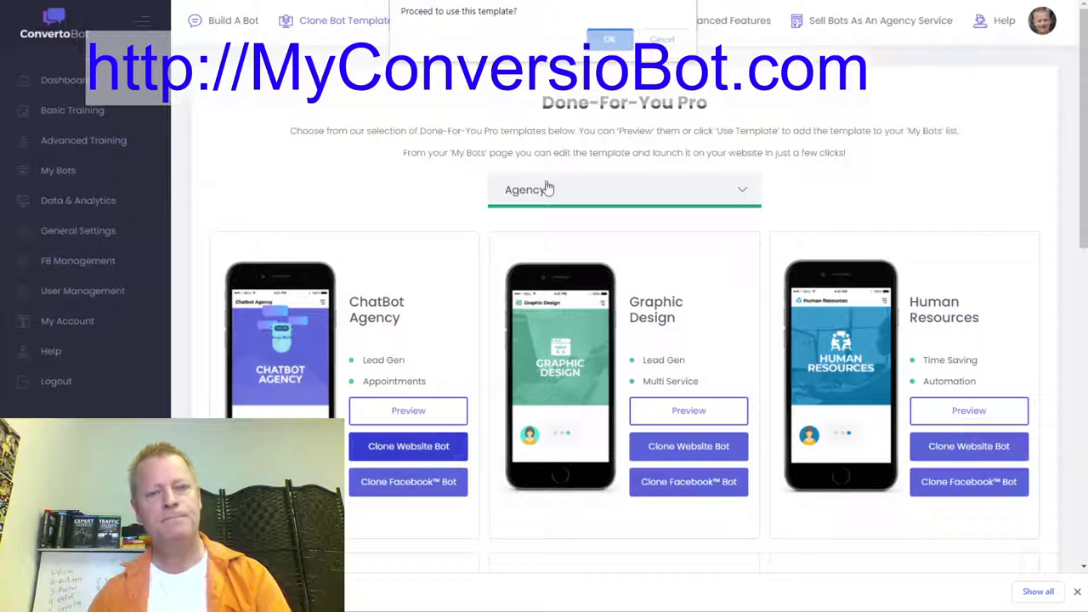
Step: Accept the ChatBot Agency template and open the cloned bot's Intro block messages
click(610, 40)
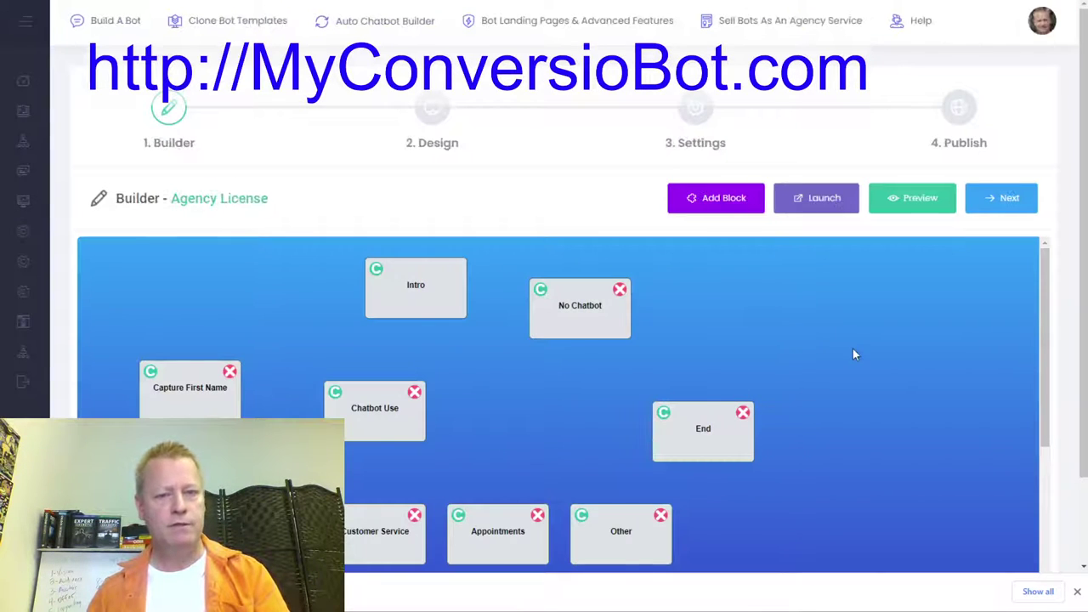
click(429, 299)
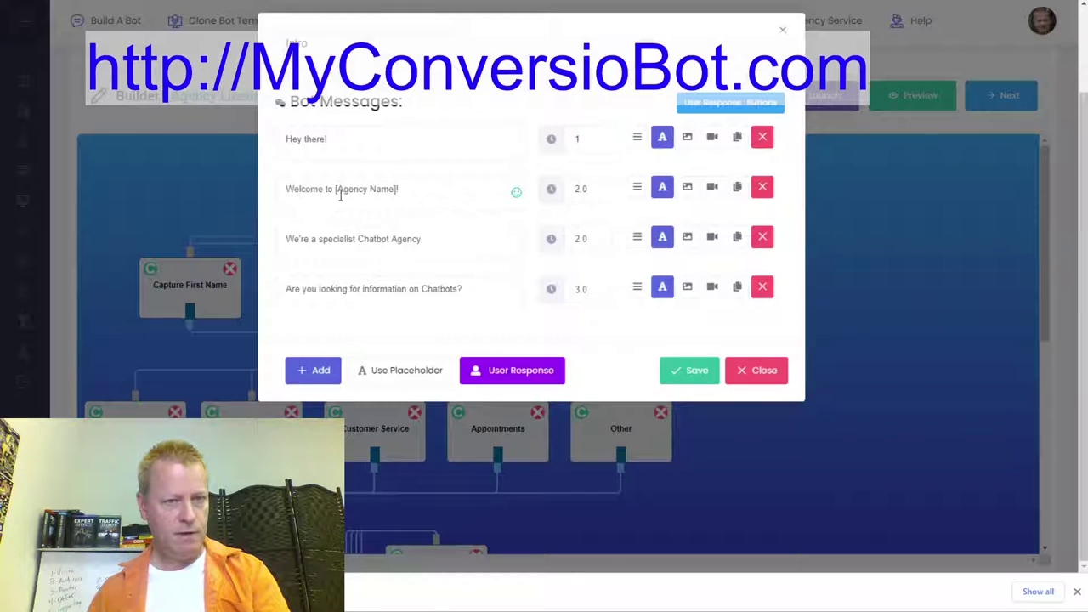
Step: Replace '[Agency Name]!' in the Intro's second message with 'my blog' and save the block
drag(419, 198, 336, 189)
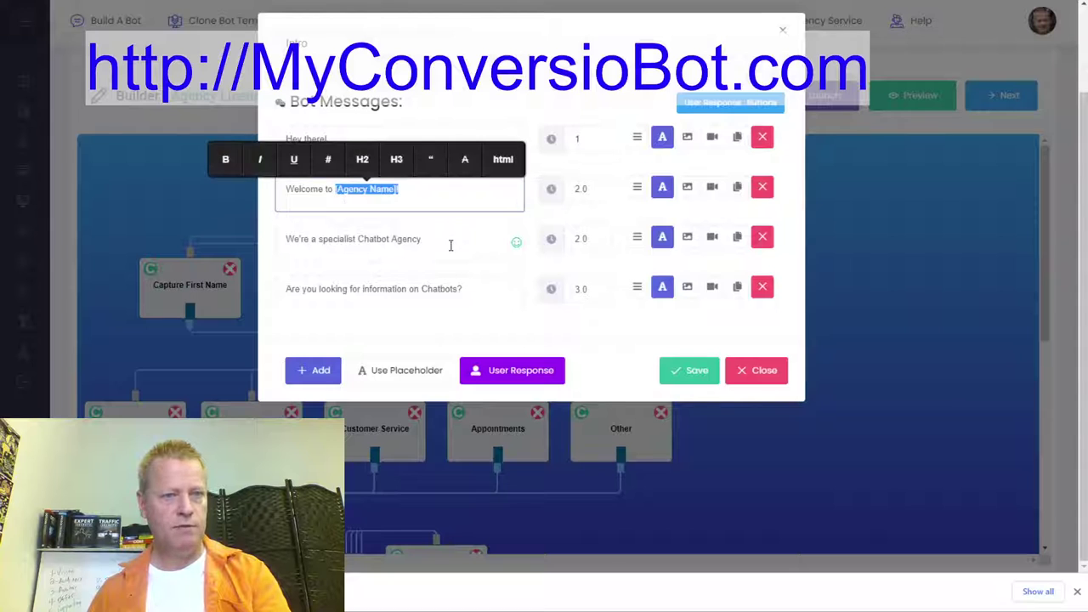
text(my blog)
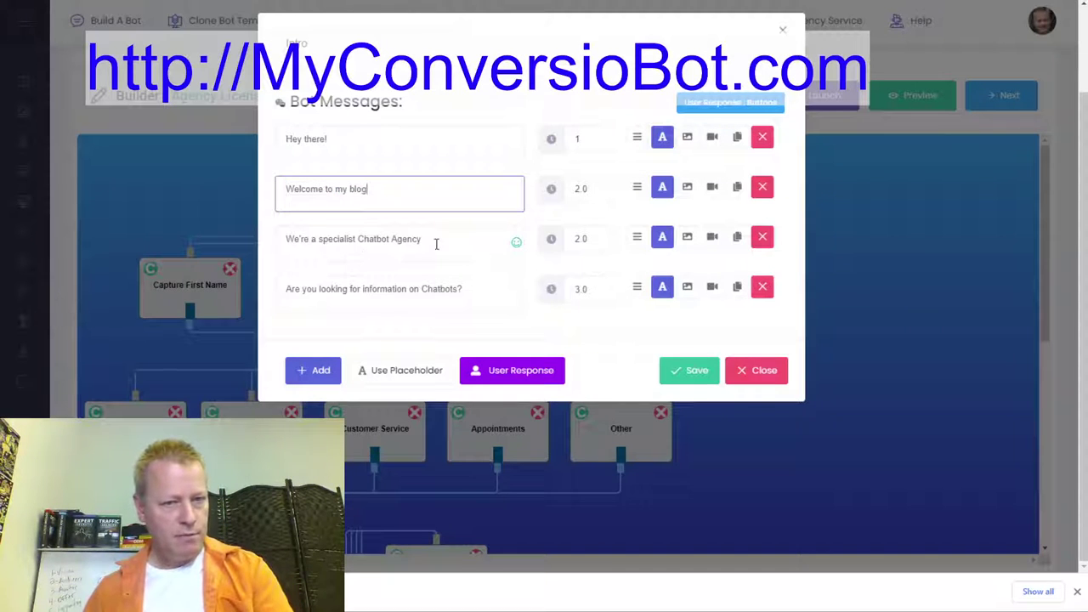
click(449, 250)
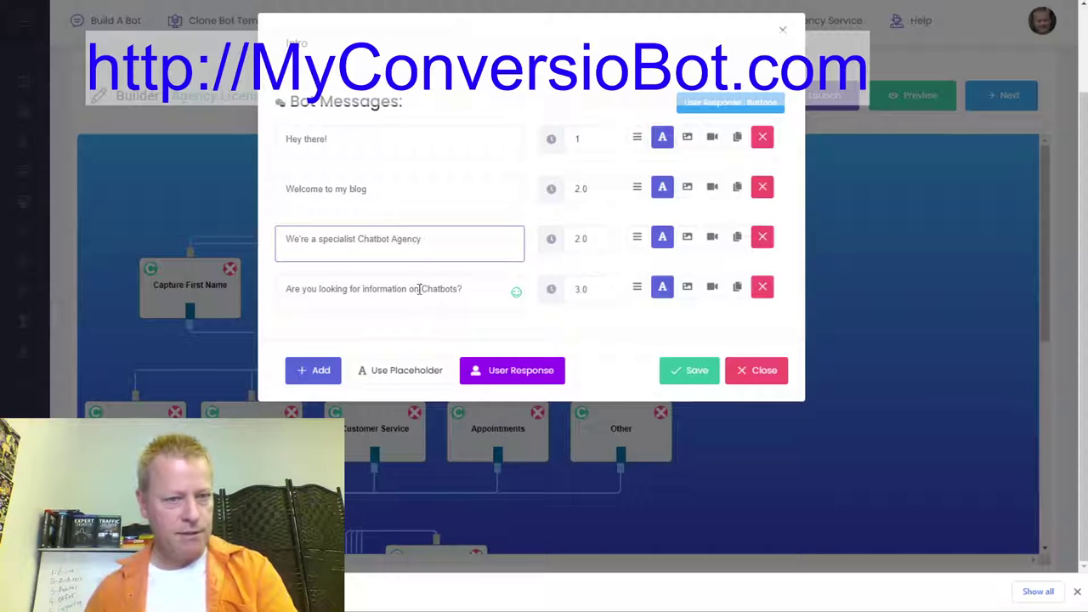
click(689, 370)
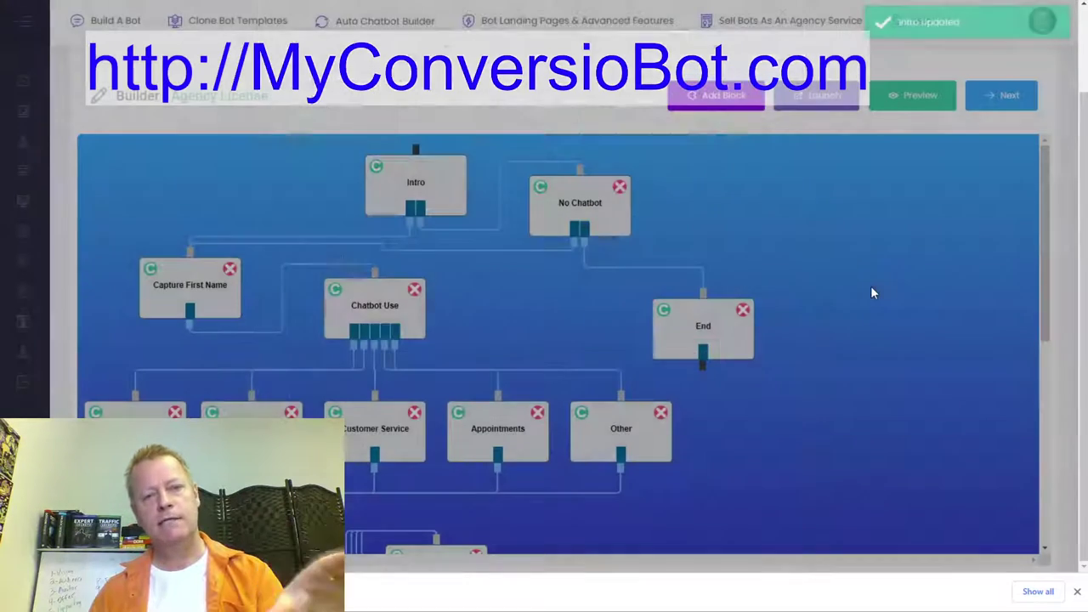
Step: Go to the bot's 2. Design step and scroll to the Overlay Text and Bot Icon settings
scroll(855, 145, up, 2)
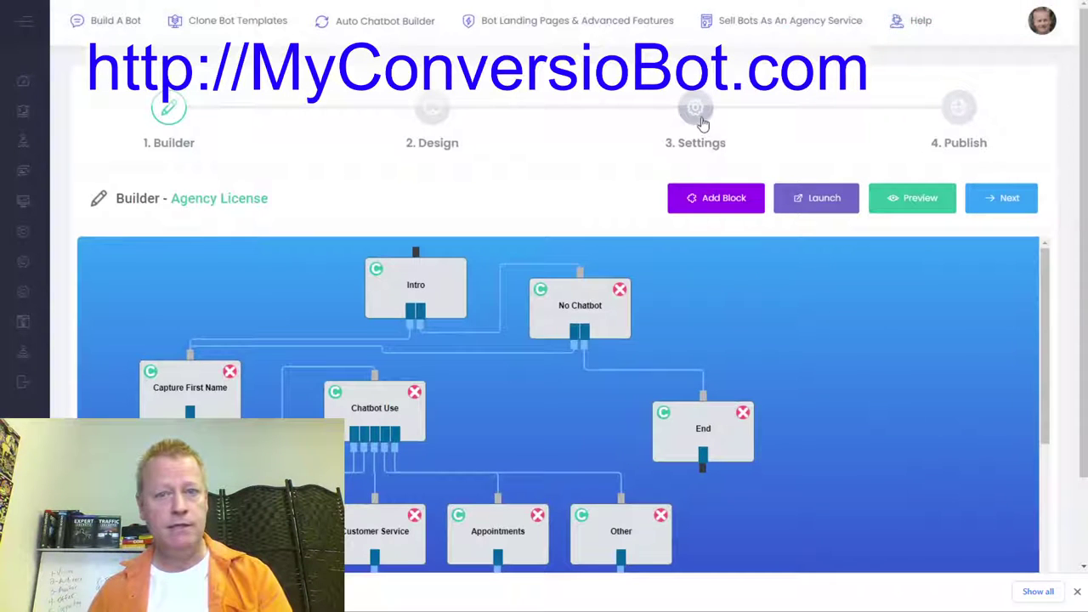
click(494, 96)
scroll(553, 280, down, 3)
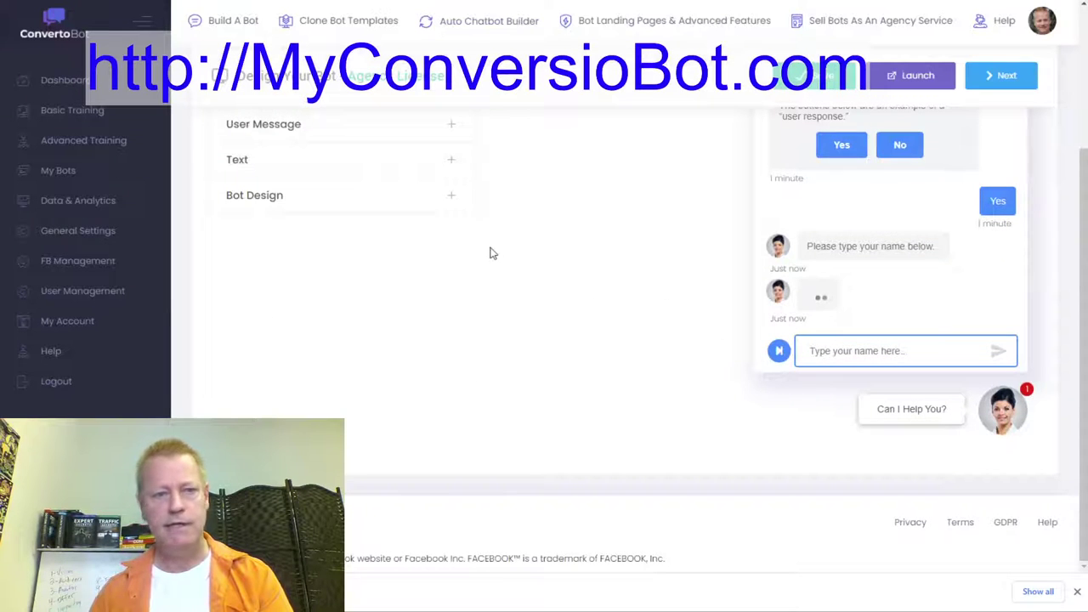
scroll(491, 250, up, 3)
scroll(527, 347, down, 5)
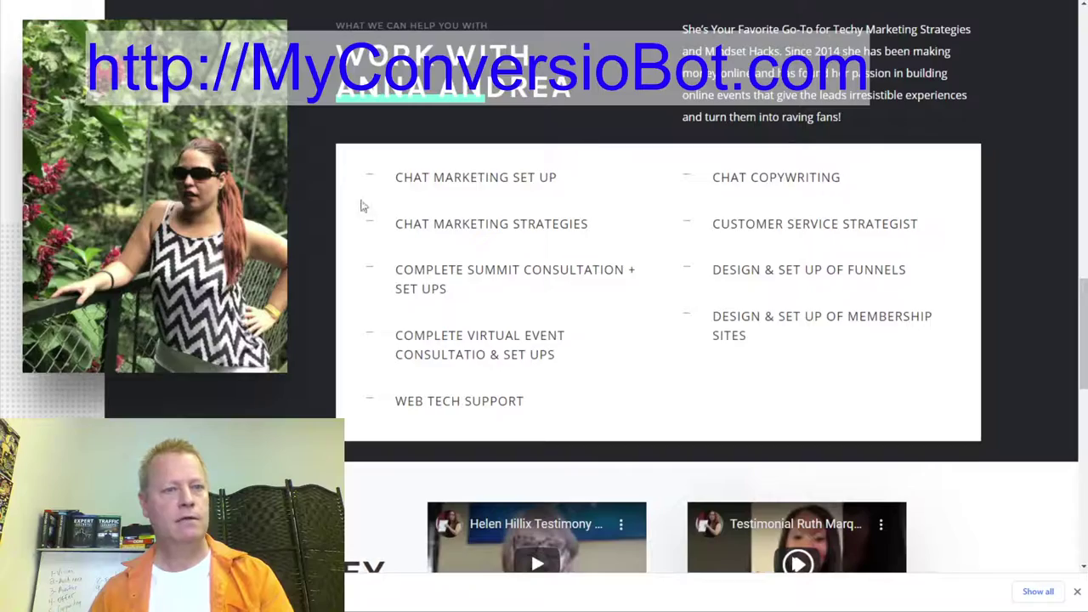
scroll(360, 204, down, 5)
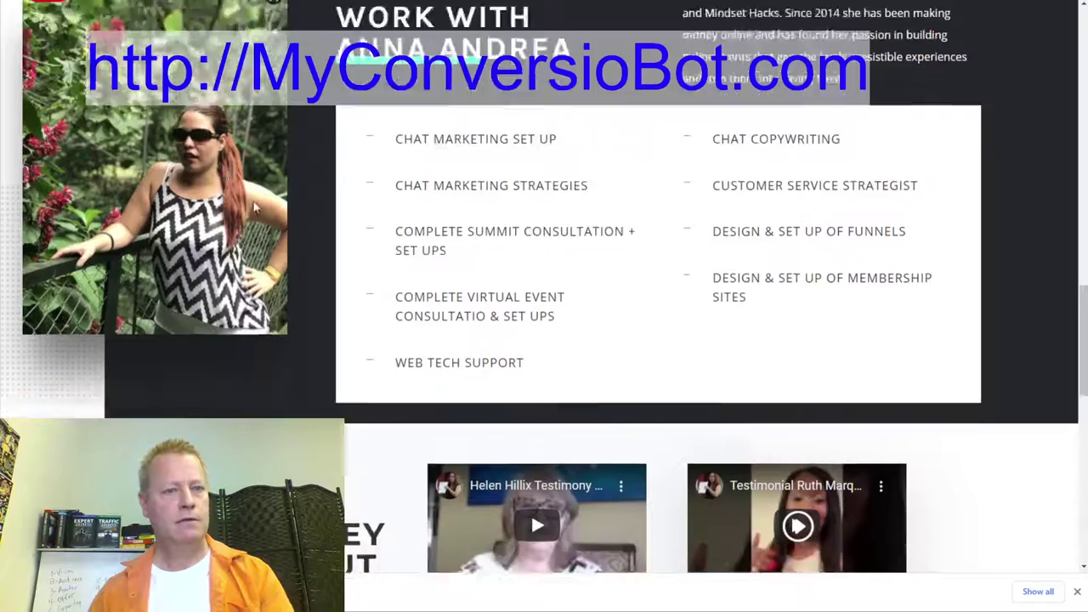
scroll(265, 199, up, 10)
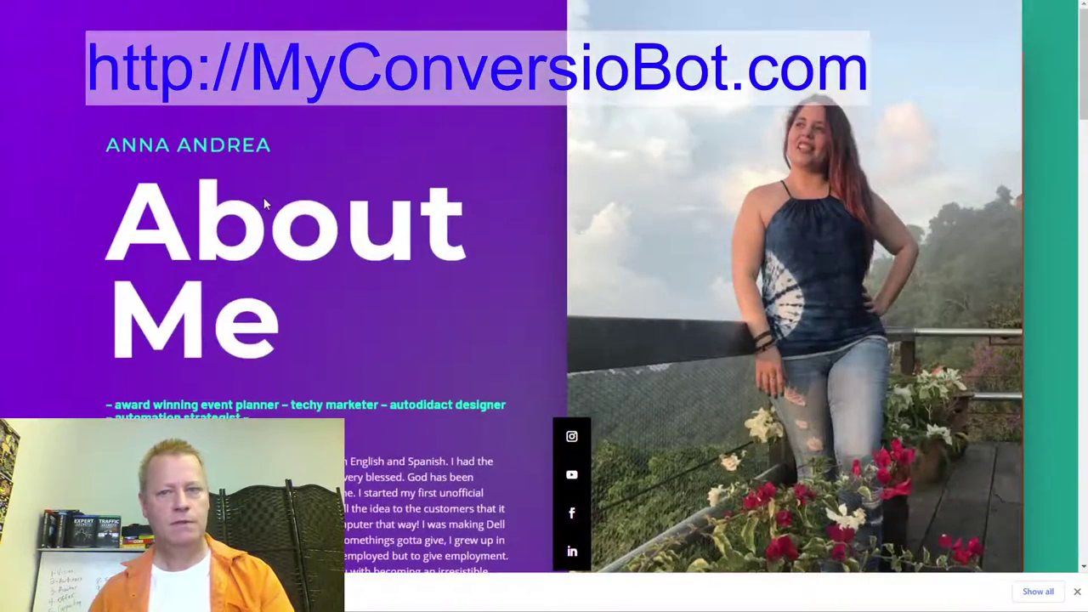
scroll(852, 194, down, 2)
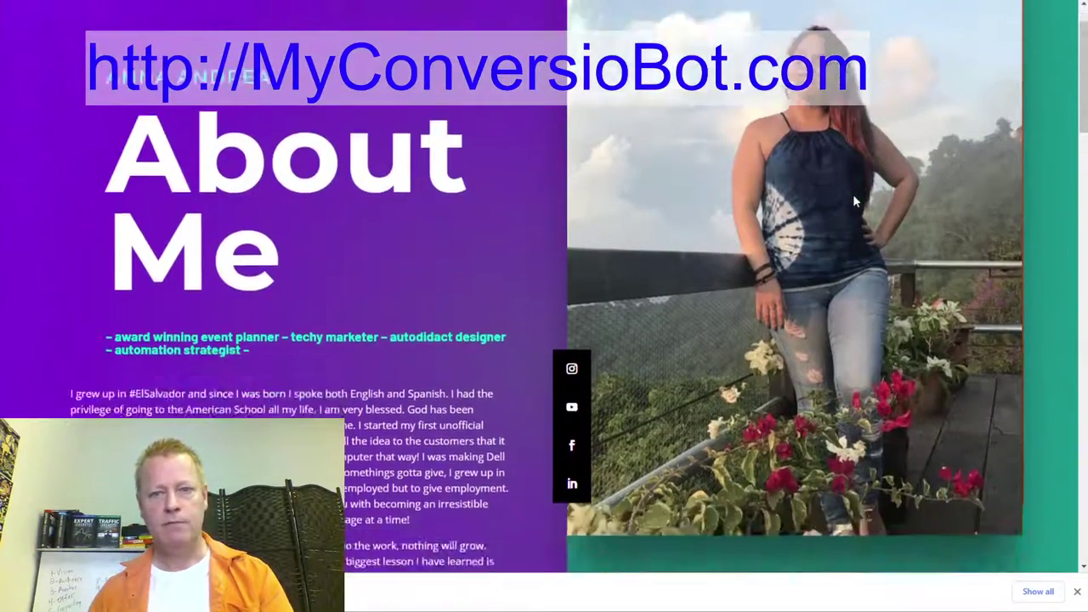
scroll(852, 193, up, 2)
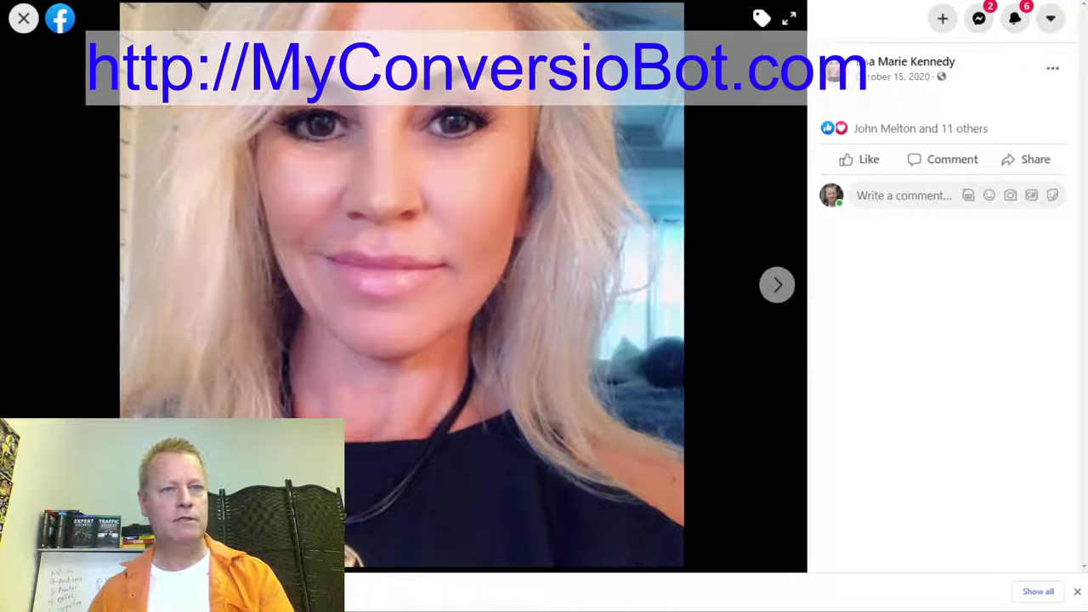
Step: Search Facebook for the website owner's name and open her profile
click(23, 18)
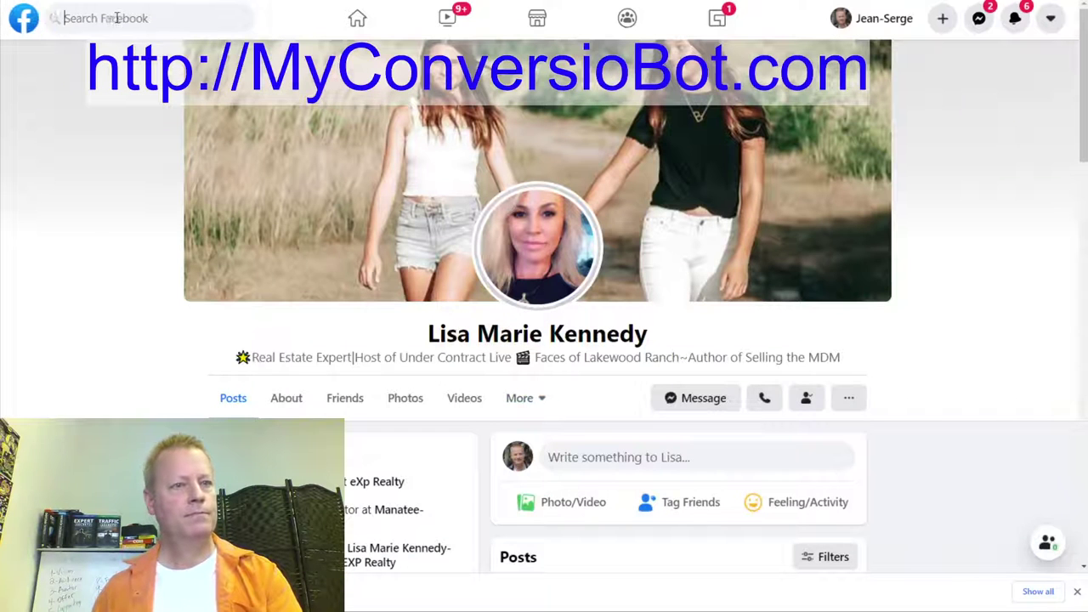
click(116, 18)
text(anna a)
click(98, 64)
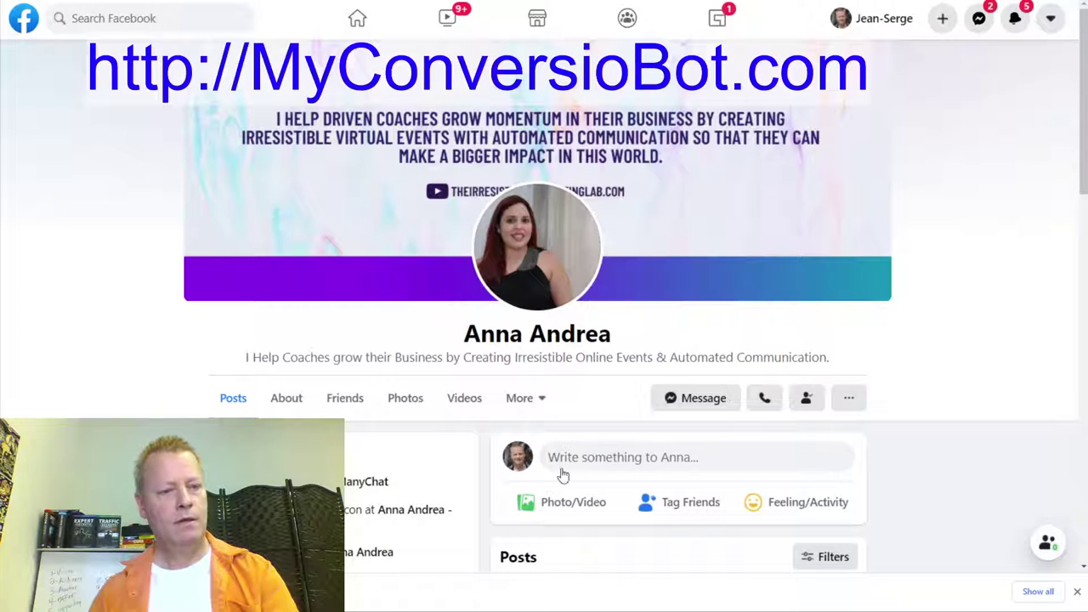
Step: Open her profile picture full-size and snip a capture of her face
click(573, 292)
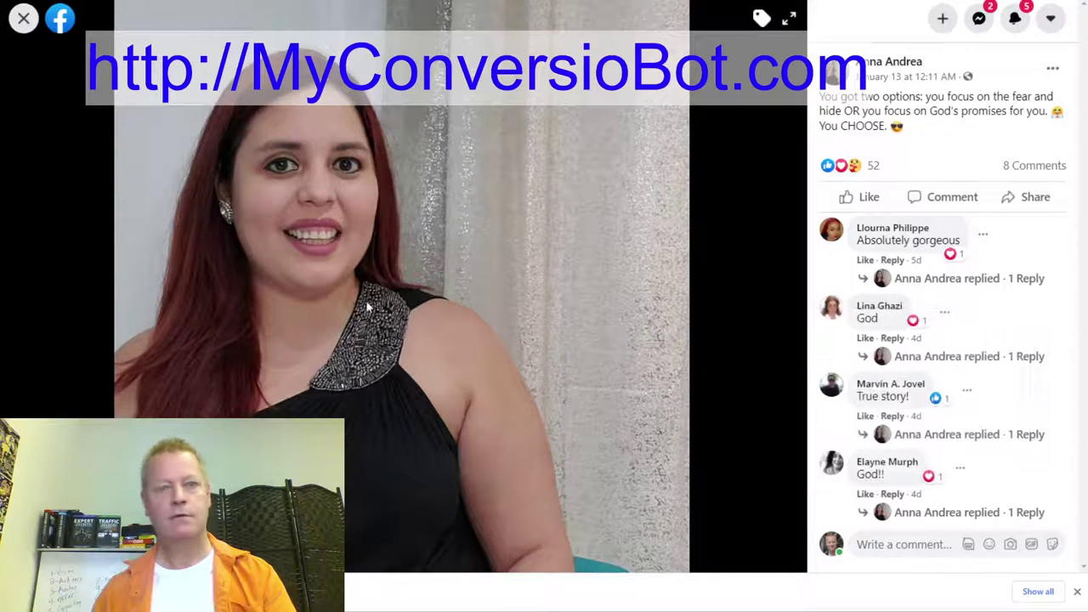
click(783, 340)
drag(116, 16, 514, 413)
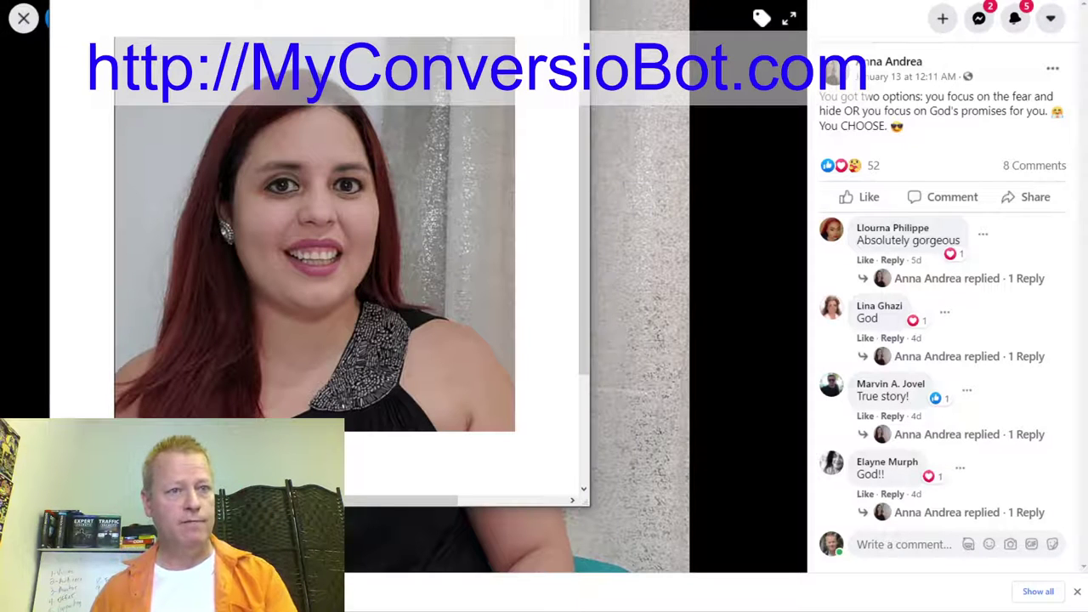
Step: Save the snipped face as a JPEG named after the coach and close the Facebook photo viewer
key(ctrl+s)
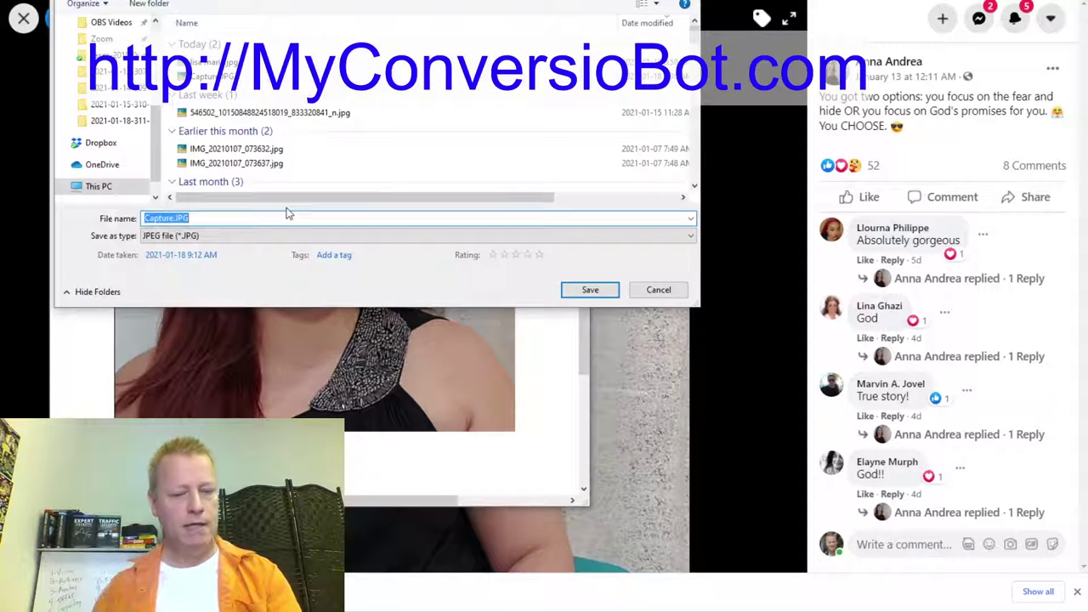
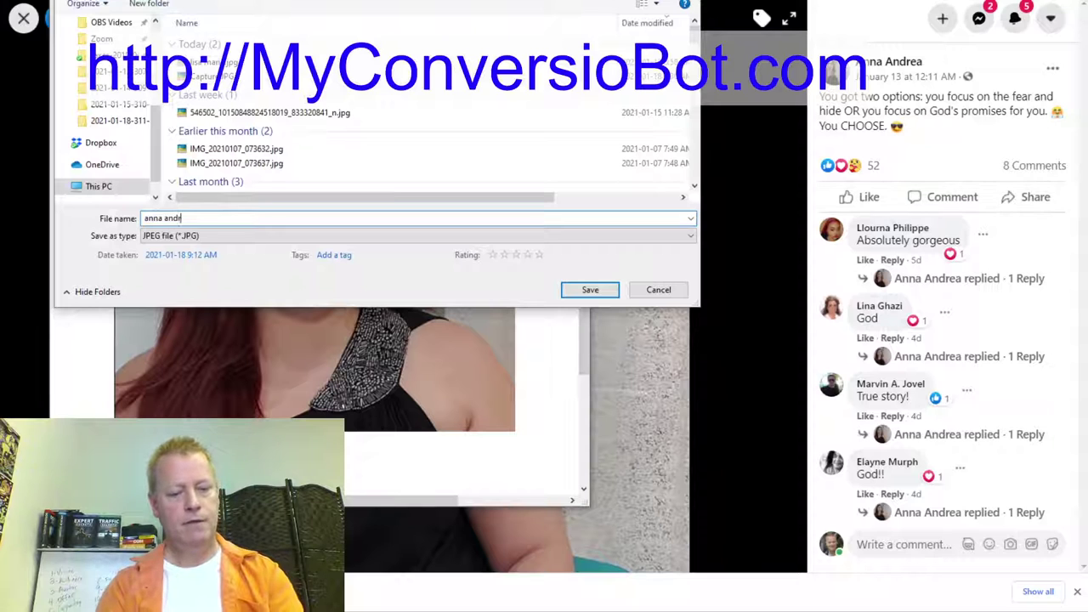
key(Return)
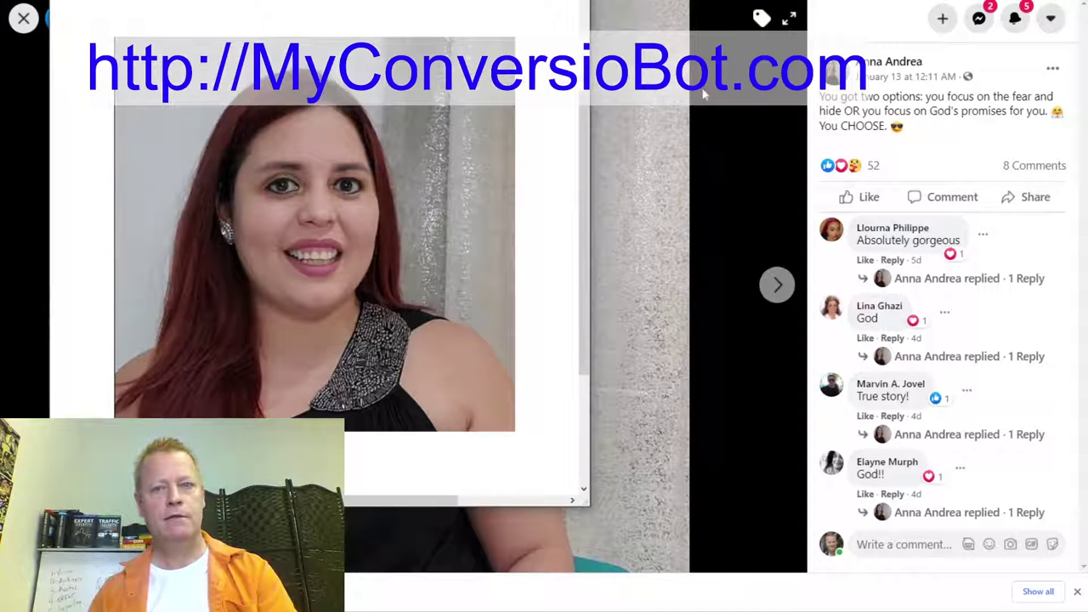
click(24, 17)
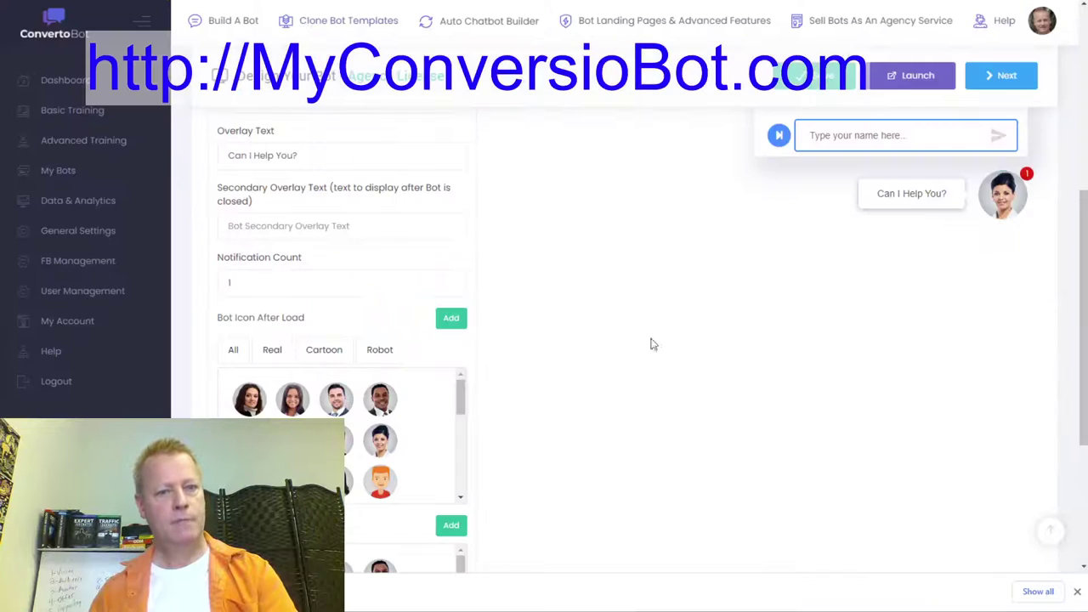
click(451, 317)
Step: Try uploading the portrait photo from the computer as the after-load bot icon
click(466, 102)
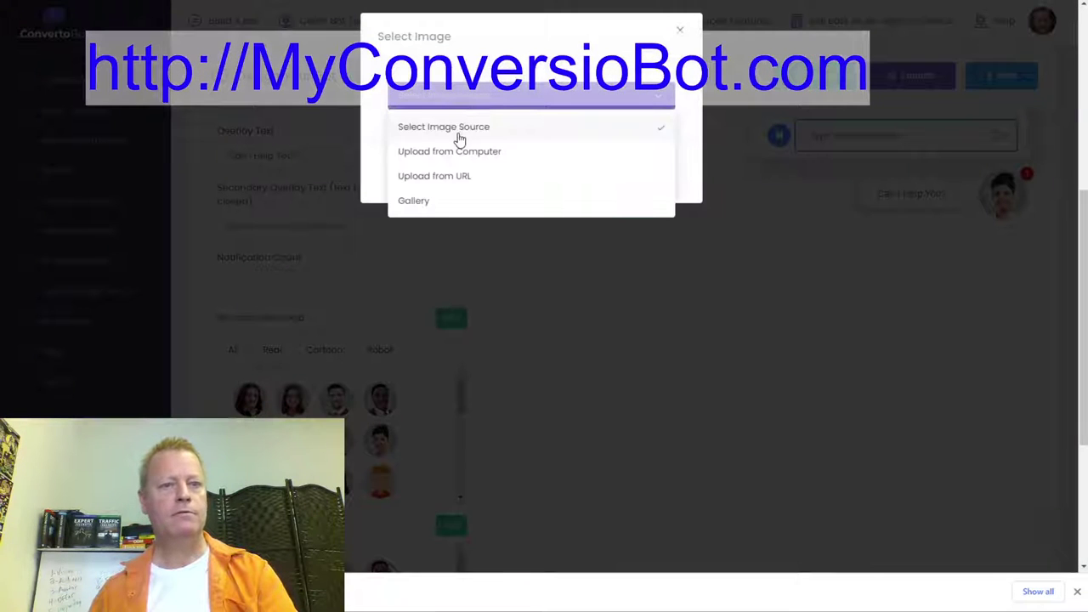
click(442, 178)
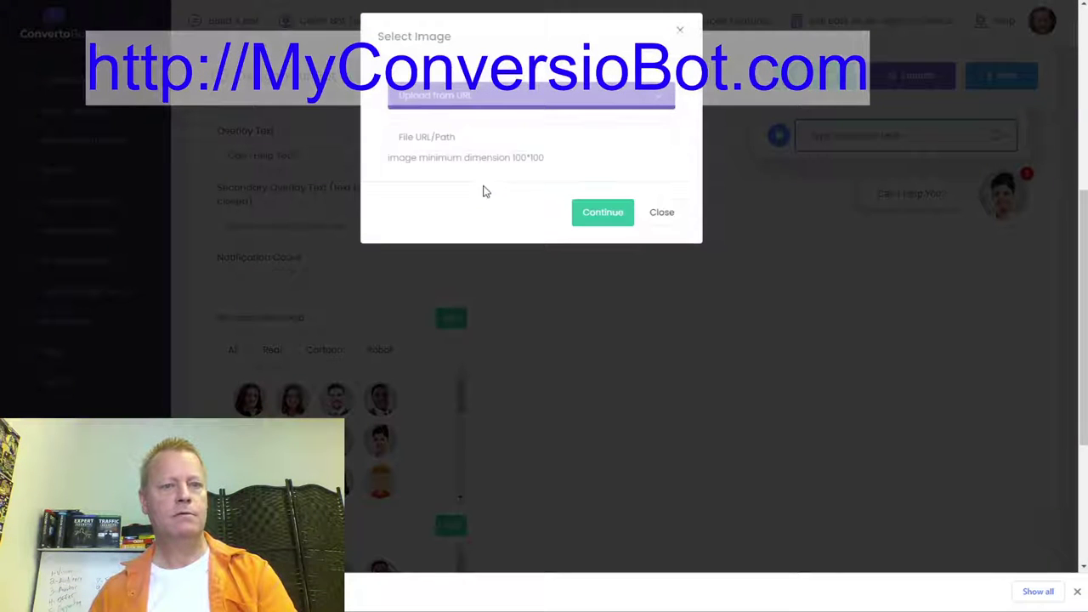
click(475, 102)
click(459, 152)
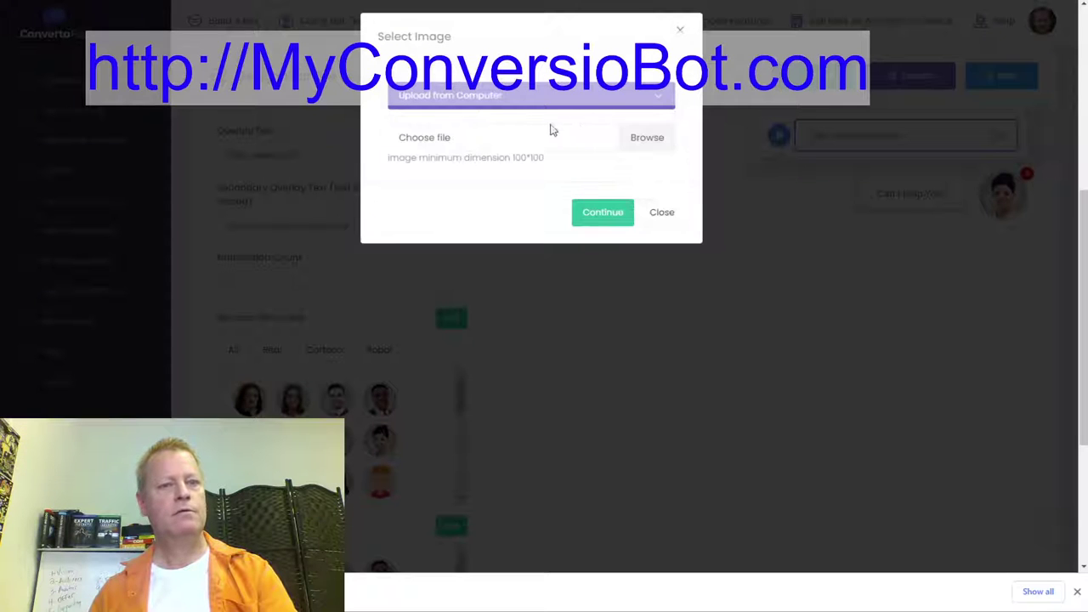
click(661, 140)
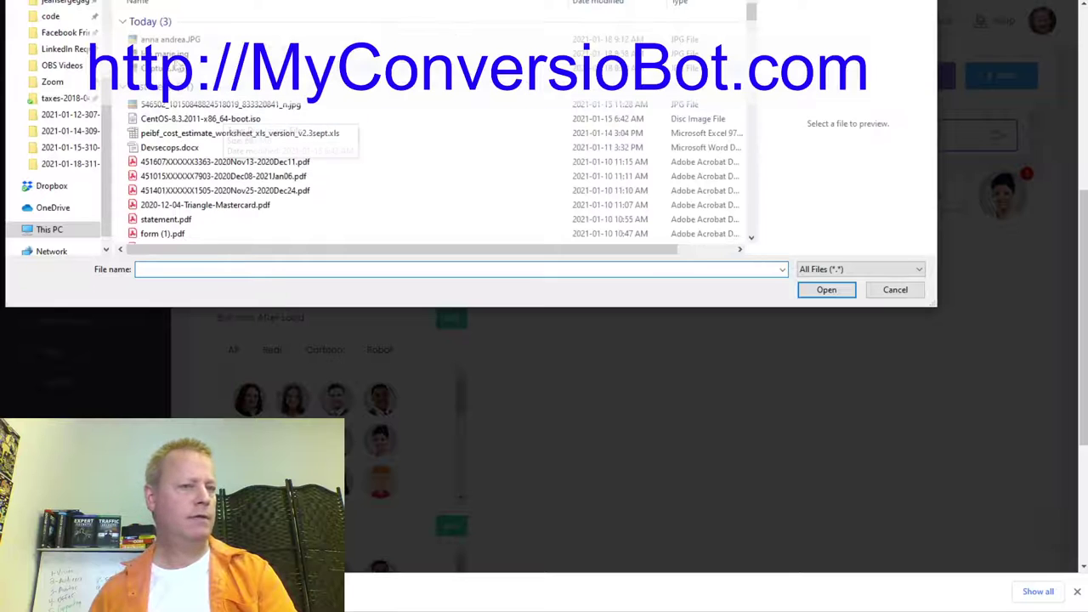
click(170, 39)
click(826, 290)
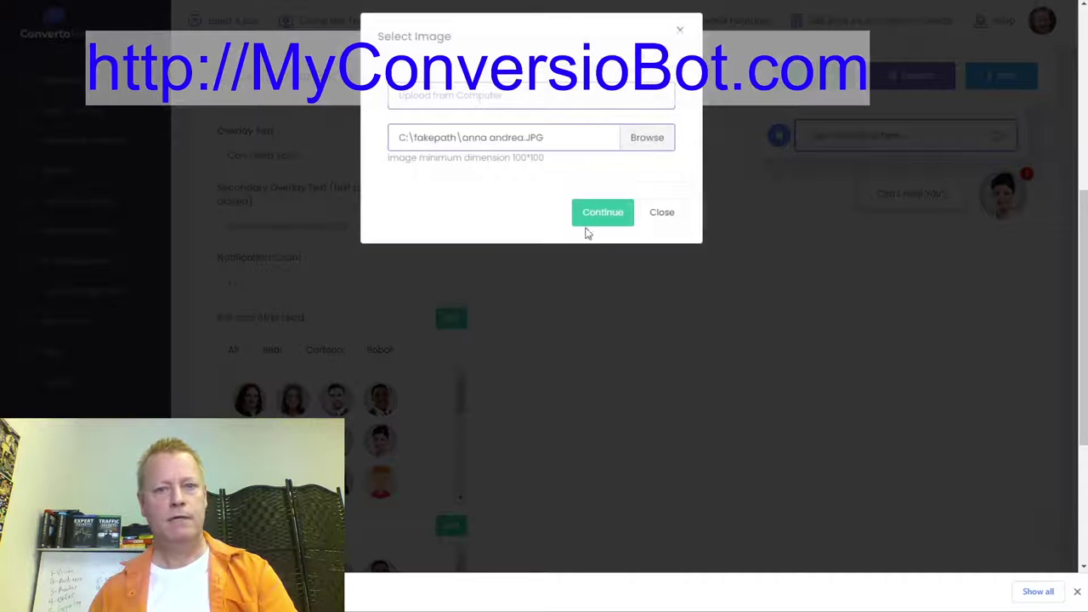
click(605, 223)
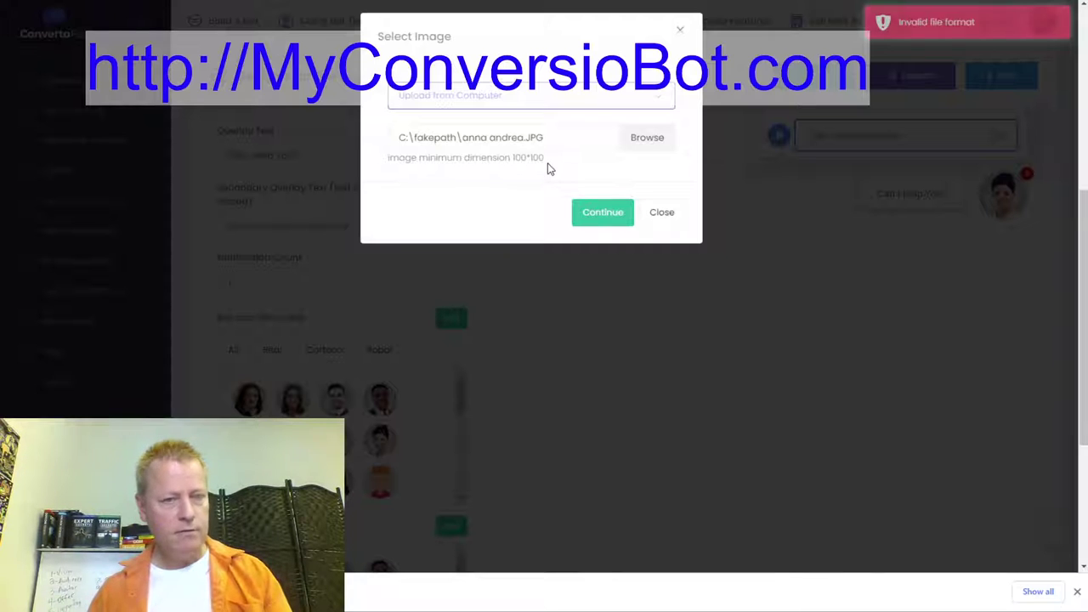
Step: Rename the portrait file's extension to lowercase .jpg and upload it as the bot icon
click(634, 140)
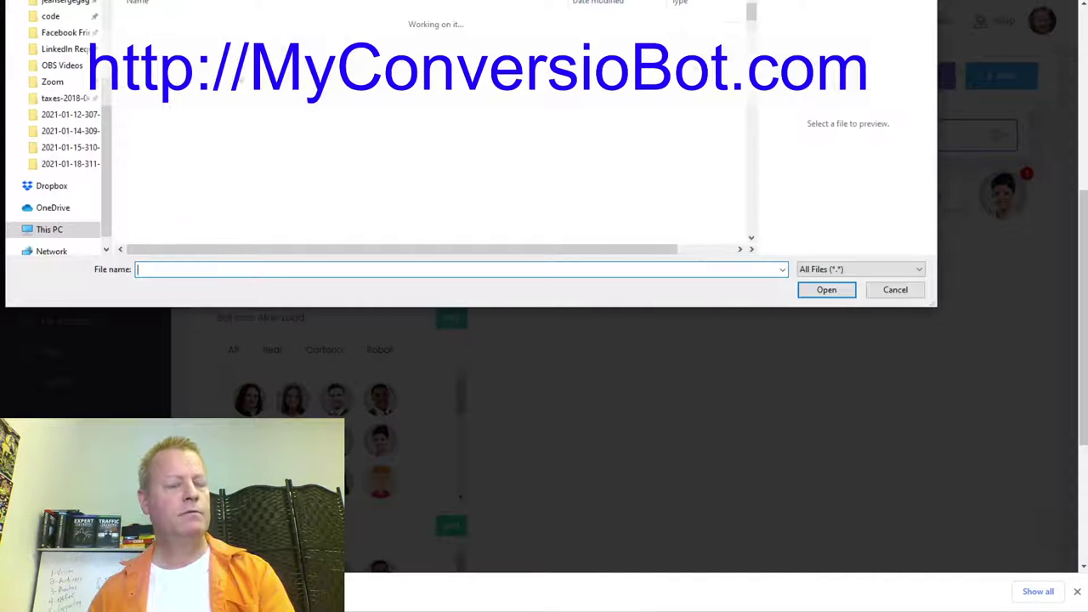
click(170, 40)
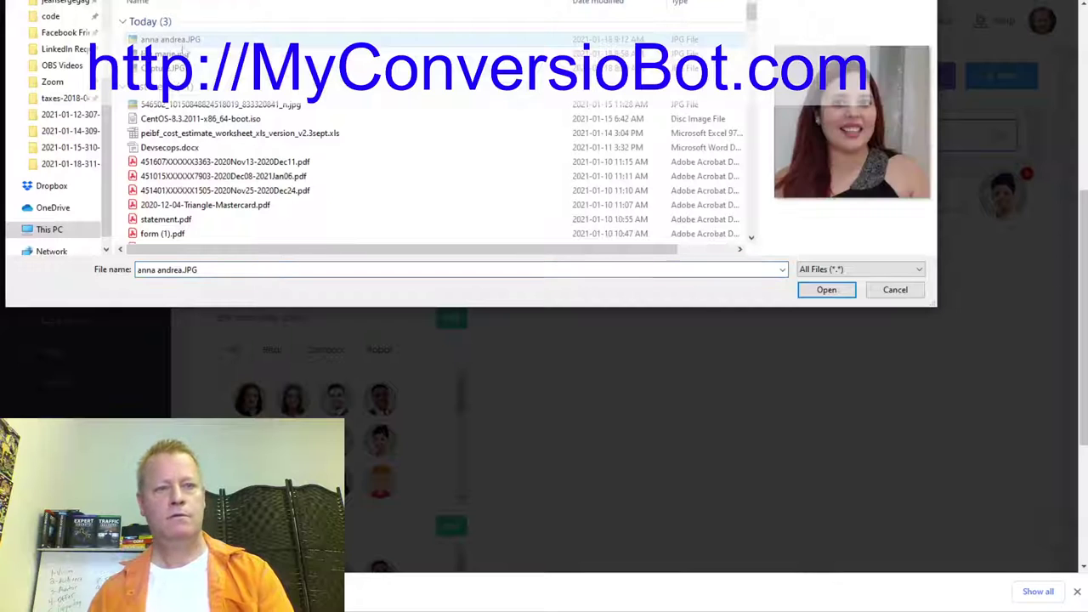
click(205, 40)
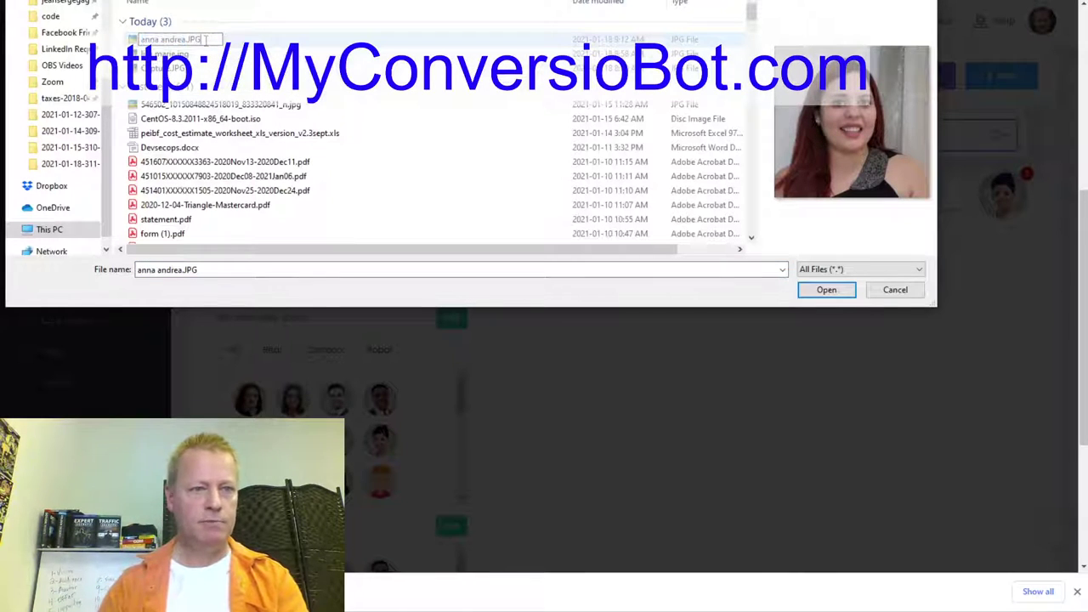
key(BackSpace)
key(BackSpace)
key(BackSpace)
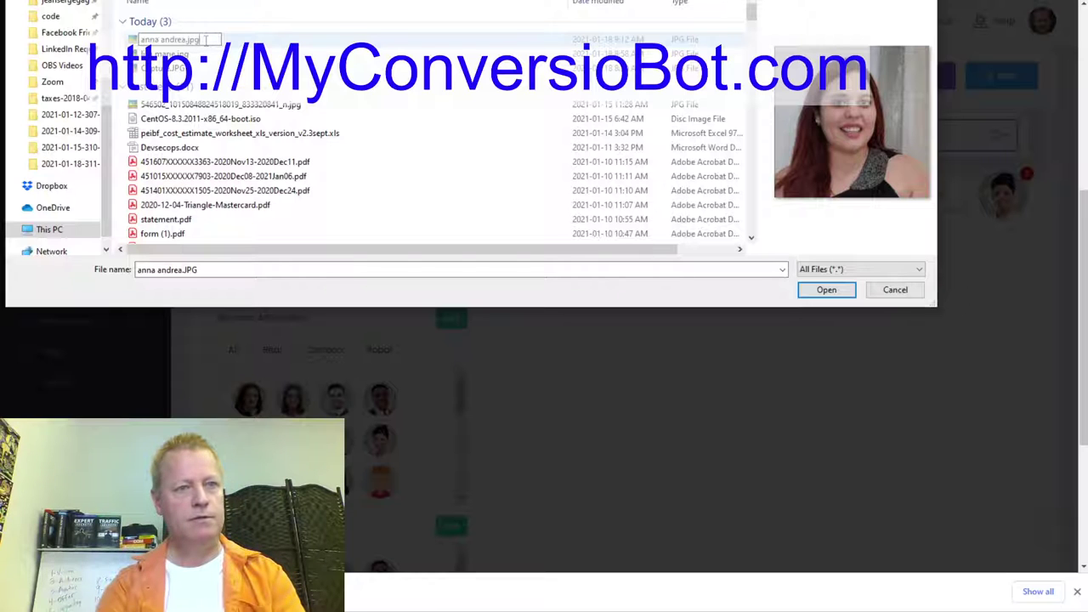
key(Return)
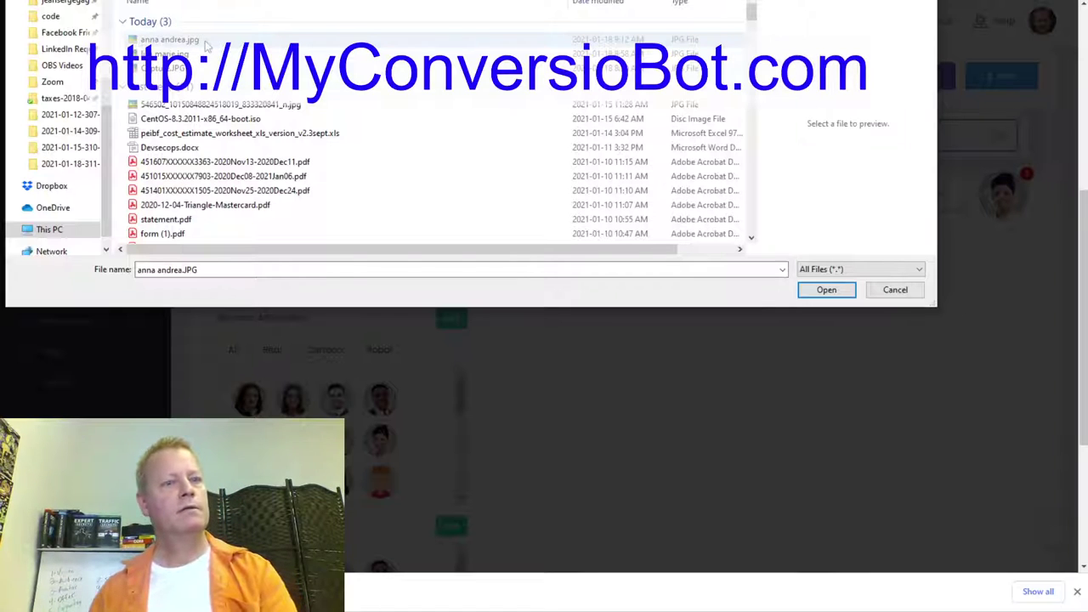
click(206, 42)
click(826, 291)
click(603, 212)
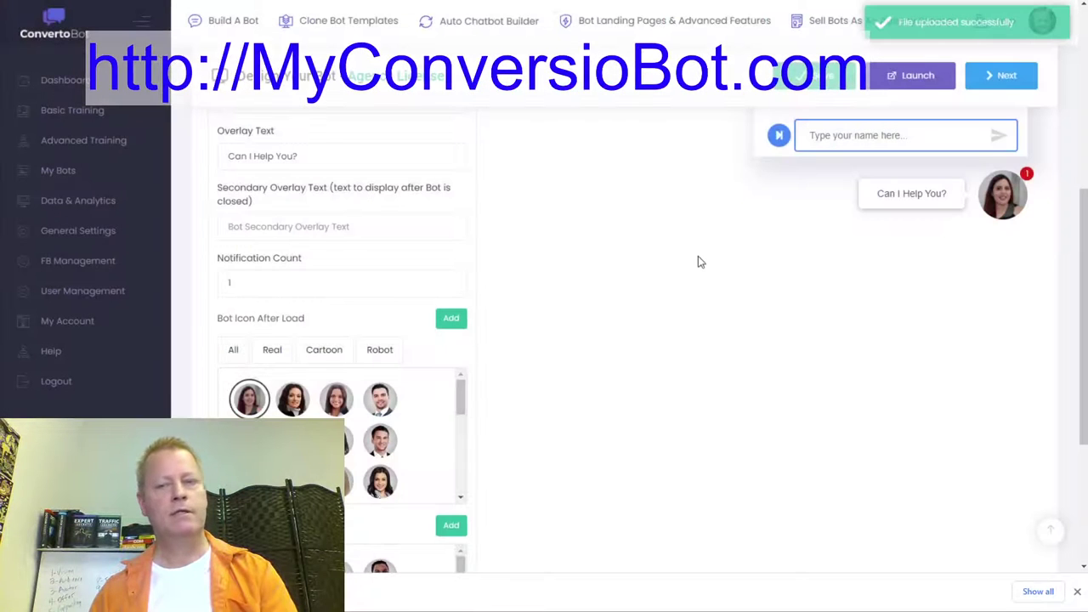
Step: Set the uploaded portrait from the Gallery as the Bot Icon Pre-Load image
scroll(717, 369, down, 3)
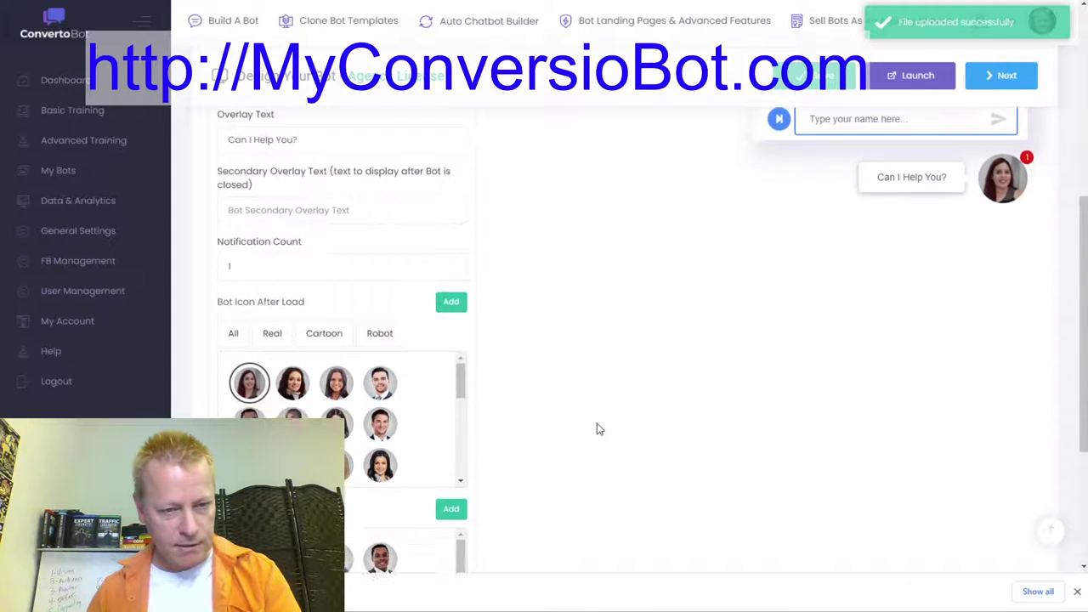
click(451, 264)
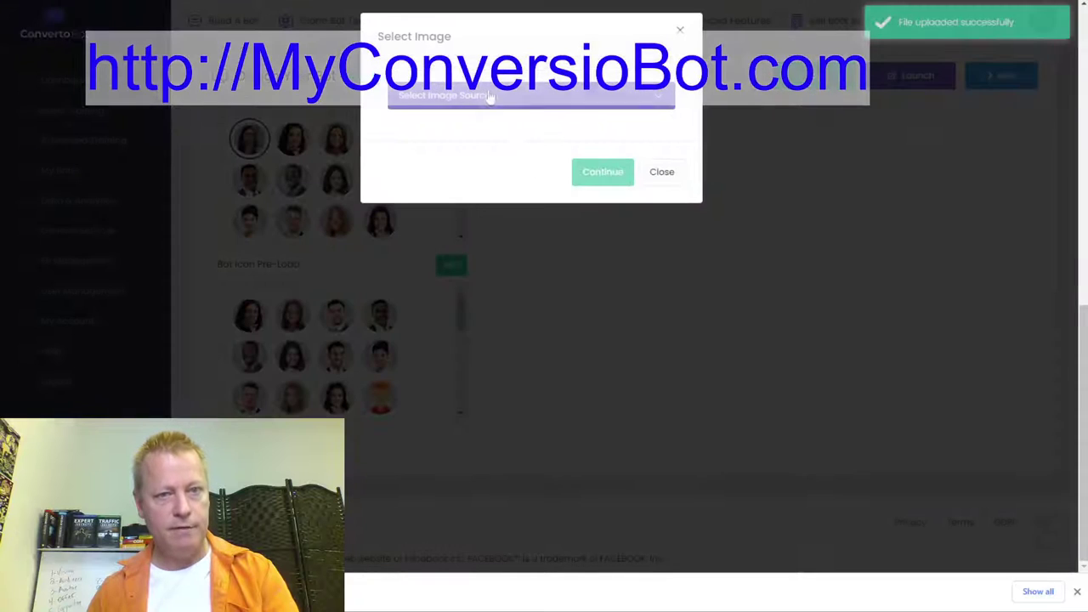
click(489, 97)
click(426, 199)
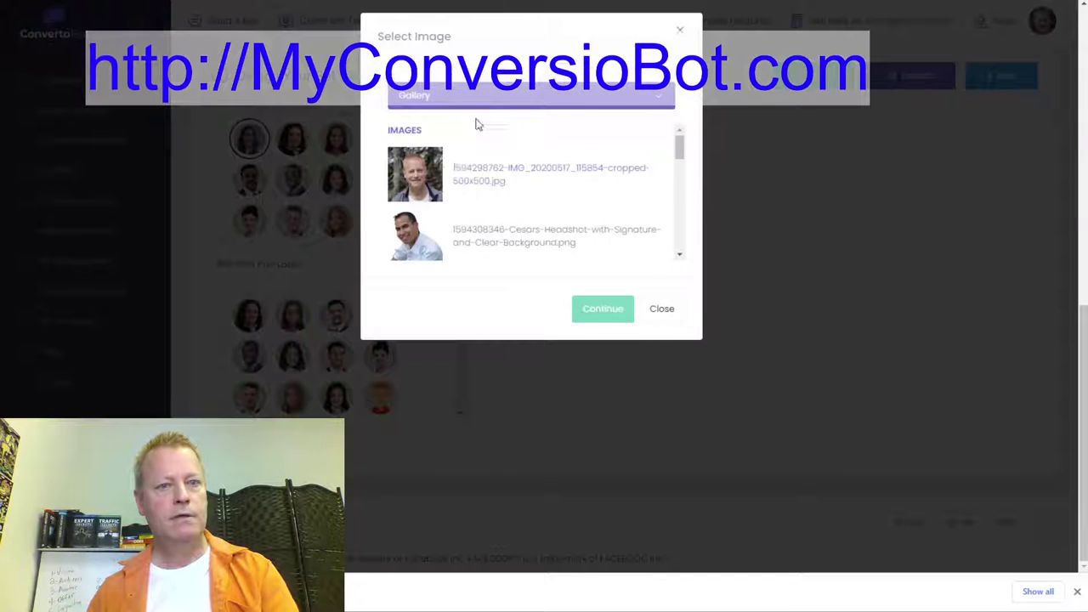
scroll(566, 219, down, 10)
click(485, 242)
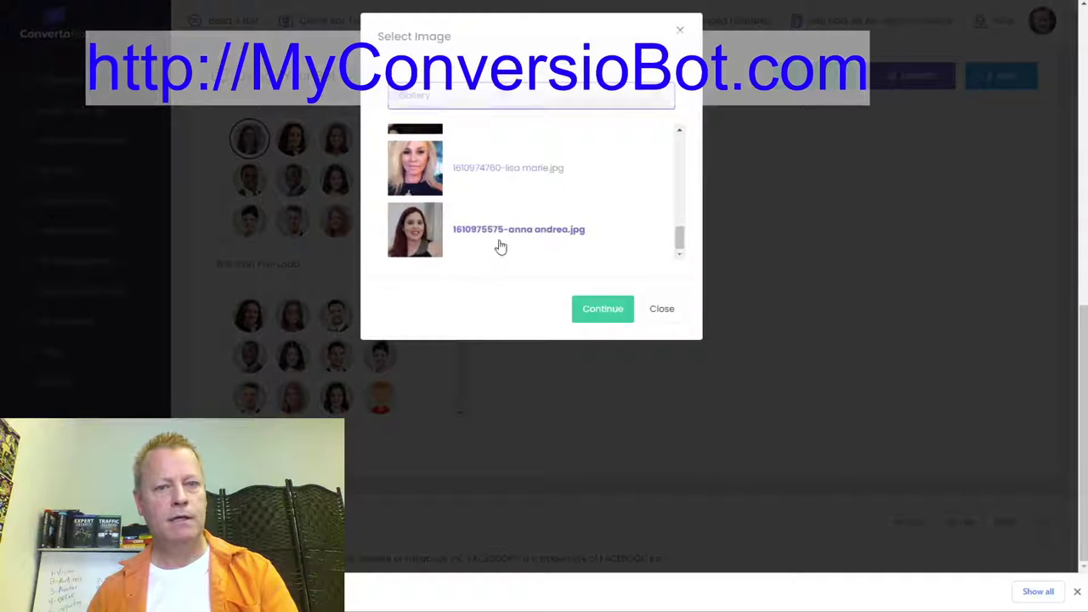
click(602, 309)
Step: Advance the bot to its Publish step
scroll(858, 213, up, 3)
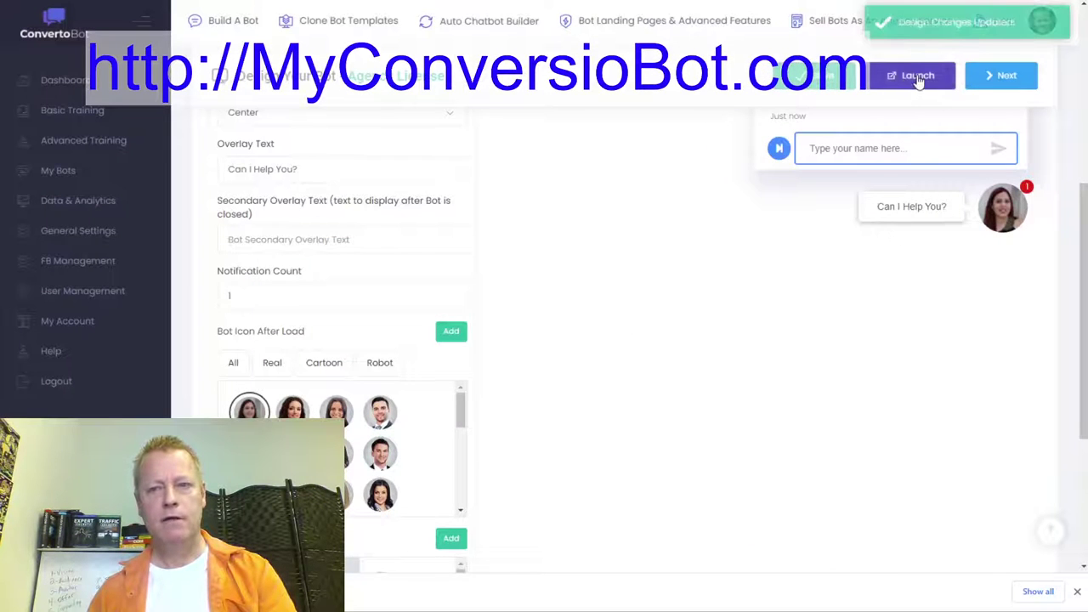
scroll(760, 284, up, 5)
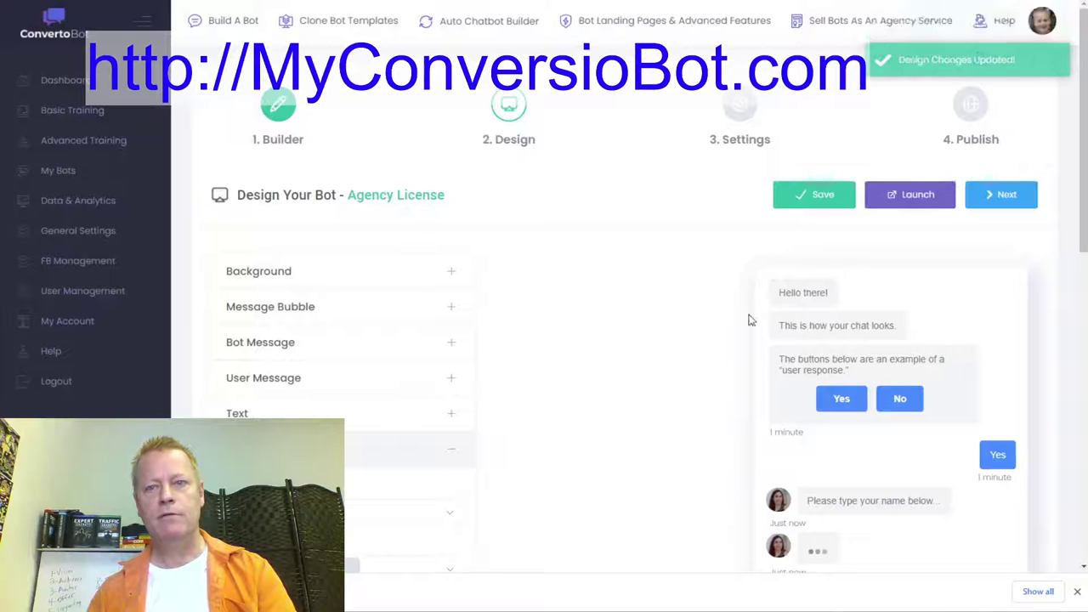
click(972, 105)
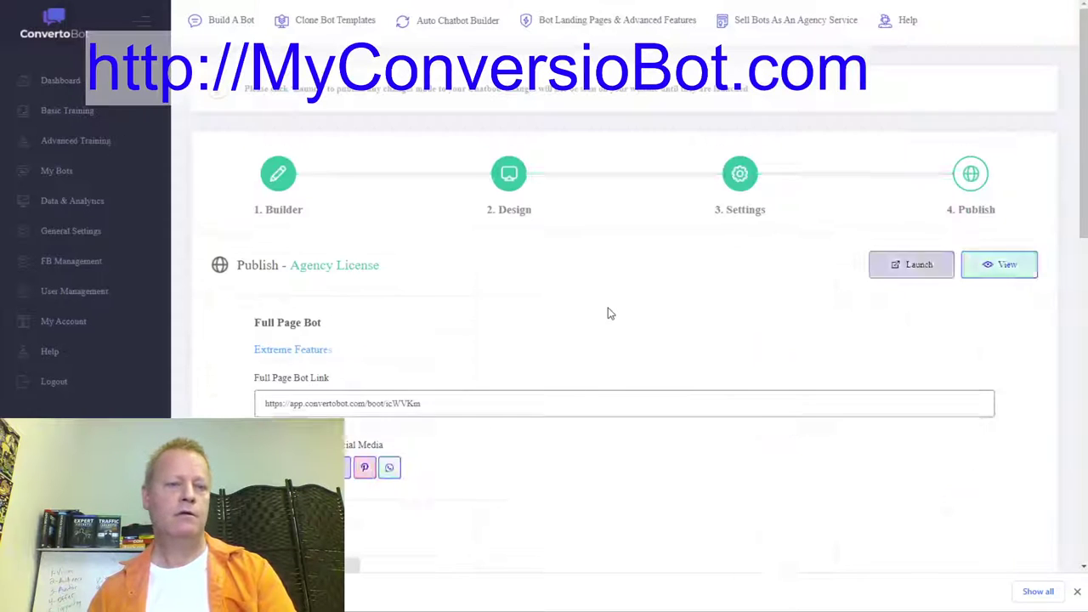
Step: Paste the client's website address into Website URL, preview it, and open the bot's chat
scroll(466, 421, down, 10)
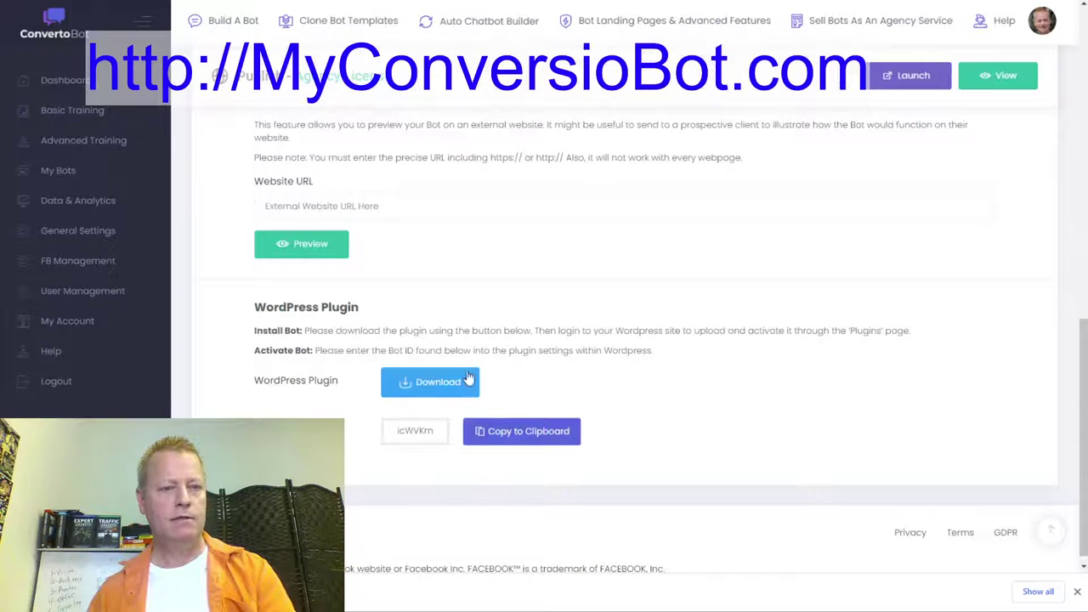
click(346, 215)
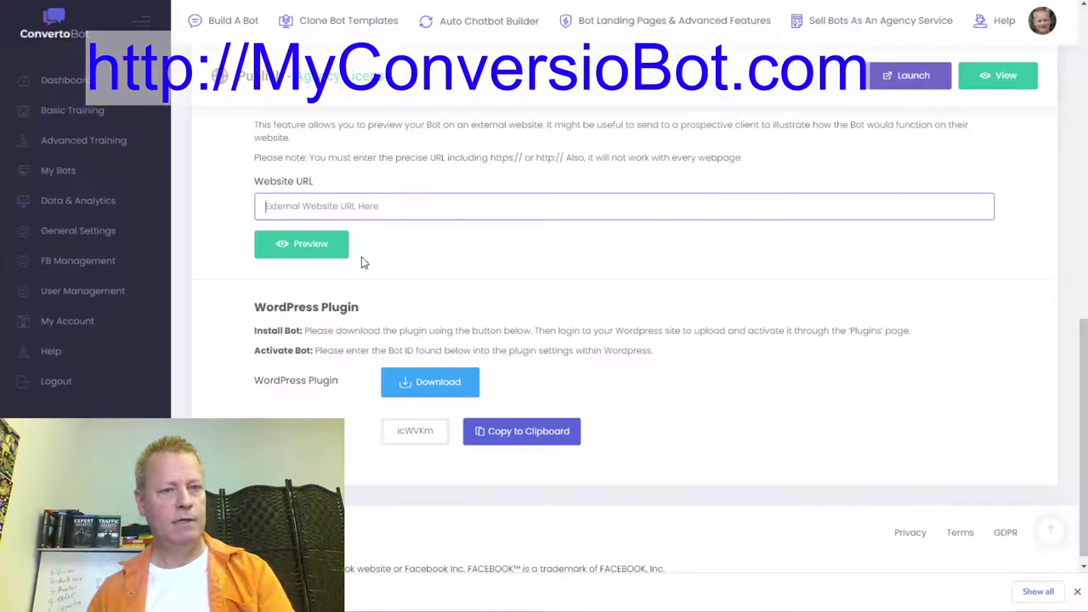
text(https://aimeeonice.com/)
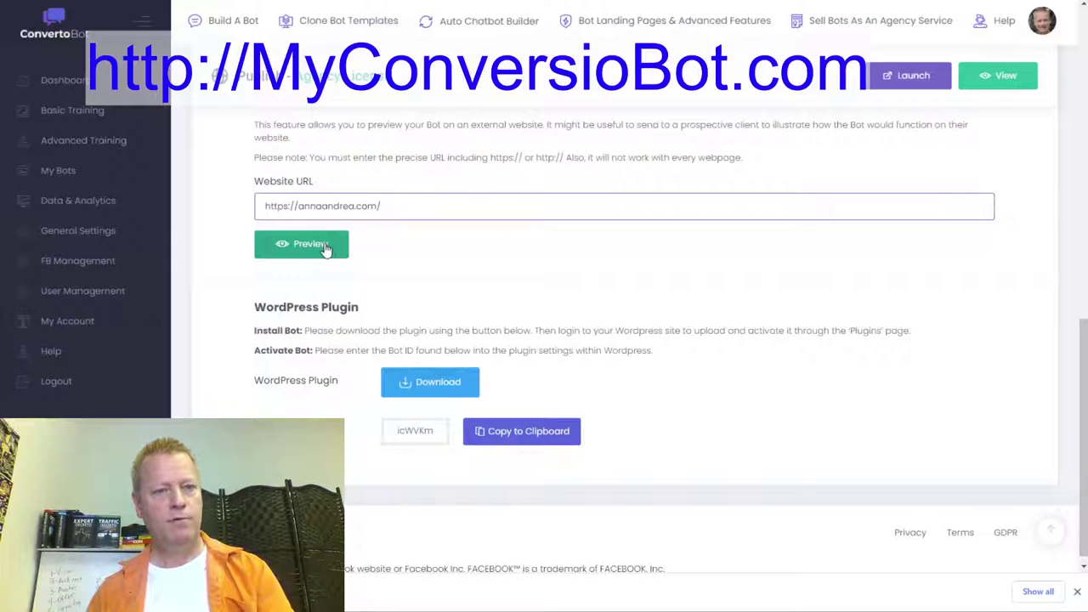
click(293, 246)
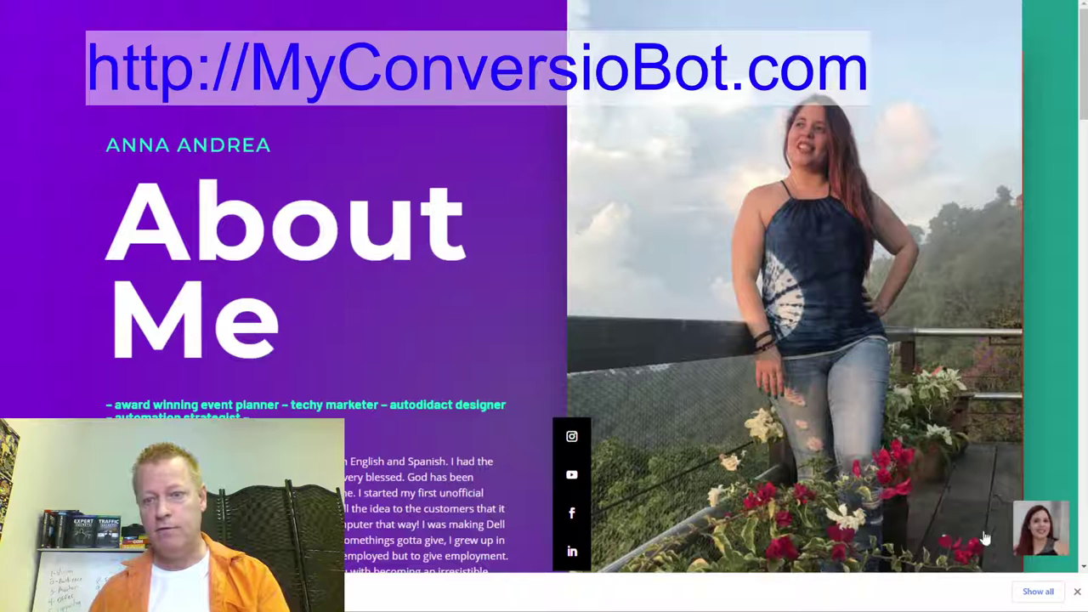
click(1043, 550)
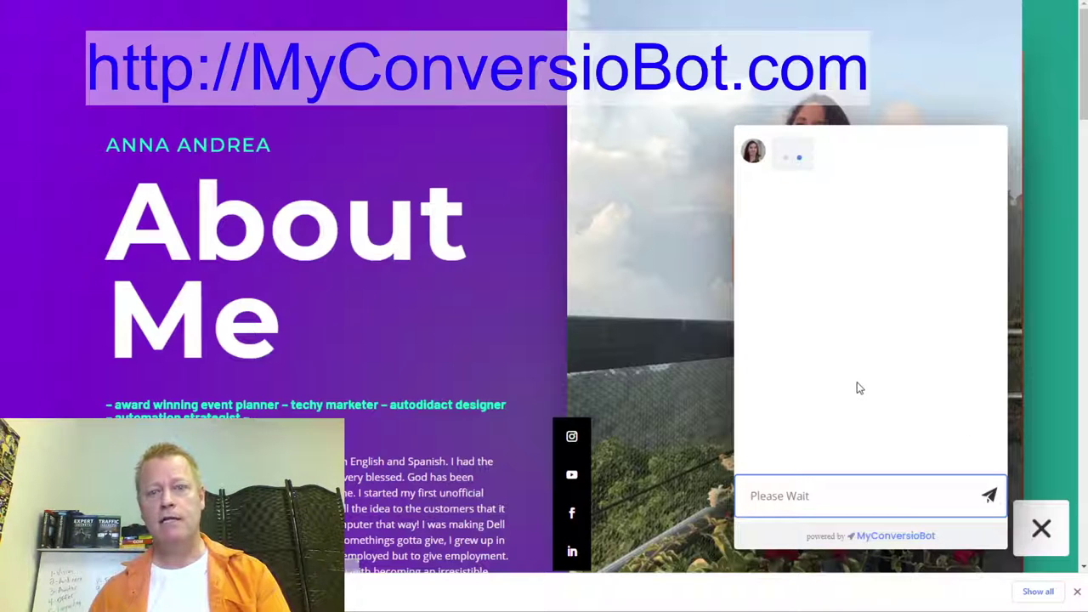
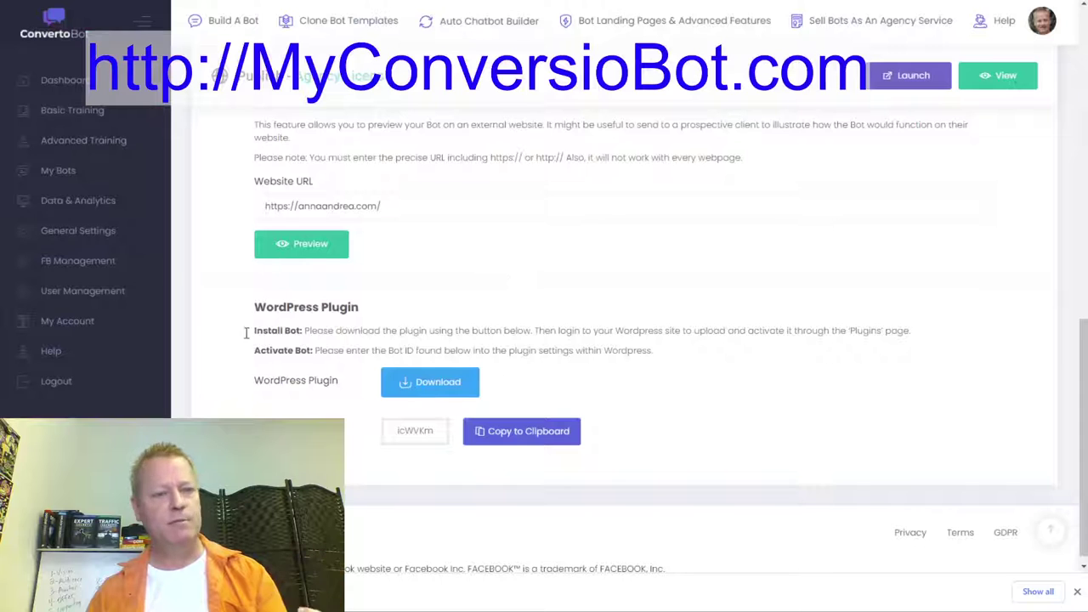
Step: Edit the Intro block to read "I'm a specialist Chatbot Agency", add the owner's name to the blog welcome, and save
scroll(496, 143, up, 4)
scroll(719, 176, up, 5)
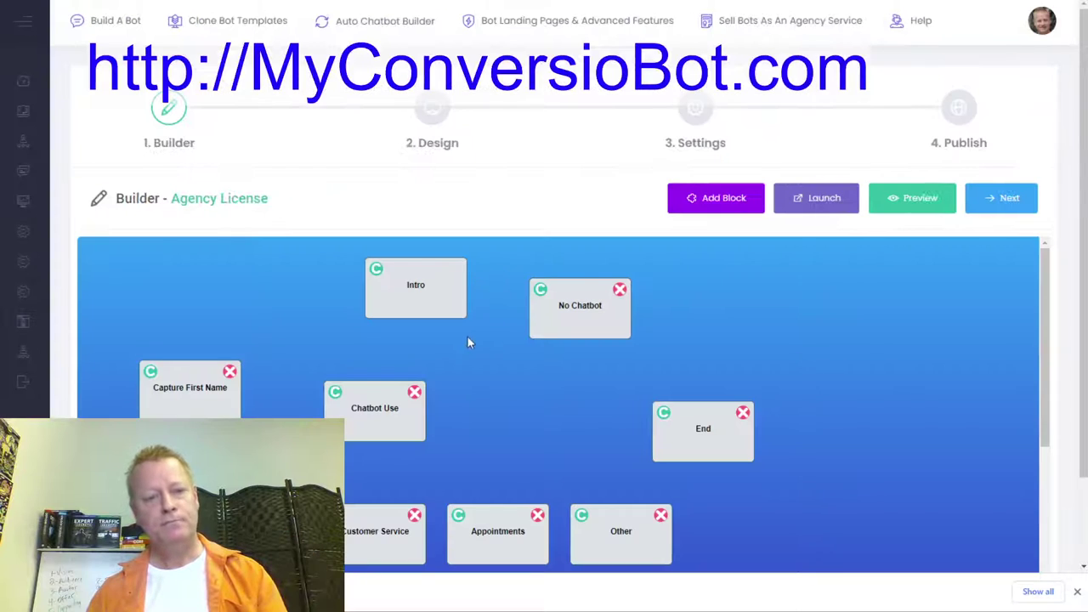
click(429, 278)
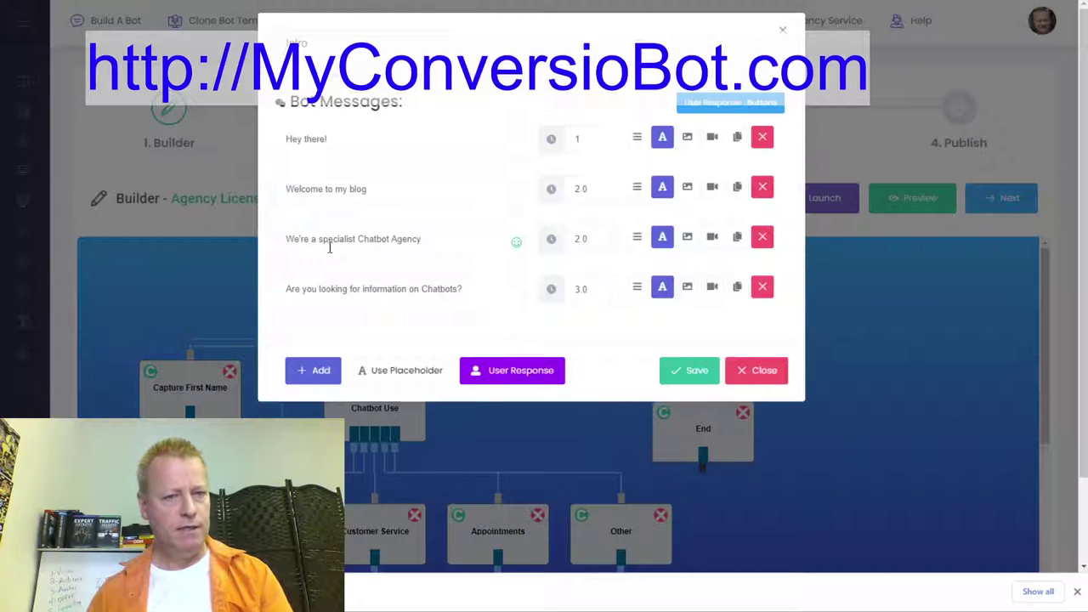
double_click(308, 239)
text(I'm)
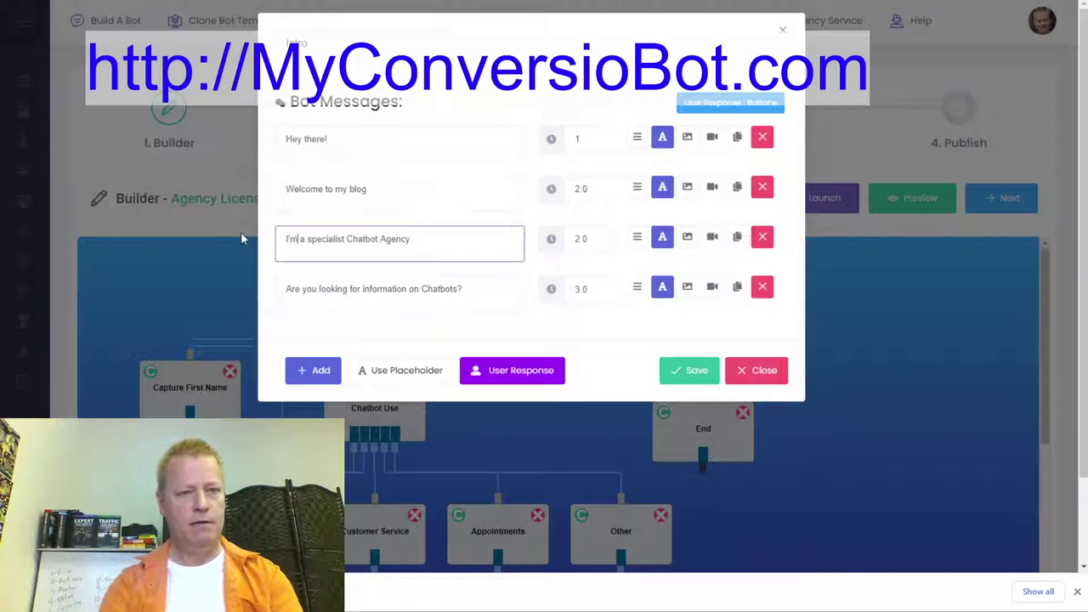
click(378, 190)
text(, my name is Anna)
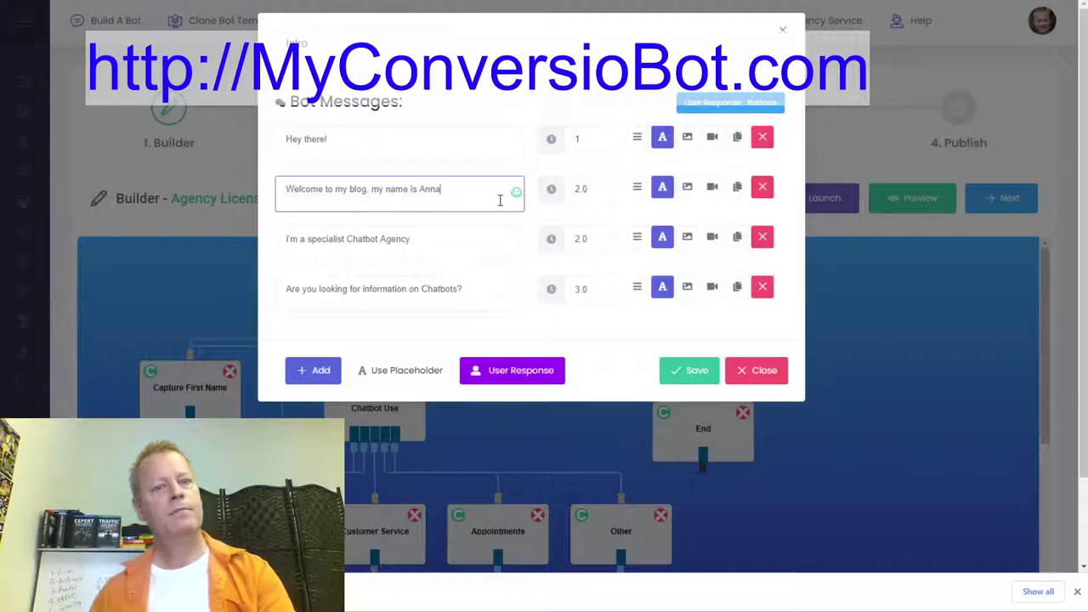
click(692, 372)
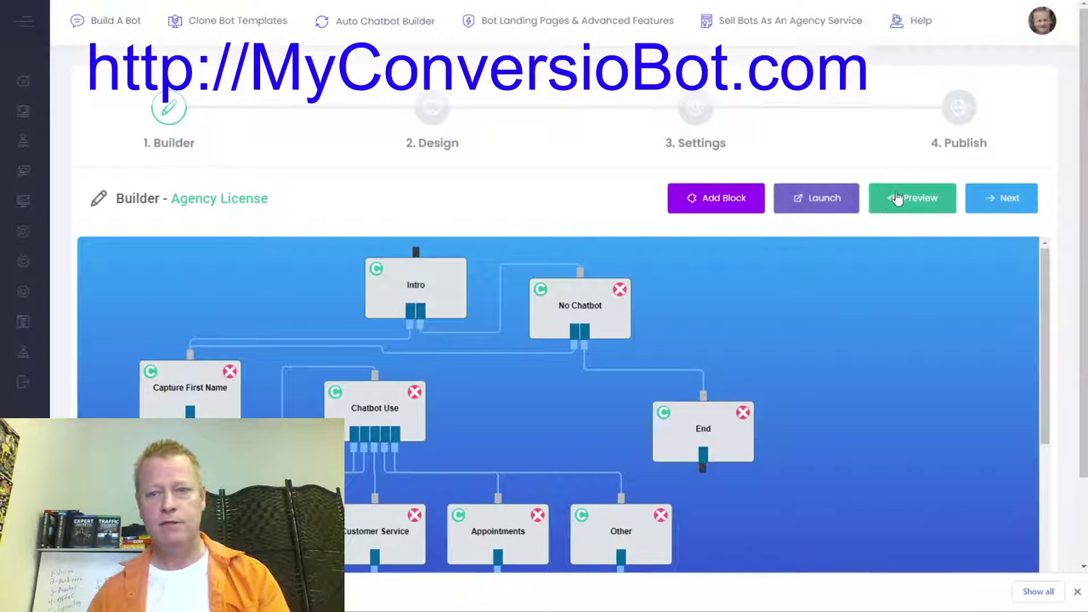
Step: Launch the bot's live preview on the prospect's site, try its chat widget, then start a Messenger chat with her
click(838, 198)
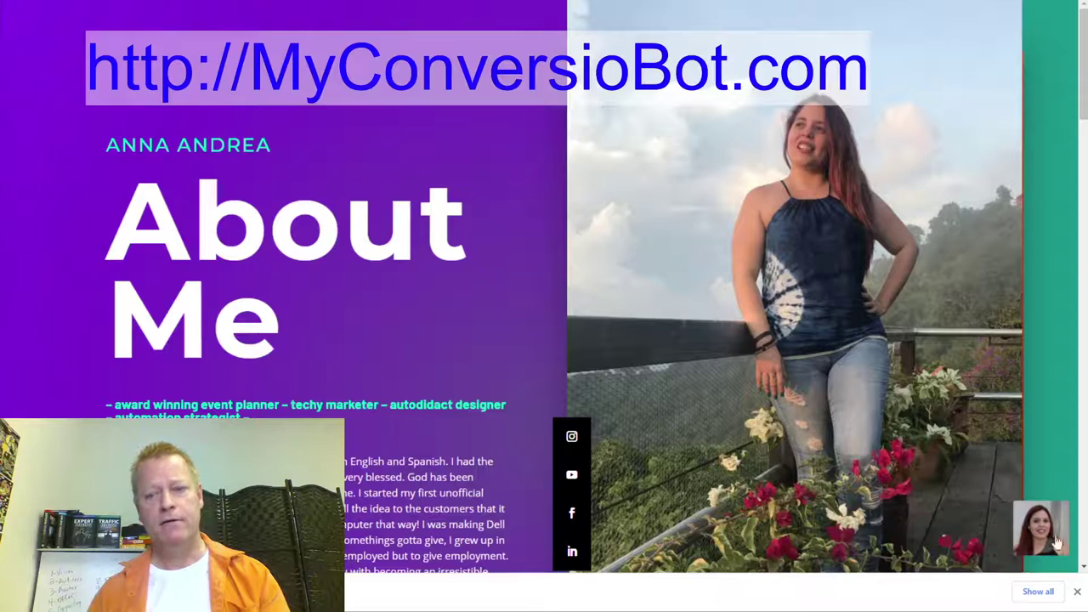
click(1044, 532)
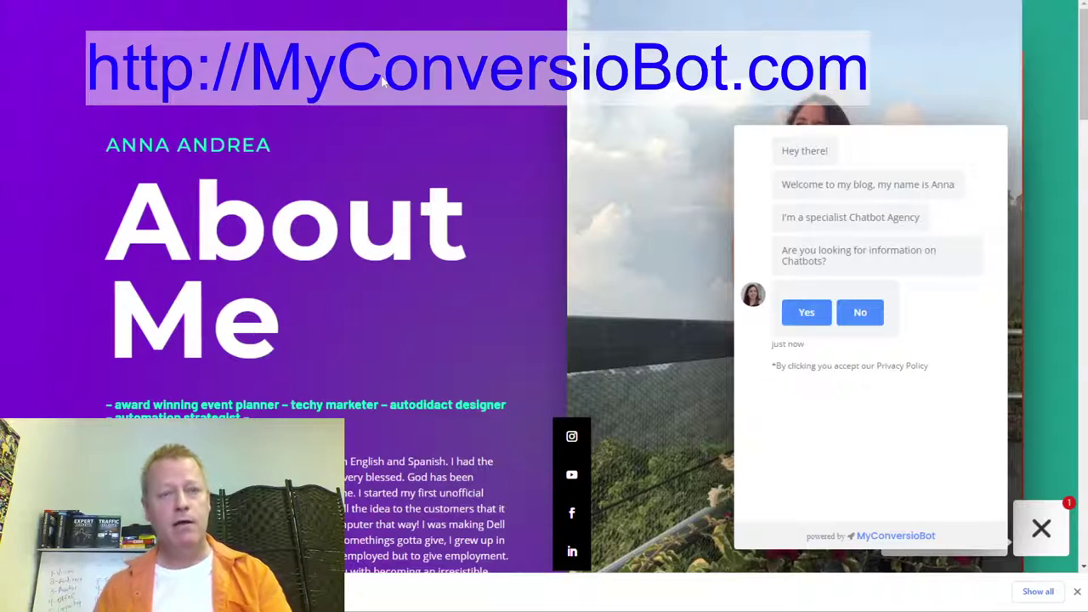
scroll(204, 117, down, 10)
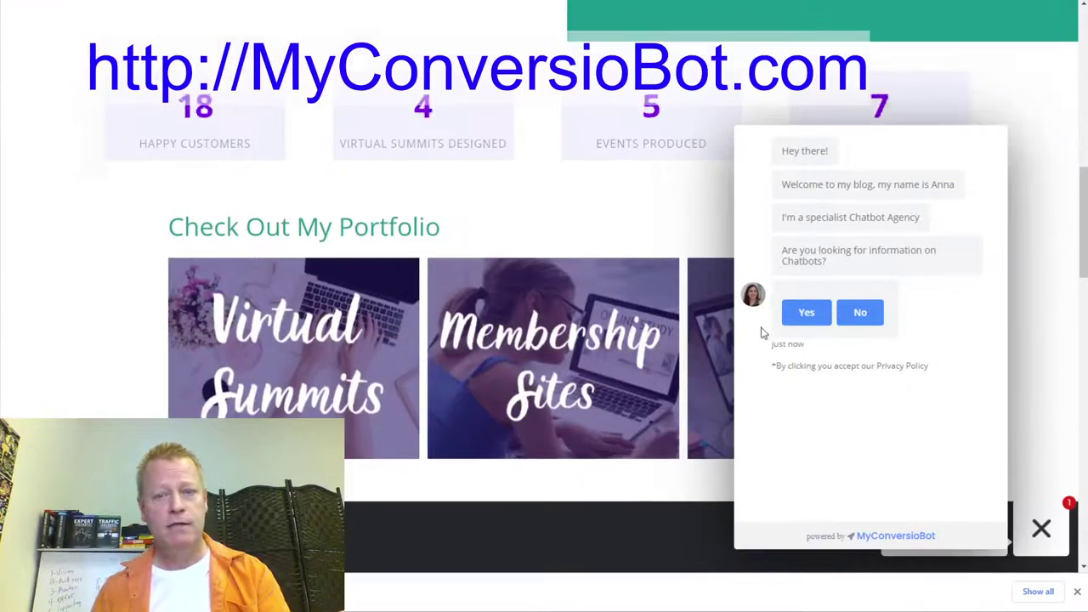
scroll(716, 321, up, 10)
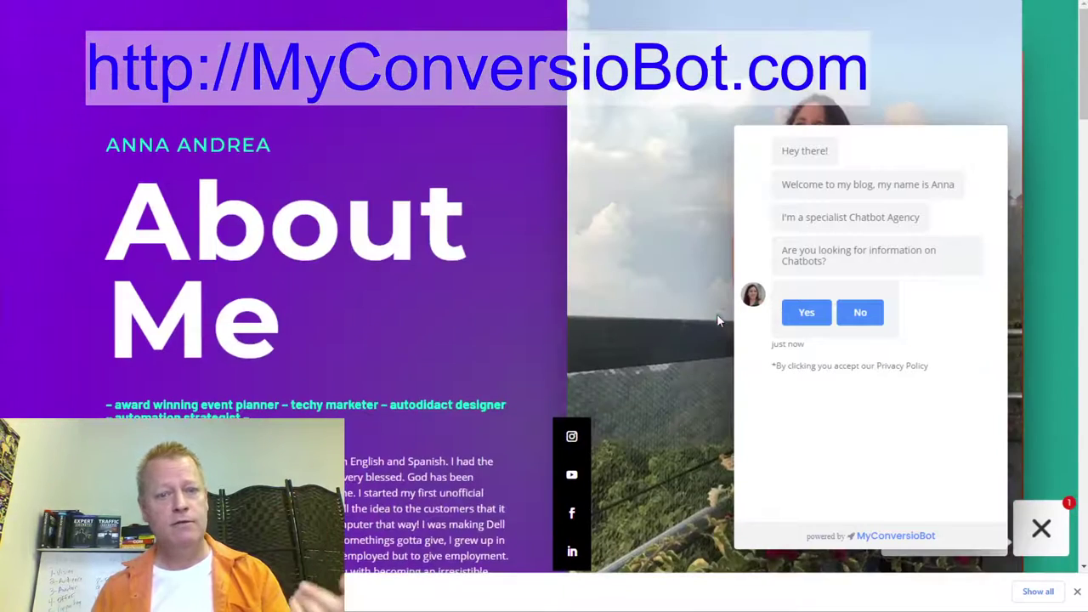
click(1040, 528)
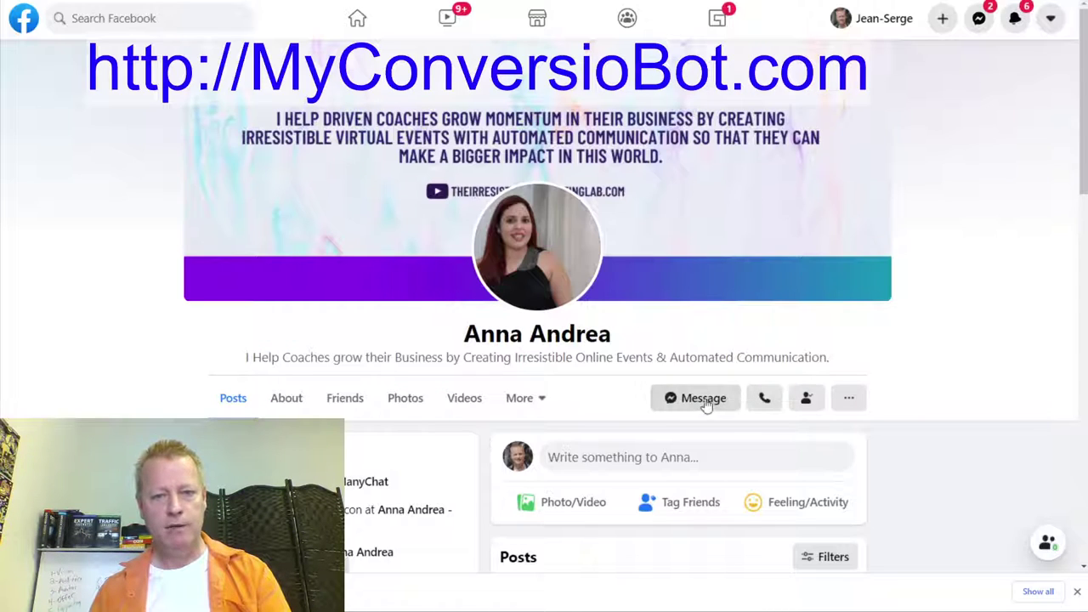
click(704, 398)
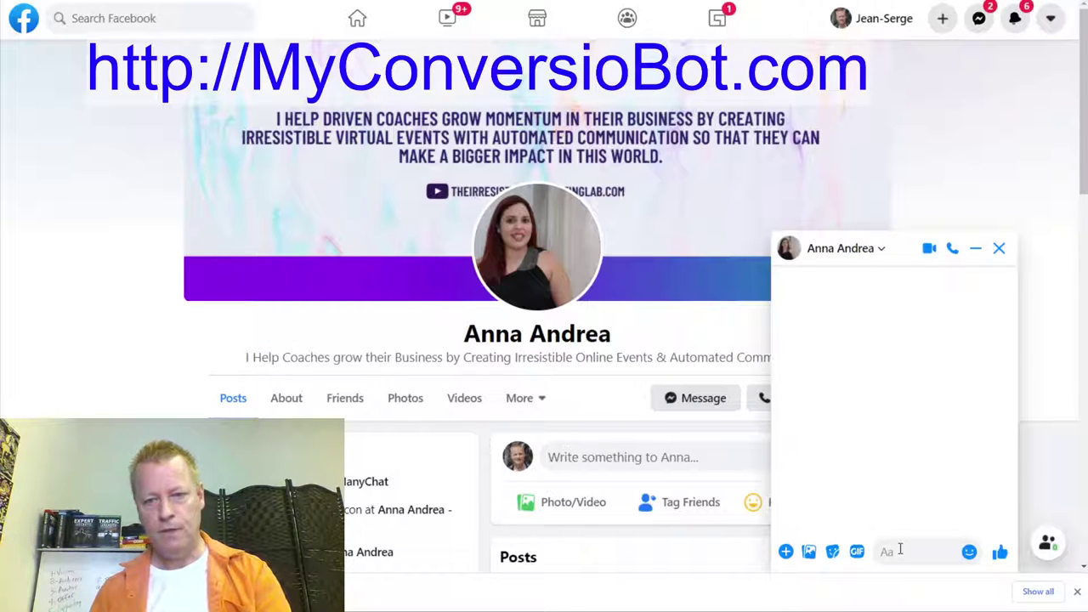
Step: Send the prospect a Messenger message offering a sample chatbot built for her blog or website
text(Hey Anna)
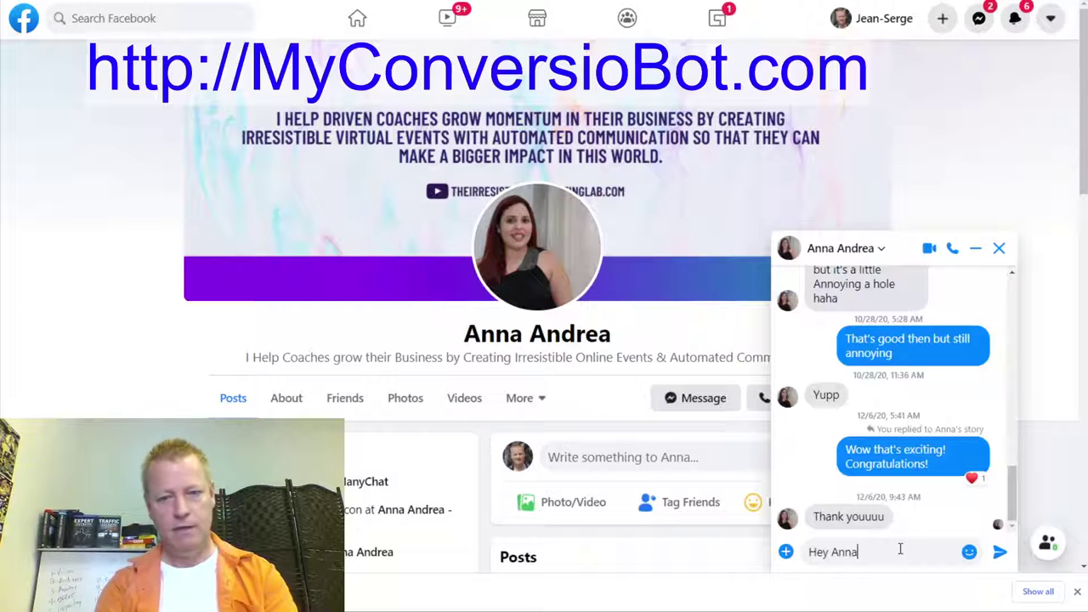
text(, I've noticed you)
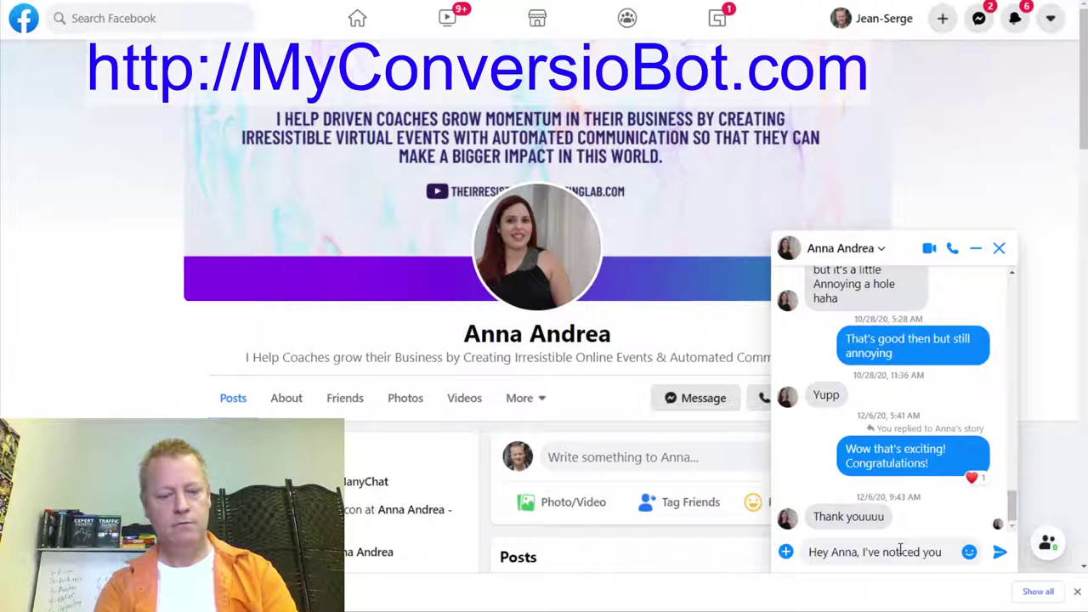
text(do not have a cha)
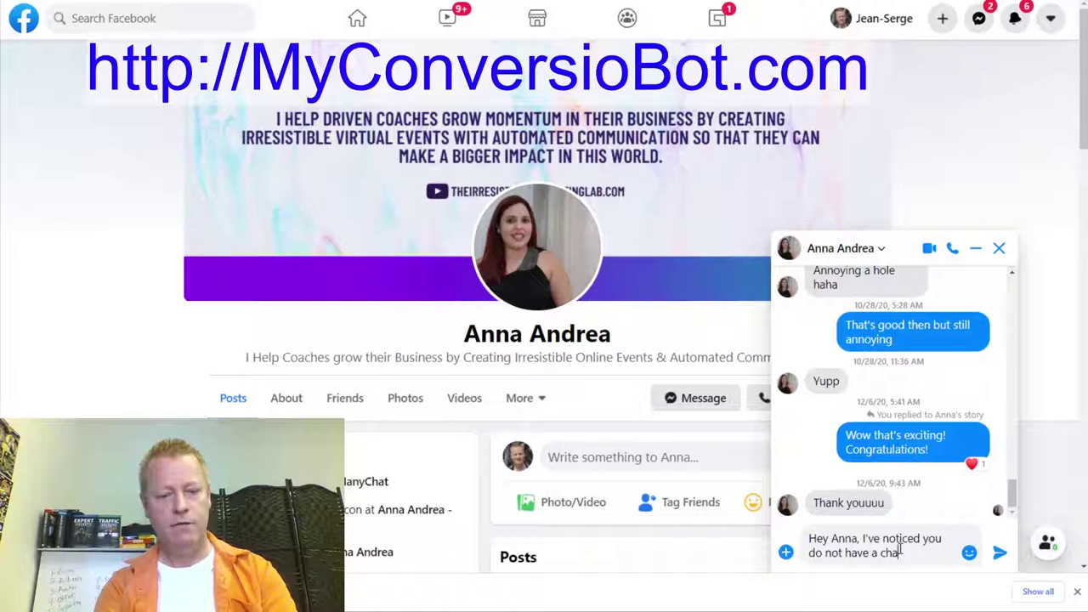
text(t bot on)
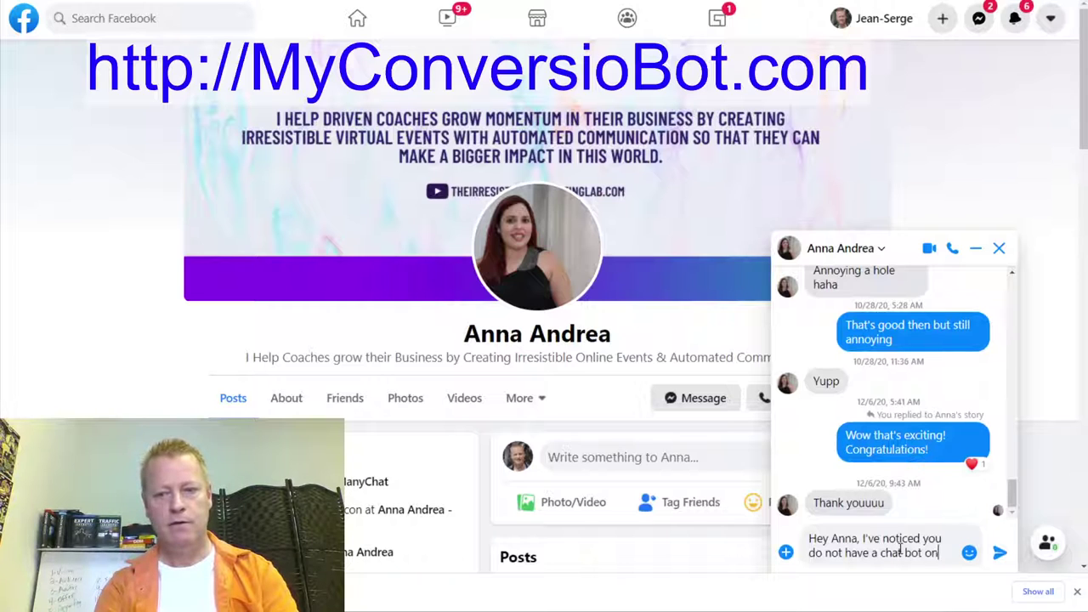
text( your b)
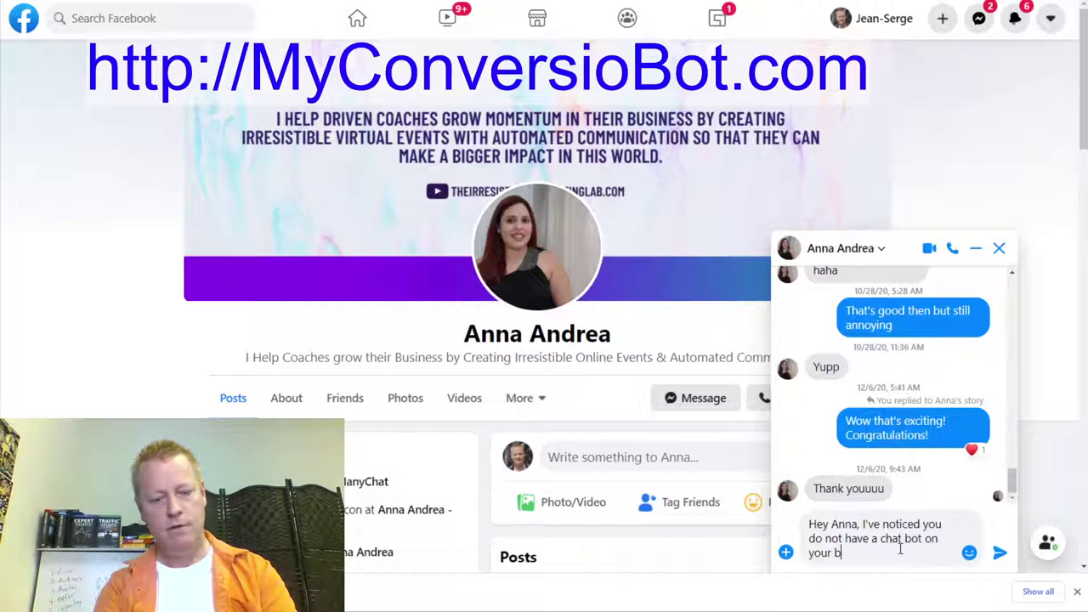
text(log - can I s)
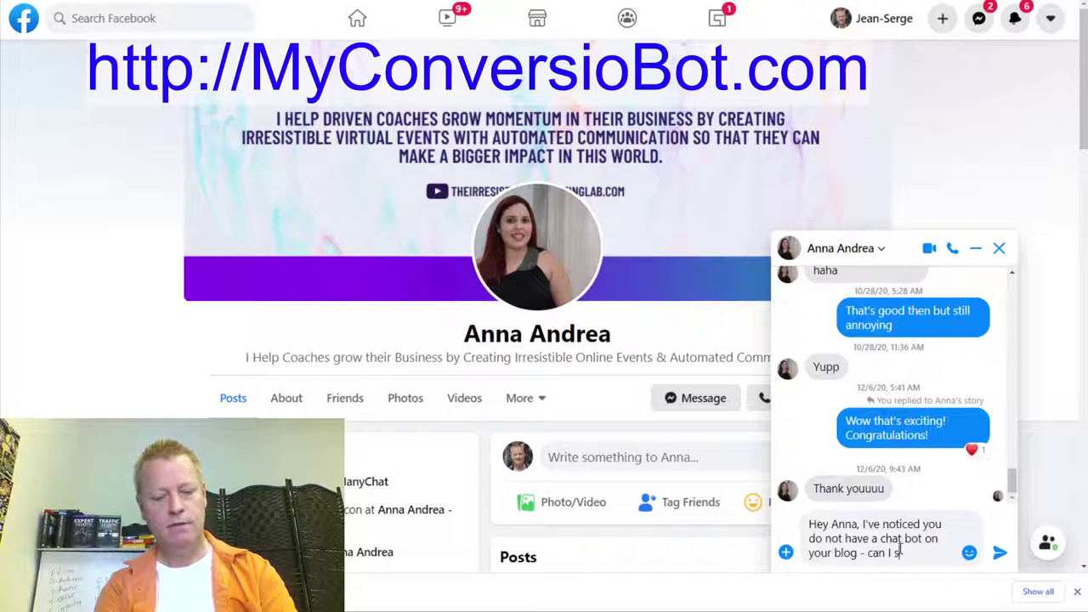
text(end you a )
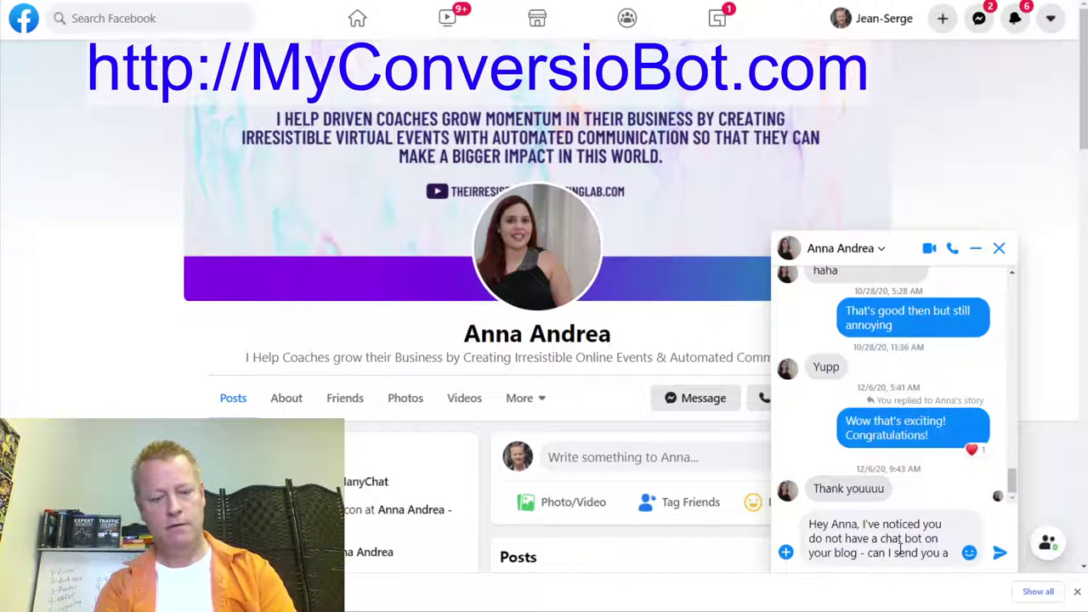
text(si)
text(am)
text(ple fo)
key(BackSpace)
key(BackSpace)
text(of what it could look )
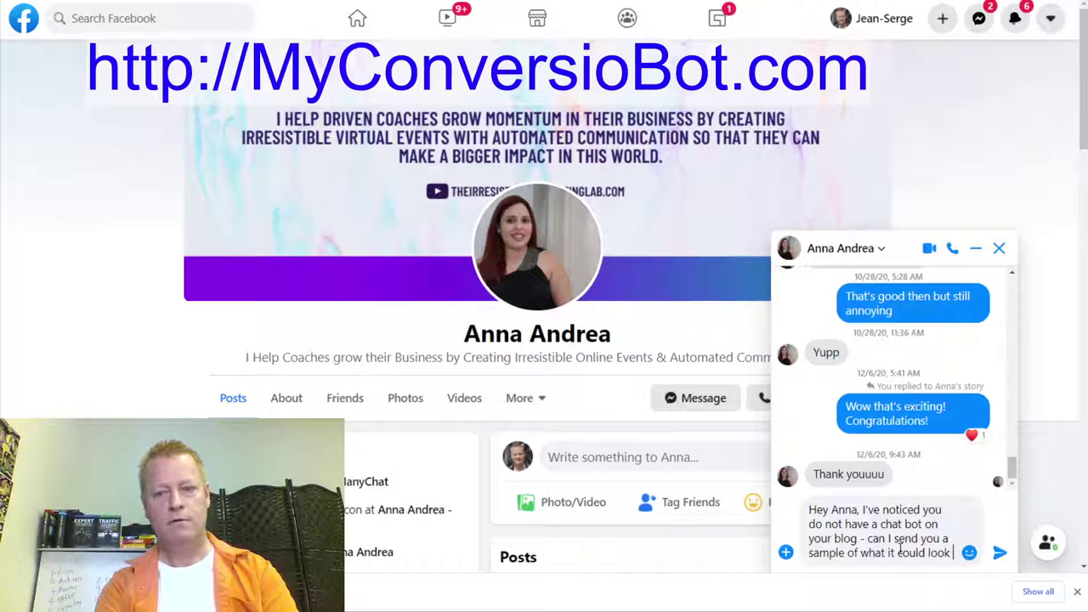
text(like? I)
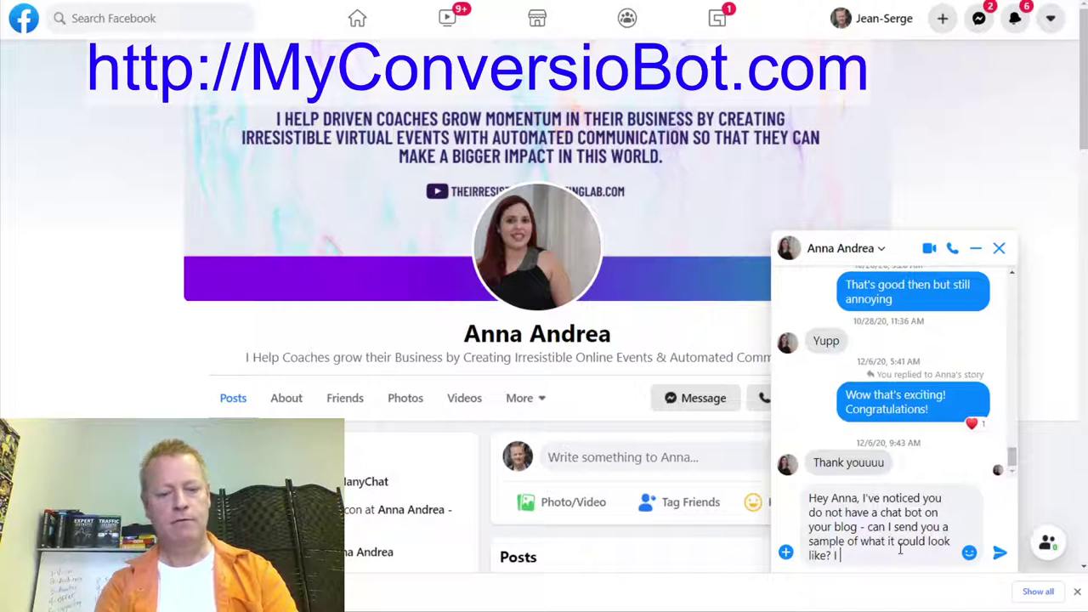
text( created a test one and)
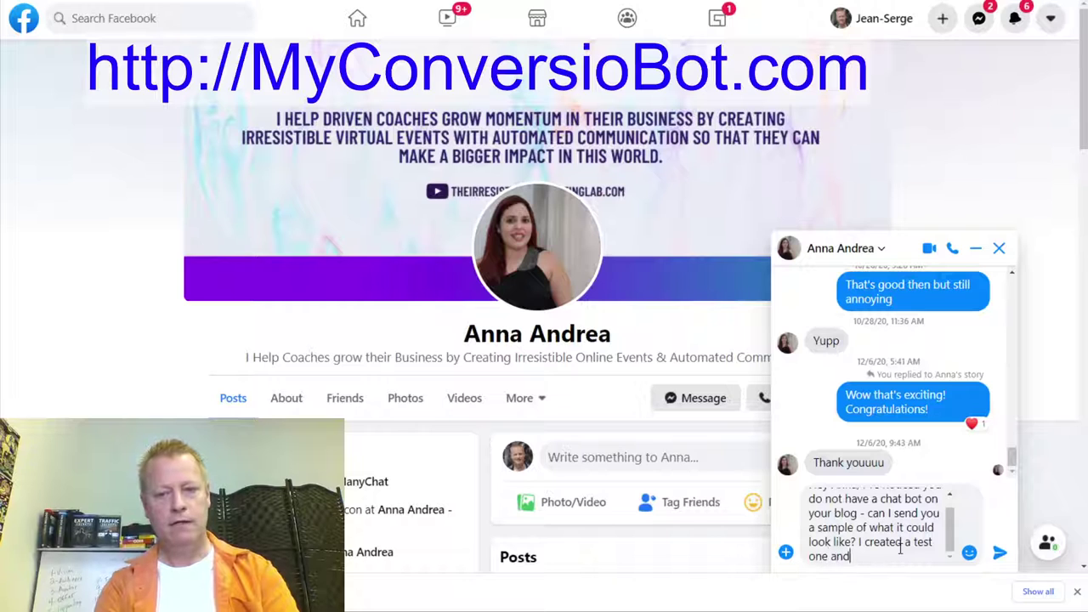
text( actually did)
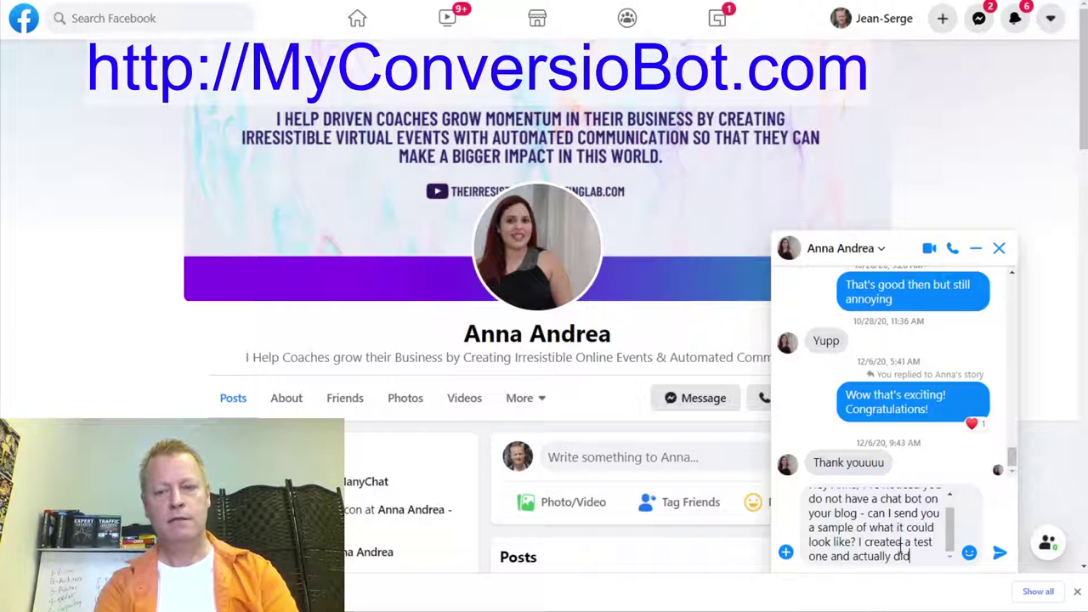
text( an episode on how to do )
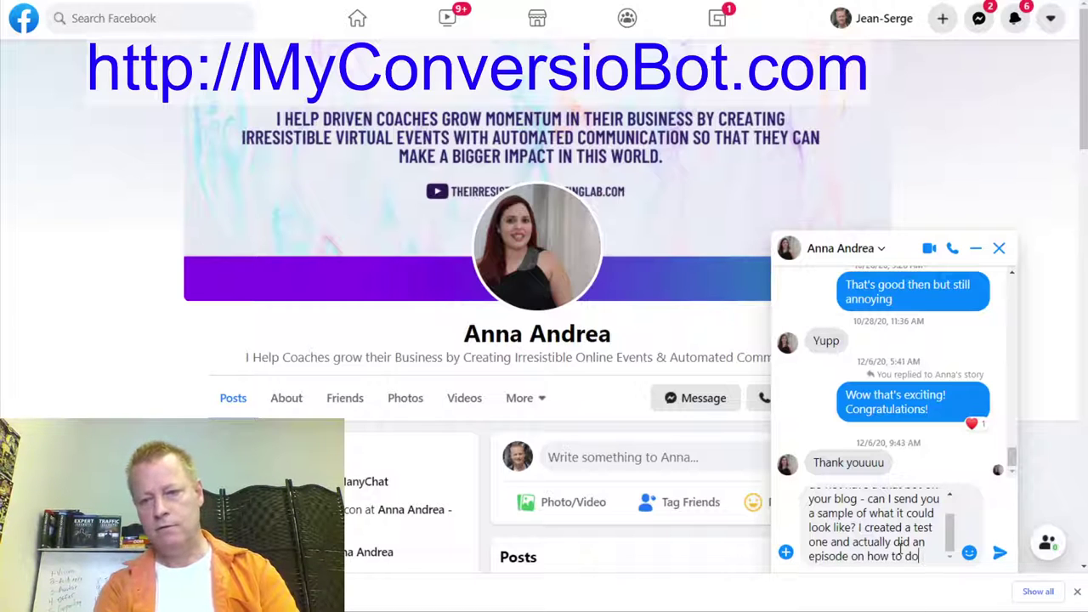
text(it with a )
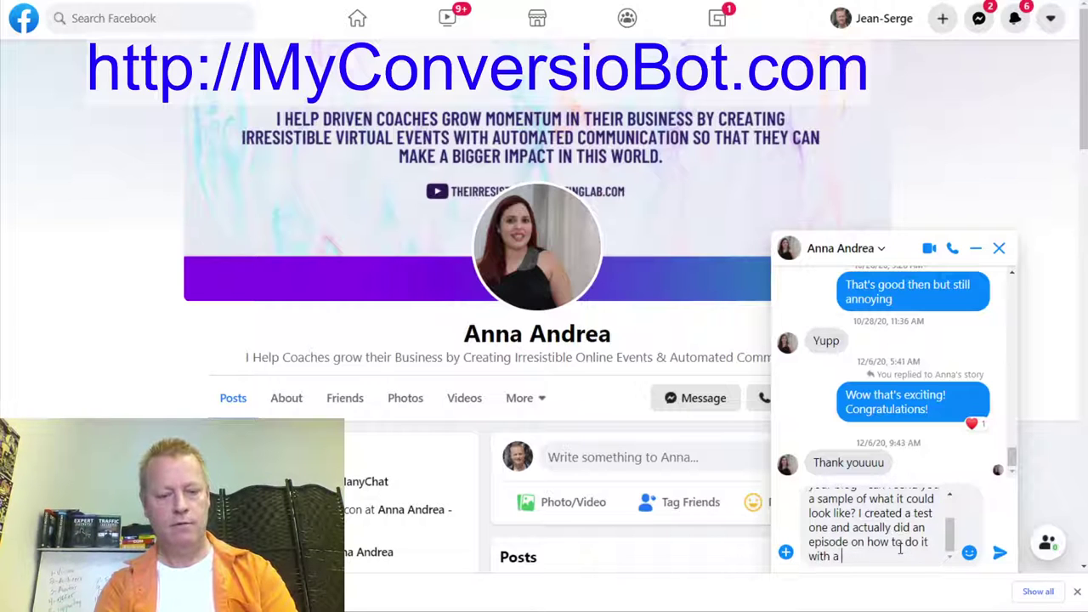
text(blog w)
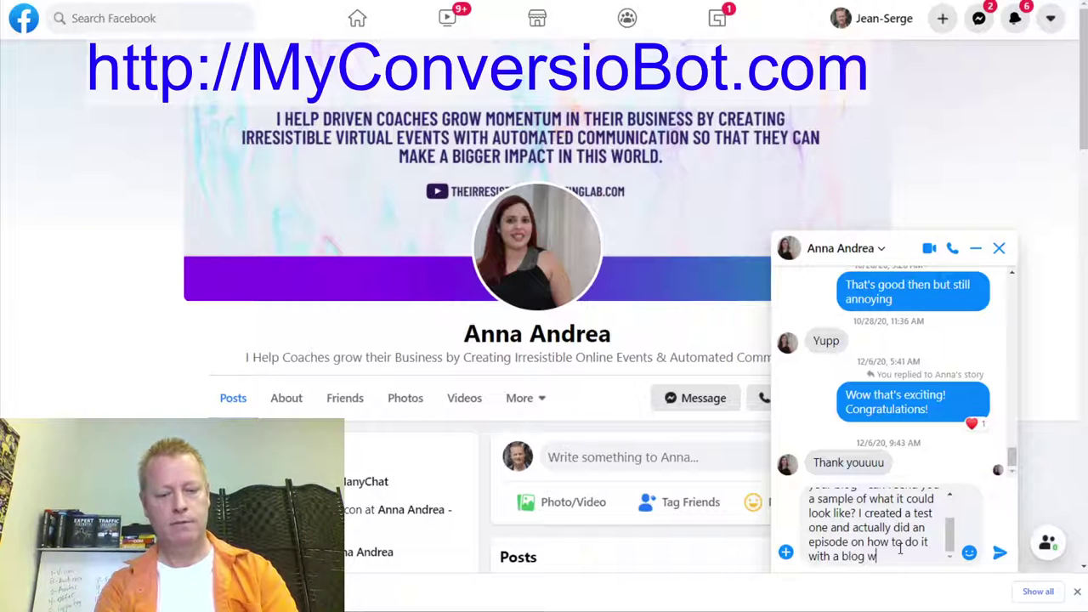
key(BackSpace)
key(BackSpace)
key(BackSpace)
key(BackSpace)
key(BackSpace)
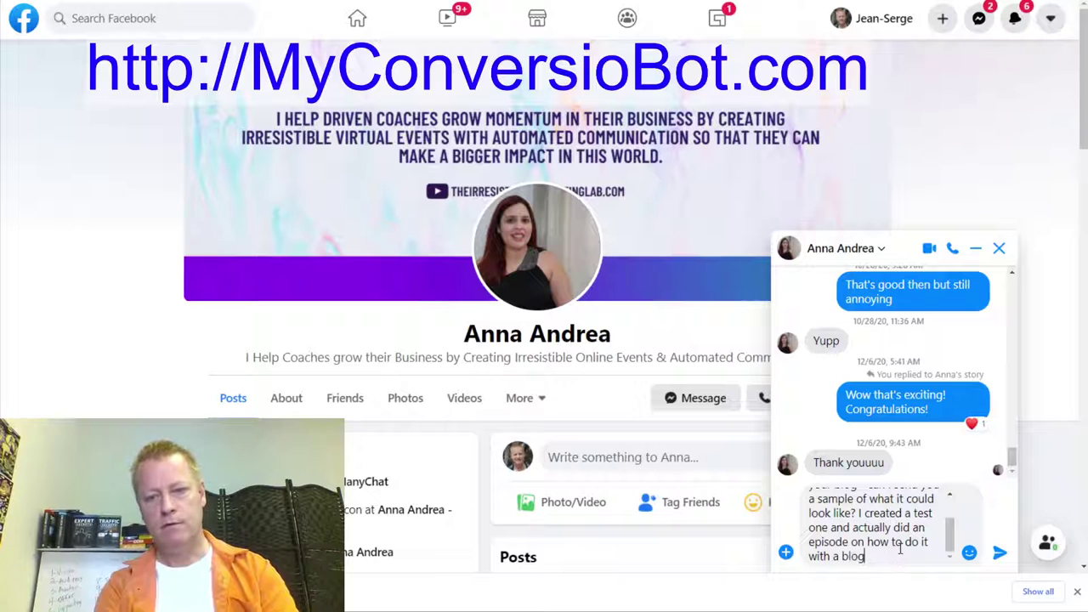
text(or website)
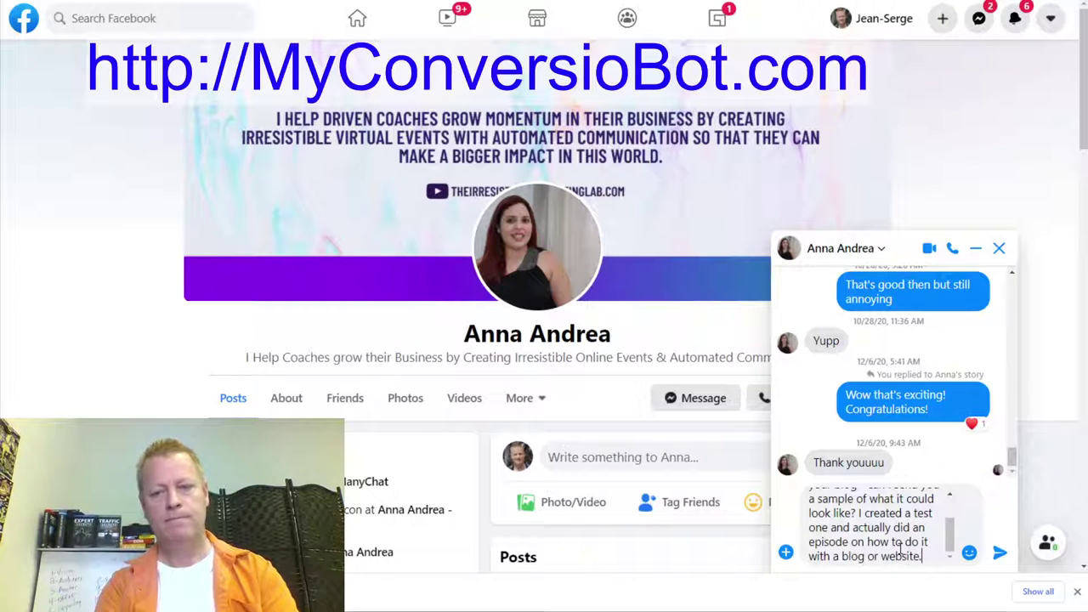
text(.)
key(Return)
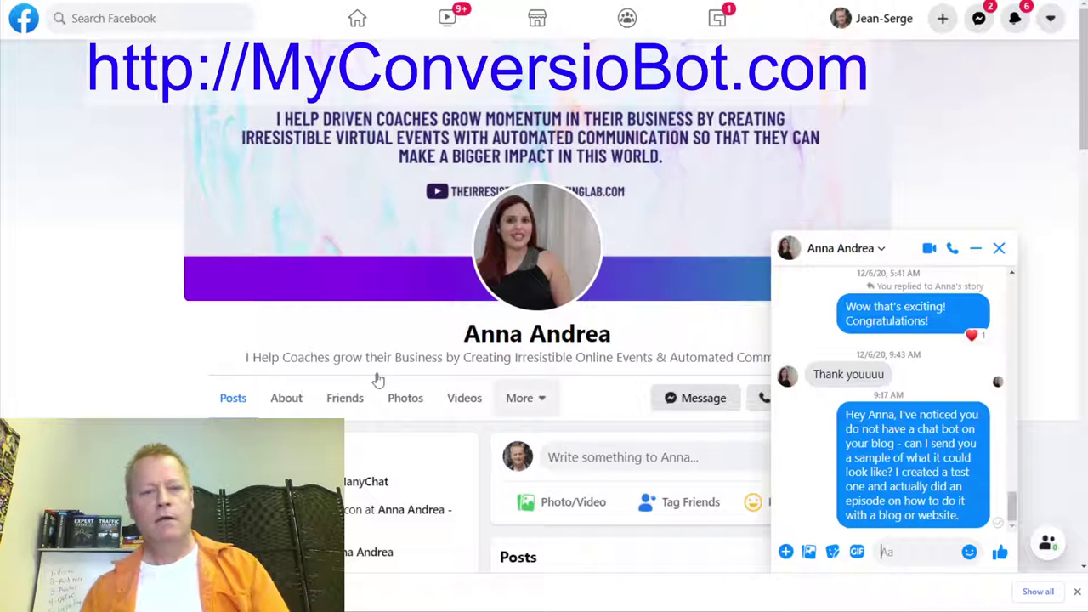
Step: Close the Messenger chat and Like the prospect's Clubhouse post
click(162, 384)
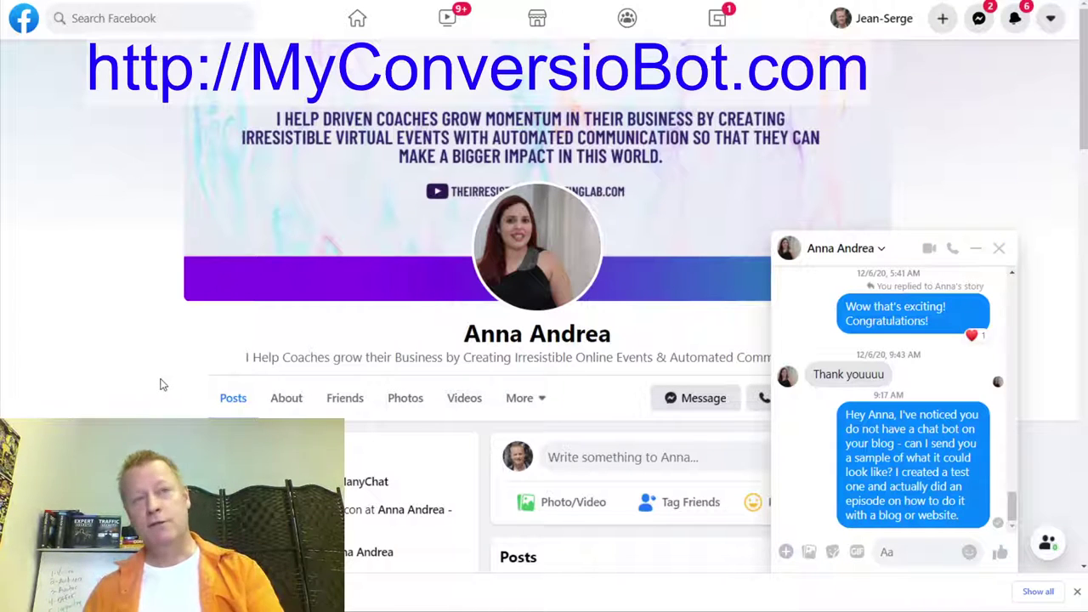
click(999, 247)
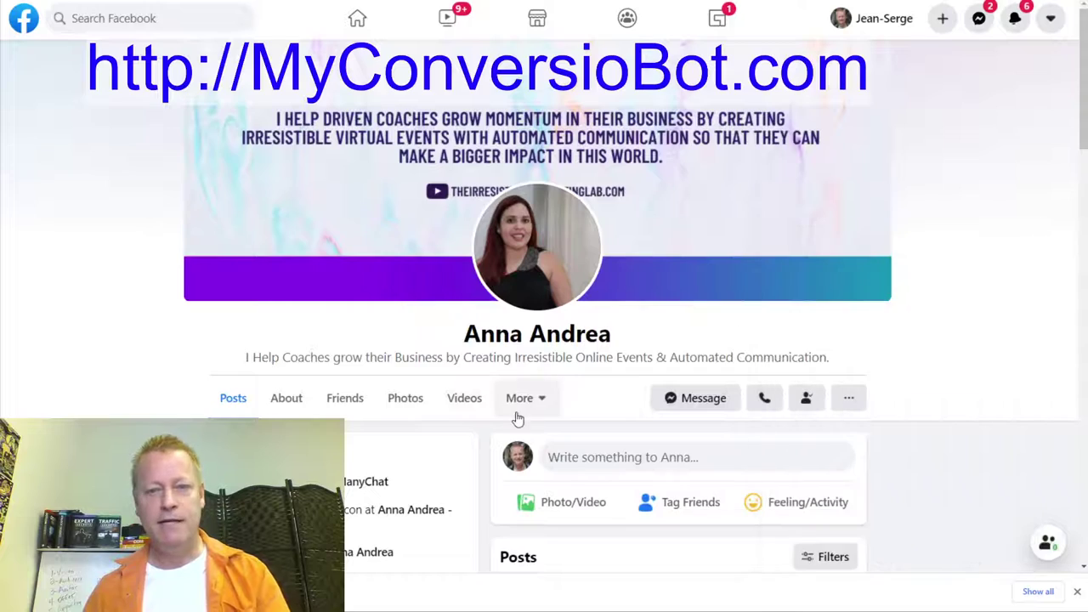
scroll(455, 468, down, 6)
scroll(457, 470, down, 8)
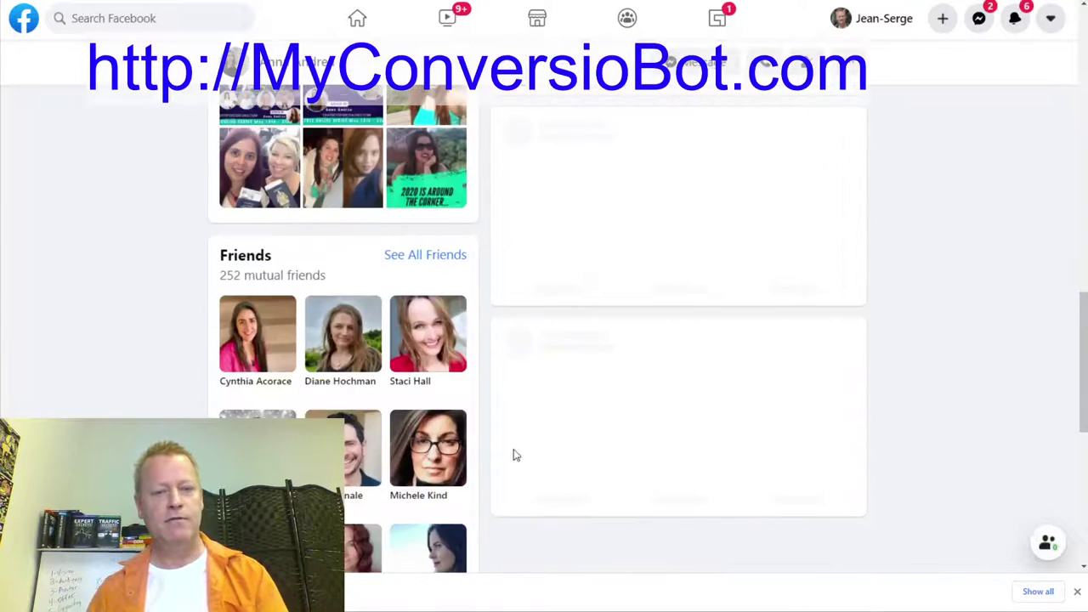
scroll(760, 437, down, 10)
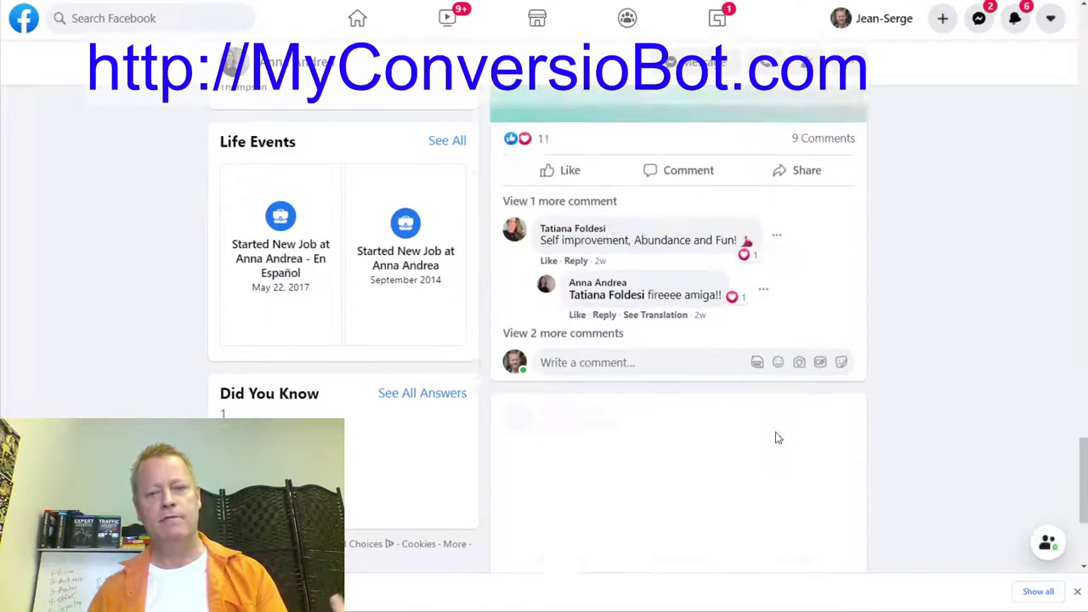
scroll(782, 476, up, 3)
scroll(775, 465, up, 10)
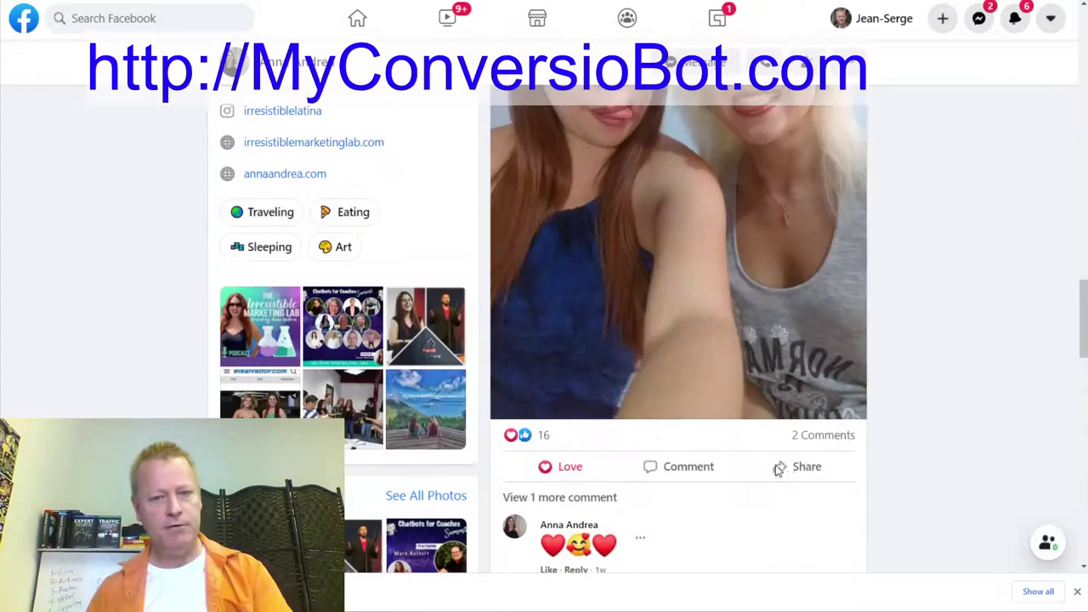
scroll(638, 468, up, 5)
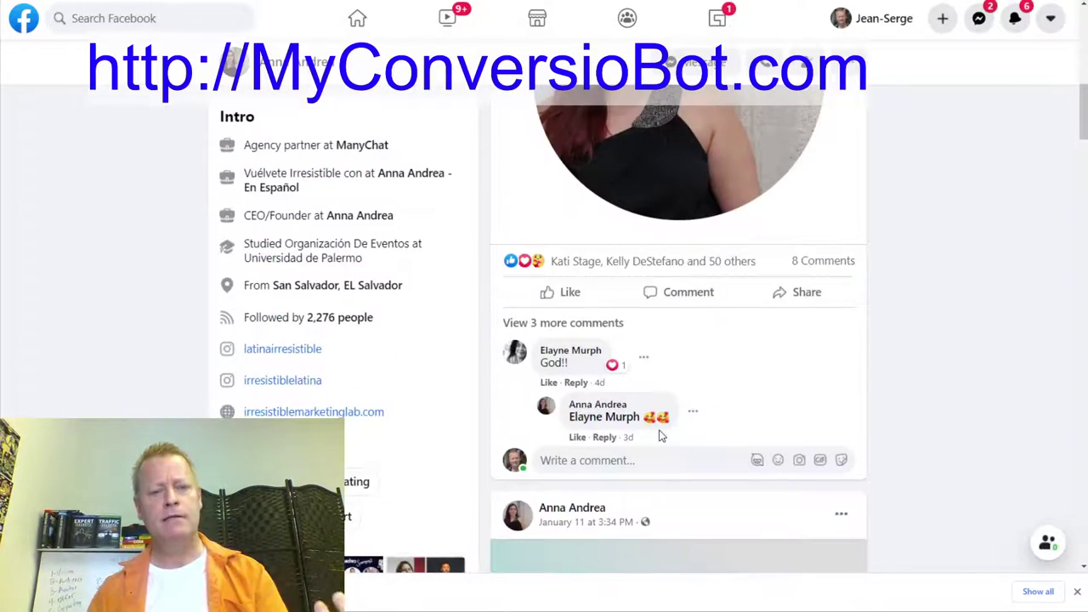
scroll(658, 433, down, 6)
click(571, 374)
Step: Comment 'lol' on the Clubhouse post and change the reaction to Haha
scroll(578, 391, up, 3)
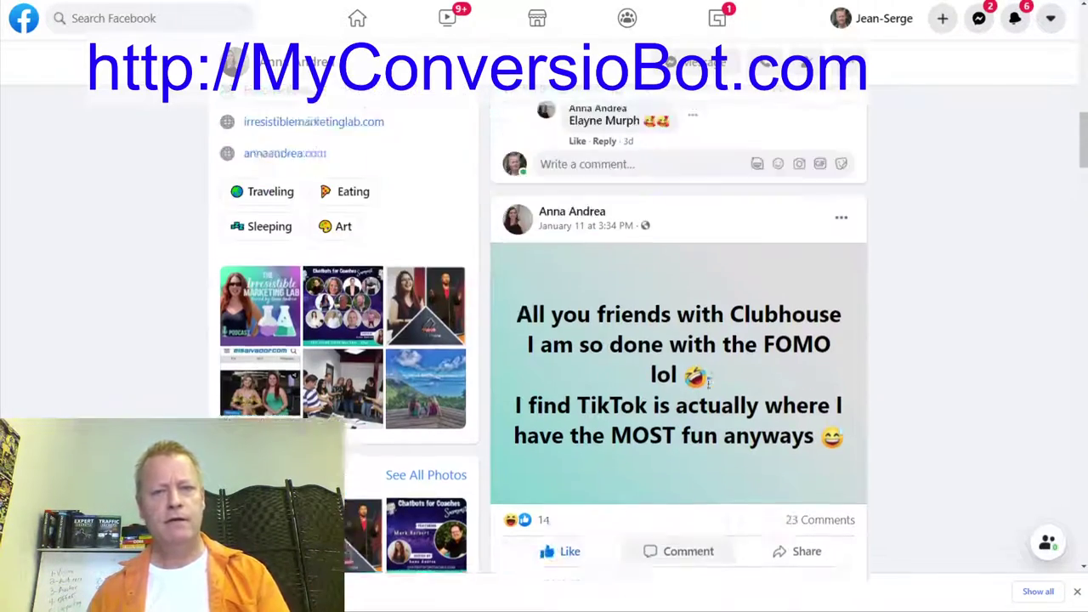
scroll(648, 469, down, 3)
scroll(649, 469, down, 1)
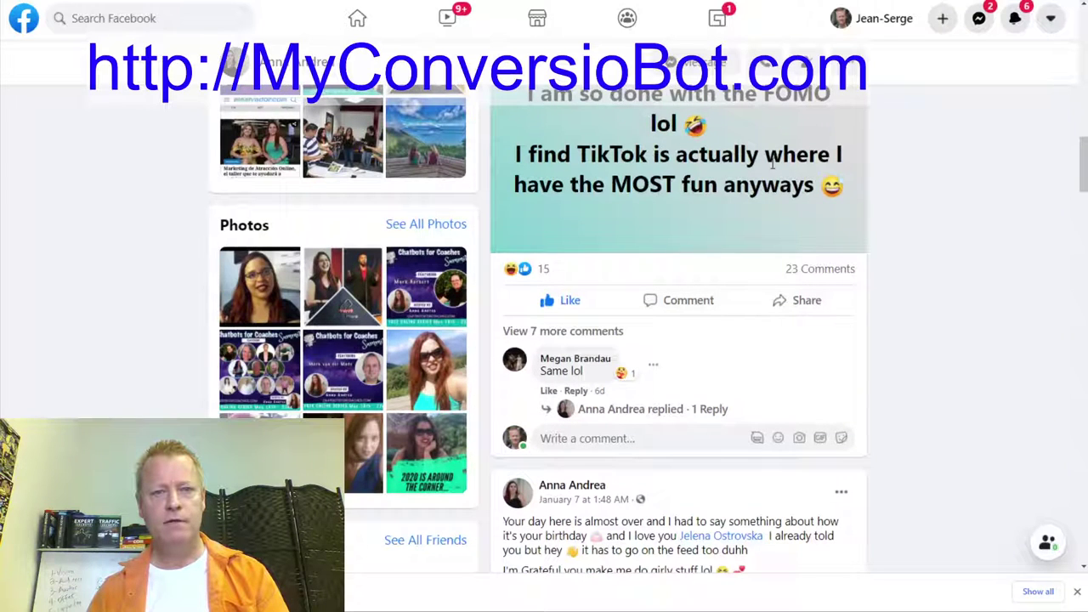
scroll(700, 225, up, 3)
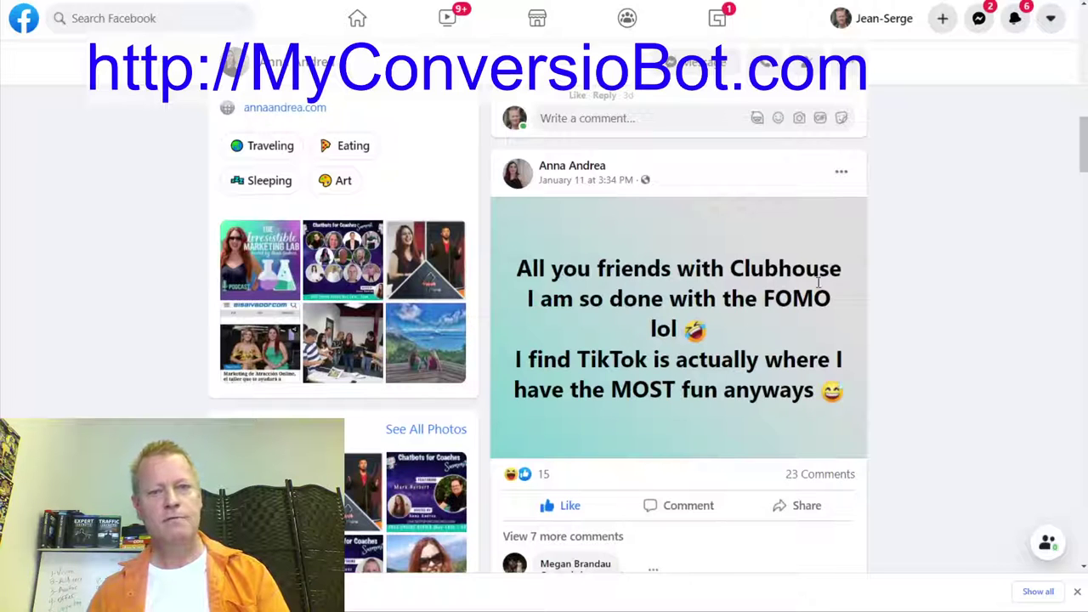
scroll(680, 520, down, 3)
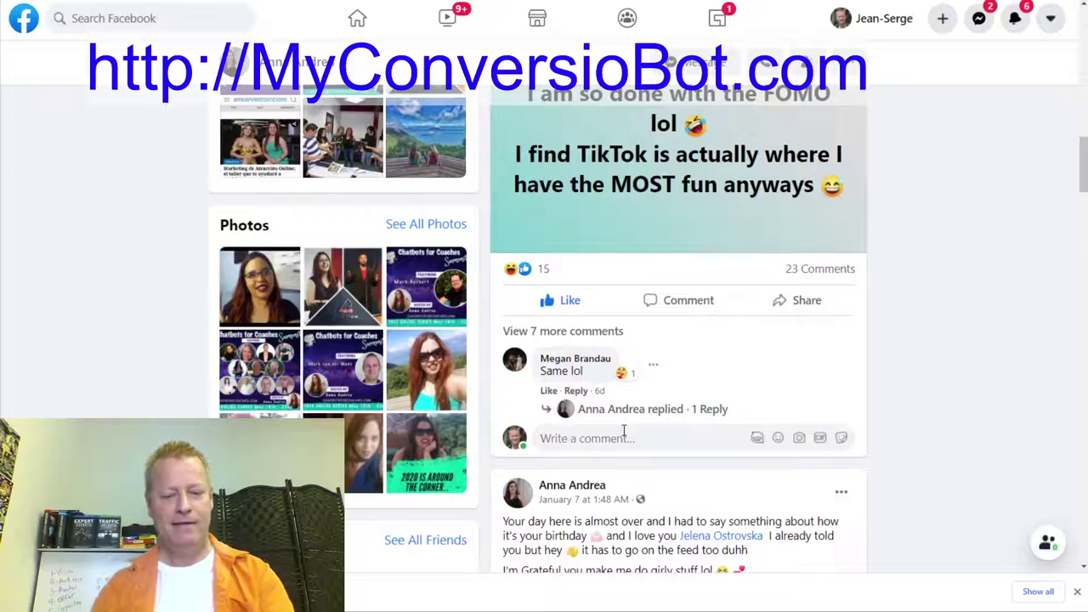
text(lol)
key(Return)
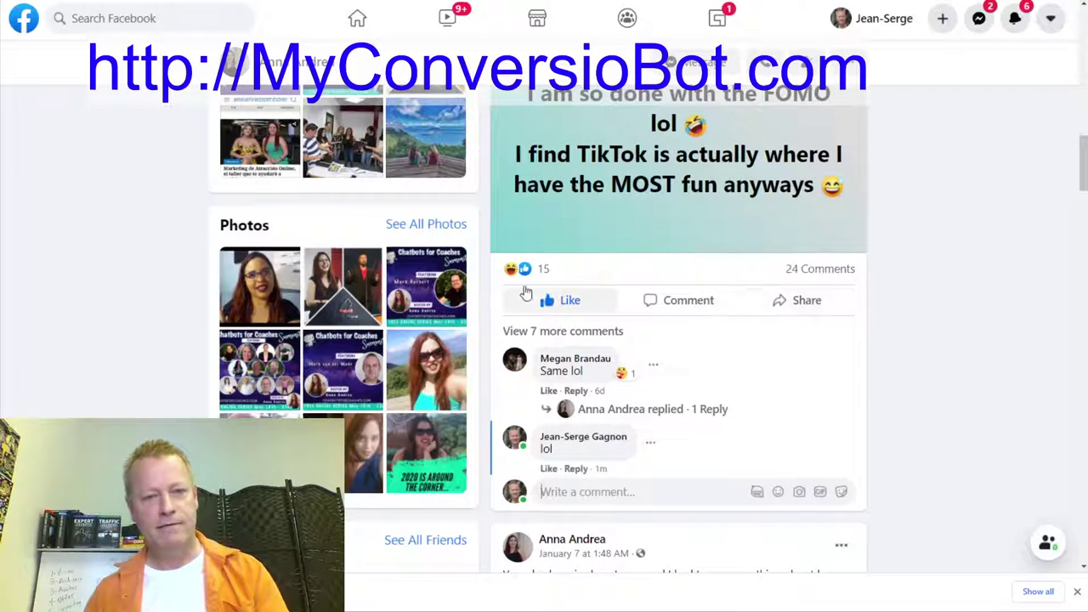
mouse_move(545, 299)
click(625, 270)
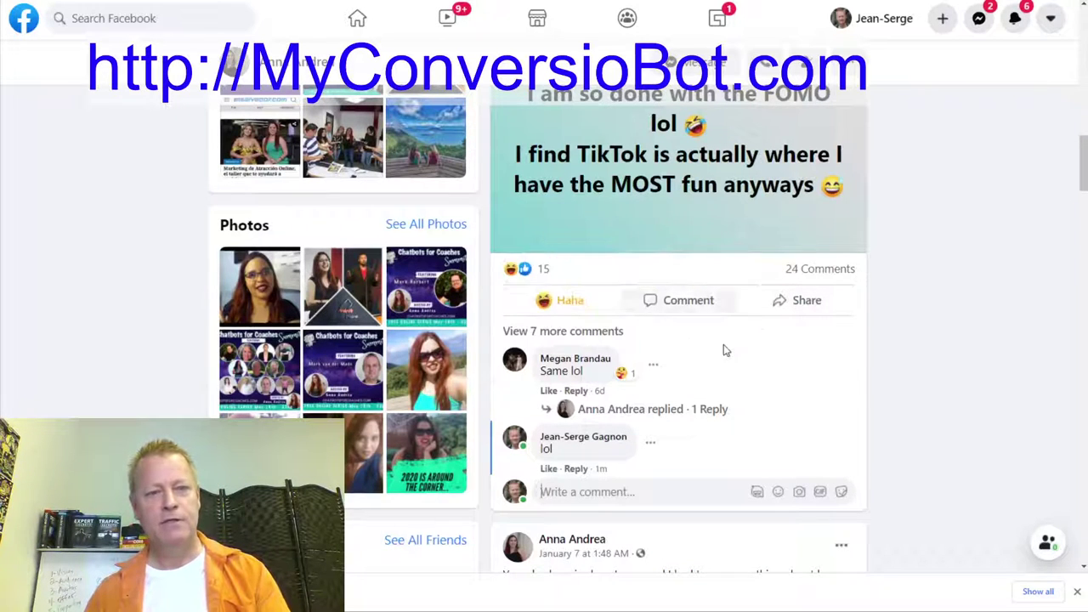
scroll(721, 347, up, 10)
scroll(728, 396, down, 3)
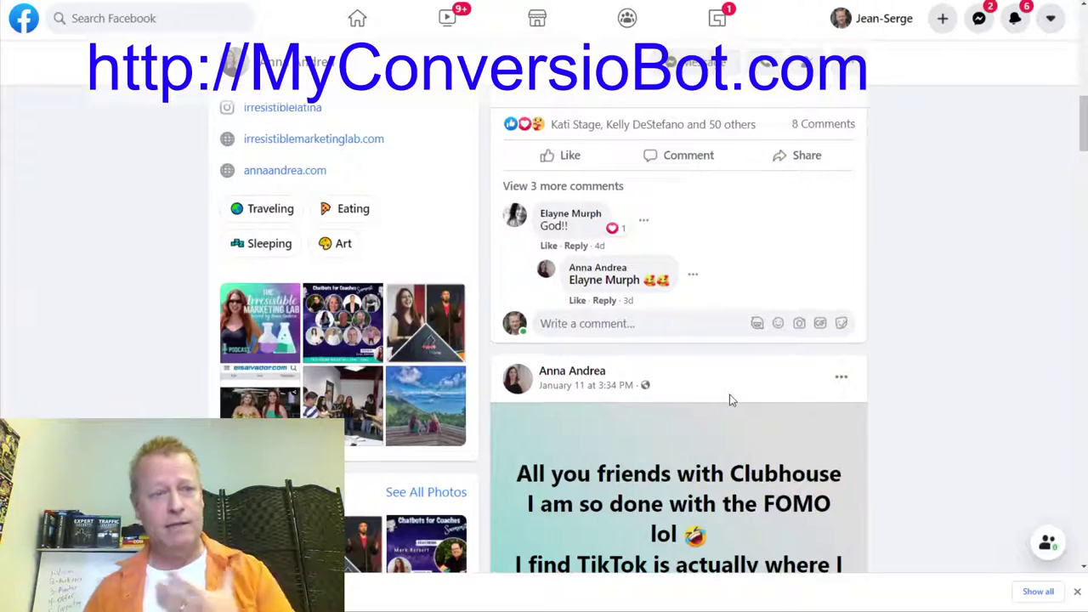
scroll(728, 397, up, 10)
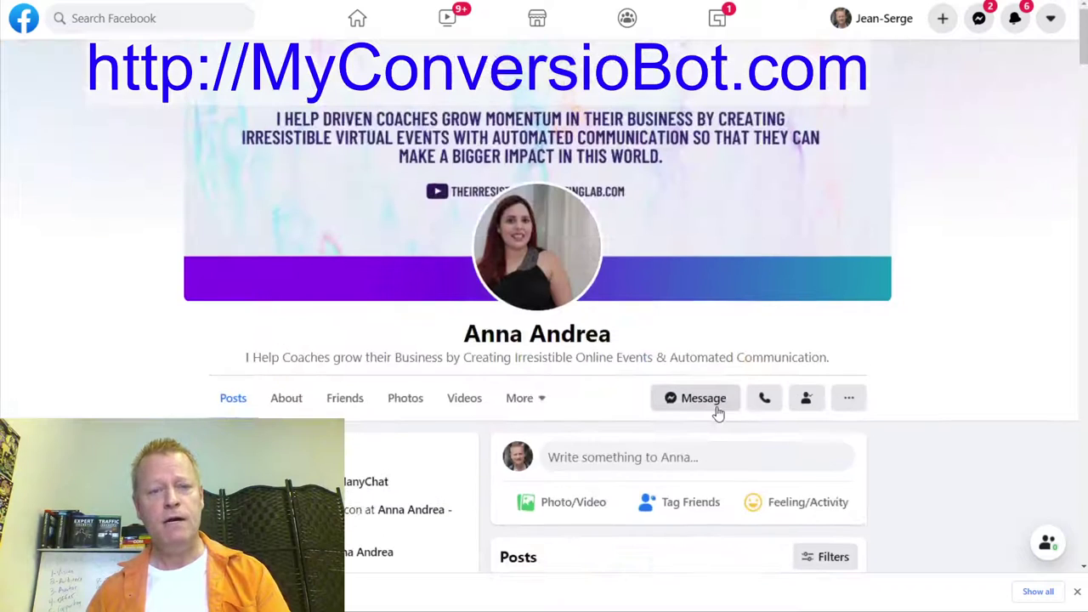
scroll(661, 462, down, 4)
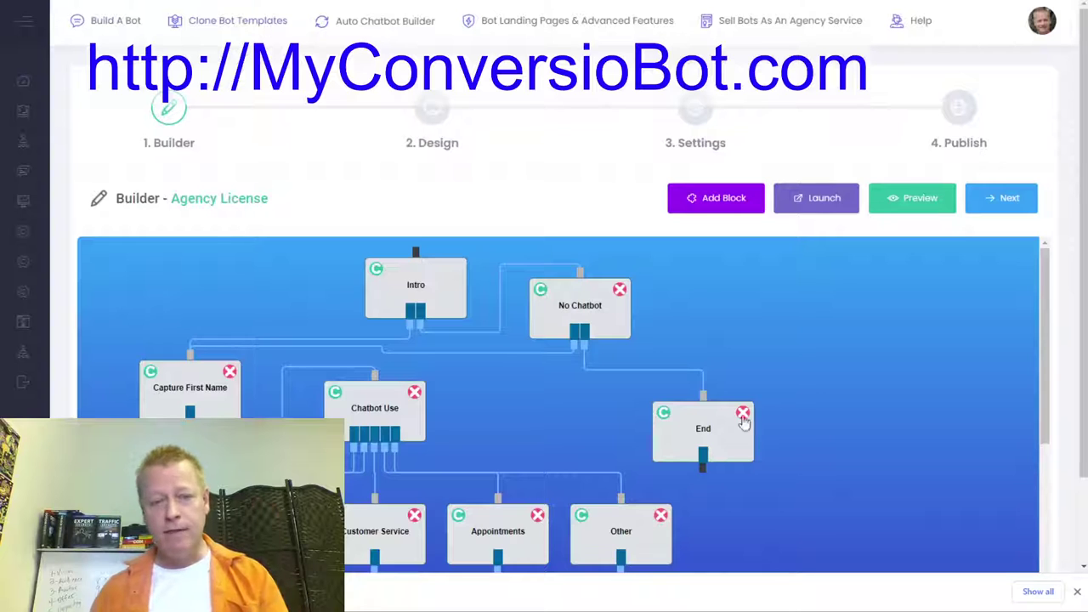
Step: Scroll through the bot's flow builder to review its blocks
scroll(716, 338, down, 3)
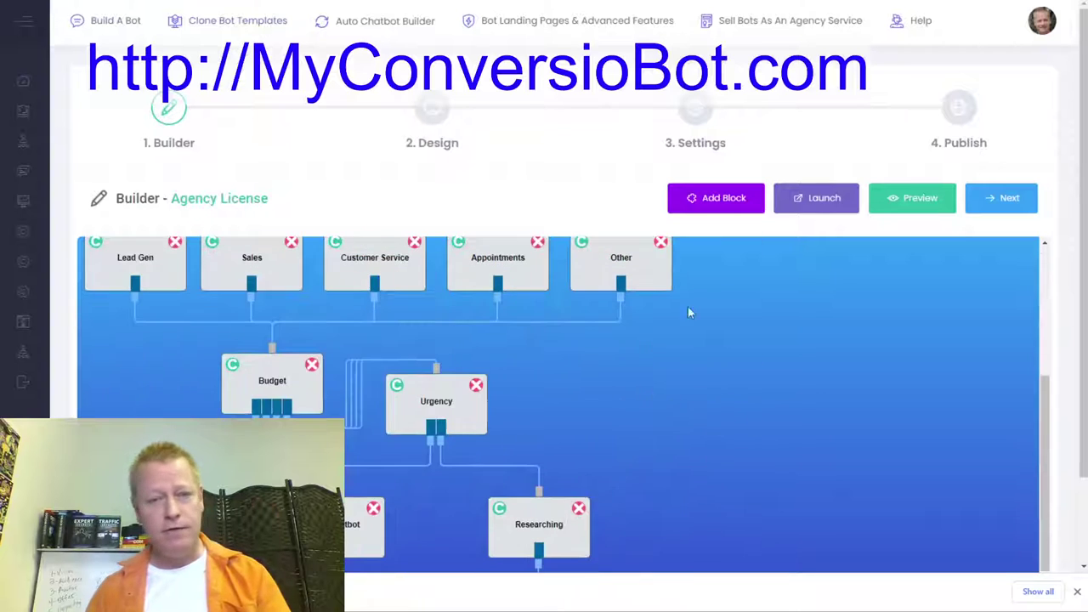
scroll(727, 420, down, 4)
scroll(727, 423, up, 5)
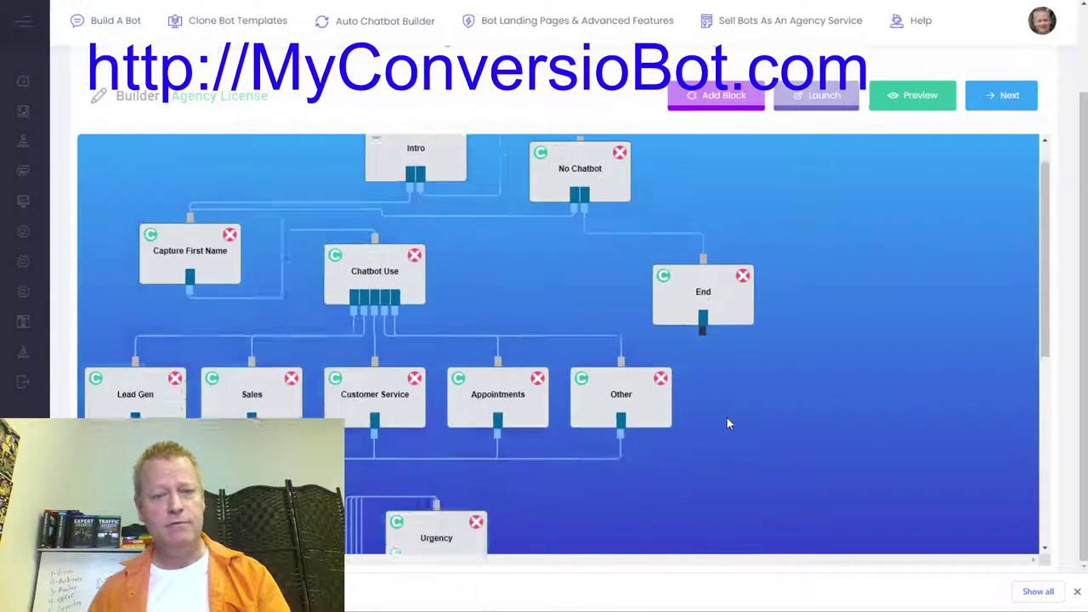
scroll(727, 417, up, 1)
scroll(794, 356, down, 5)
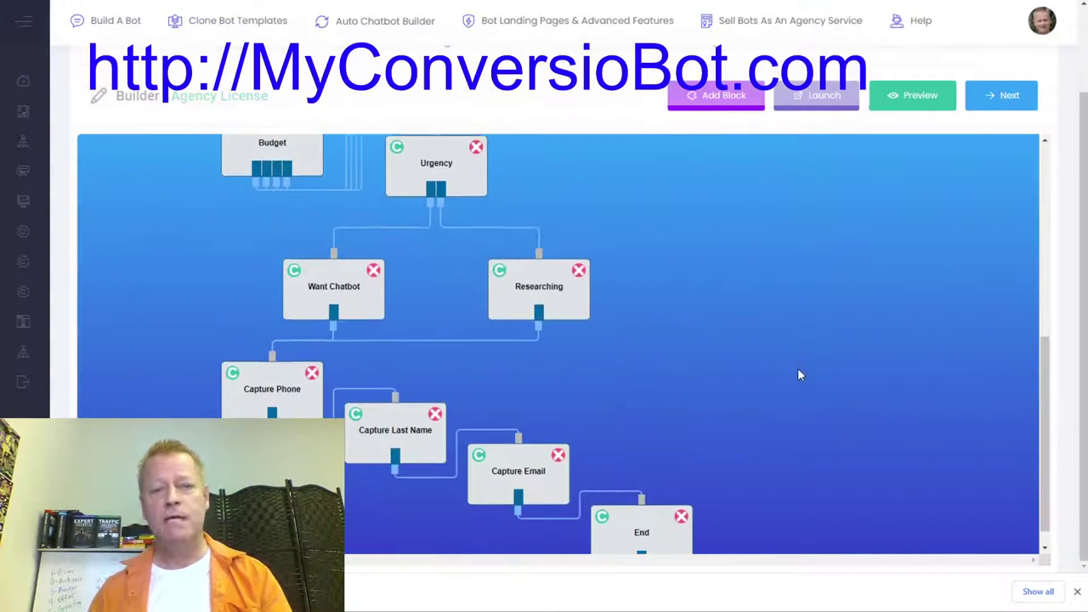
scroll(797, 375, up, 5)
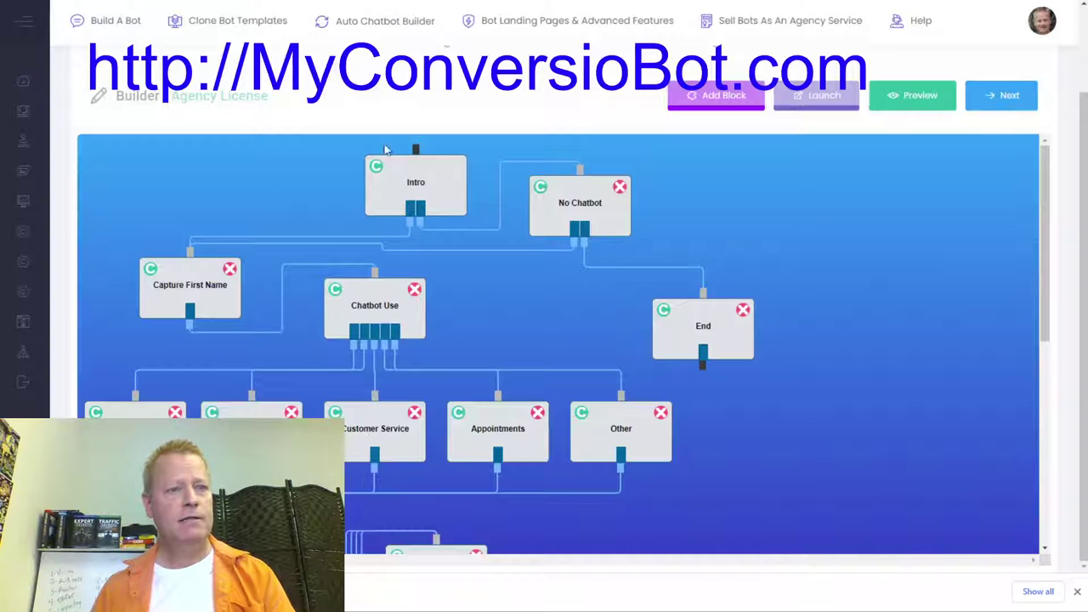
scroll(289, 207, up, 1)
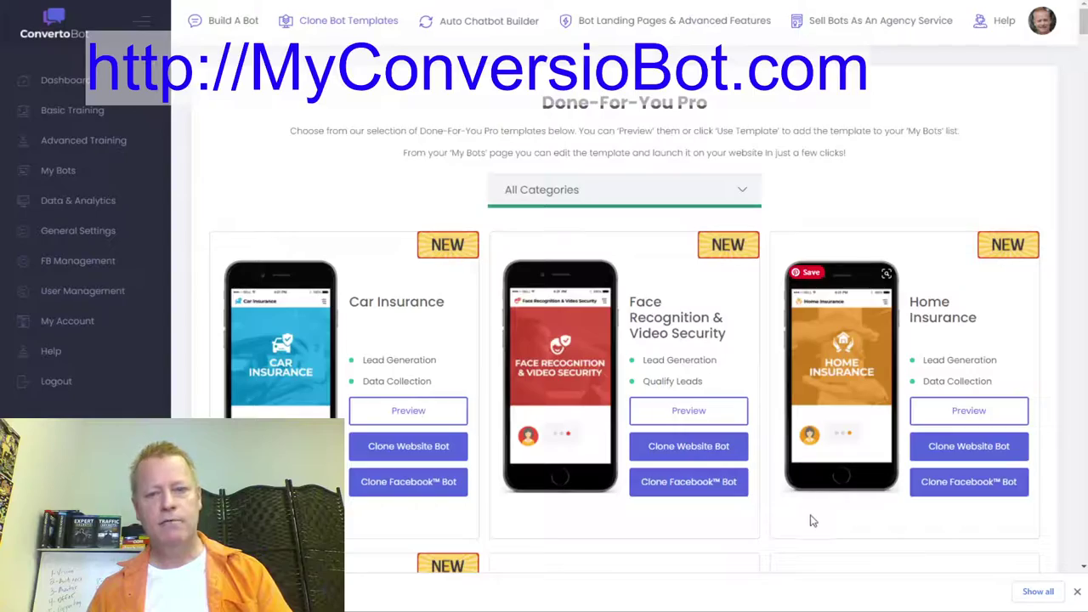
Step: Filter the templates to Get More Leads and clone Get Leads 3 as a website bot
scroll(811, 521, down, 20)
scroll(829, 497, down, 5)
scroll(818, 479, up, 20)
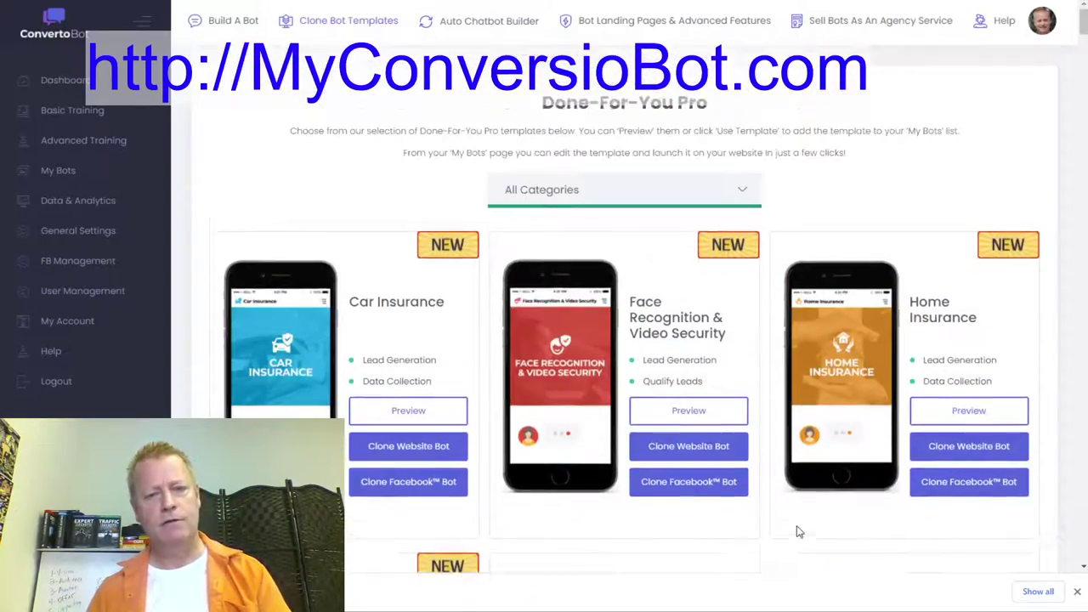
click(619, 197)
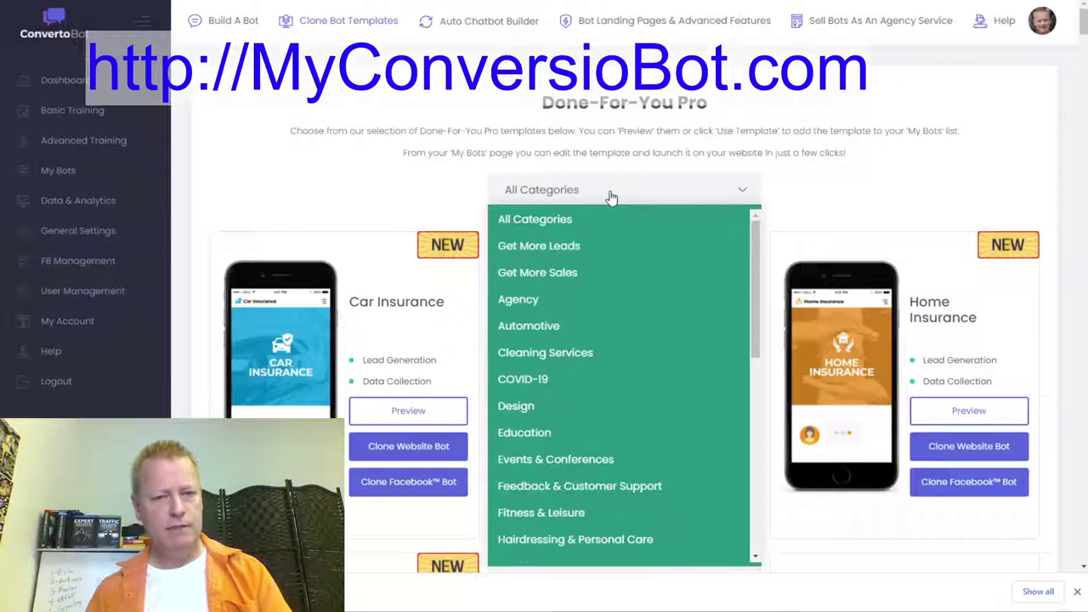
click(541, 246)
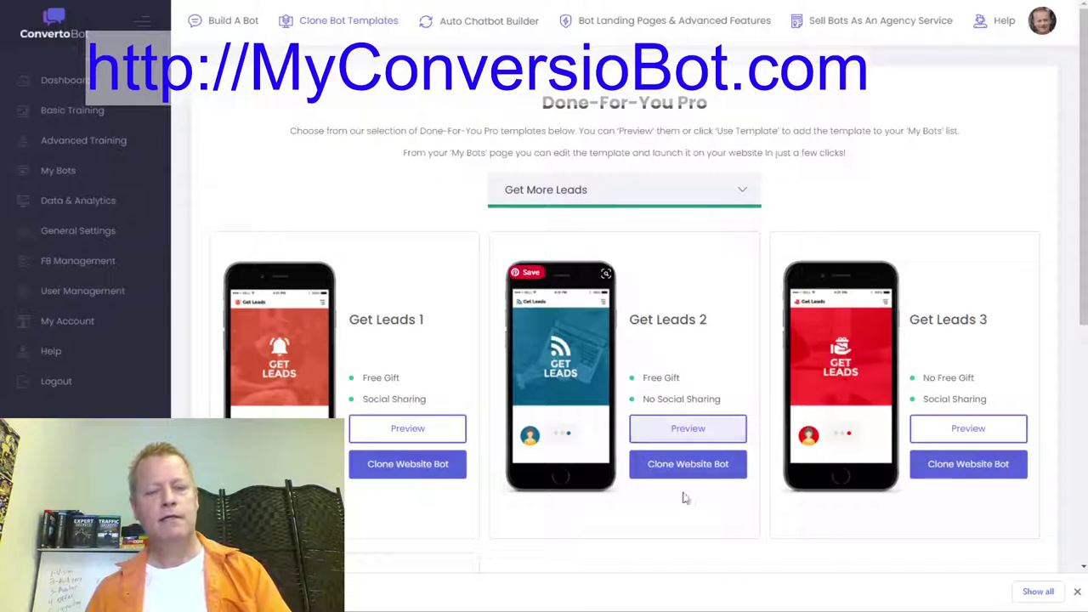
click(967, 470)
click(609, 38)
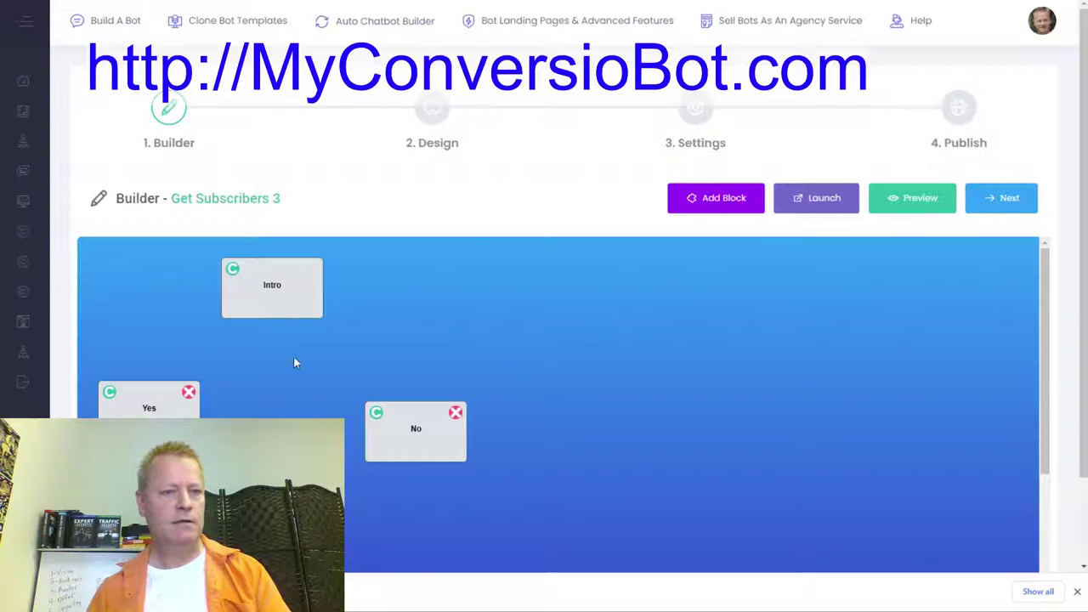
Step: Resave the Intro block, then replace Robobot in the Yes block's third message with the client's first name and save
click(274, 285)
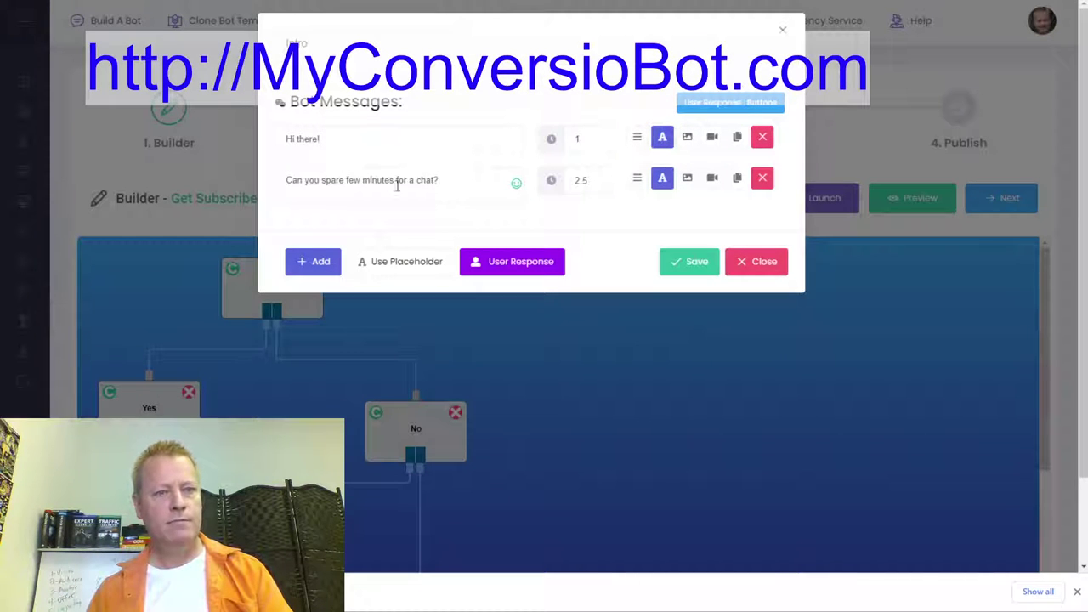
click(671, 265)
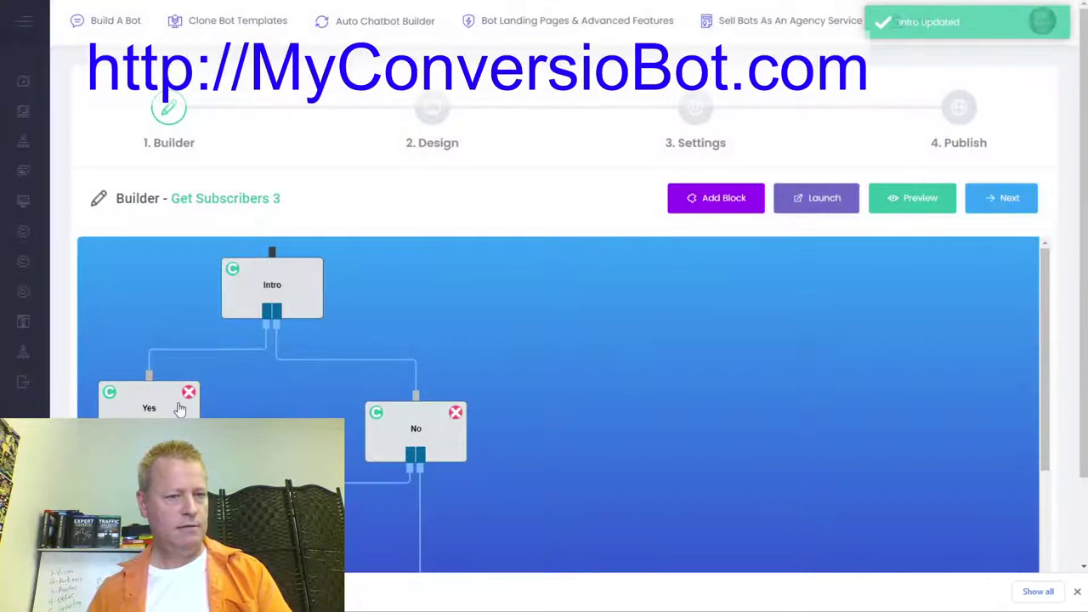
click(179, 410)
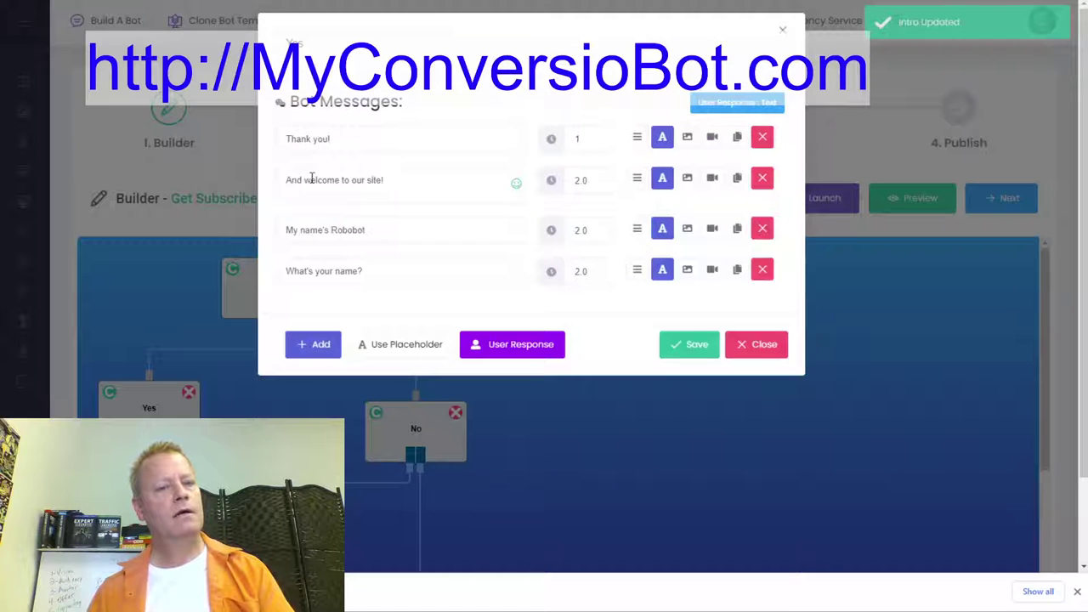
double_click(353, 232)
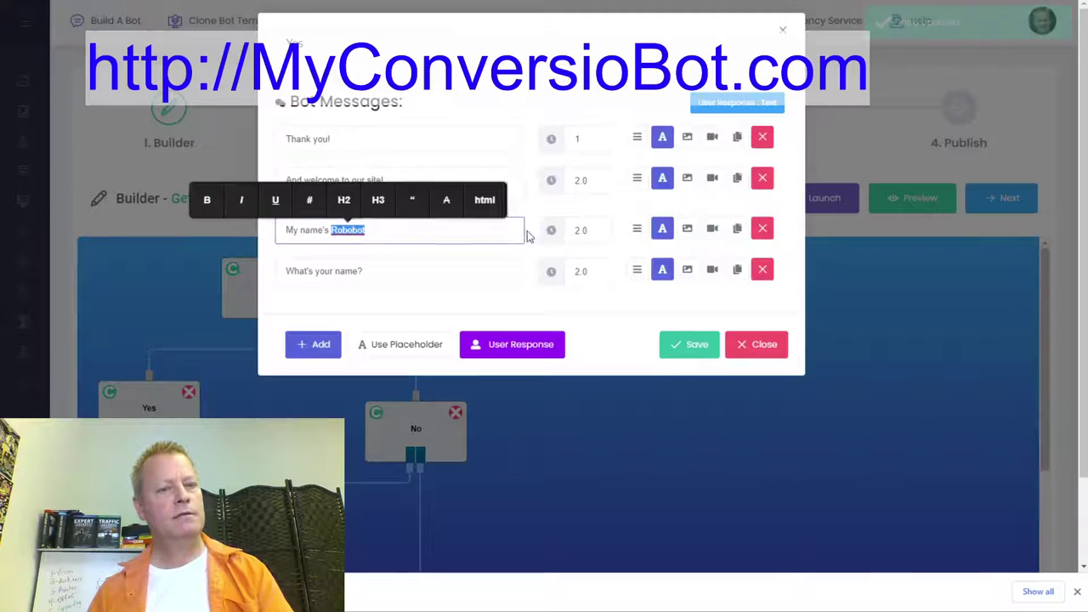
text(Dian)
text(e)
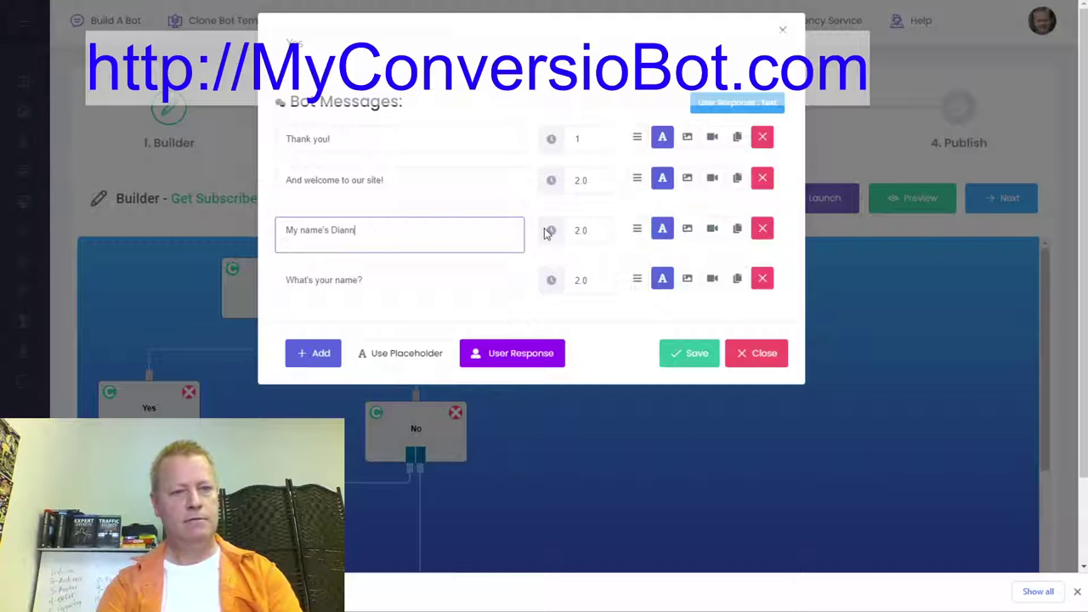
click(693, 355)
scroll(680, 515, down, 5)
scroll(672, 504, up, 5)
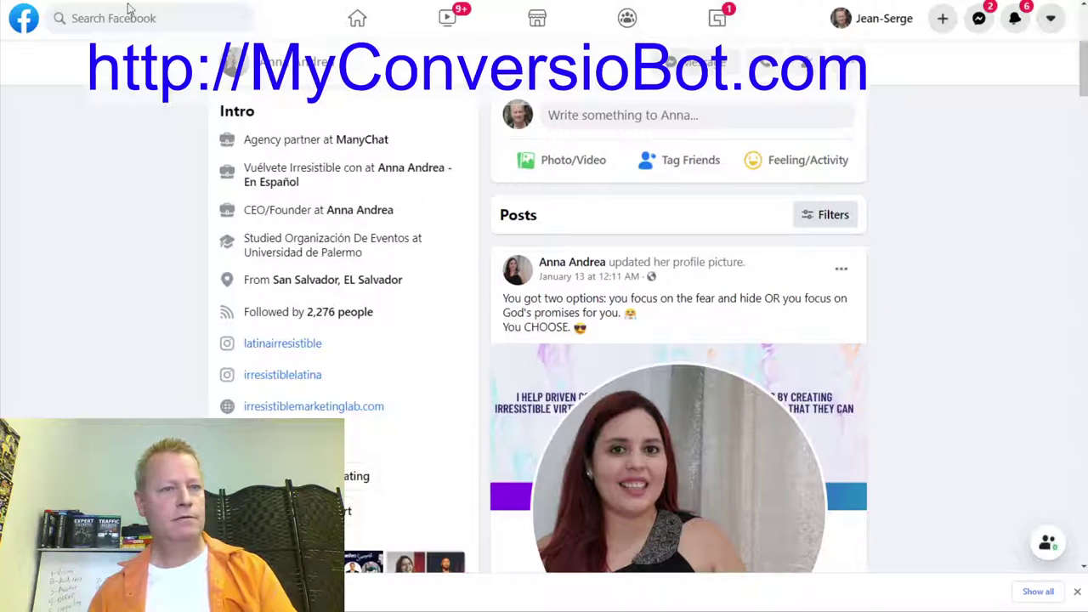
Step: Find the client's Facebook profile and view her full-size profile picture
click(127, 19)
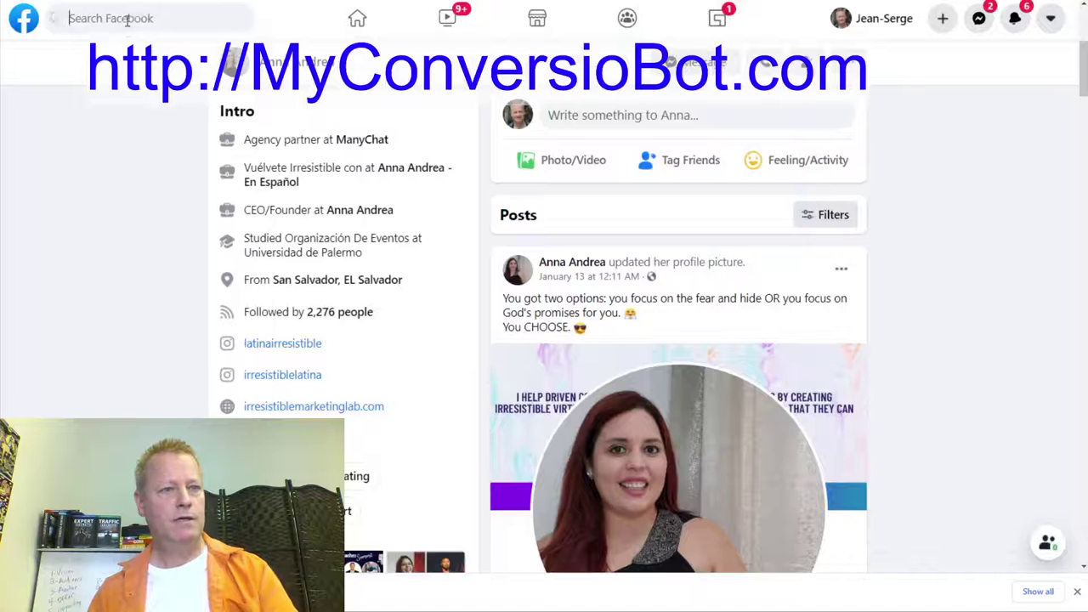
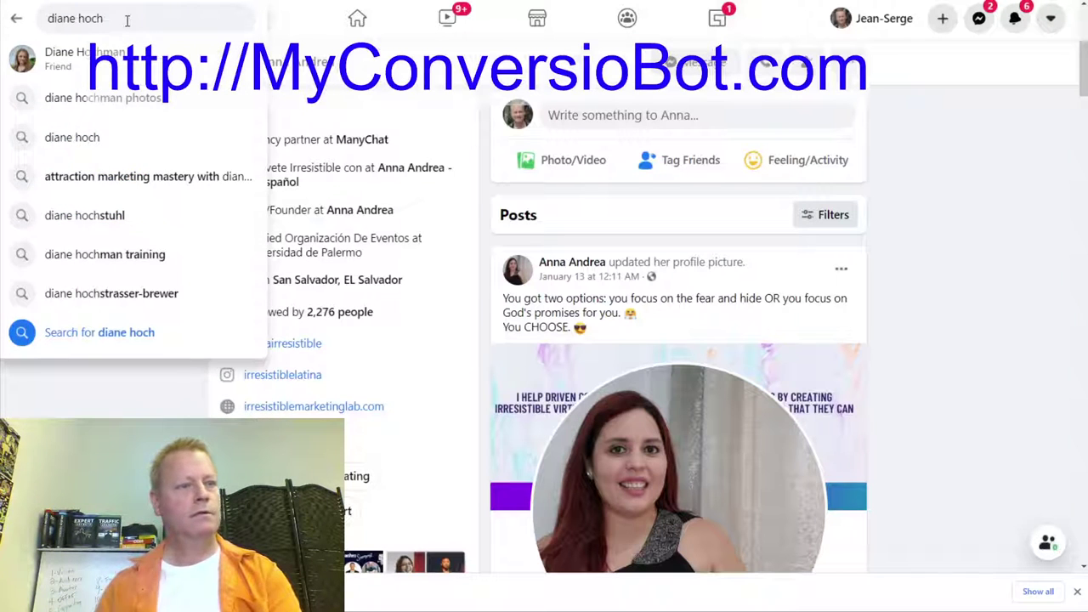
key(Escape)
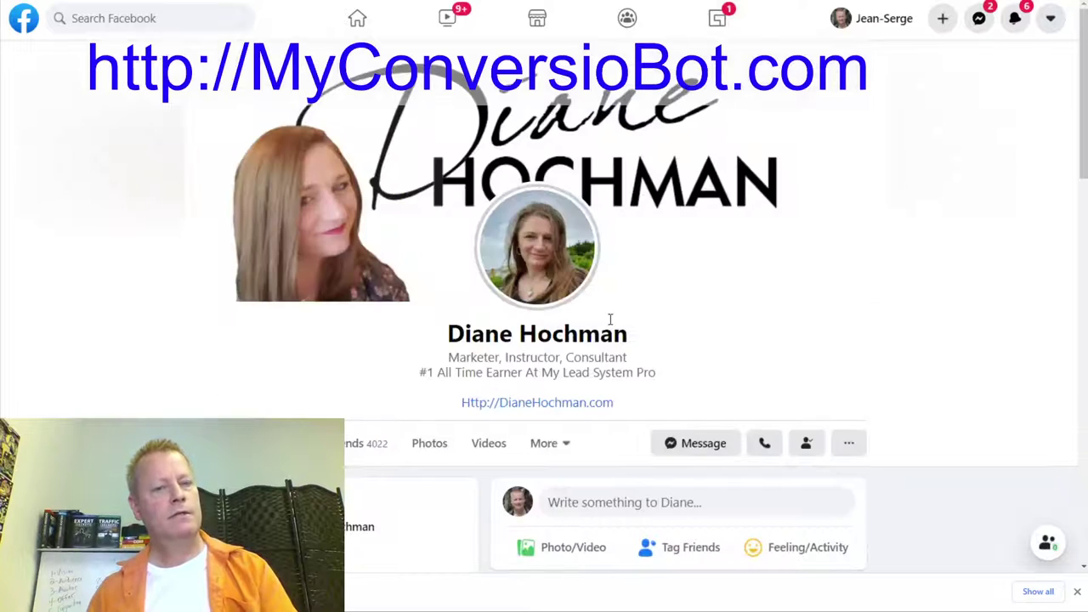
click(537, 251)
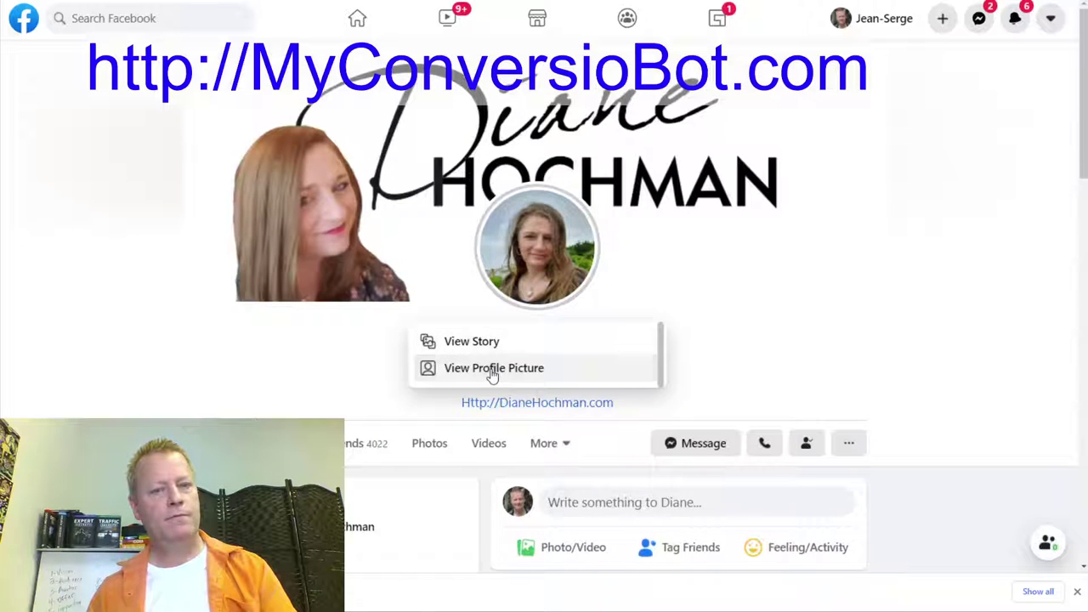
click(493, 369)
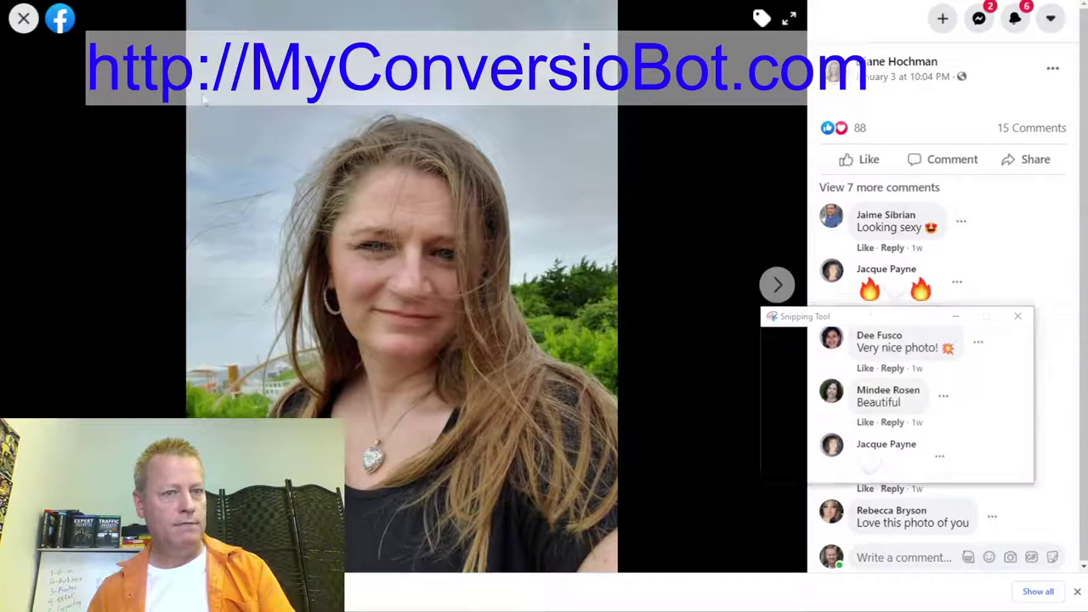
Step: Snip the profile photo and save it to Downloads as a JPG named after the client
click(775, 340)
drag(186, 69, 619, 527)
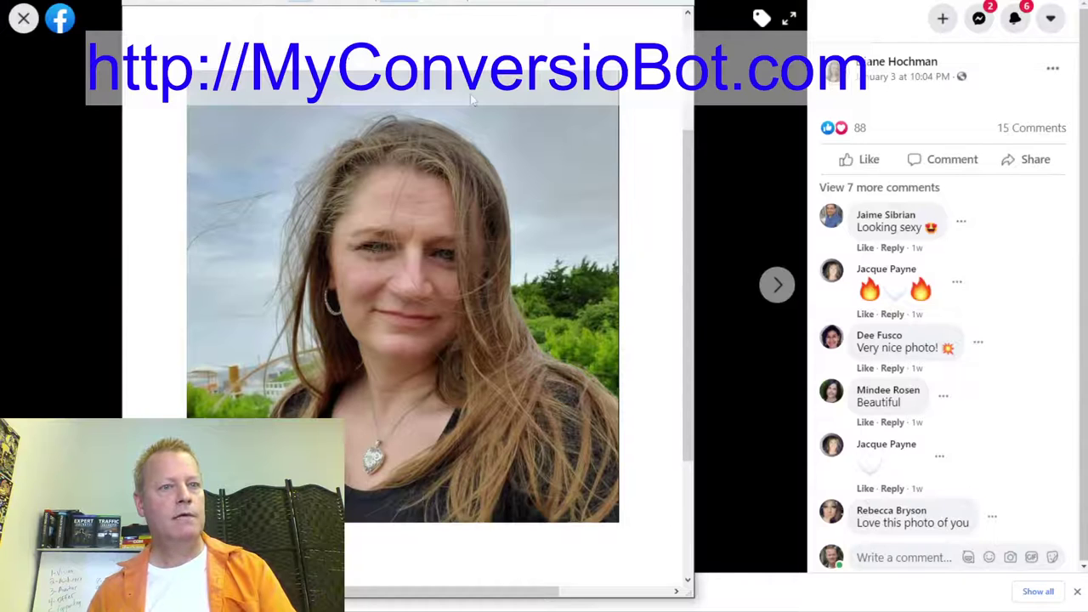
key(ctrl+s)
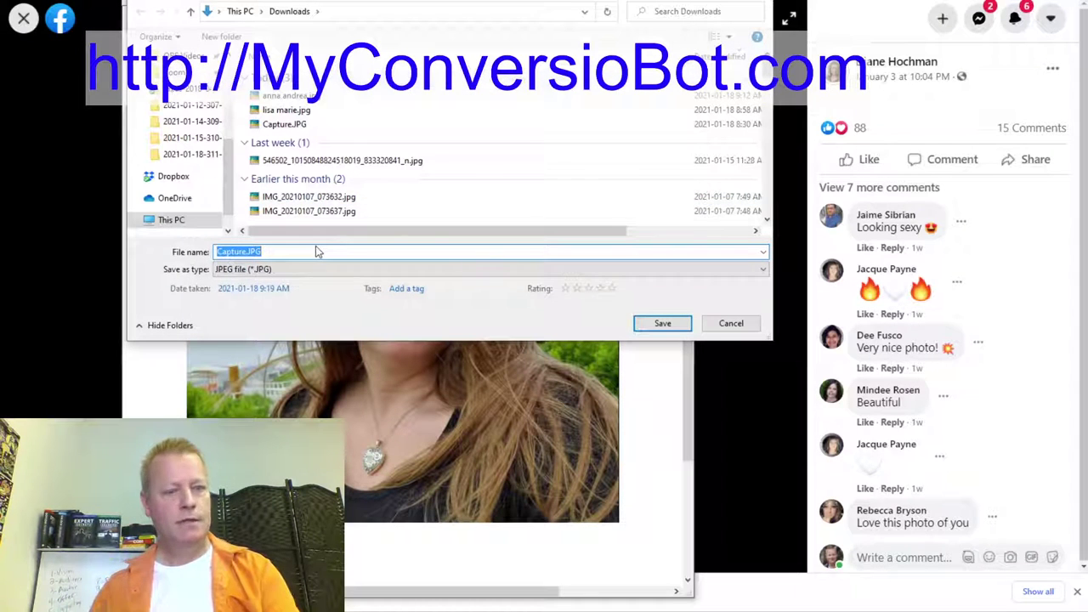
key(Return)
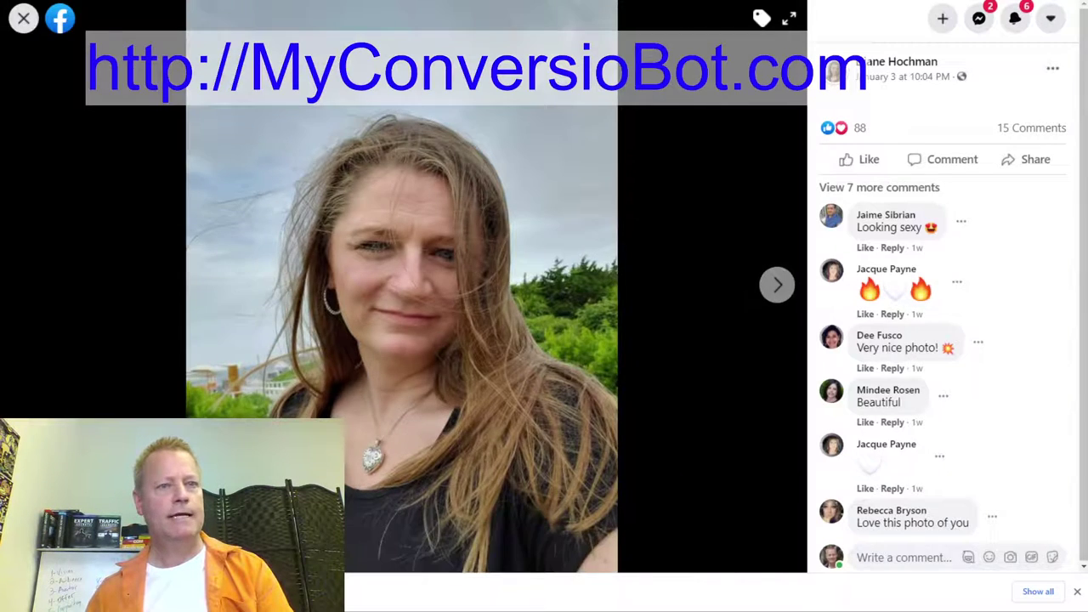
key(Escape)
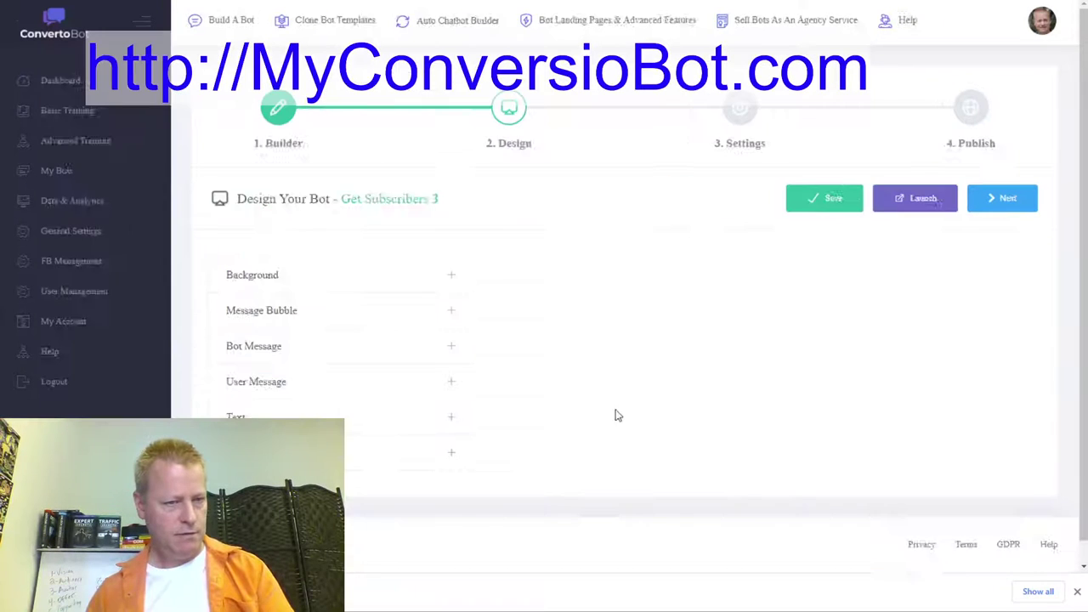
Step: Upload the saved profile photo as the bot icon shown after load
scroll(599, 399, down, 5)
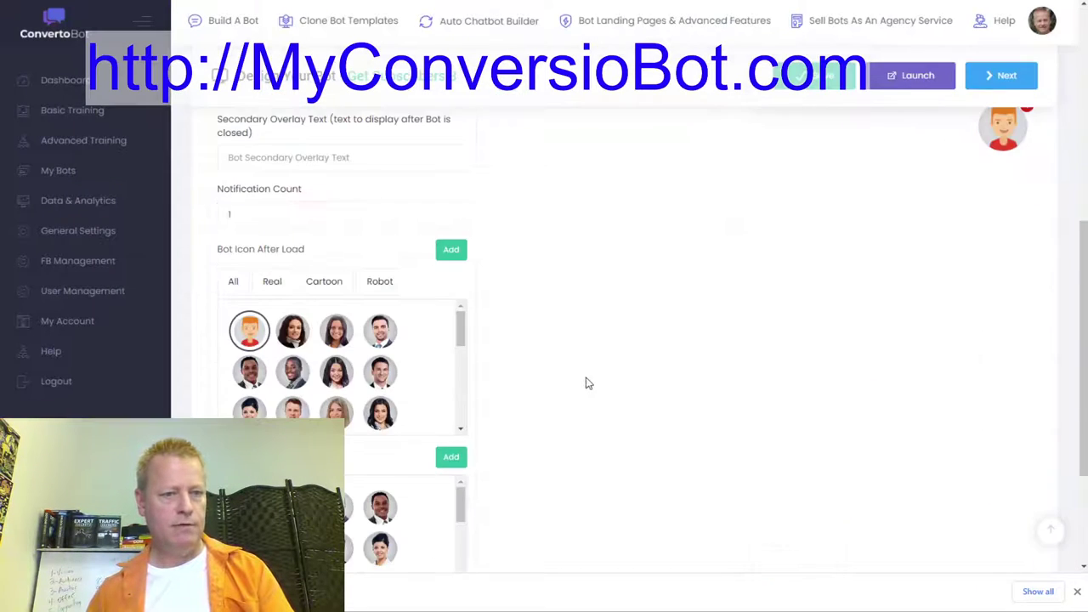
click(451, 264)
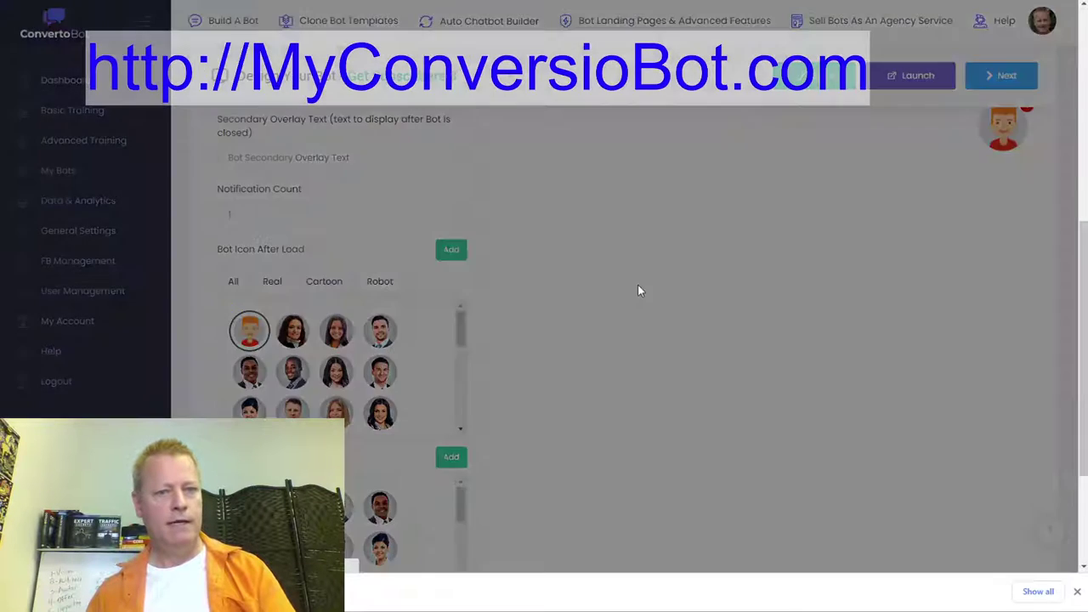
click(522, 104)
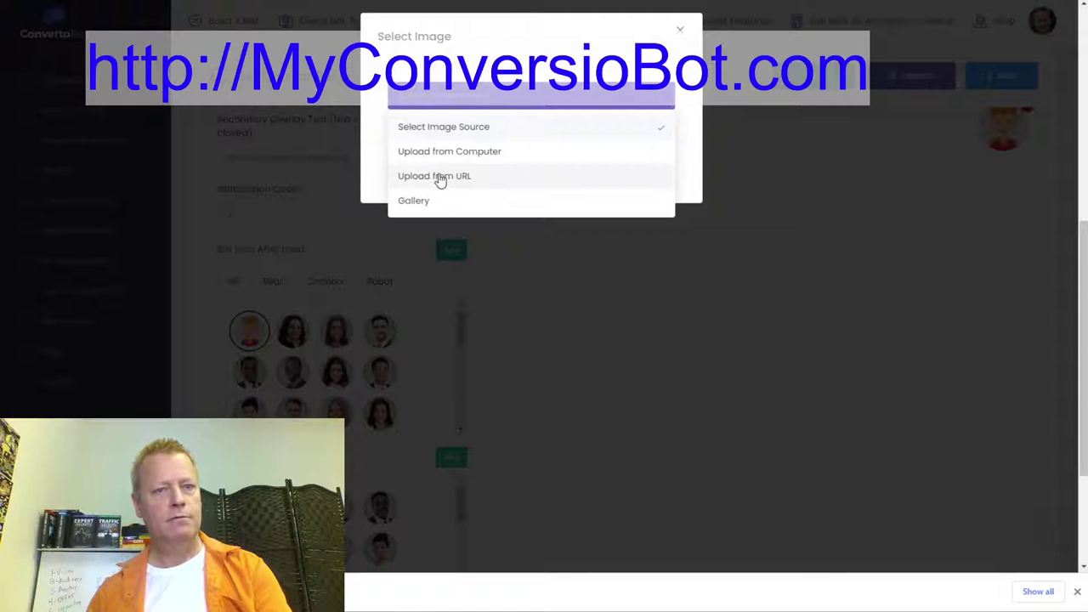
click(446, 153)
click(644, 137)
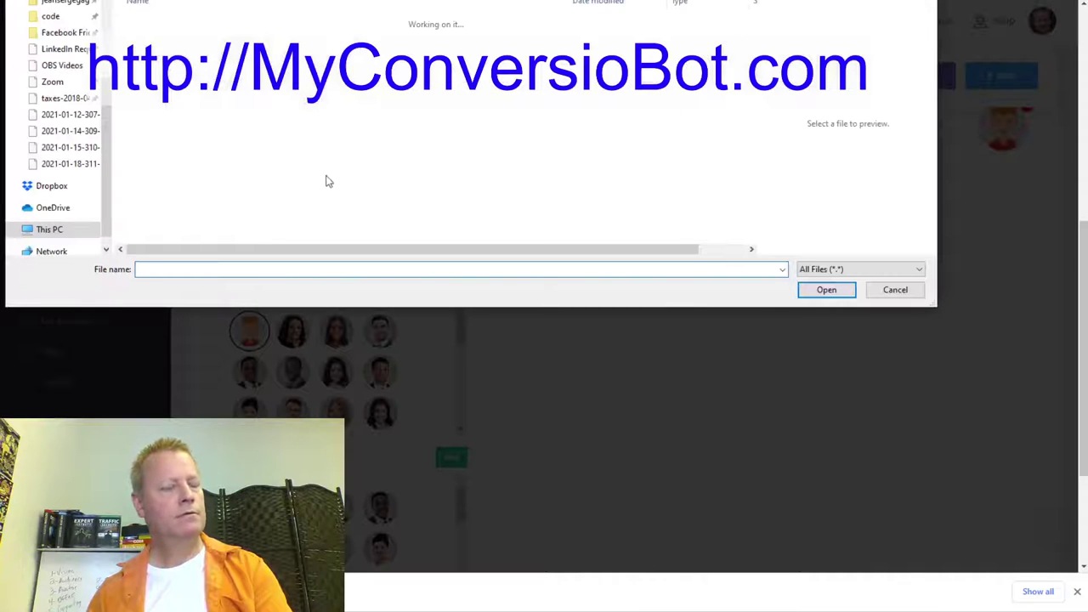
click(181, 40)
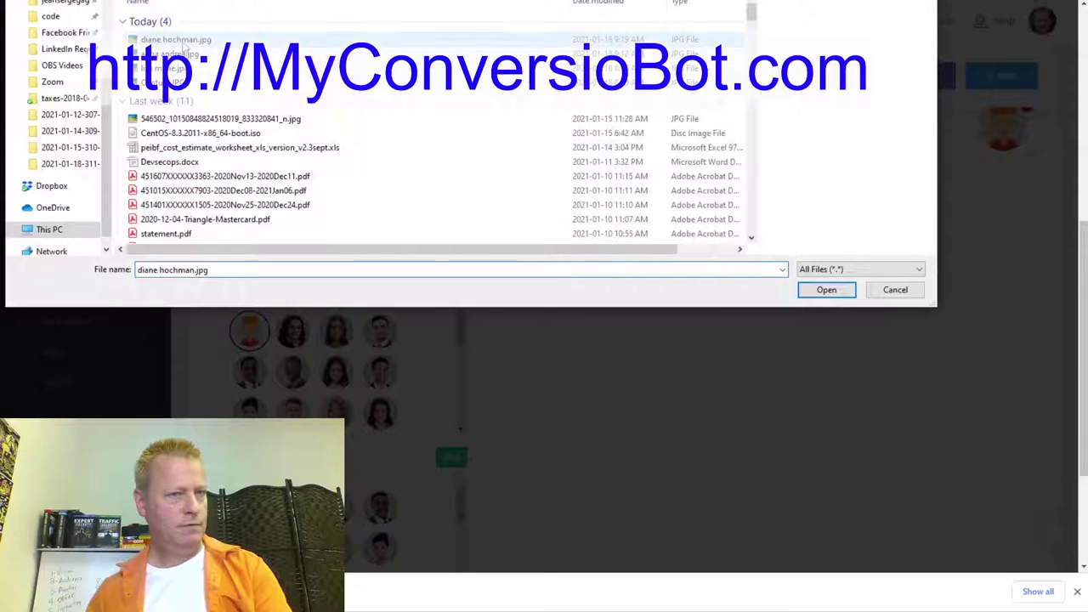
click(825, 290)
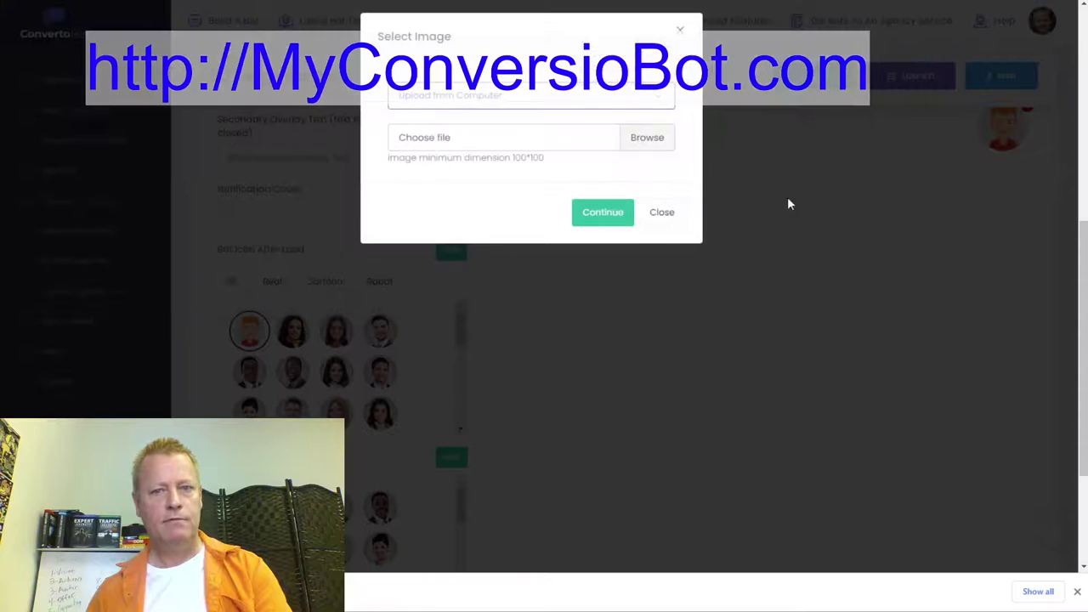
click(607, 226)
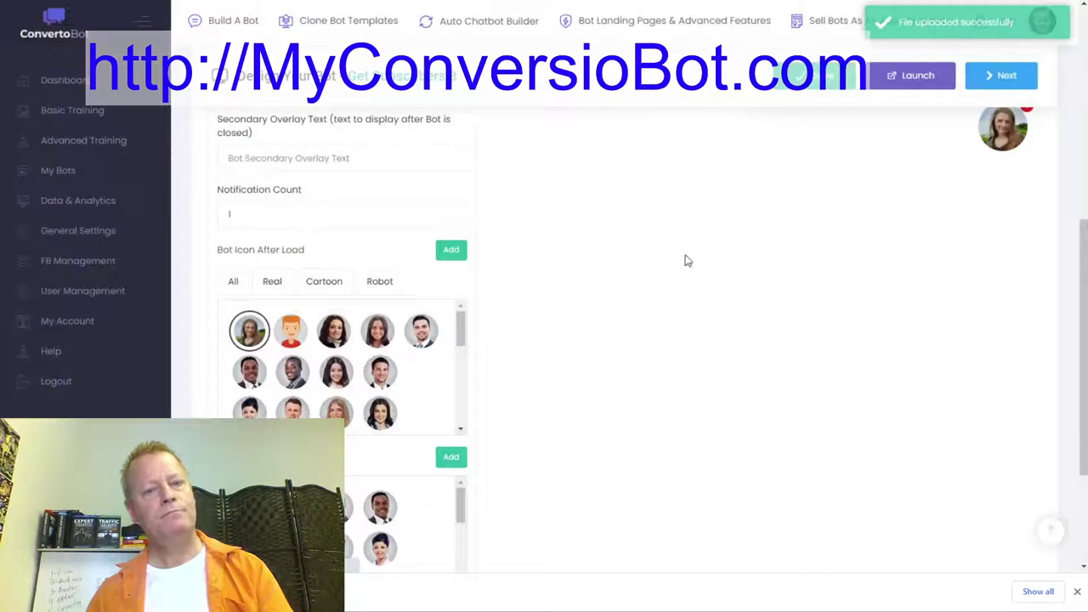
Step: Set the pre-load bot icon to the woman's portrait from the Gallery and save the design
scroll(487, 451, down, 2)
click(452, 267)
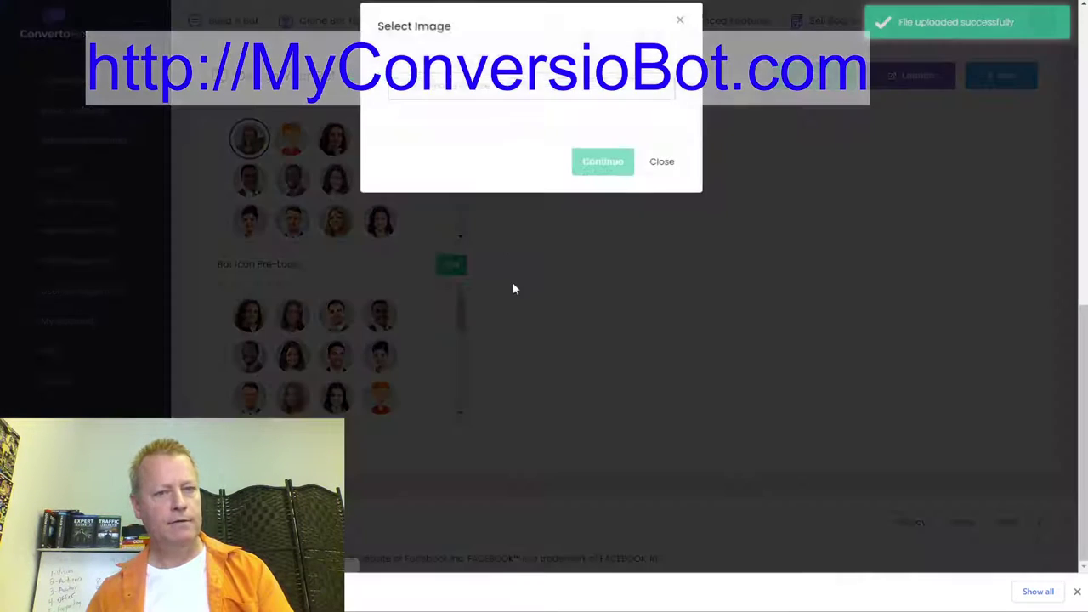
click(489, 95)
click(434, 201)
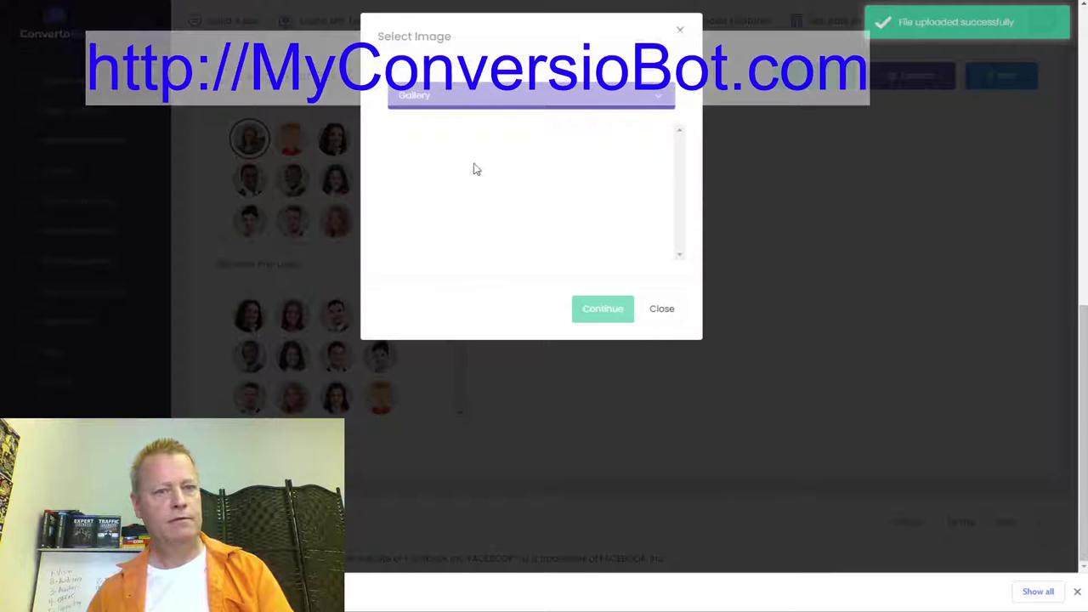
scroll(505, 238, down, 5)
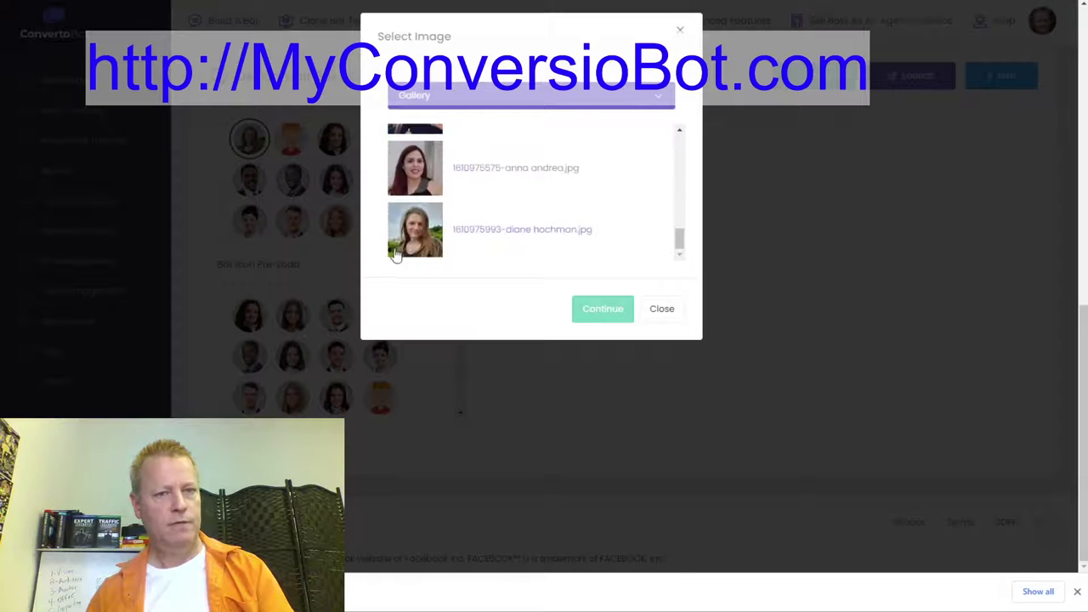
click(400, 243)
click(603, 312)
click(819, 86)
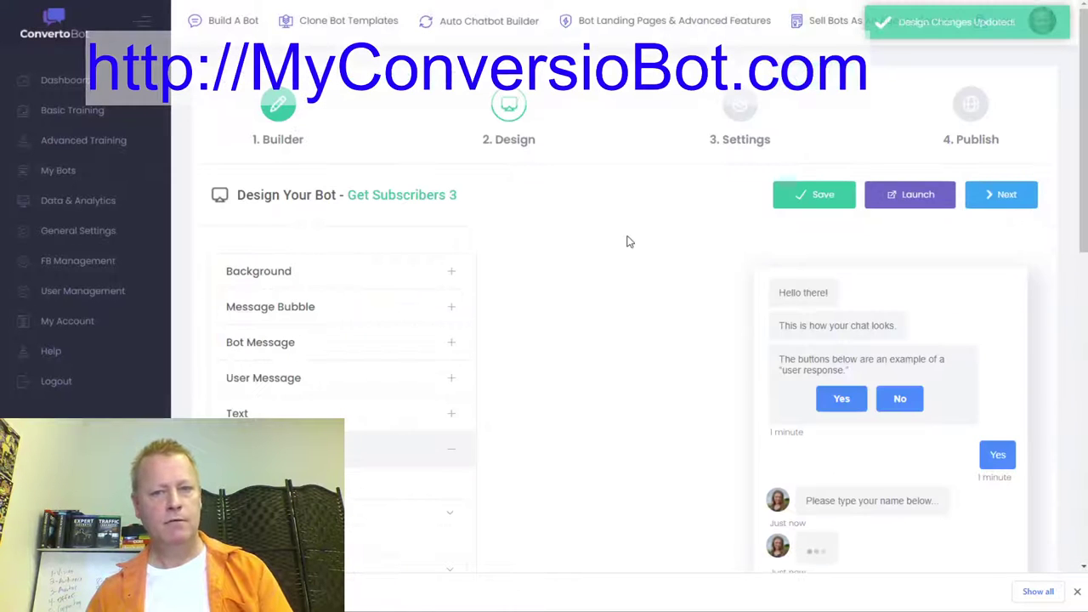
scroll(590, 323, down, 5)
scroll(590, 323, up, 5)
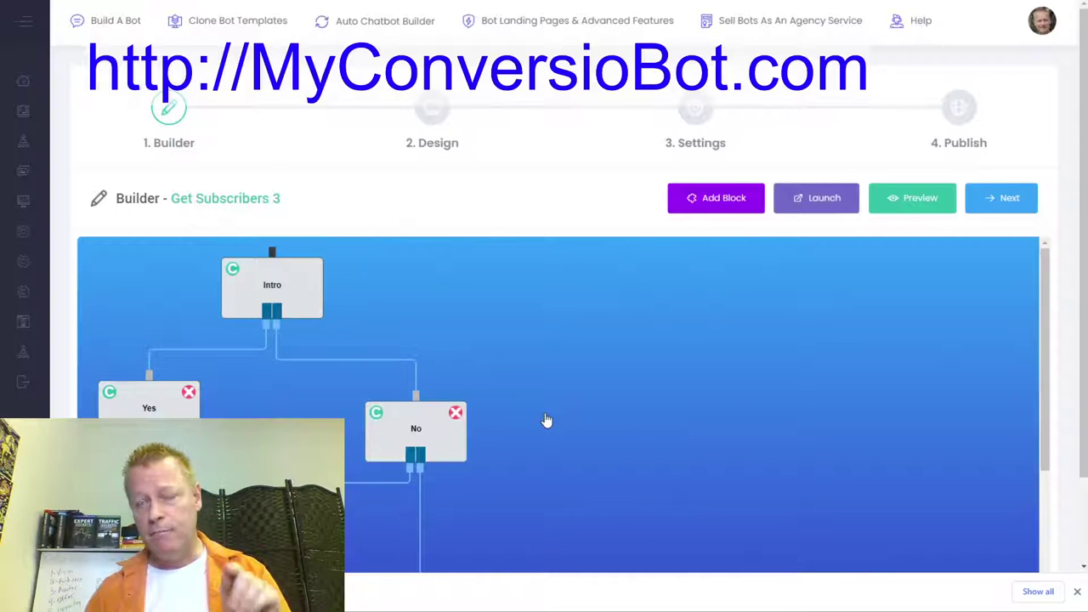
Step: Review the Get Subscribers 3 flow blocks, closing the Capture Email 3 message editor
scroll(547, 420, down, 5)
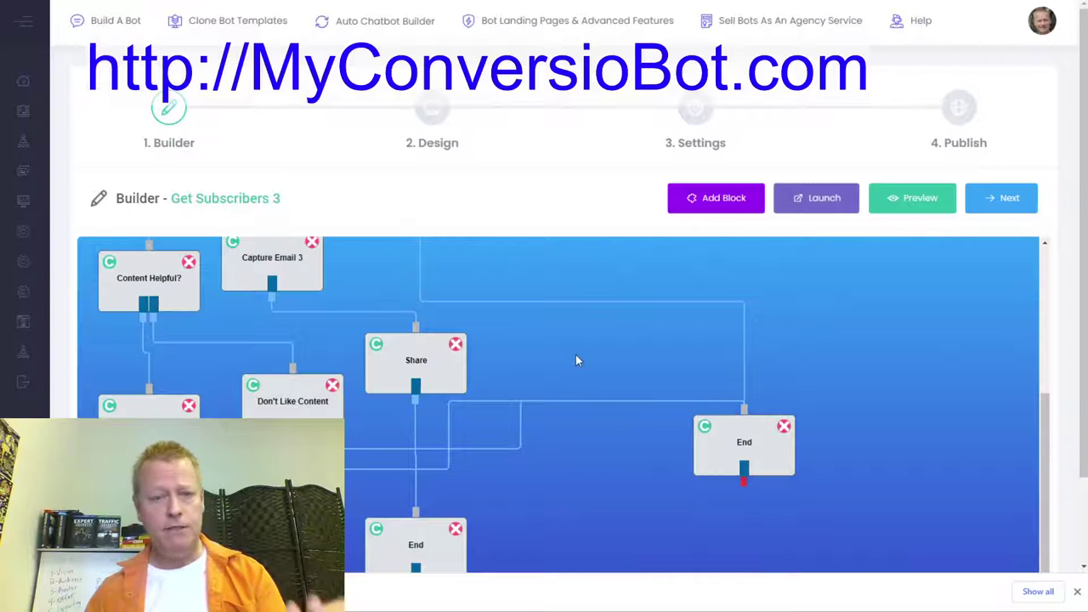
scroll(576, 354, up, 5)
scroll(599, 369, down, 5)
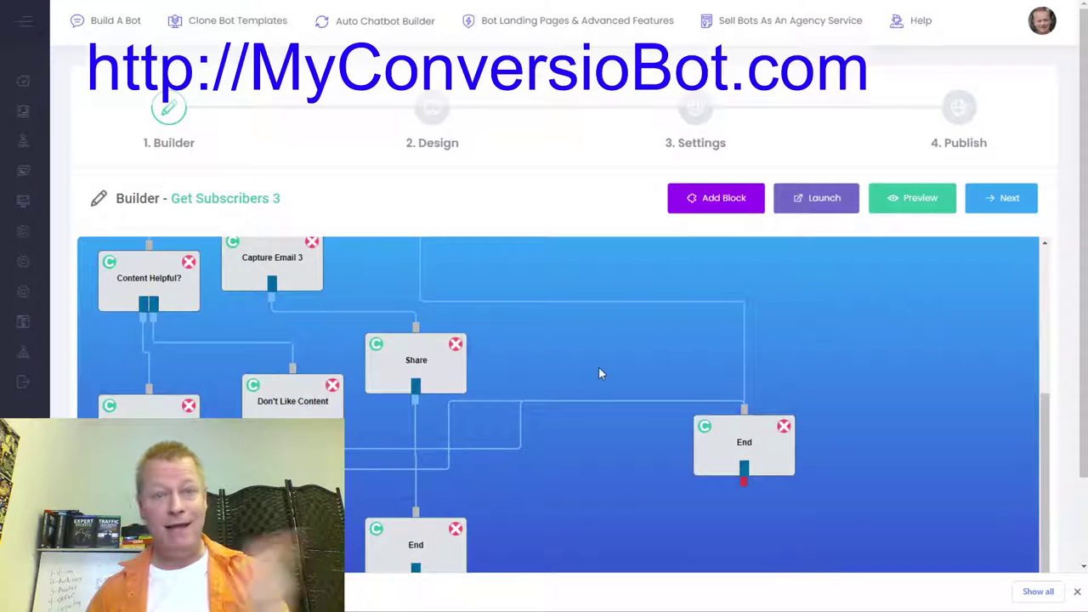
scroll(846, 404, down, 1)
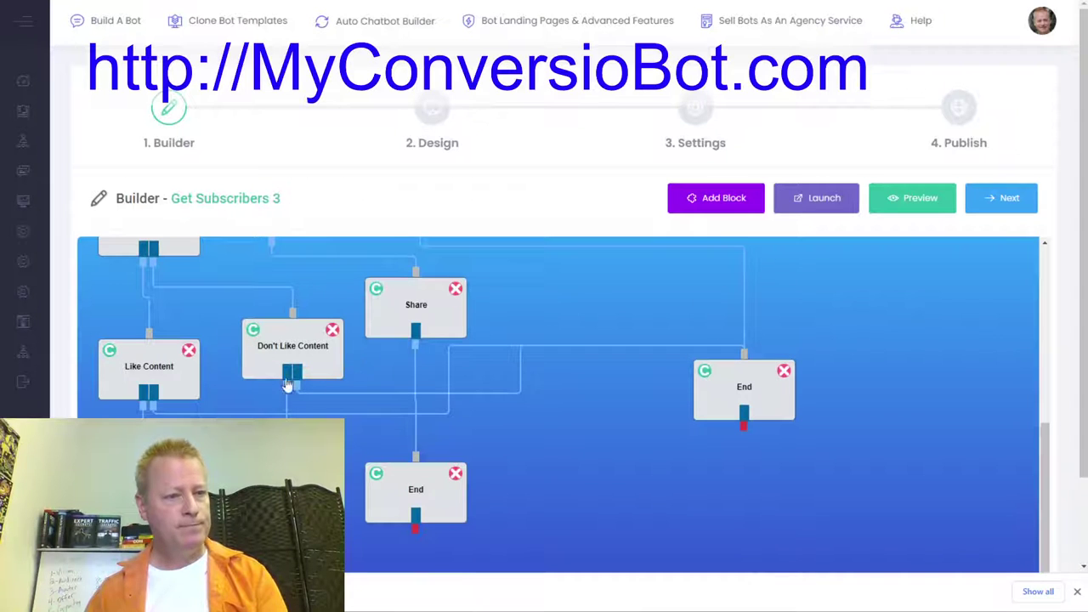
scroll(161, 377, up, 6)
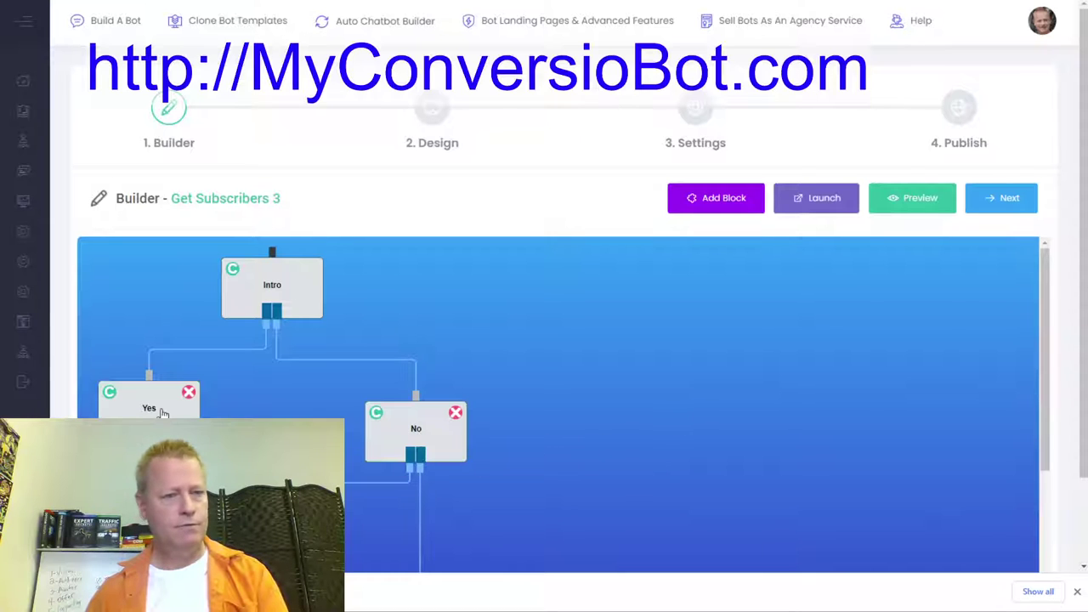
scroll(558, 405, down, 3)
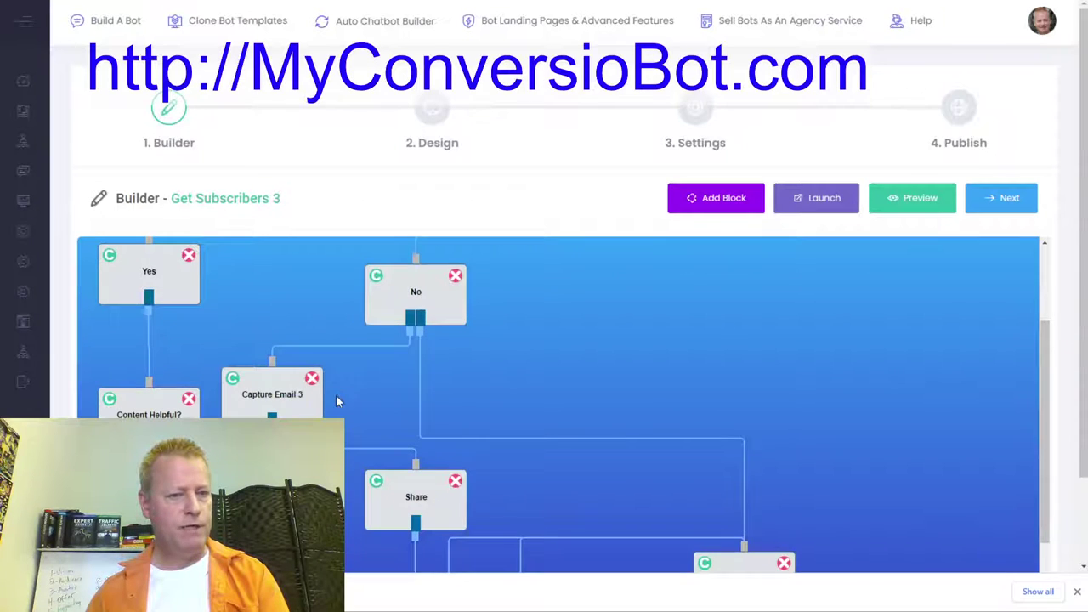
scroll(521, 356, down, 2)
scroll(521, 357, up, 5)
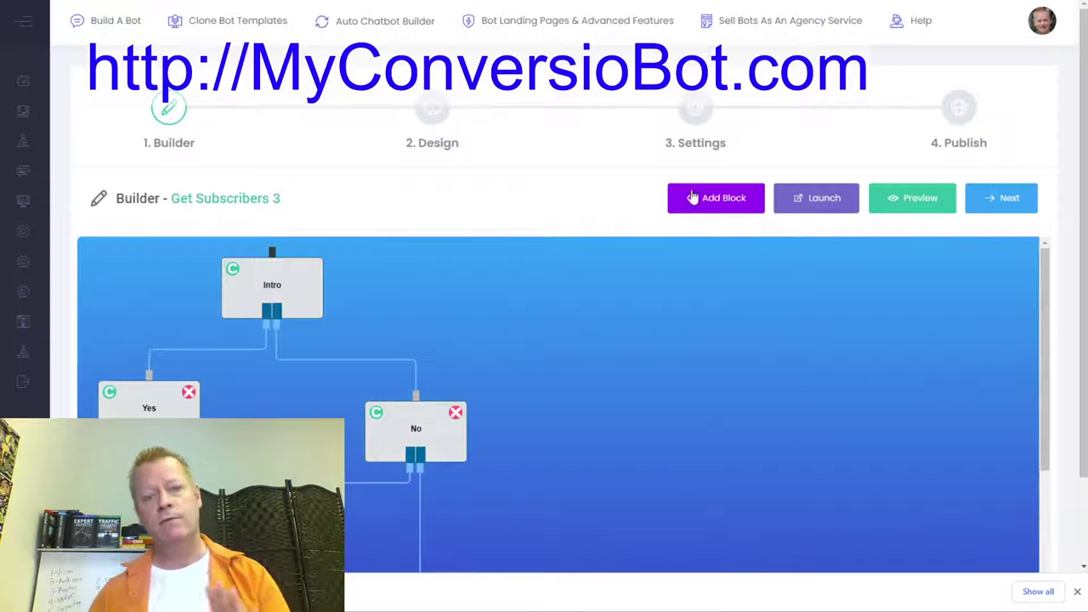
scroll(488, 480, down, 7)
scroll(369, 425, up, 6)
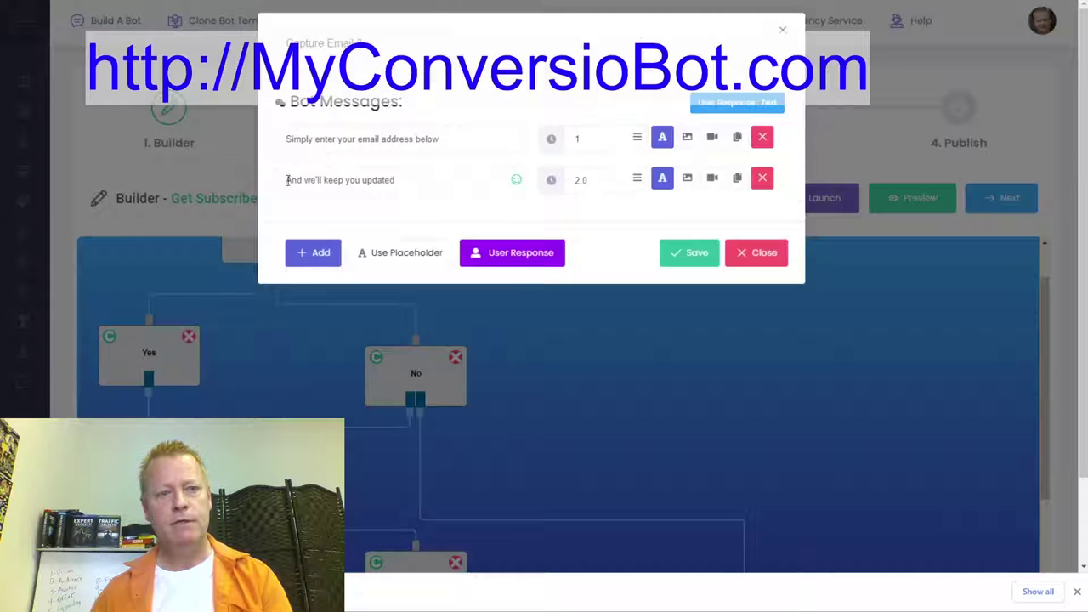
click(756, 255)
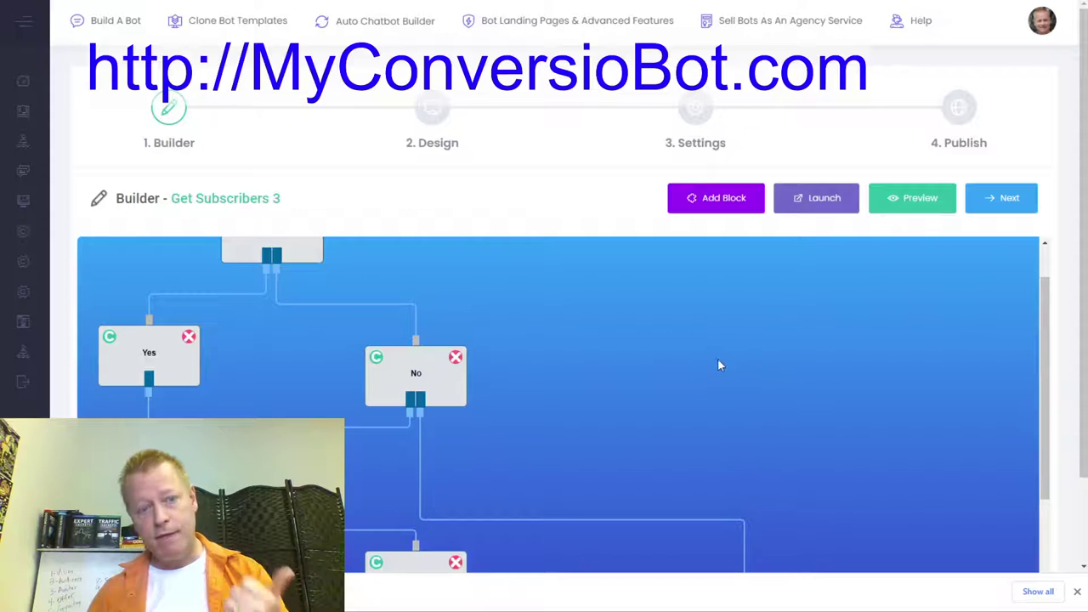
scroll(720, 358, down, 3)
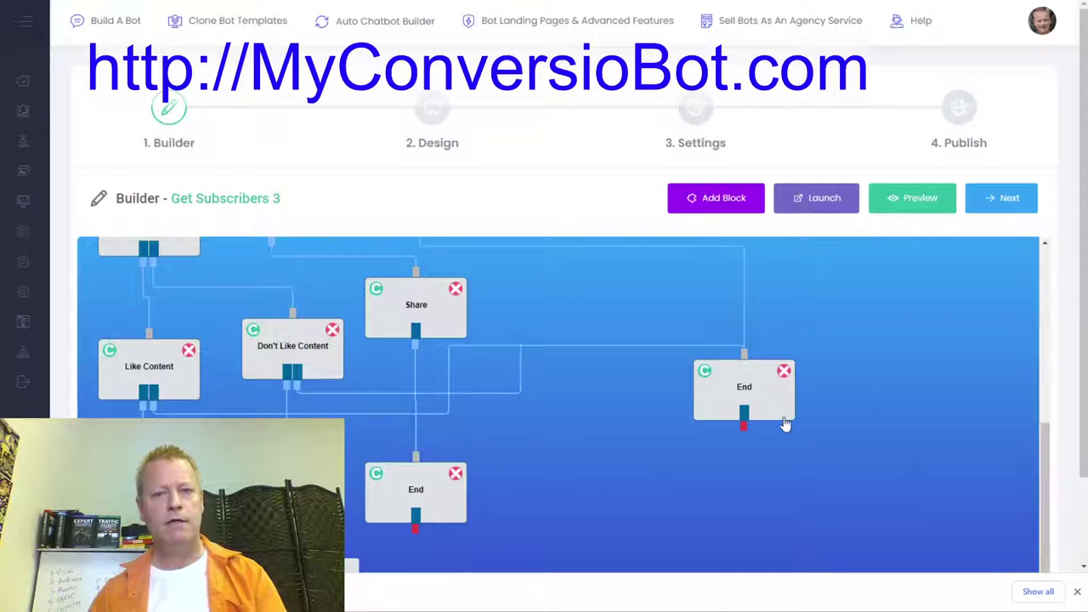
Step: Set the email-capturing block to Capture Email 3 and the marketing automation service to Aweber
scroll(529, 404, down, 5)
scroll(528, 404, down, 10)
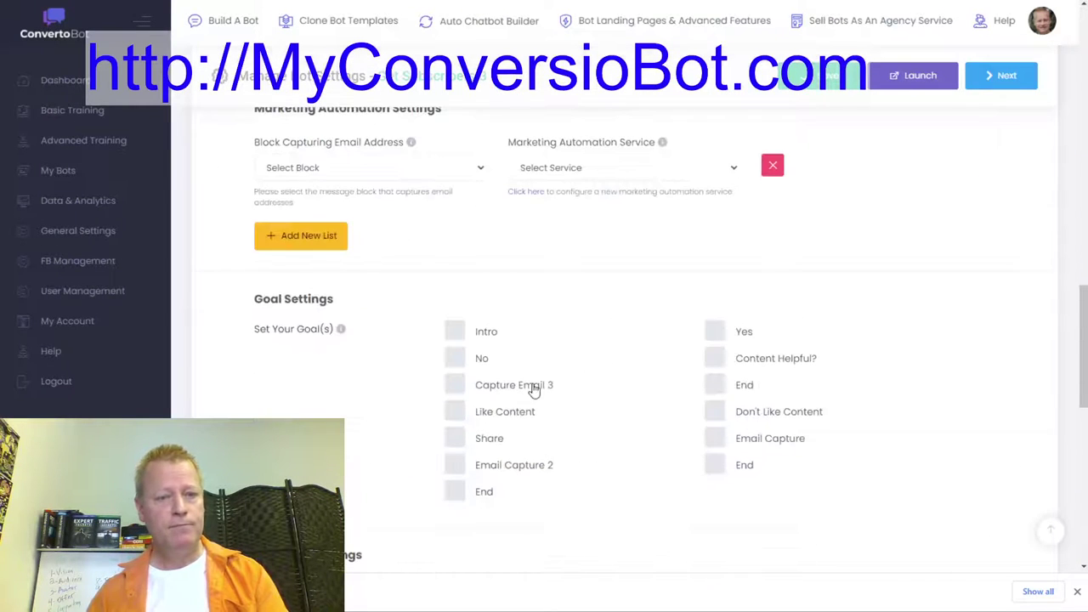
scroll(546, 376, down, 2)
scroll(394, 359, up, 3)
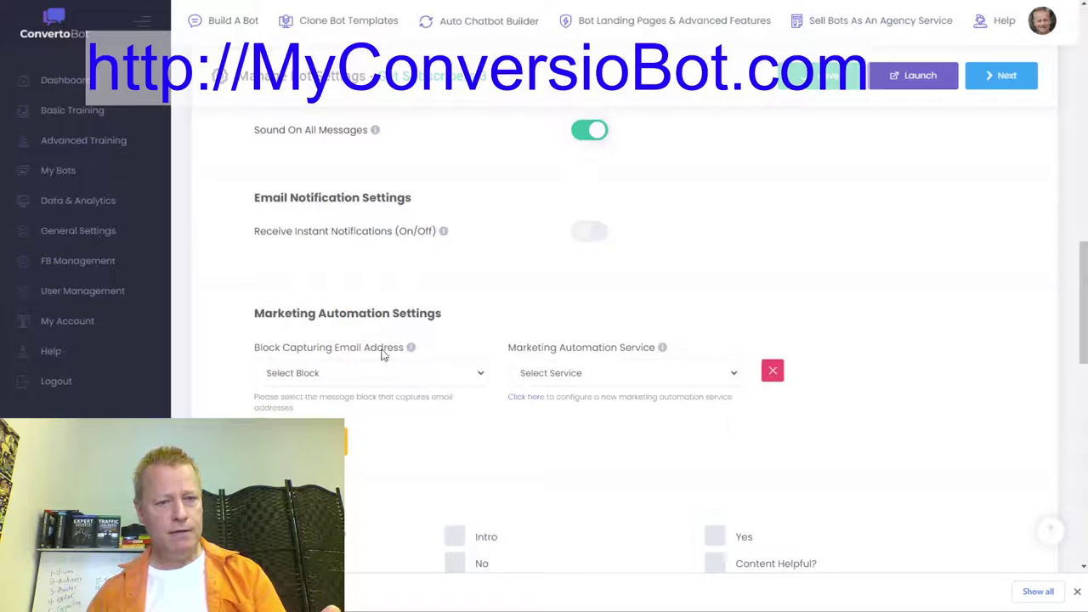
click(326, 381)
click(336, 446)
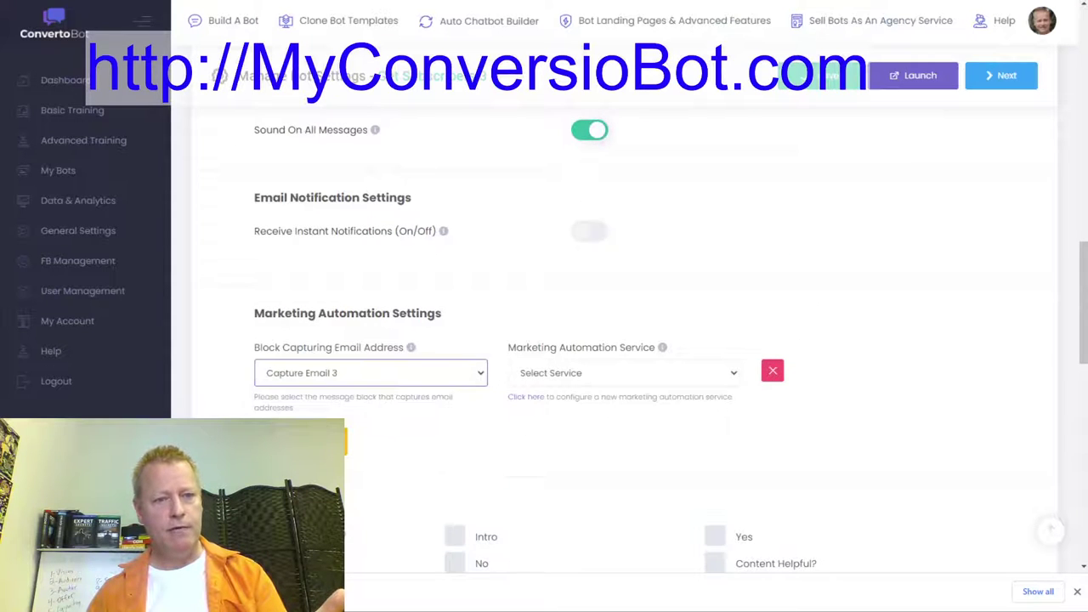
click(611, 373)
click(549, 420)
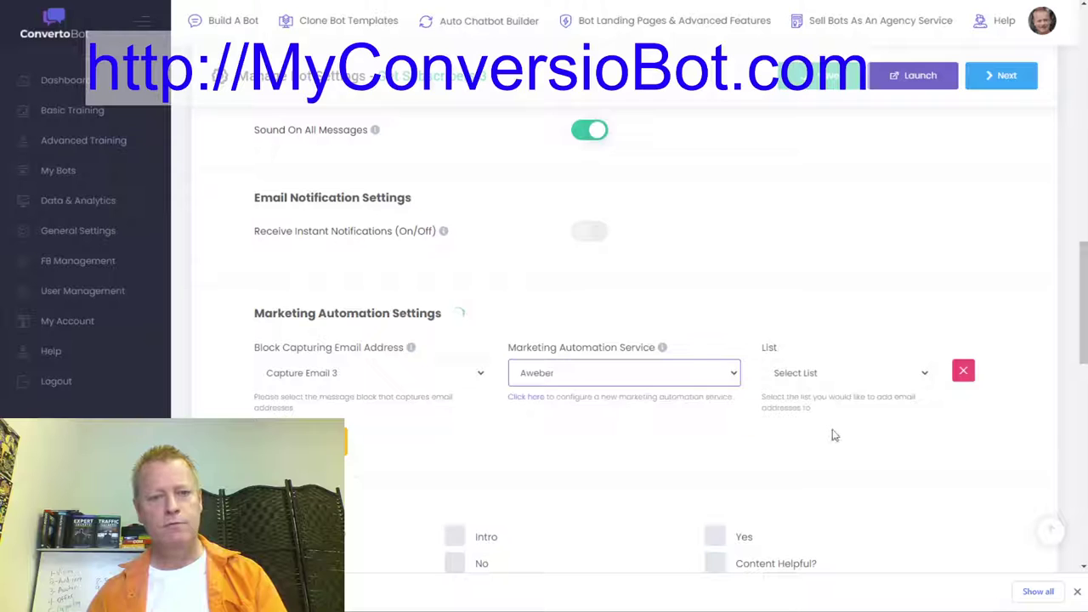
Step: Look through the Aweber mailing list choices and leave them without selecting a list
click(816, 374)
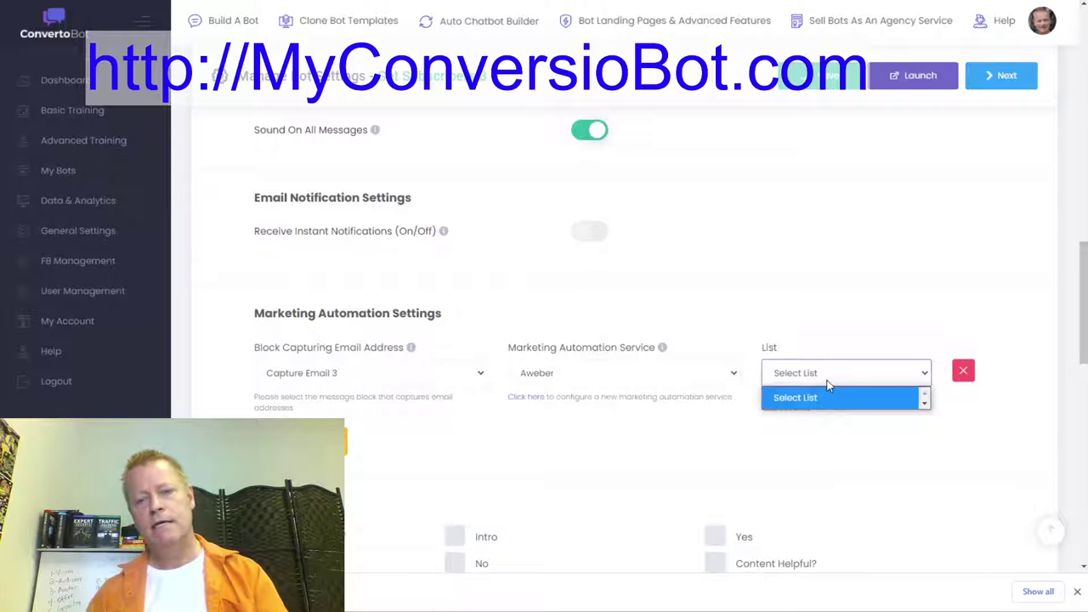
click(652, 457)
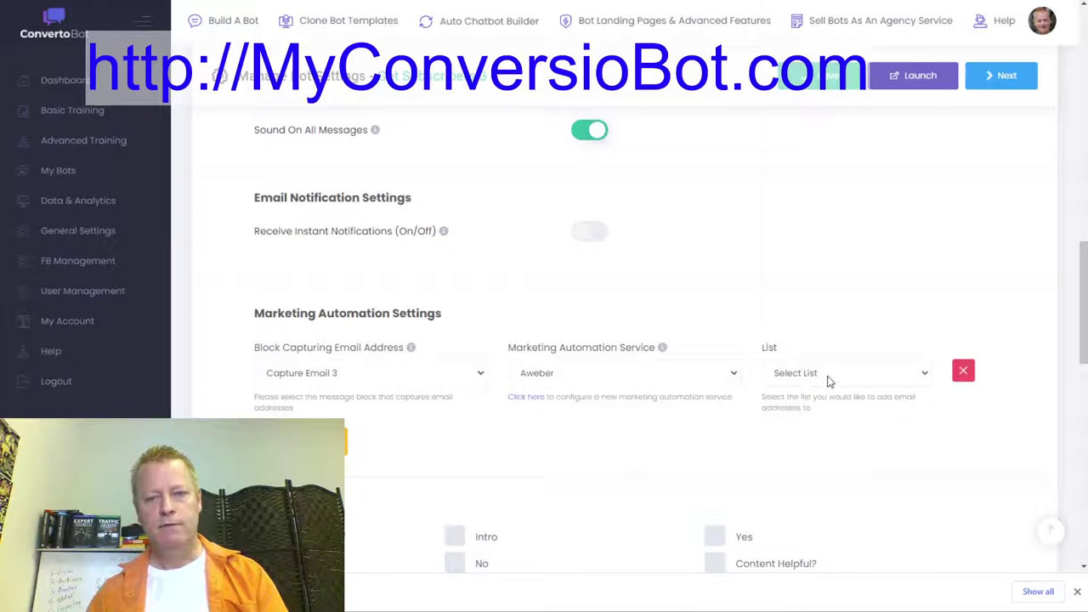
click(828, 374)
scroll(821, 212, down, 5)
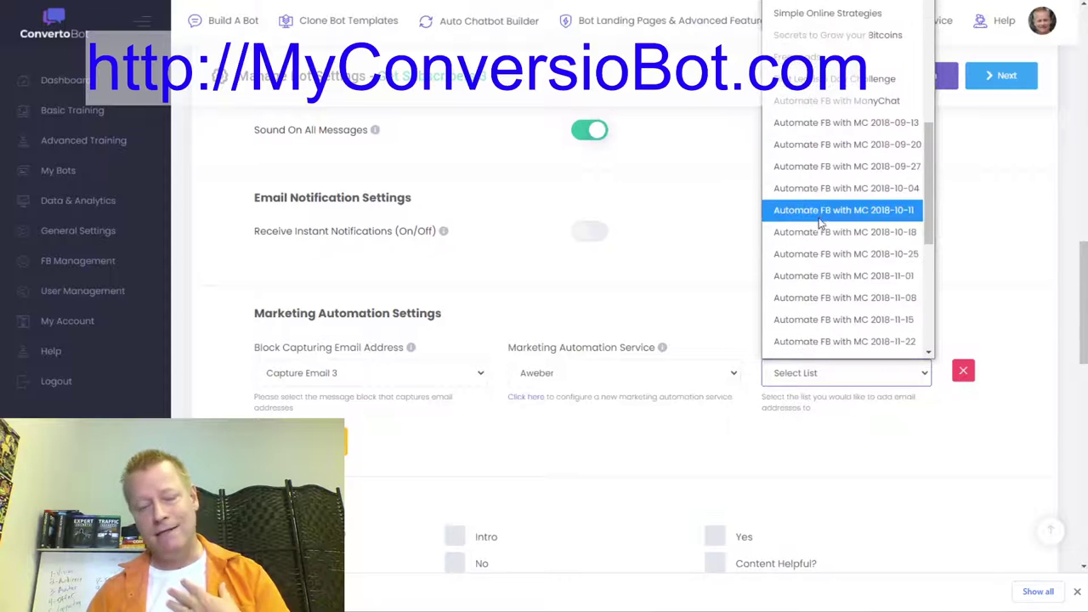
click(677, 234)
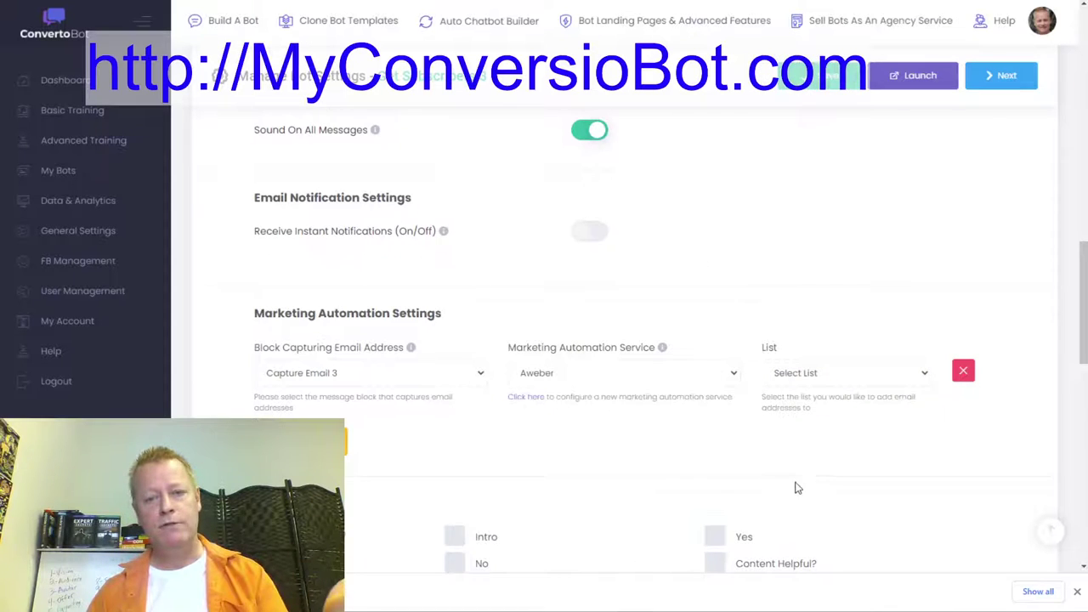
scroll(795, 481, up, 4)
scroll(814, 443, down, 4)
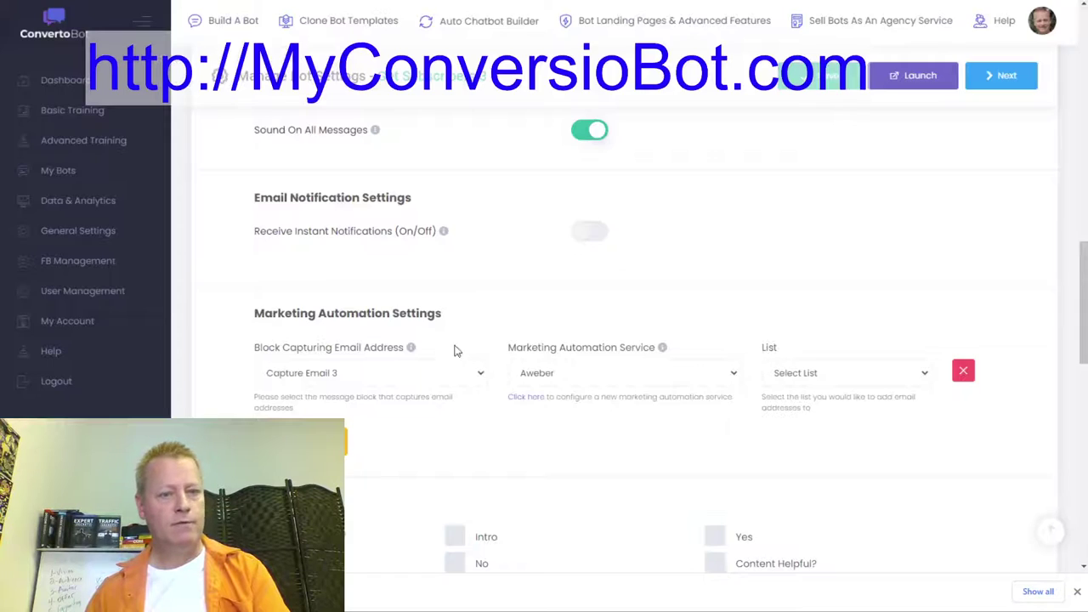
scroll(502, 382, up, 5)
scroll(969, 221, up, 6)
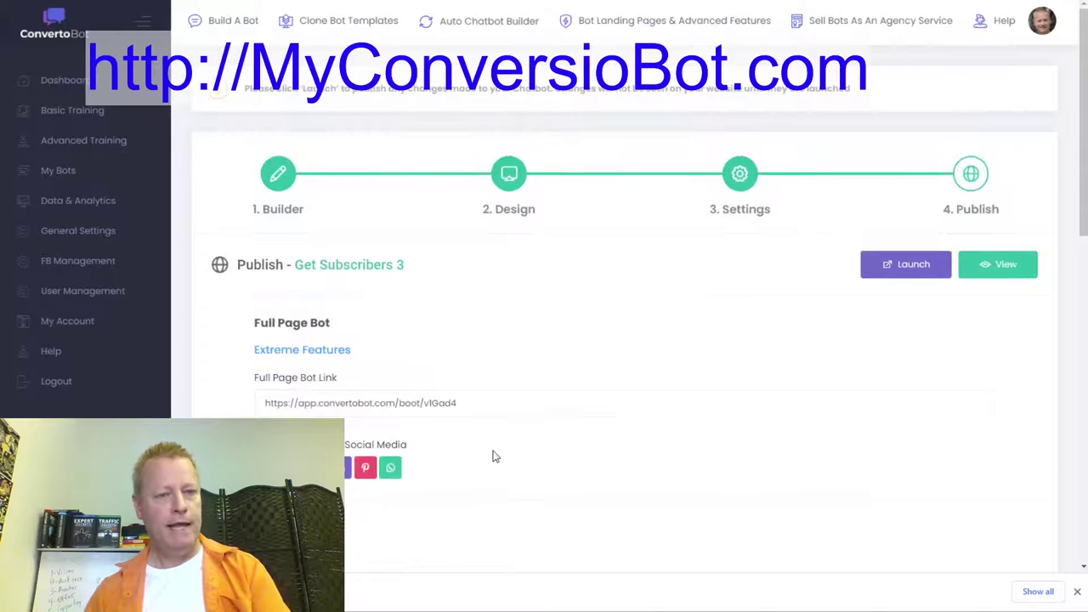
Step: Paste the client's website address into the preview URL field and try the preview
scroll(495, 442, down, 5)
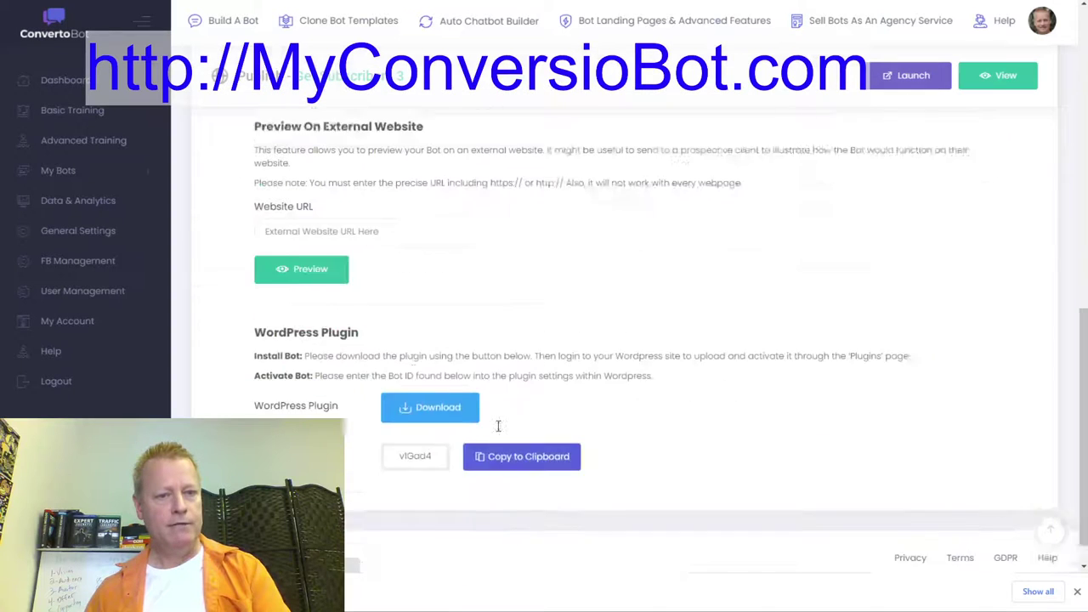
scroll(498, 426, down, 1)
click(335, 196)
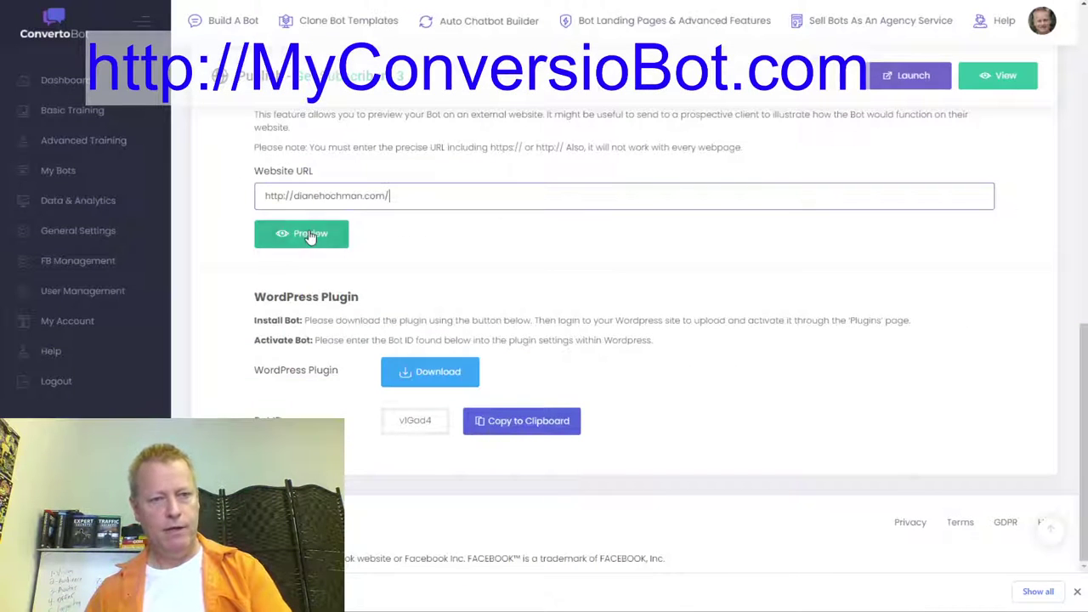
click(309, 236)
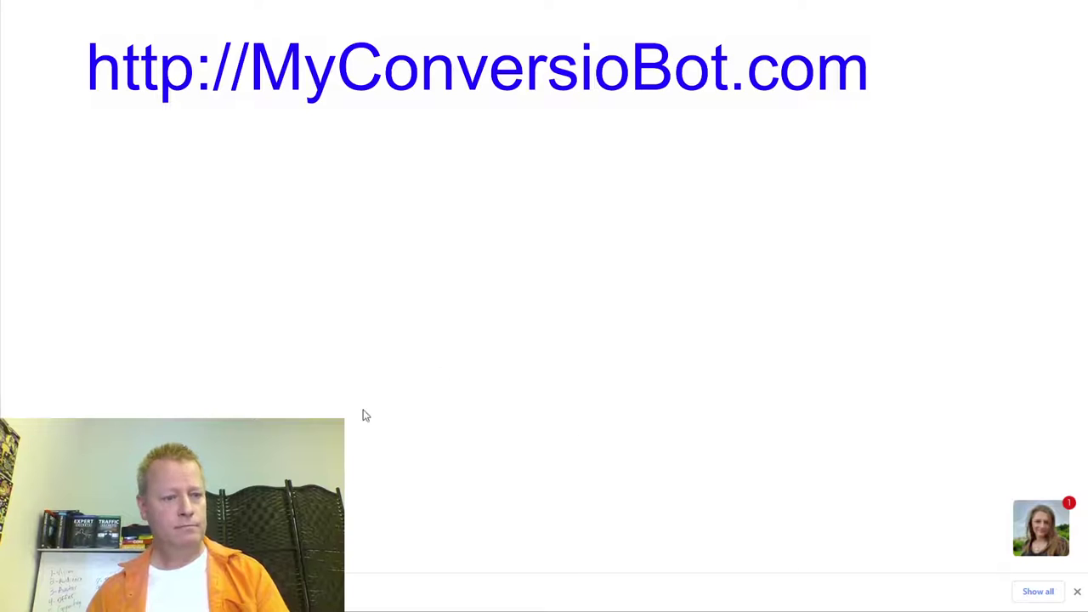
click(1076, 592)
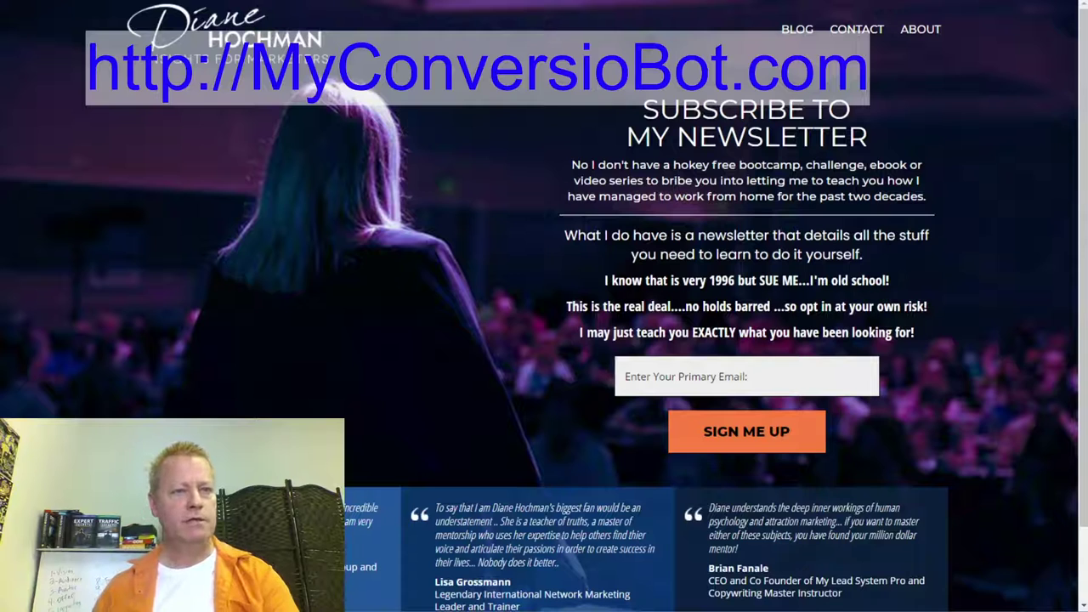
Step: Correct the client's site address to https and paste it into the Website URL field
key(ctrl+l)
text(ttdianehochman.com)
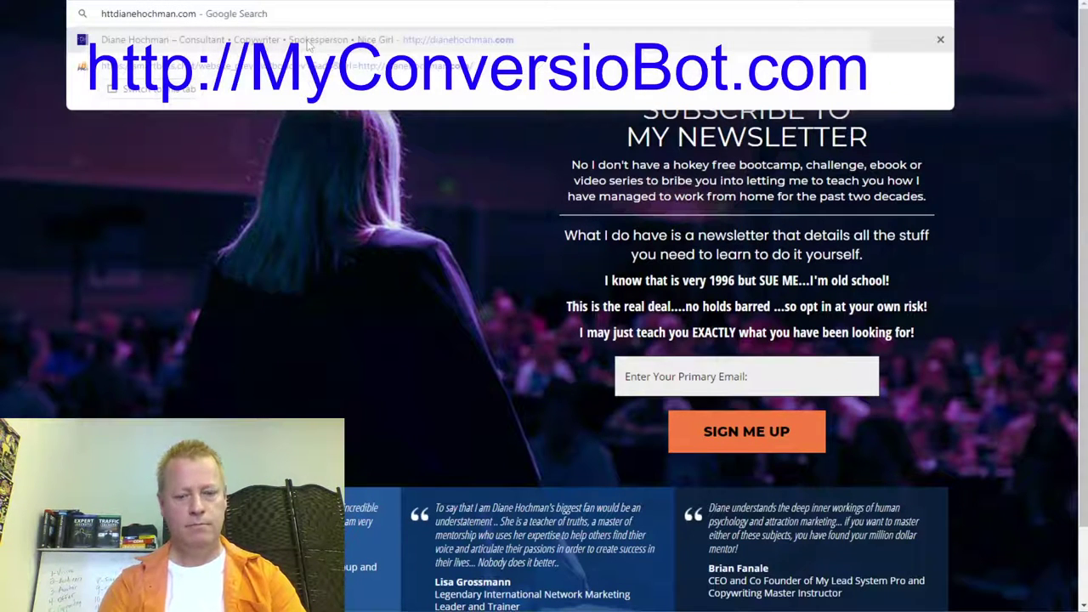
text(ps://)
key(Return)
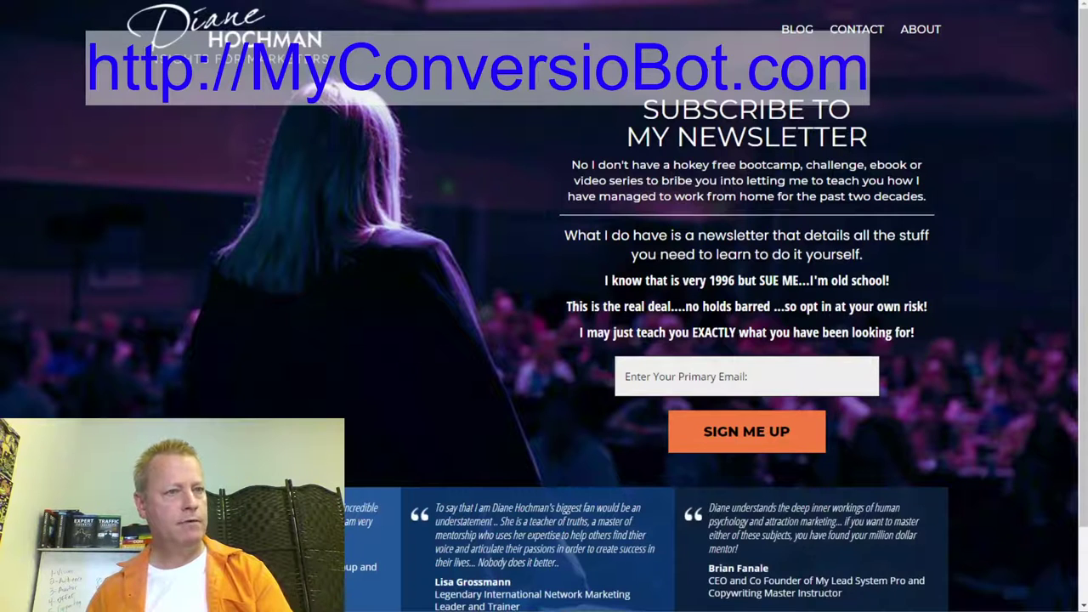
key(ctrl+w)
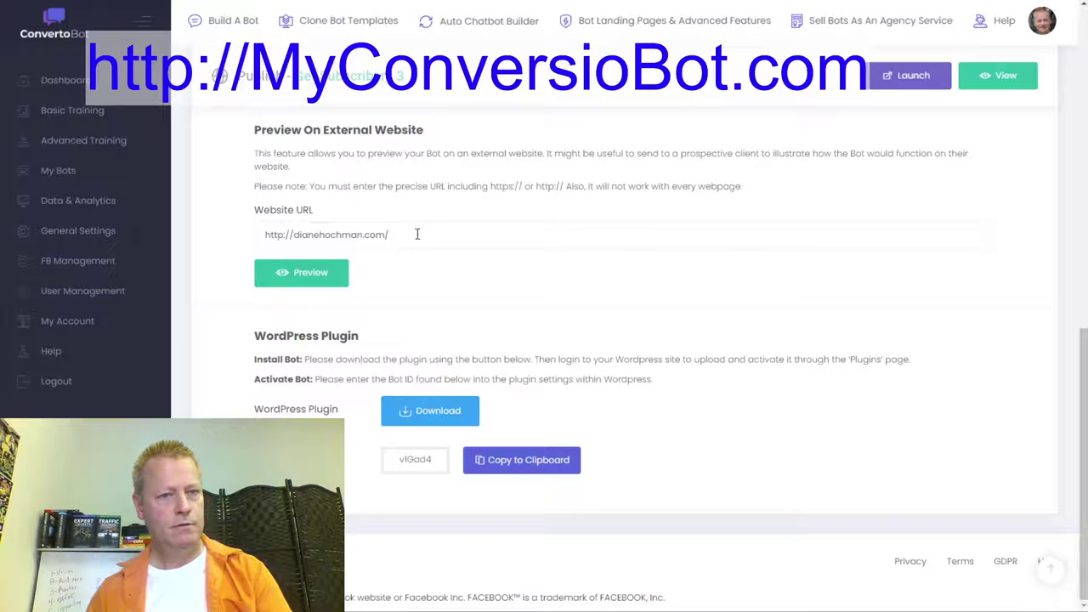
triple_click(418, 234)
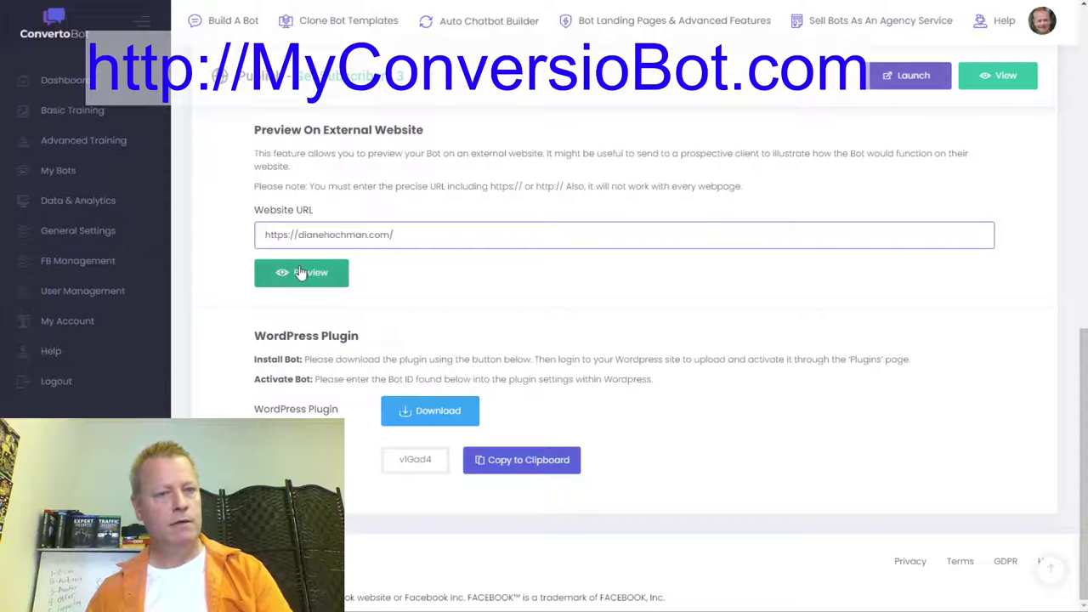
Step: Preview the bot on the client's newsletter site and open its chat panel, closing and reopening it
click(300, 272)
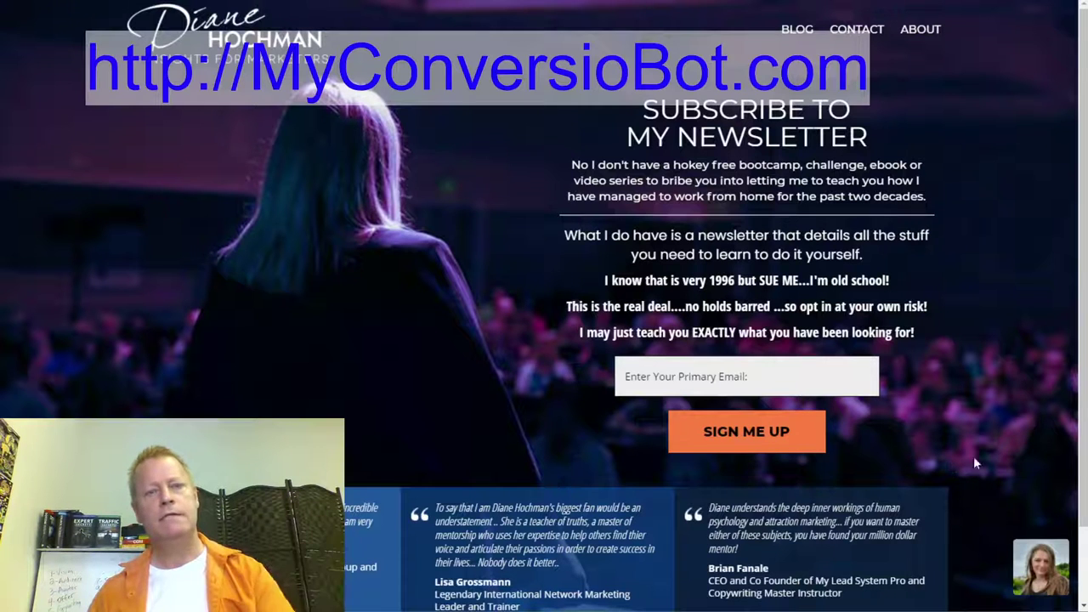
scroll(990, 475, down, 1)
scroll(999, 475, up, 1)
click(1046, 577)
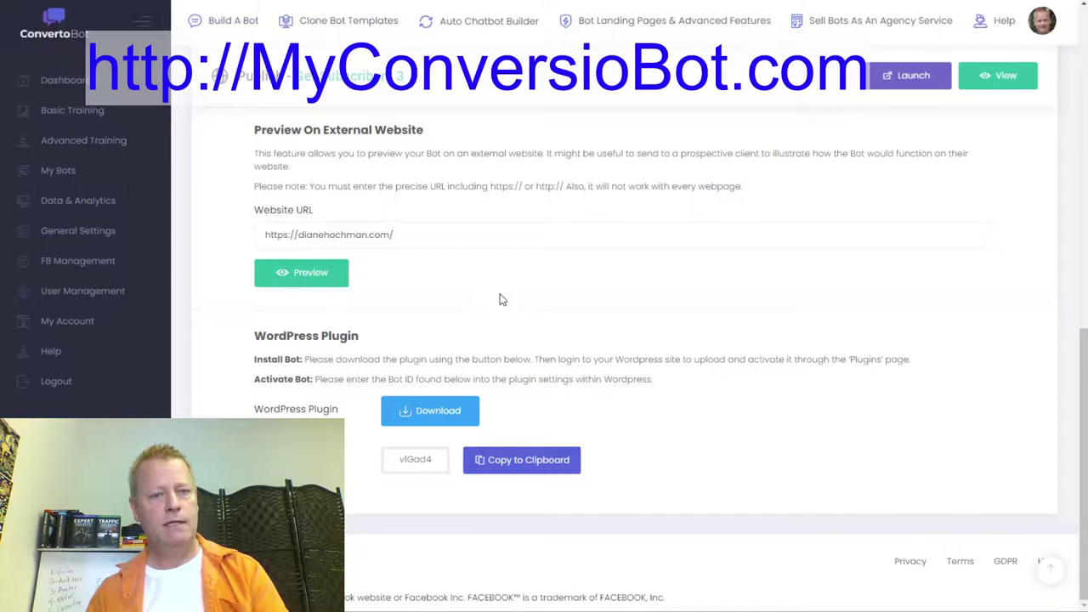
scroll(572, 318, up, 10)
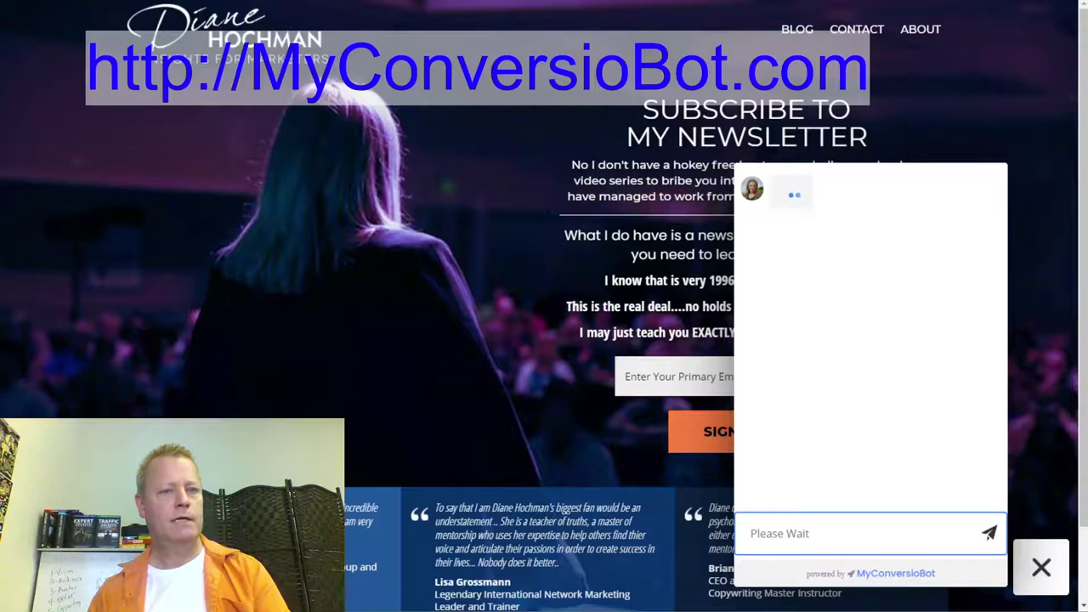
click(1041, 567)
click(1044, 570)
click(1044, 568)
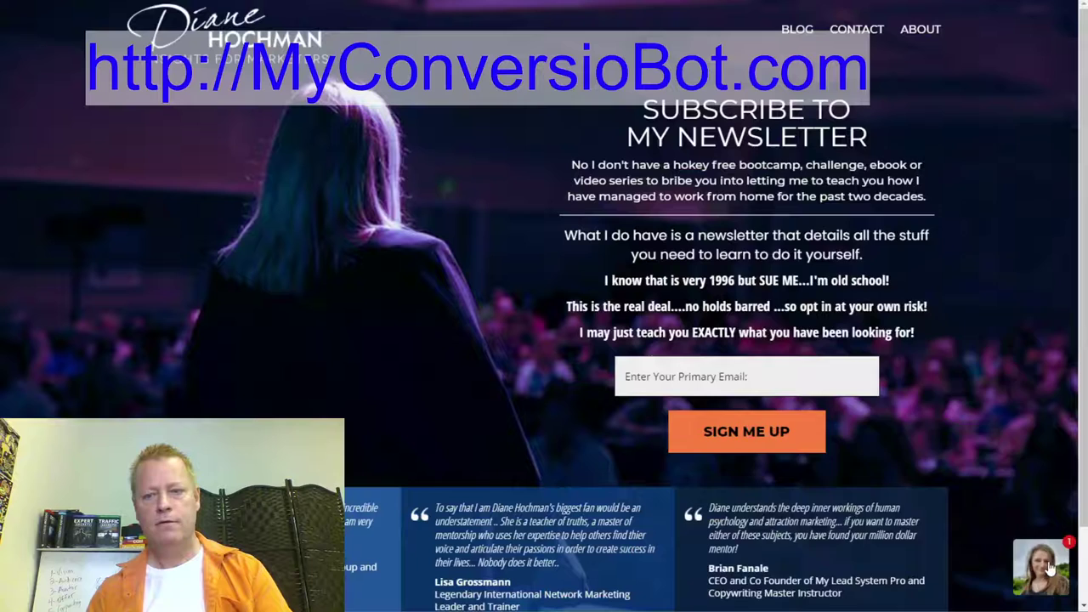
click(1024, 566)
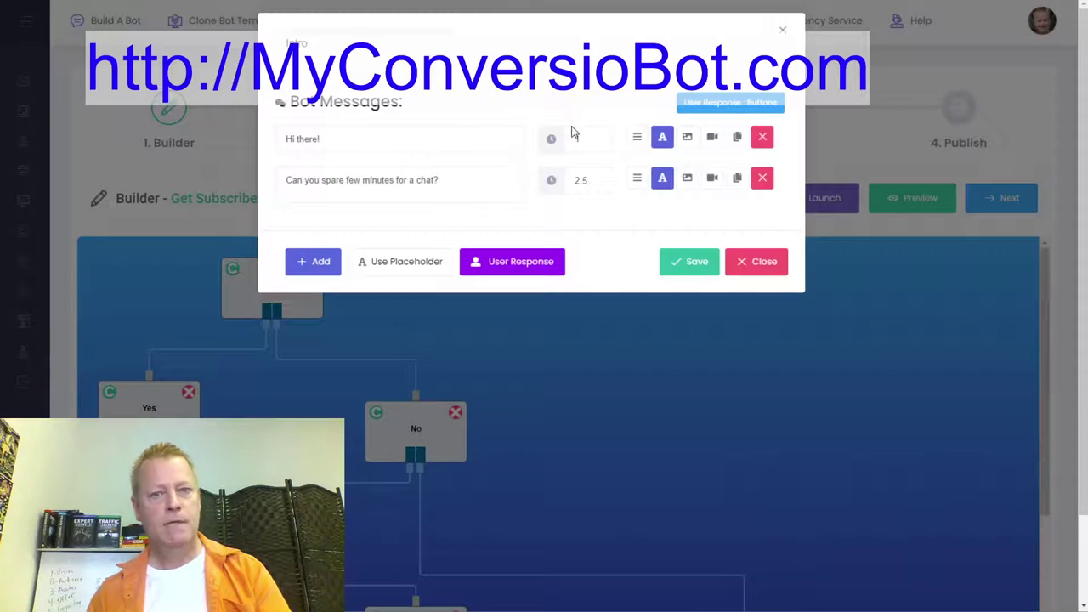
Step: Give the Intro block's 'Hi there!' message a 1-second delay, save, and relaunch the preview
click(327, 139)
drag(326, 139, 267, 141)
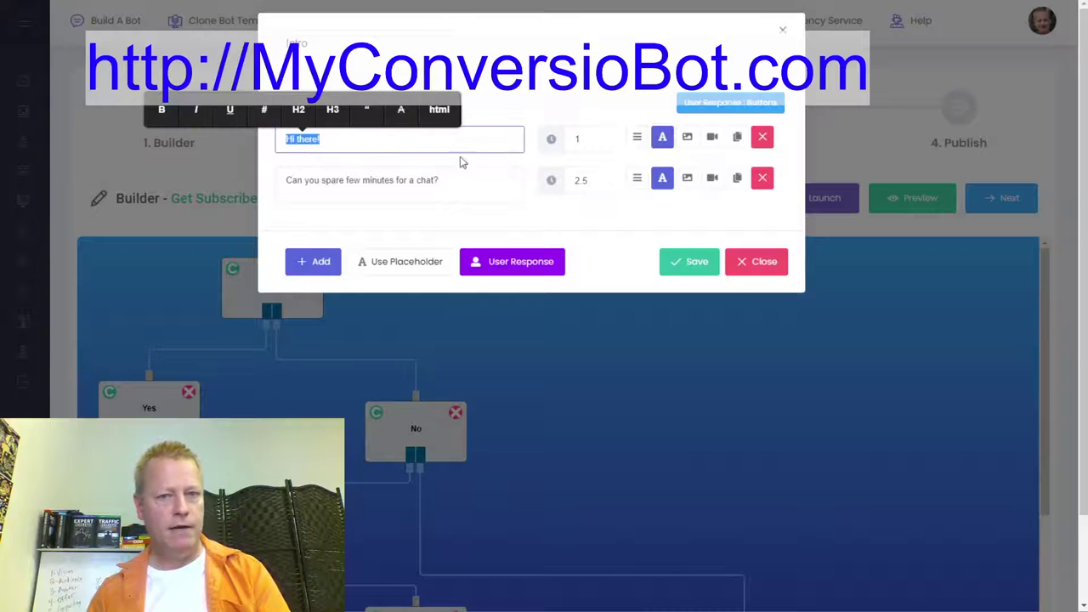
click(585, 140)
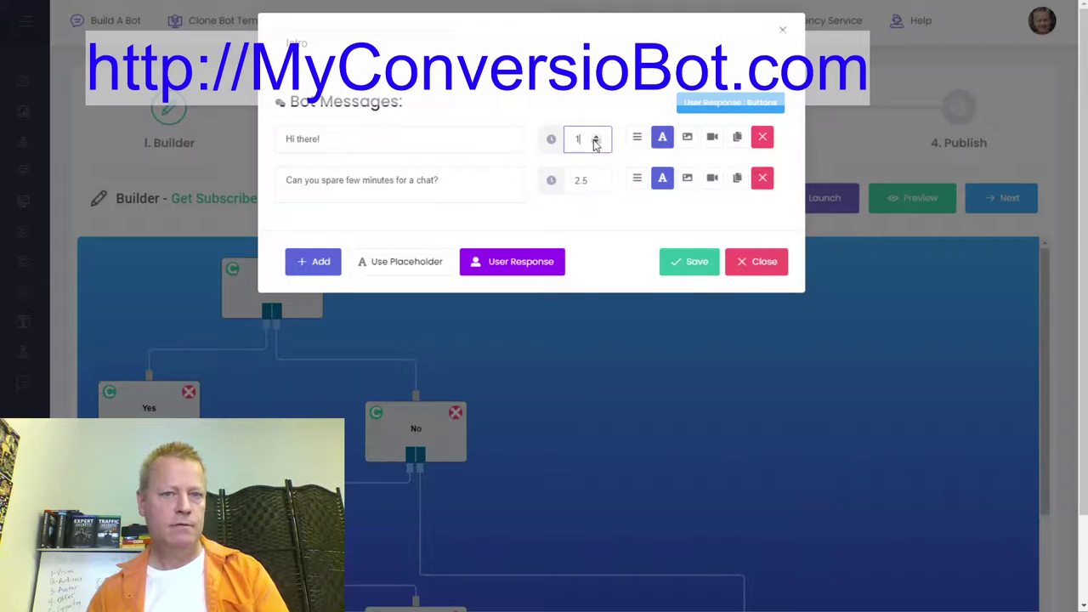
click(692, 265)
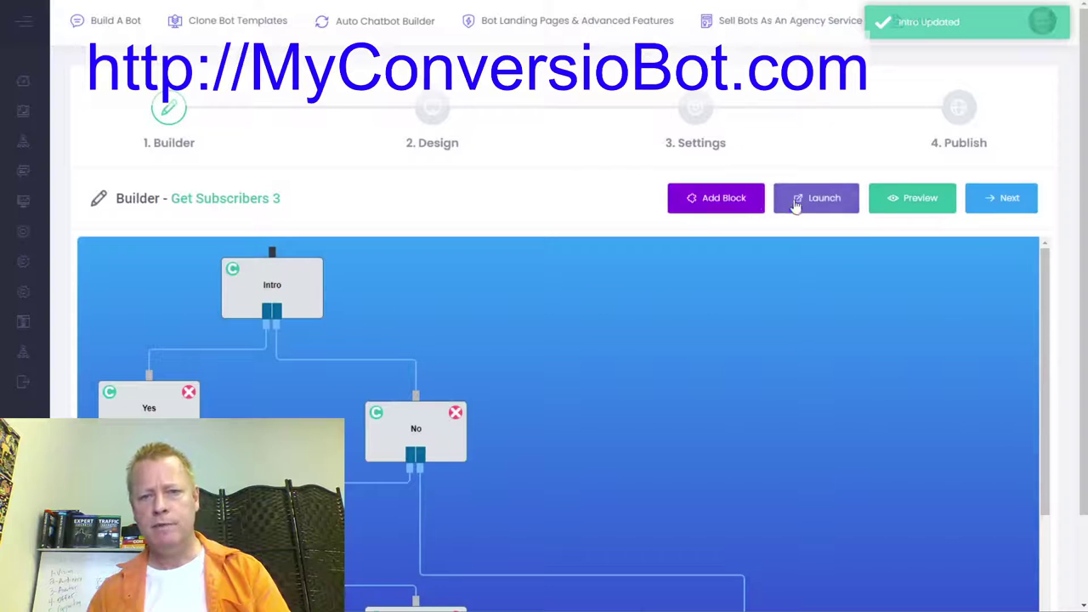
click(795, 208)
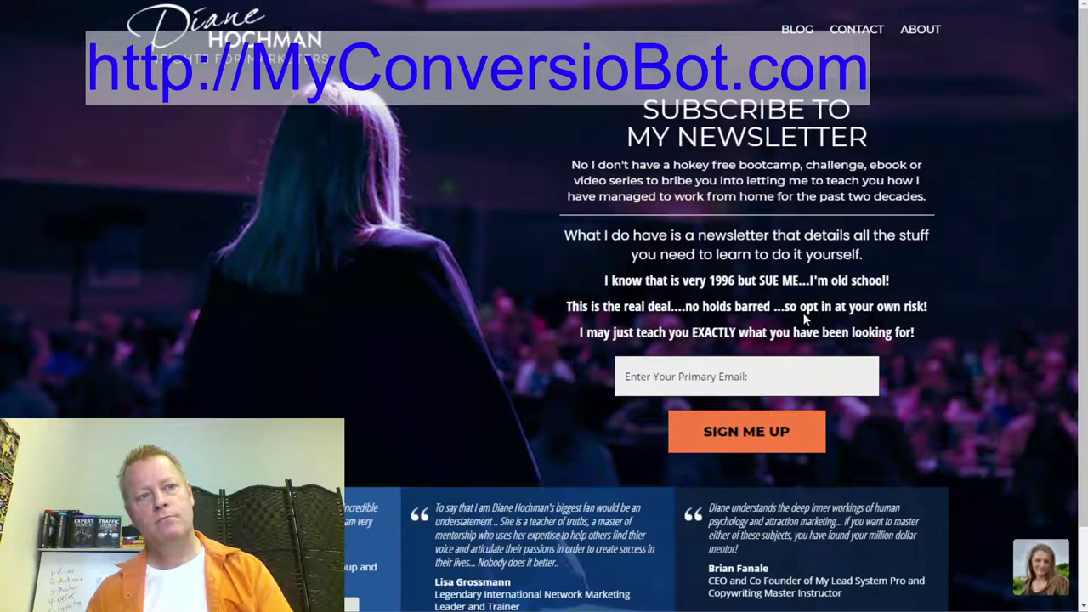
Step: Open the previewed chat, answer Yes to its opening question, then close the chat
click(1051, 587)
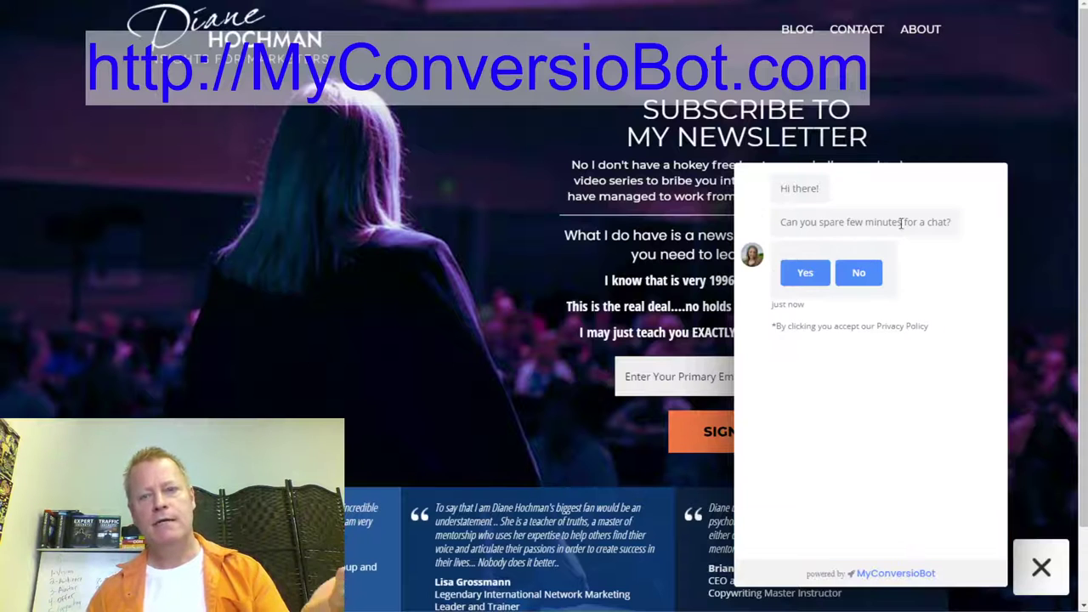
click(810, 279)
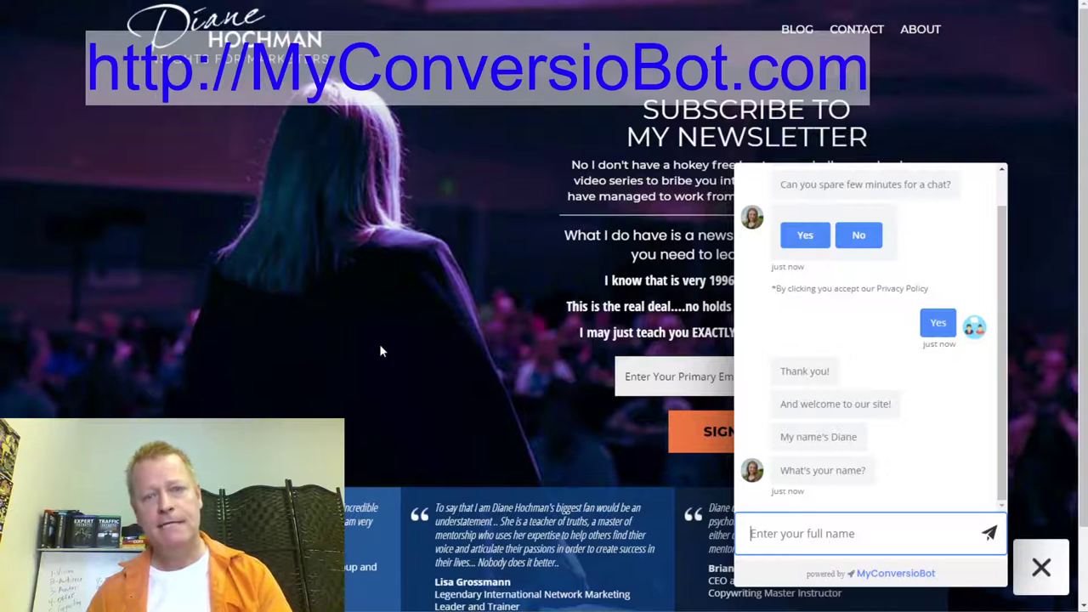
click(1043, 568)
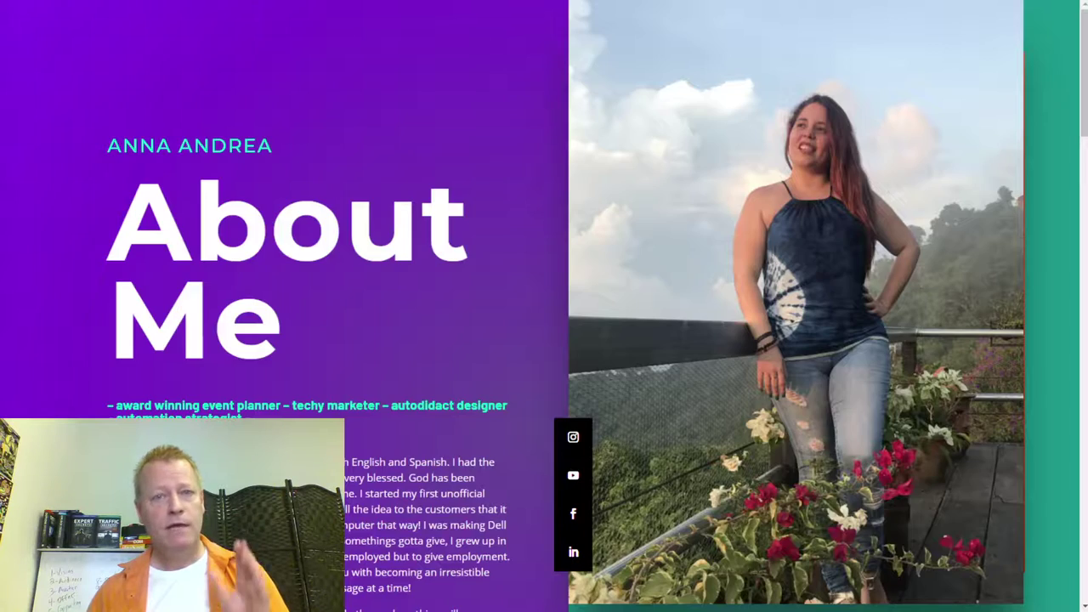
Step: Scroll through the example client websites, ending on the social media business coach's homepage
scroll(668, 216, down, 10)
scroll(668, 216, up, 5)
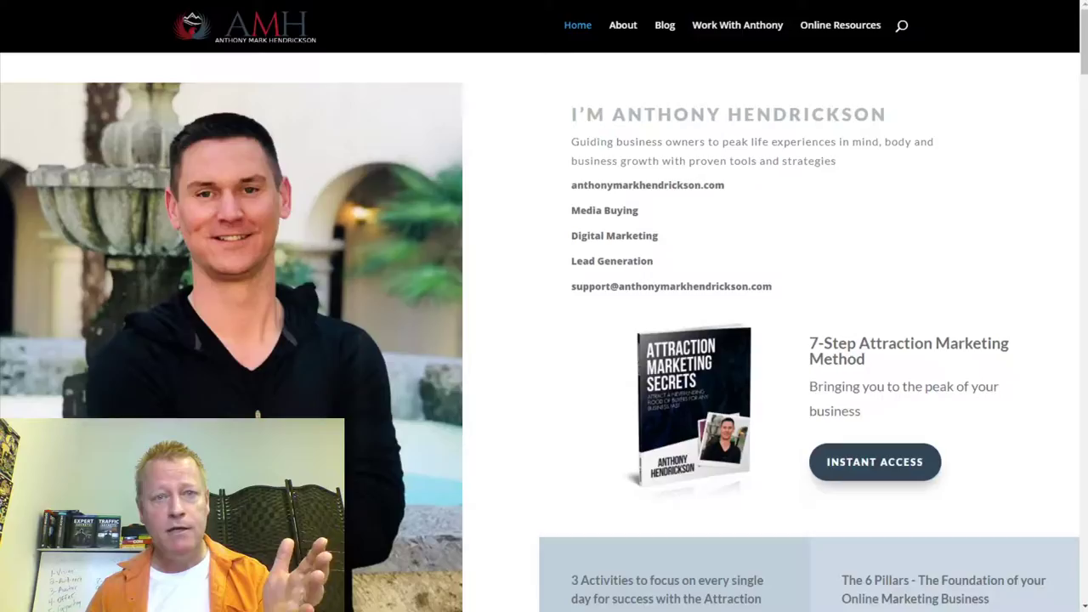
scroll(501, 80, down, 5)
scroll(501, 80, up, 3)
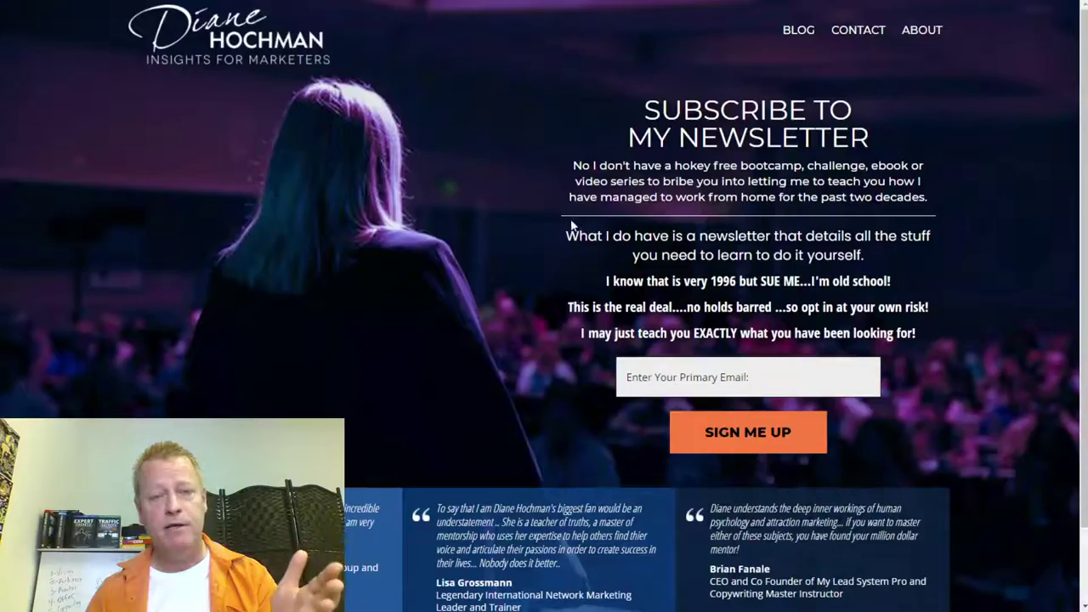
scroll(571, 224, down, 2)
scroll(572, 223, up, 2)
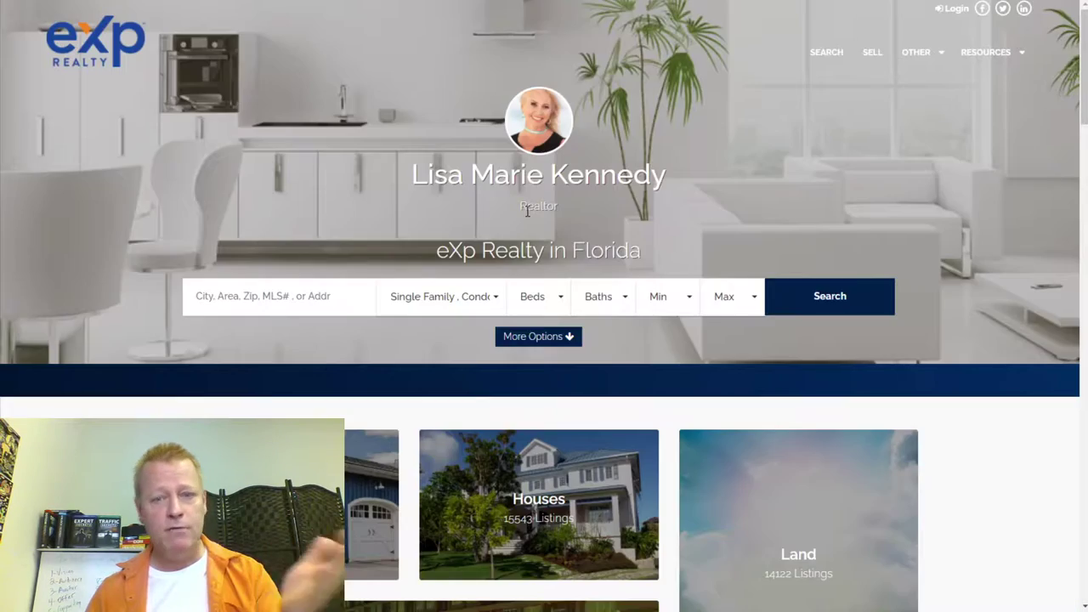
scroll(527, 210, down, 5)
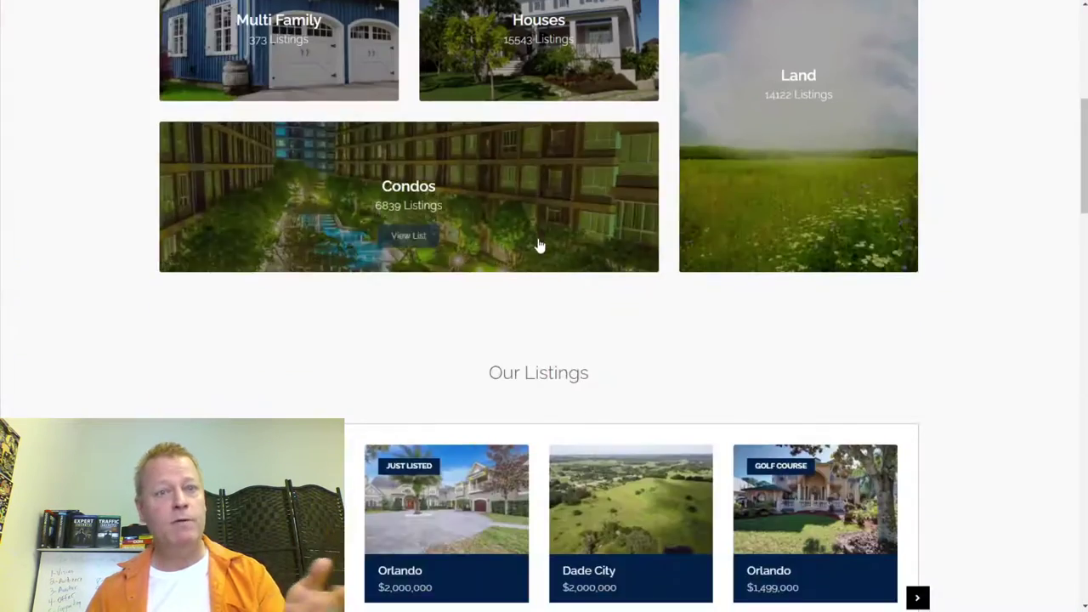
scroll(540, 243, up, 5)
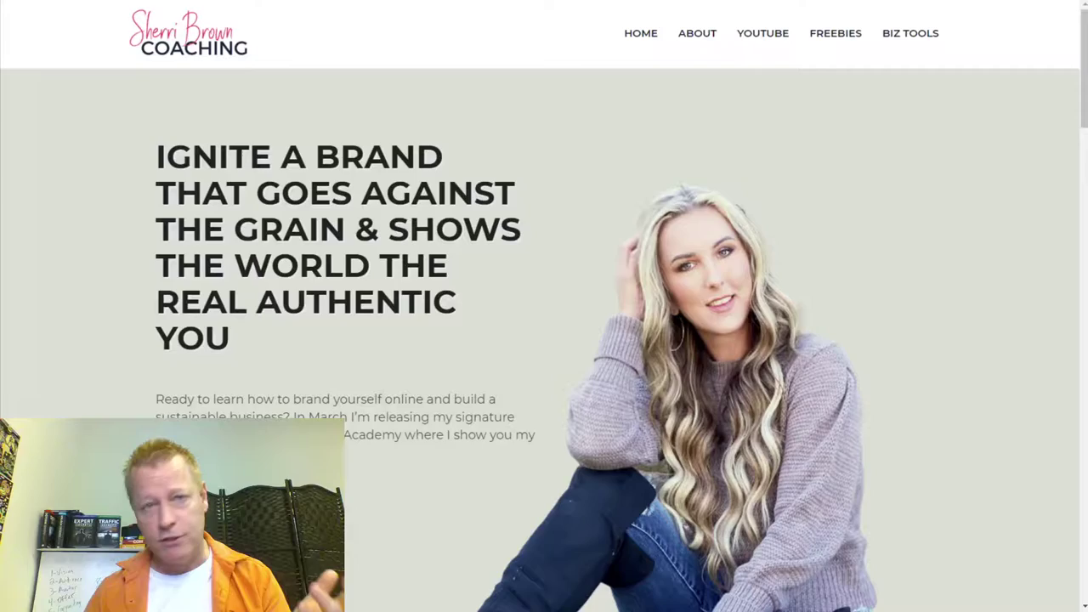
scroll(633, 215, down, 5)
scroll(633, 215, up, 5)
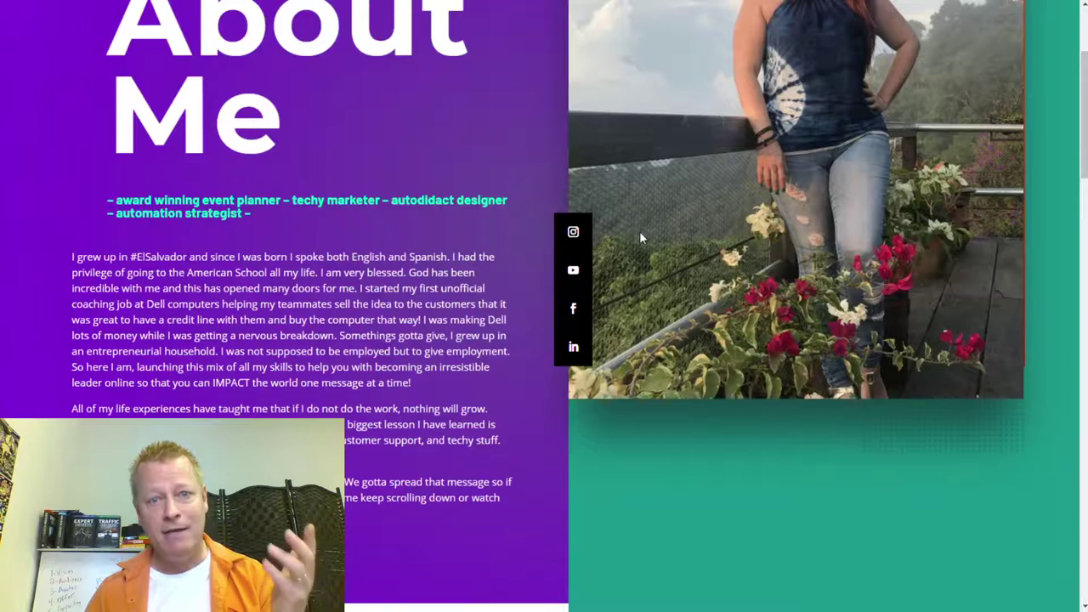
scroll(640, 232, up, 2)
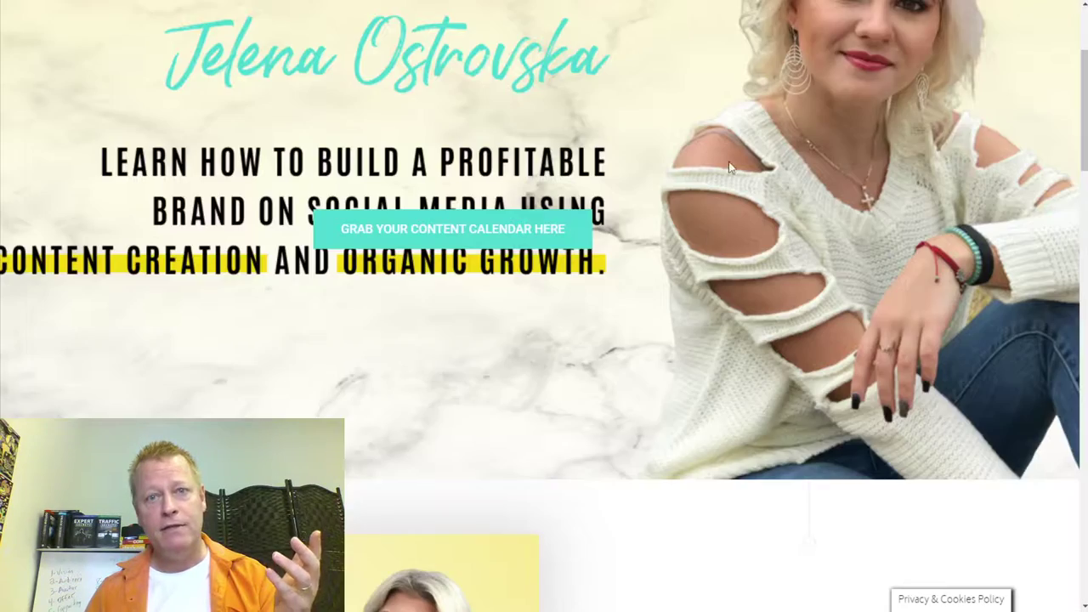
scroll(729, 161, up, 3)
scroll(702, 303, down, 2)
scroll(702, 303, up, 2)
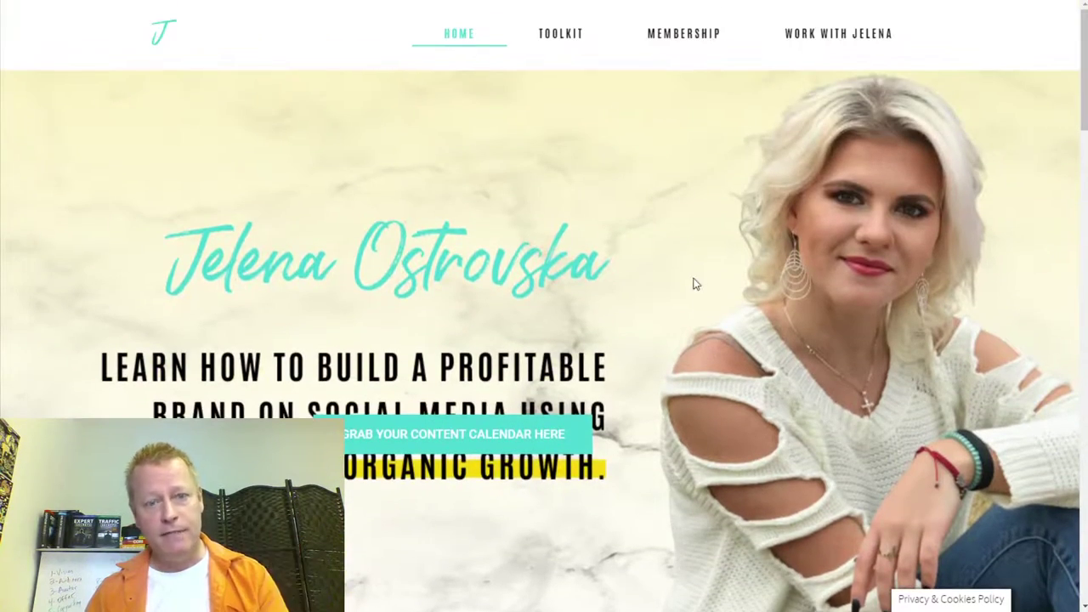
scroll(697, 280, down, 8)
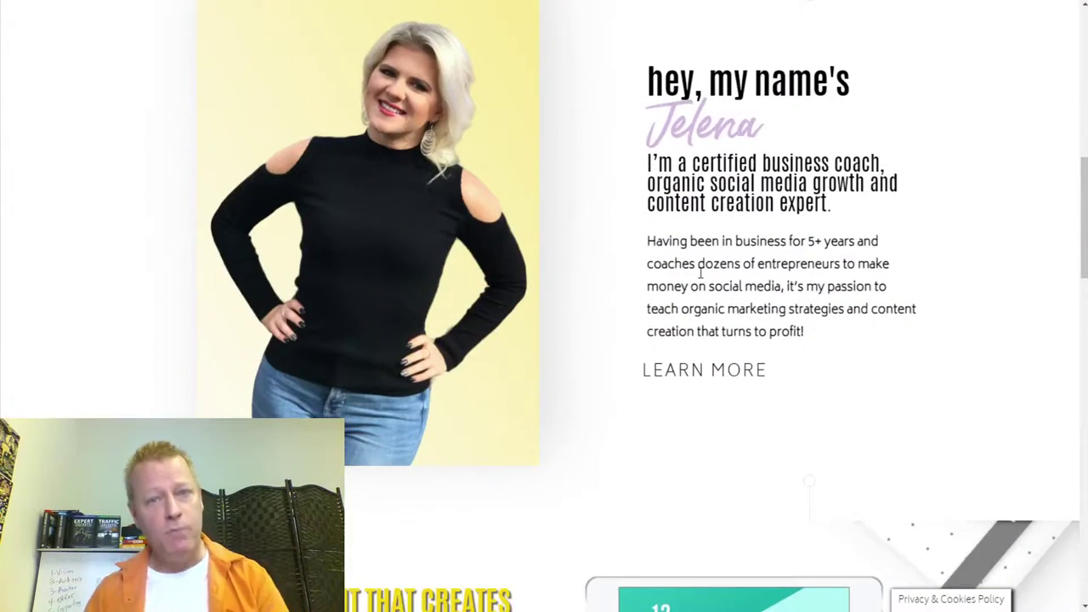
scroll(700, 272, up, 8)
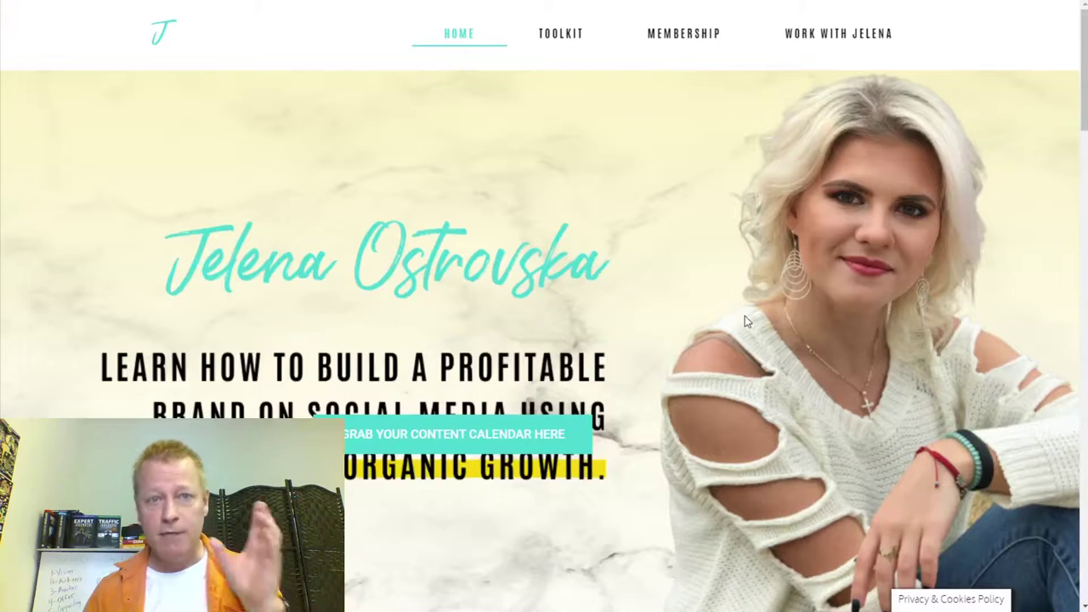
scroll(745, 321, down, 10)
scroll(736, 334, down, 5)
scroll(733, 330, up, 15)
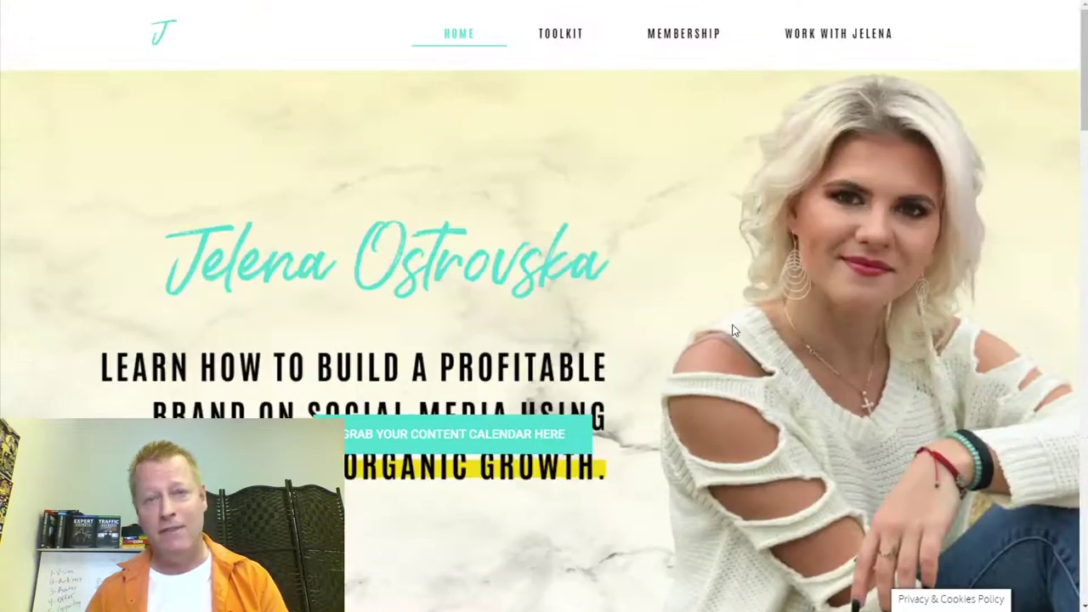